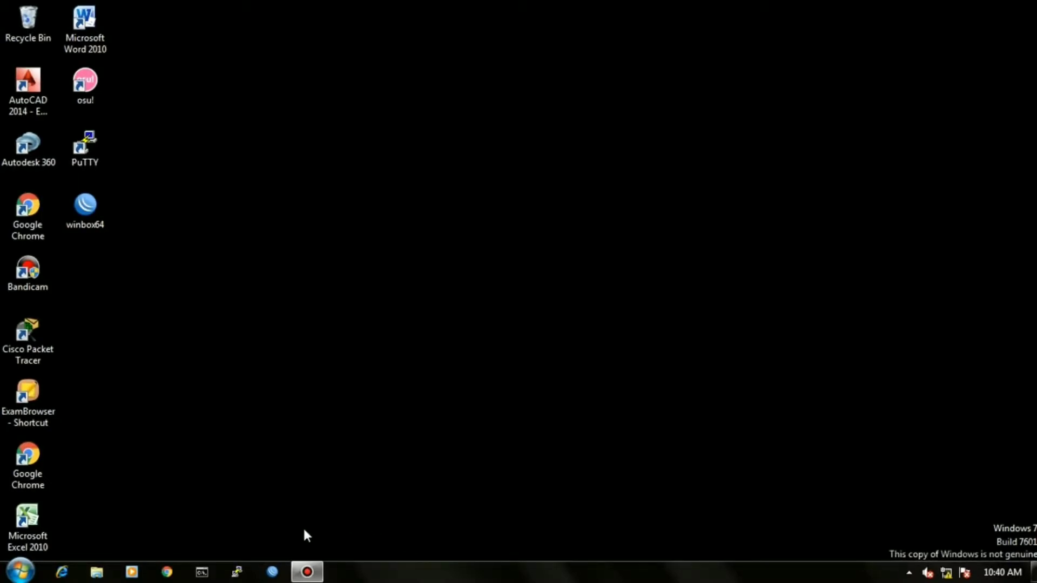
Launch WinBox and log in to the RB750 router by its MAC address.
{"action": "left_click", "coordinate": [272, 571]}
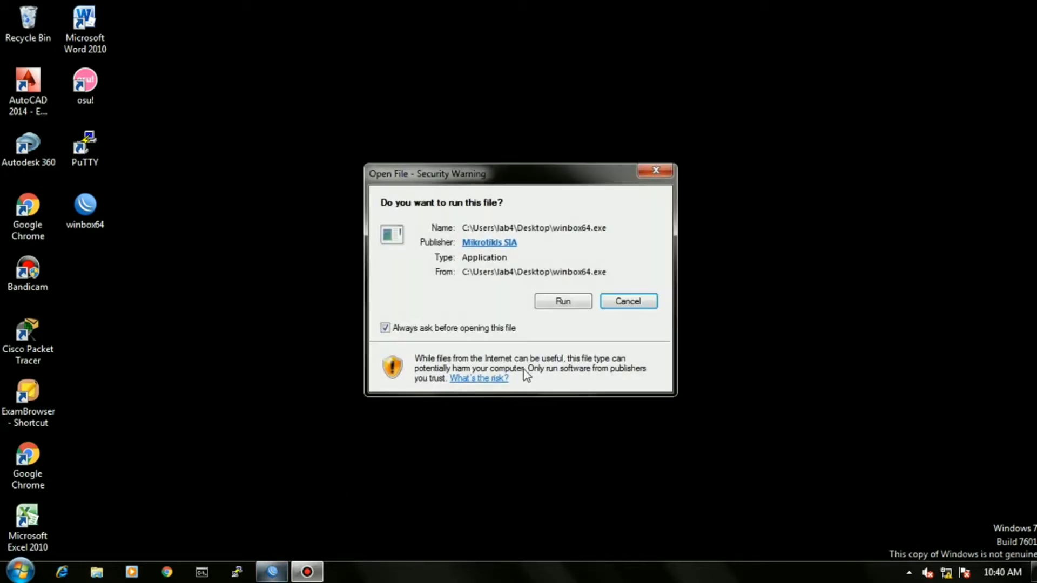
{"action": "left_click", "coordinate": [562, 301]}
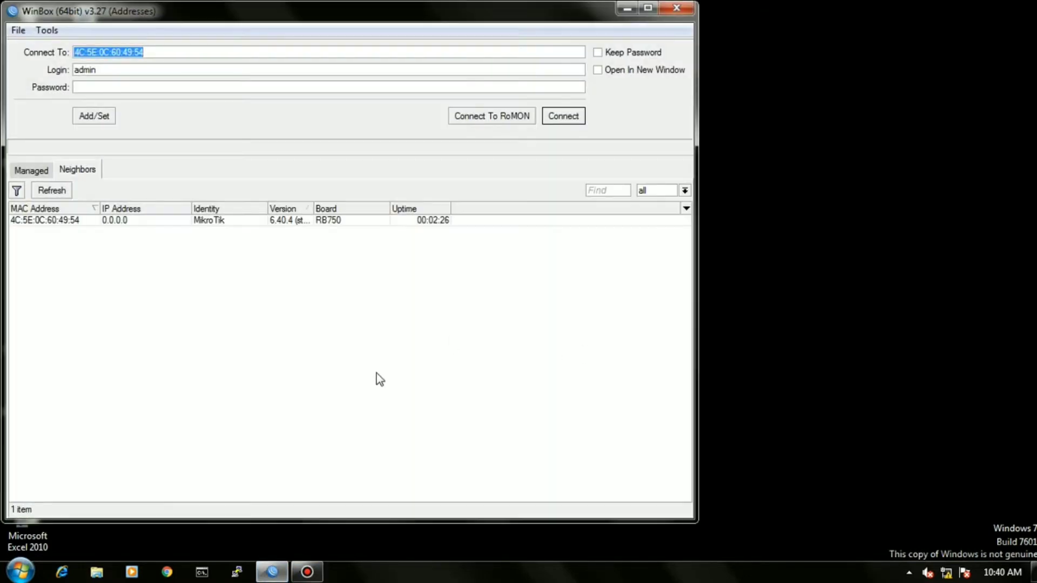
{"action": "left_click", "coordinate": [61, 224]}
{"action": "left_click", "coordinate": [561, 116]}
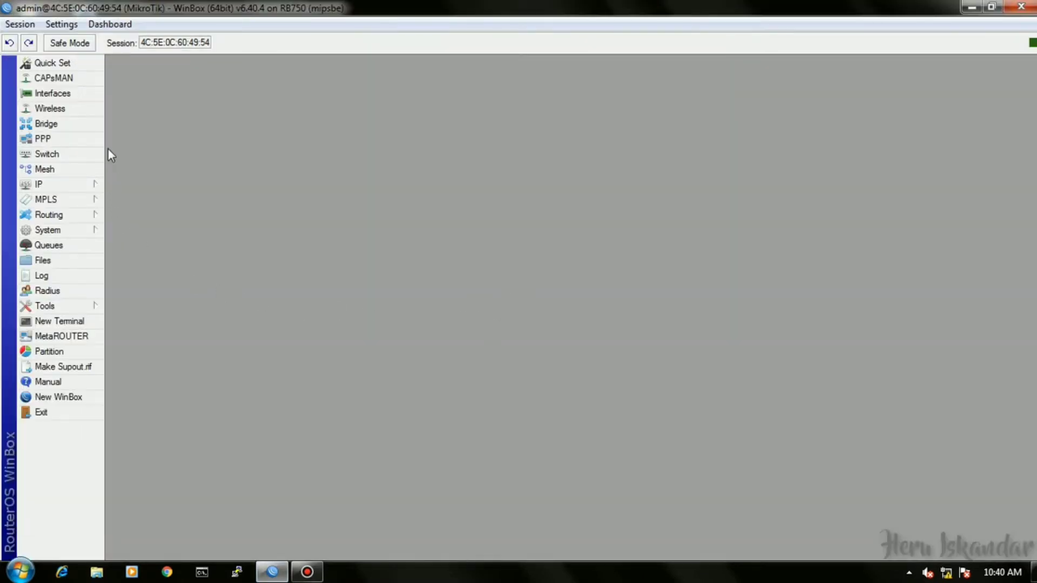
Rename interface ether1 to ether1-modem.
{"action": "left_click", "coordinate": [85, 94]}
{"action": "left_click", "coordinate": [163, 187]}
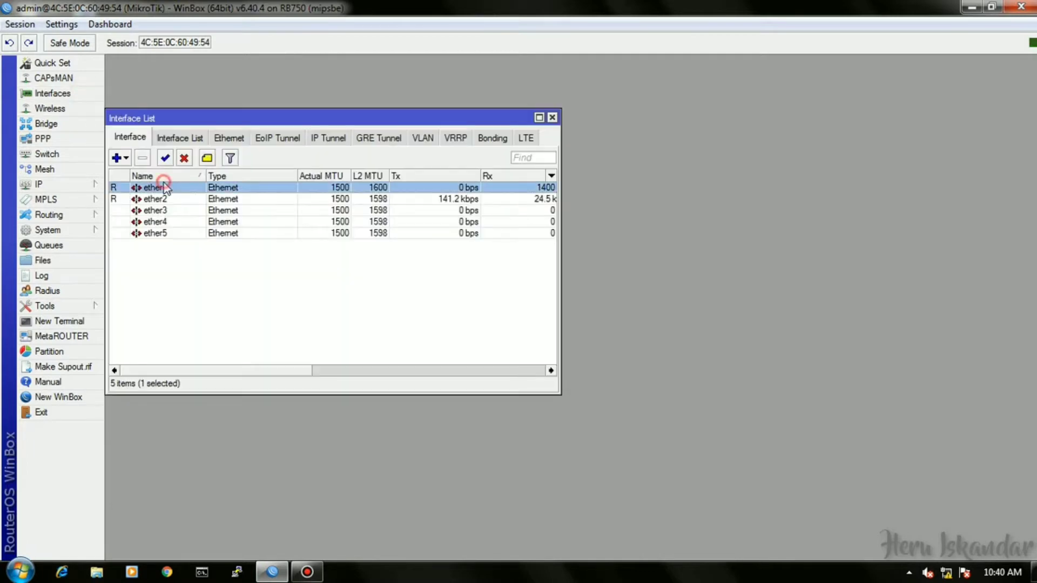
{"action": "double_click", "coordinate": [164, 187]}
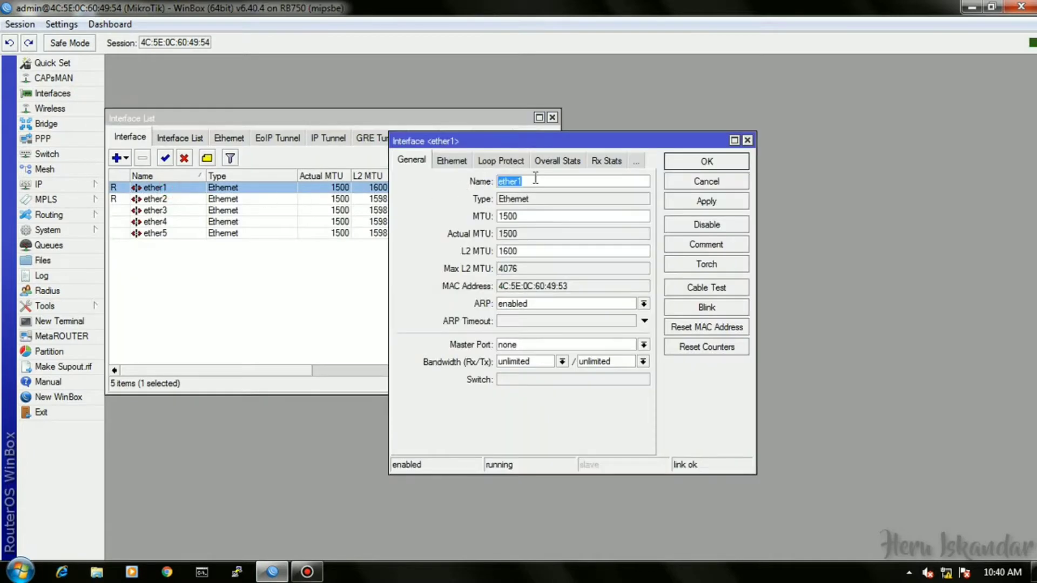
{"action": "left_click", "coordinate": [535, 178]}
{"action": "type", "text": "-modem"}
{"action": "left_click", "coordinate": [702, 158]}
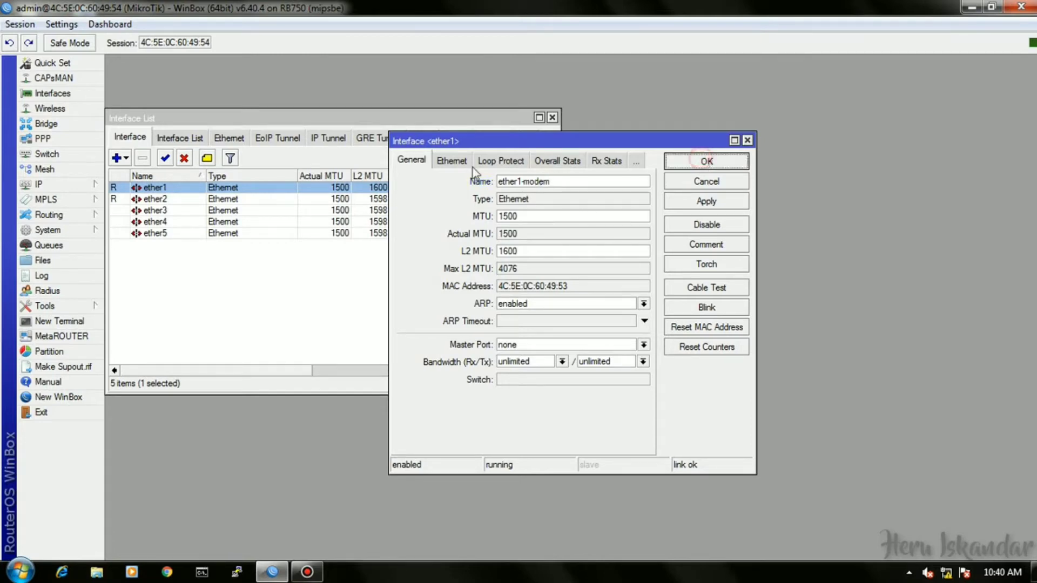
Rename interface ether2 to ether2-lan, correcting the mistyped suffix.
{"action": "double_click", "coordinate": [183, 198]}
{"action": "left_click", "coordinate": [539, 178]}
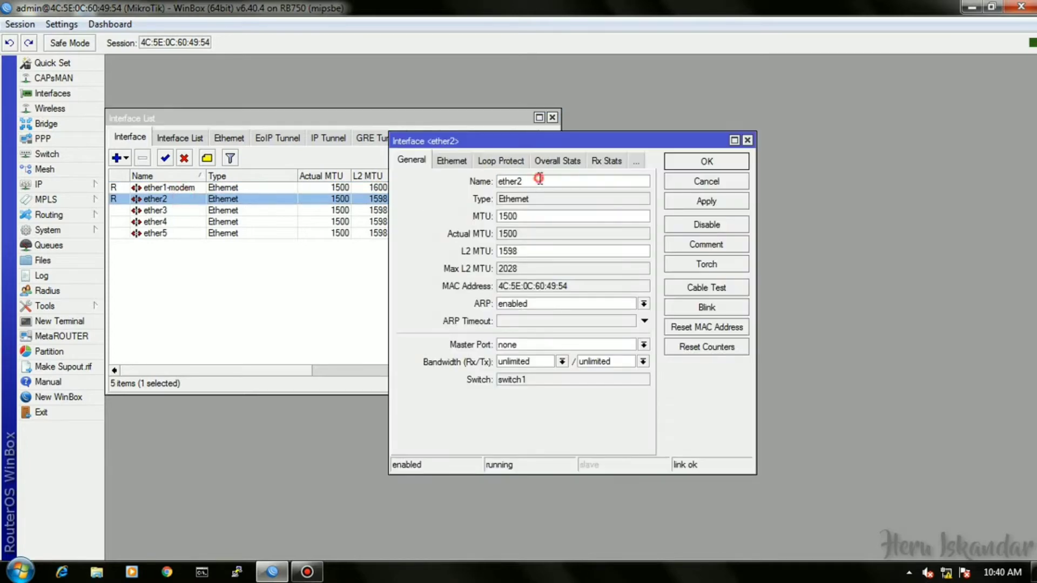
{"action": "type", "text": "-lan"}
{"action": "left_click", "coordinate": [688, 161]}
Rename interface ether3 to ether3-wlan.
{"action": "double_click", "coordinate": [172, 210]}
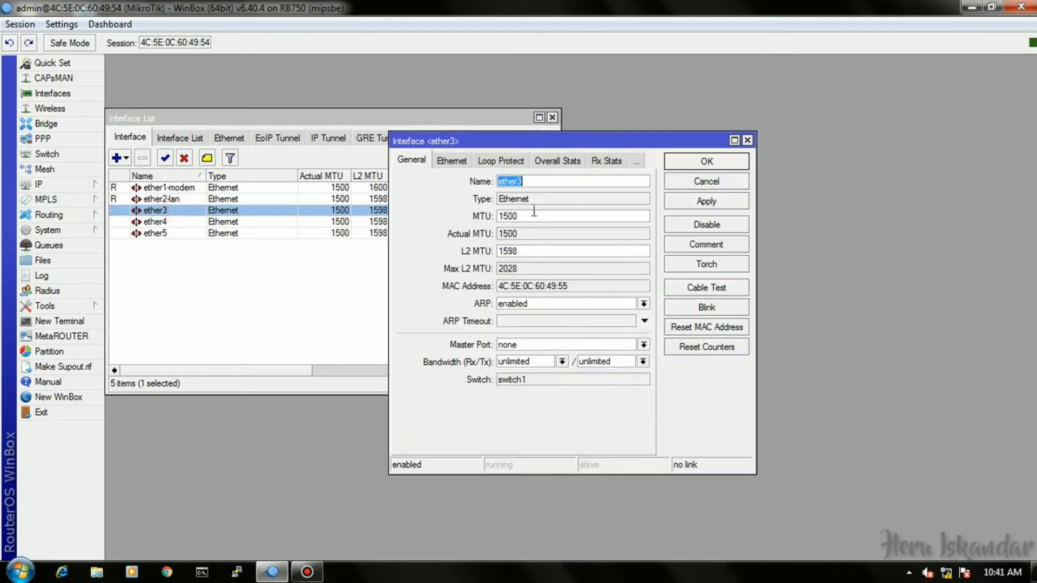
{"action": "left_click", "coordinate": [552, 182]}
{"action": "type", "text": "-wlan"}
{"action": "left_click", "coordinate": [702, 162]}
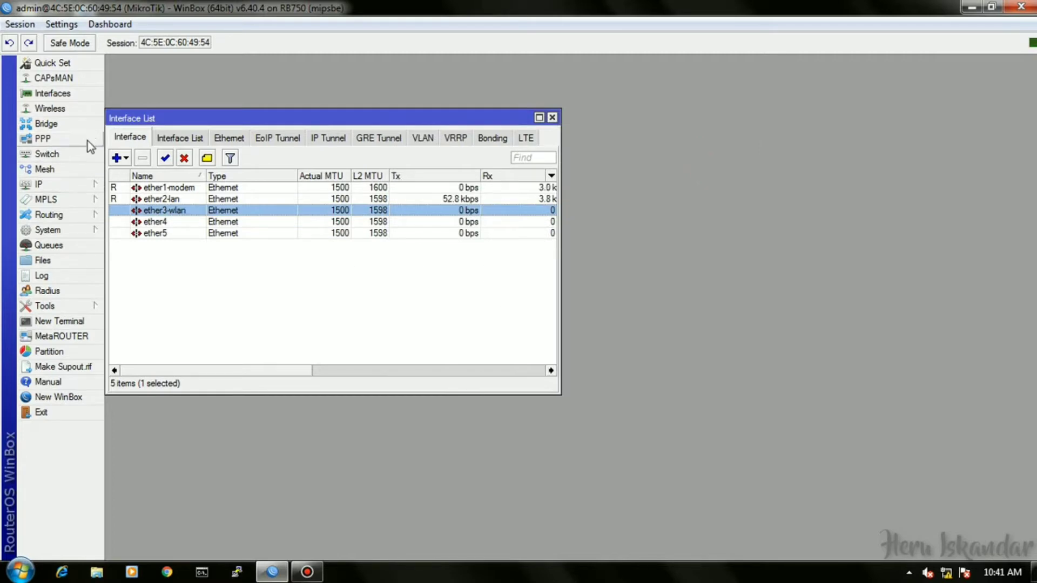
Add a DHCP client on ether1-modem and enable it so it gets a bound address.
{"action": "left_click", "coordinate": [86, 184]}
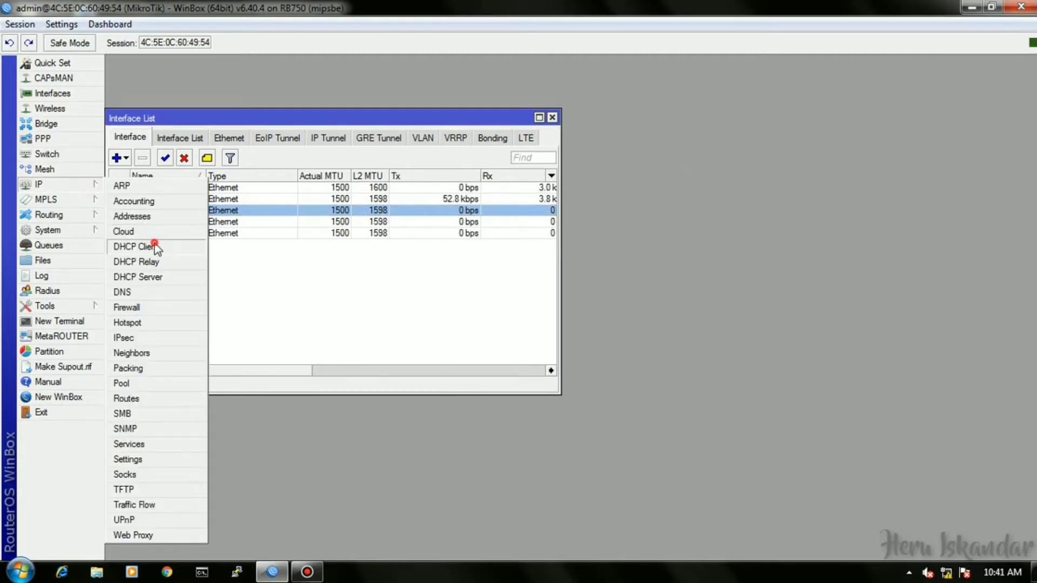
{"action": "left_click", "coordinate": [155, 246]}
{"action": "left_click", "coordinate": [407, 210]}
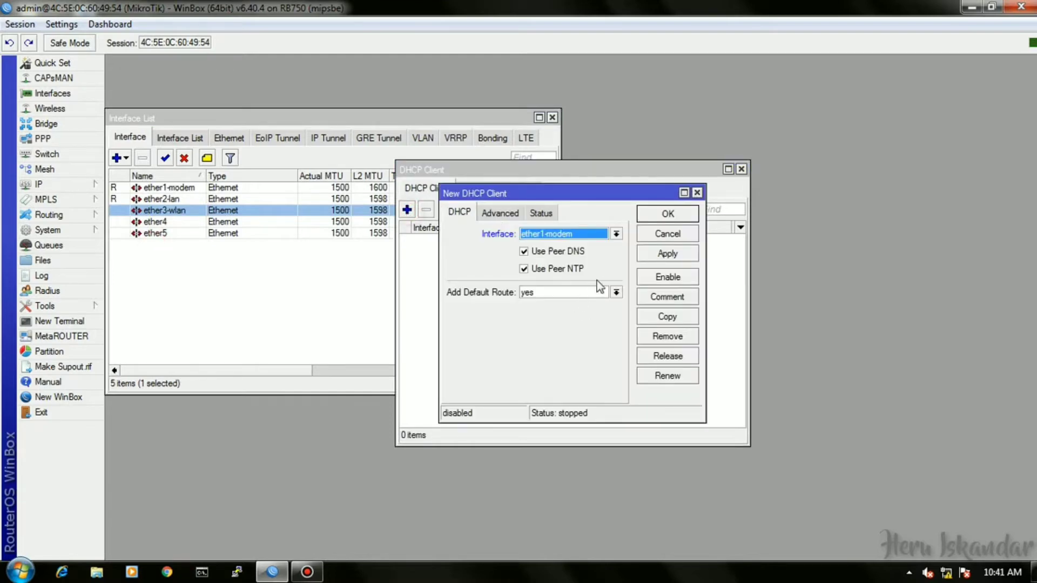
{"action": "left_click", "coordinate": [665, 215]}
{"action": "left_click", "coordinate": [507, 238]}
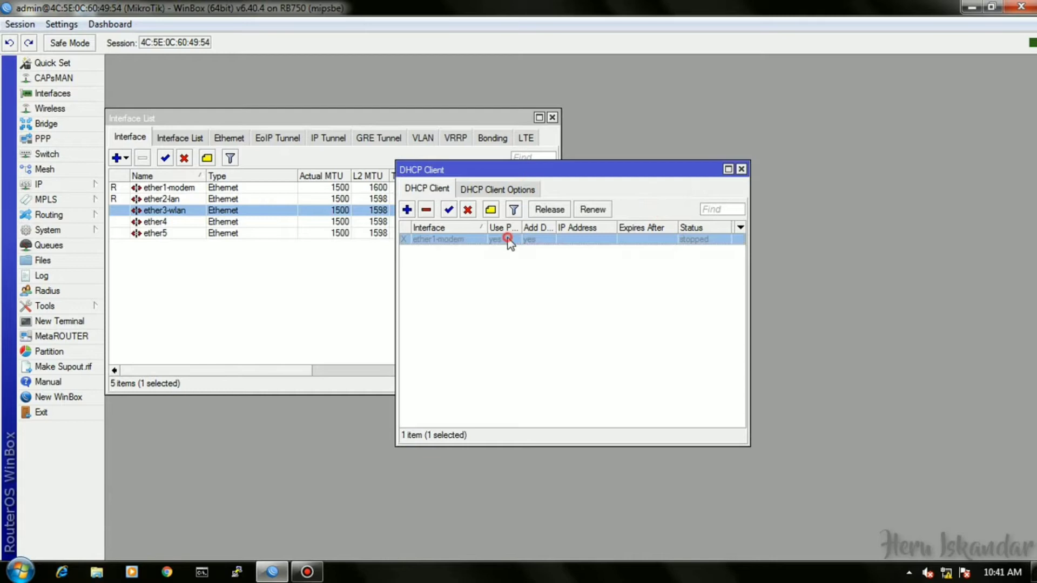
{"action": "left_click", "coordinate": [448, 210]}
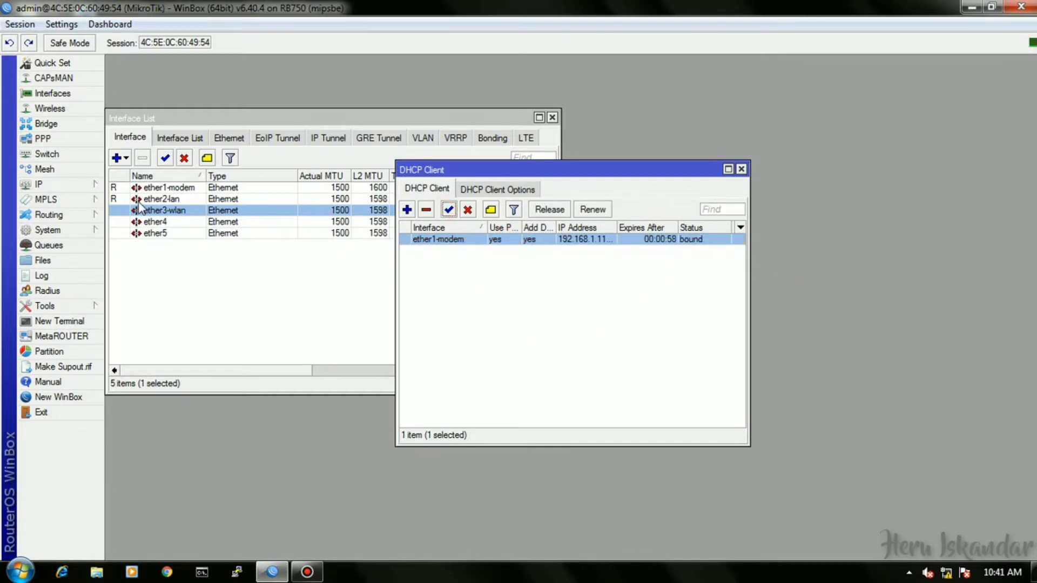
{"action": "left_click", "coordinate": [97, 185]}
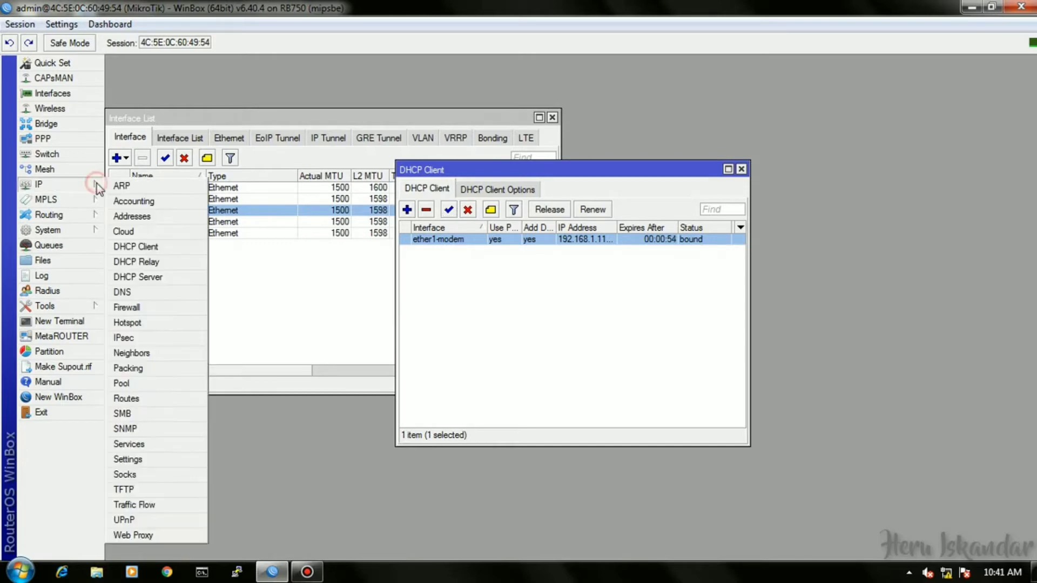
Enter DNS servers 8.8.8.8 and 8.8.4.4, tick Allow Remote Requests, and save.
{"action": "left_click", "coordinate": [161, 296]}
{"action": "double_click", "coordinate": [558, 114]}
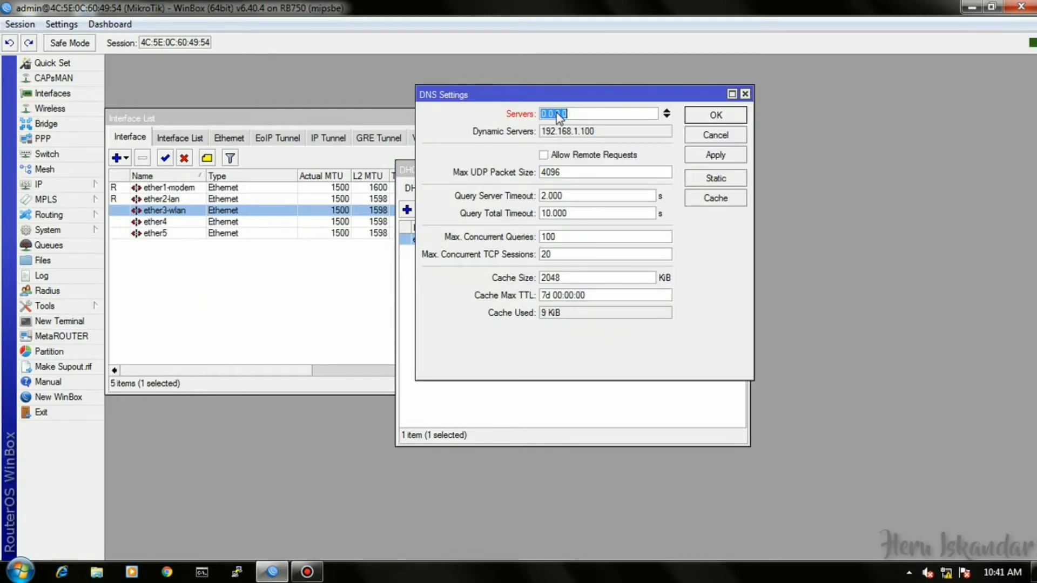
{"action": "type", "text": "8"}
{"action": "key", "text": "Return"}
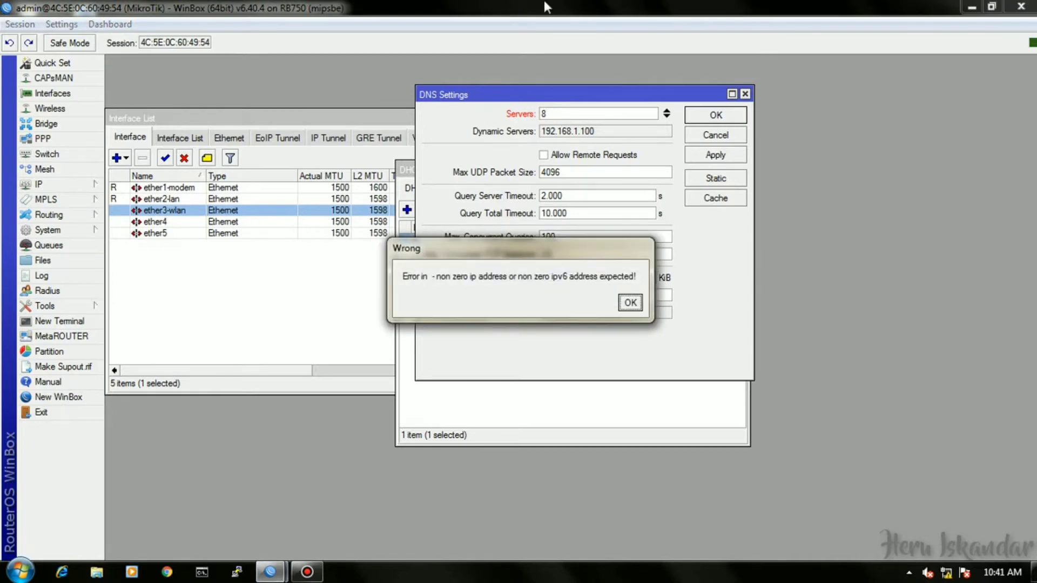
{"action": "left_click", "coordinate": [630, 303]}
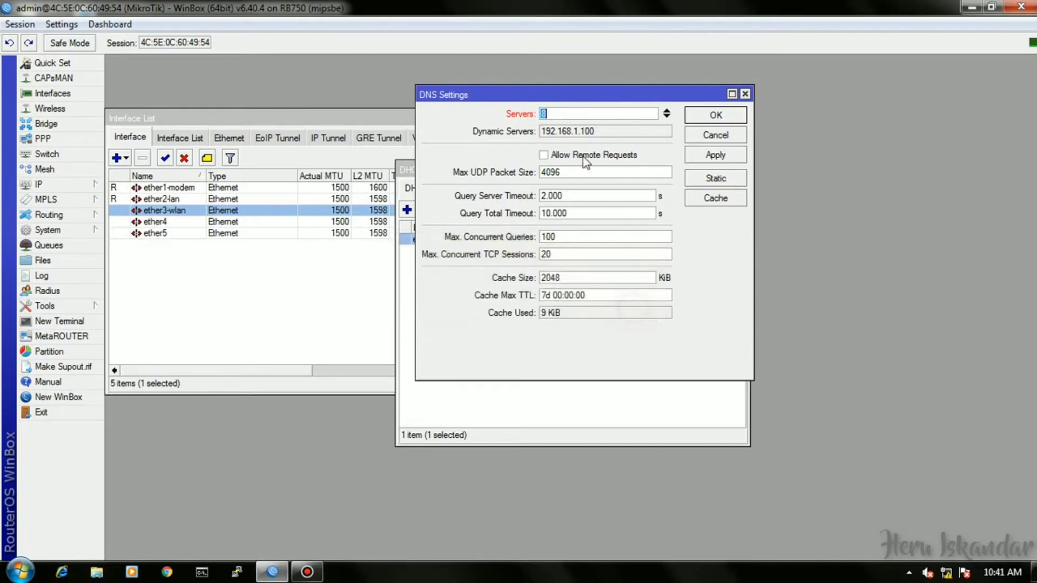
{"action": "left_click", "coordinate": [566, 113]}
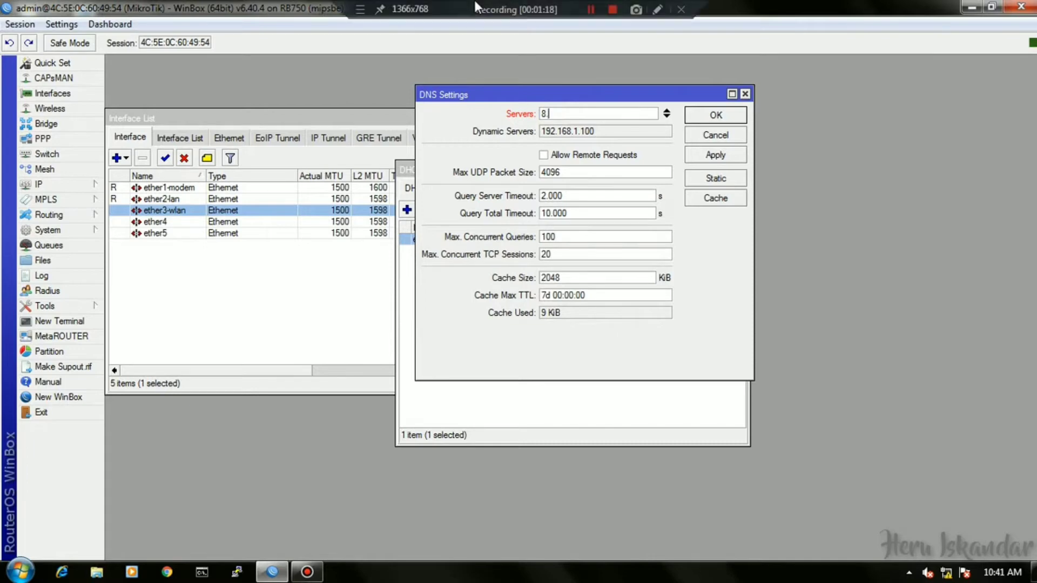
{"action": "type", "text": "."}
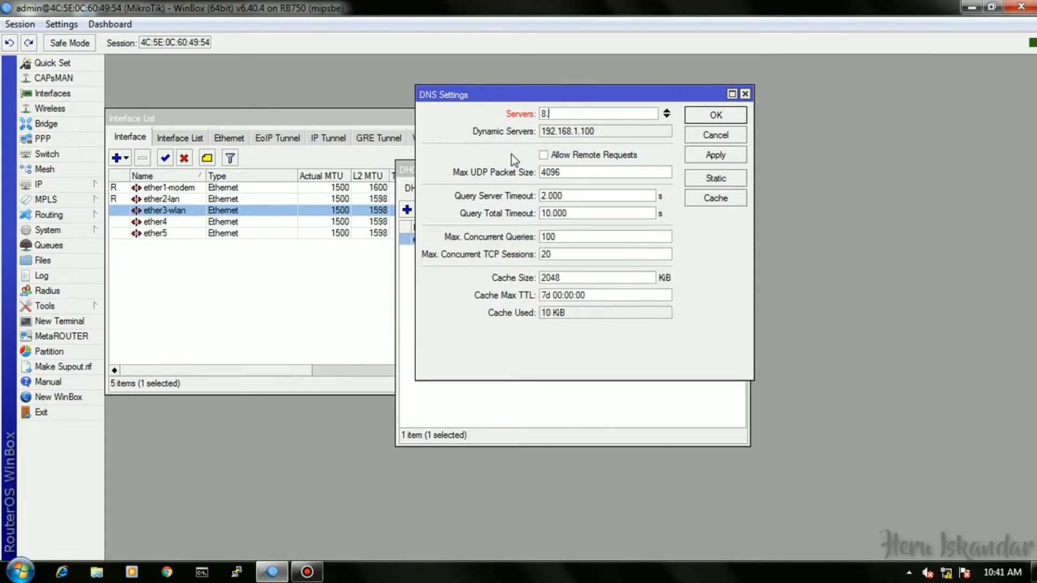
{"action": "type", "text": "8.8.8"}
{"action": "left_click", "coordinate": [667, 116]}
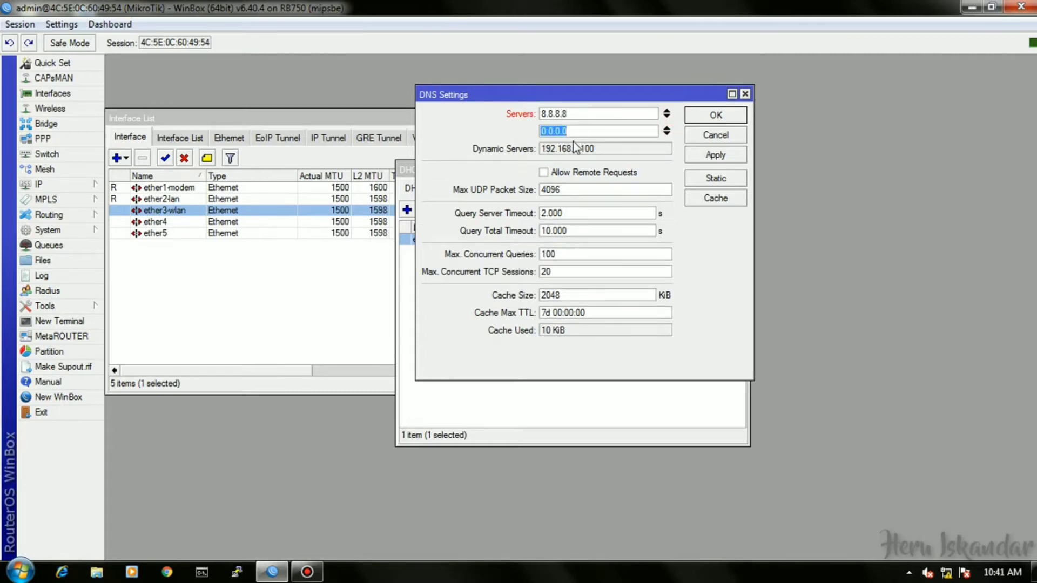
{"action": "type", "text": "8.8.4.4"}
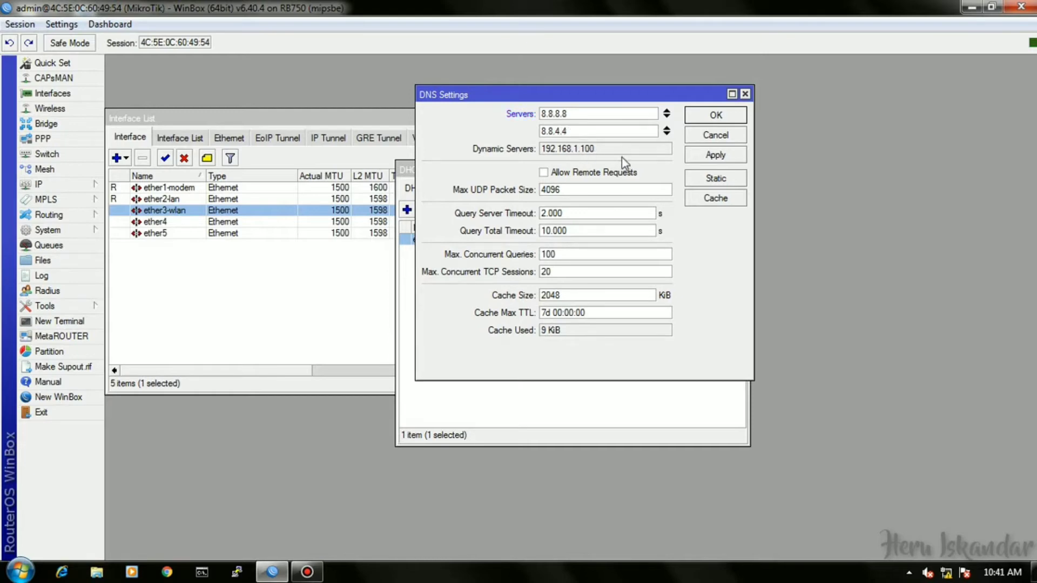
{"action": "left_click", "coordinate": [616, 173]}
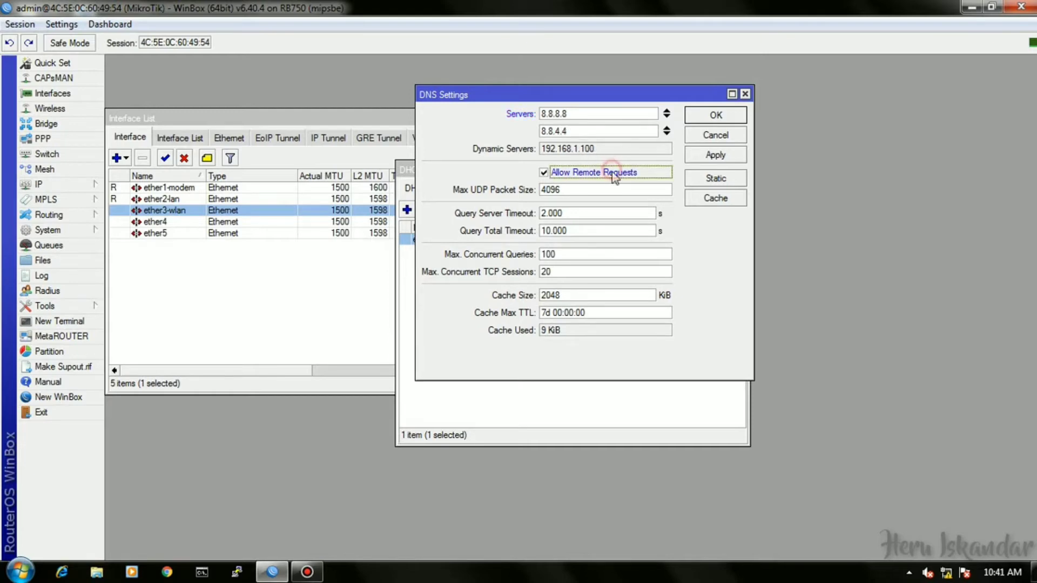
{"action": "left_click", "coordinate": [716, 115]}
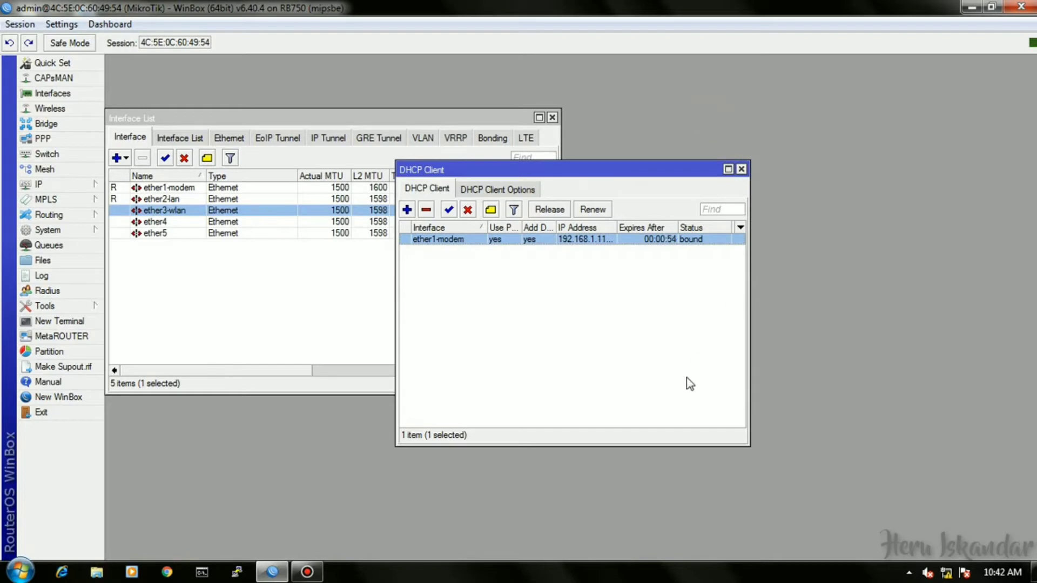
Run ping id.pool.ntp.org in a new terminal, then stop it.
{"action": "left_click", "coordinate": [83, 320]}
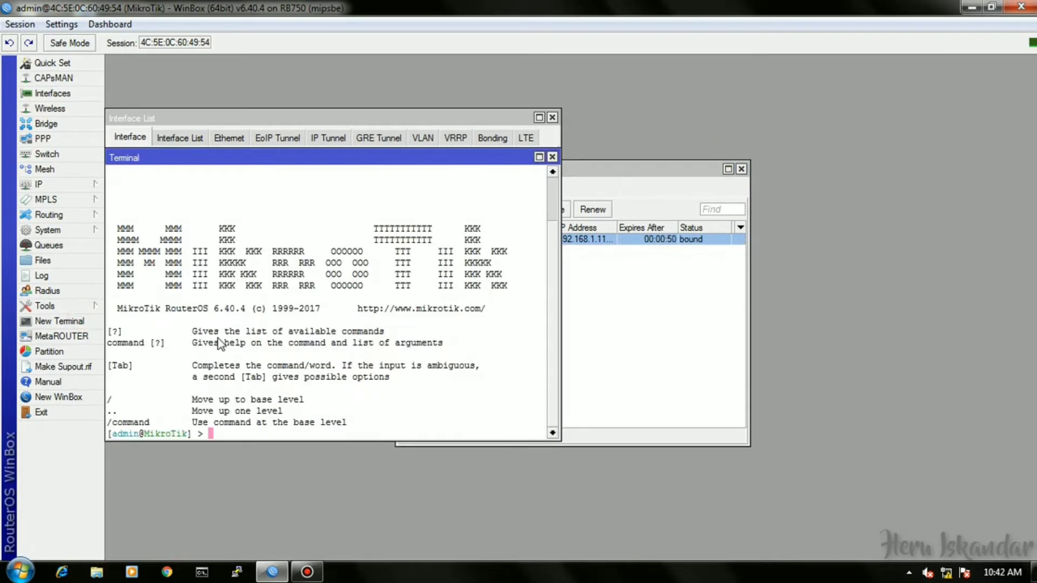
{"action": "type", "text": "ping id.pool.ntp"}
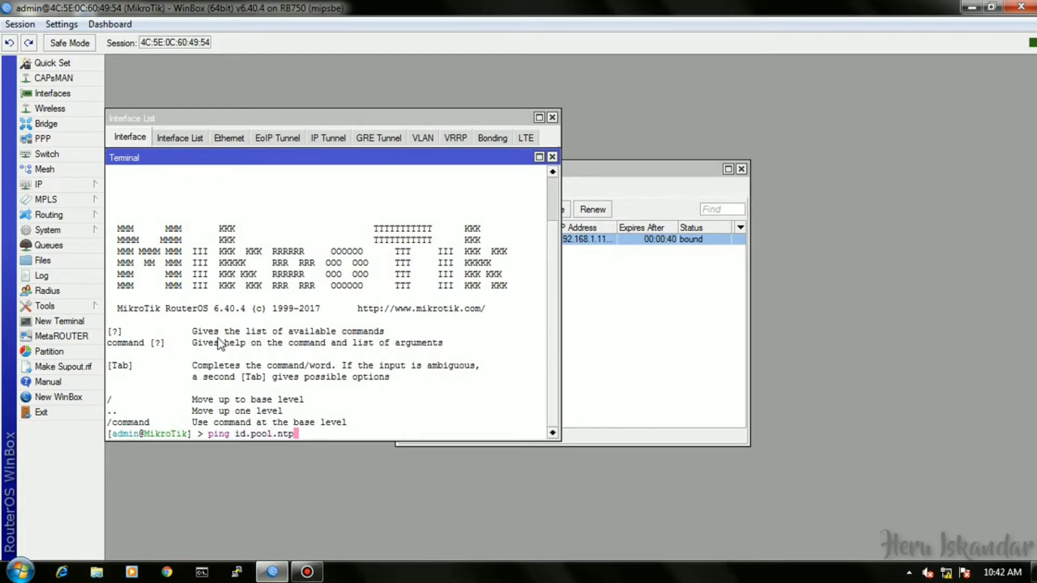
{"action": "type", "text": ".org"}
{"action": "key", "text": "Return"}
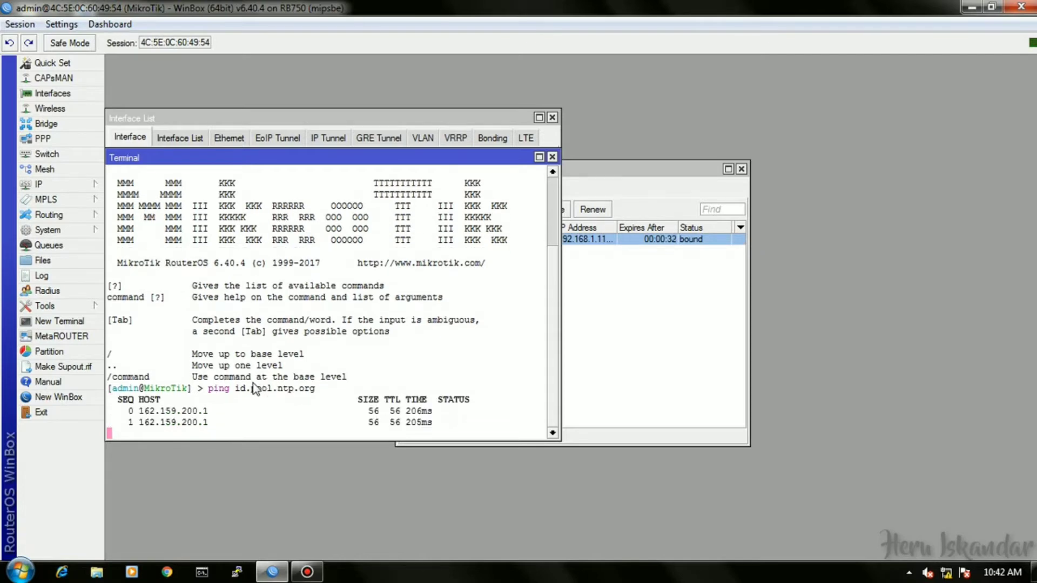
{"action": "key", "text": "ctrl+c"}
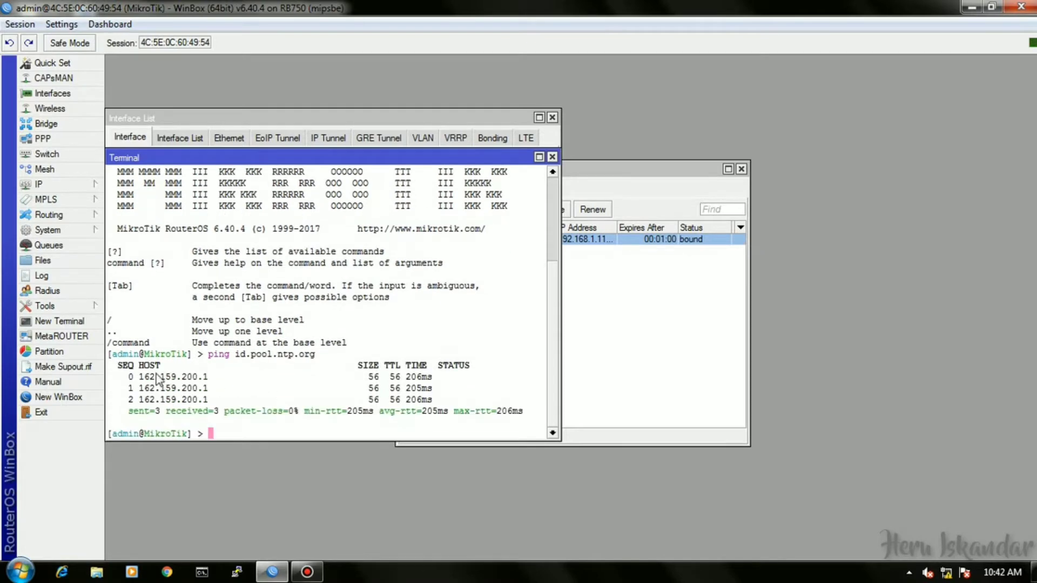
Copy the replying address 162.159.200.1 from the ping output.
{"action": "left_click_drag", "start_coordinate": [138, 376], "coordinate": [209, 378]}
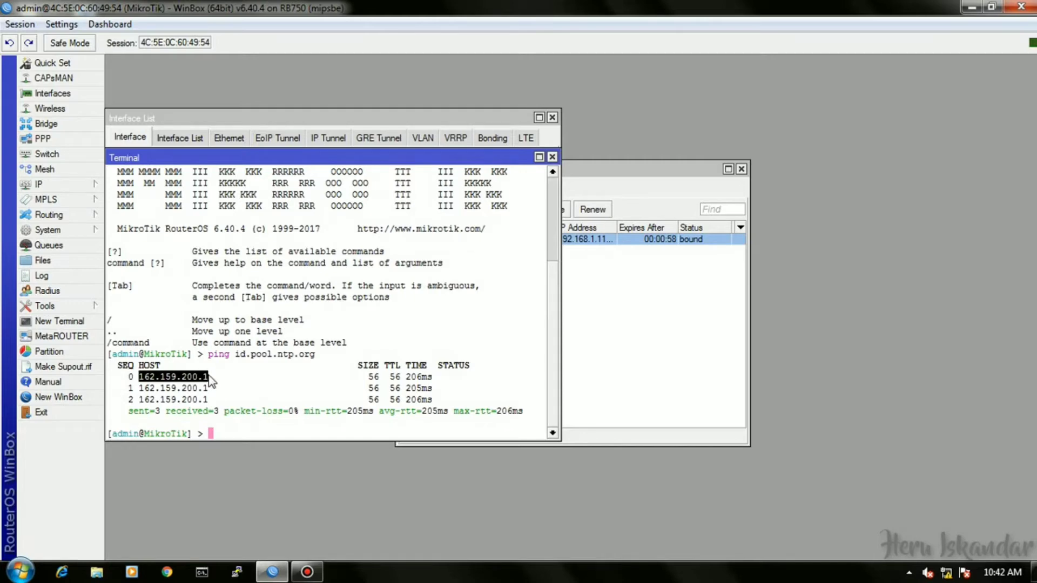
{"action": "right_click", "coordinate": [197, 375]}
{"action": "left_click", "coordinate": [233, 384]}
{"action": "left_click", "coordinate": [98, 185]}
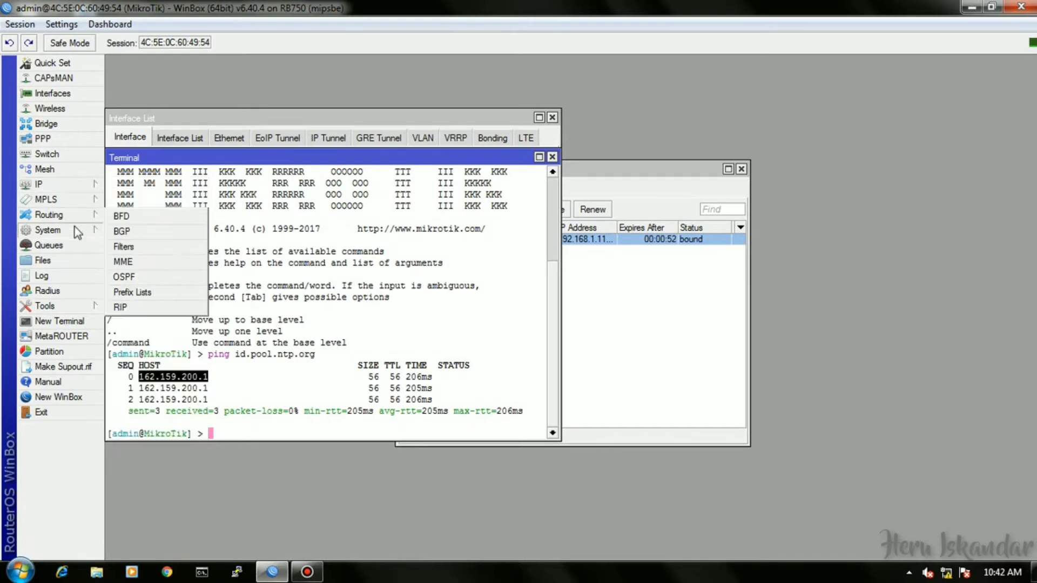
Enable the SNTP client with primary 162.159.200.1 and secondary 162.159.200.123.
{"action": "mouse_move", "coordinate": [65, 230]}
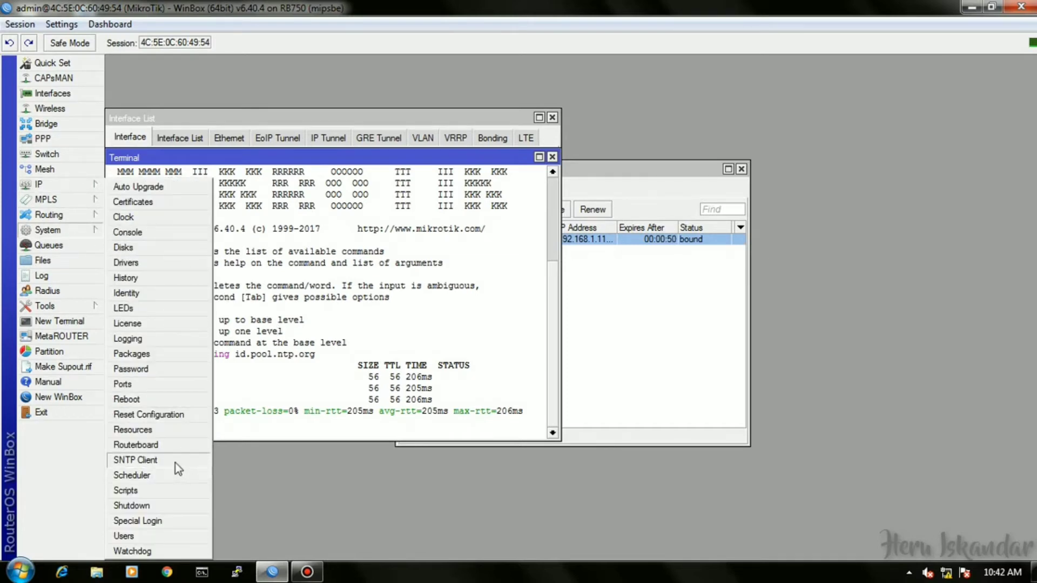
{"action": "left_click", "coordinate": [174, 460]}
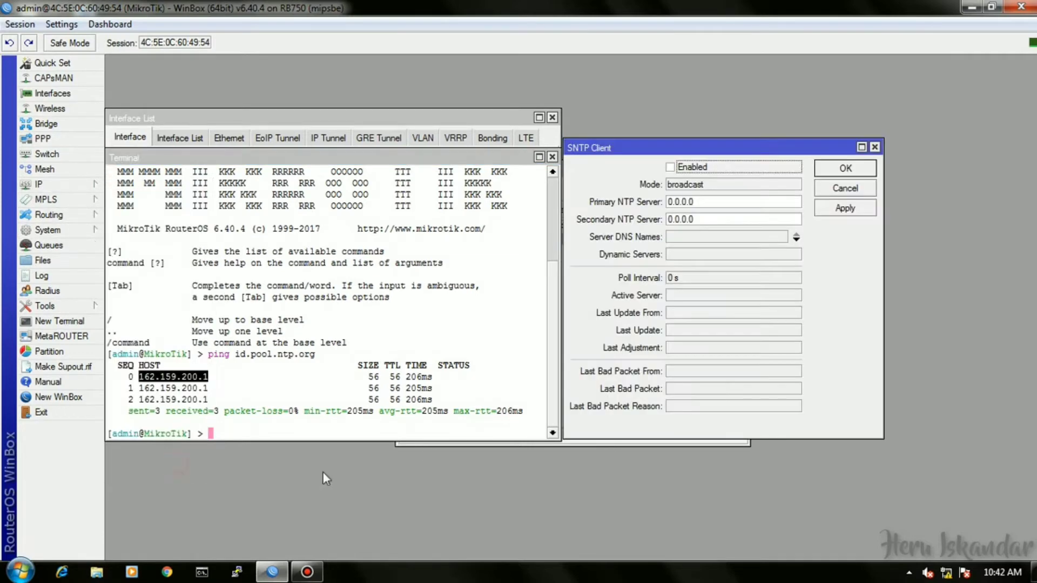
{"action": "double_click", "coordinate": [696, 201]}
{"action": "left_click", "coordinate": [682, 167]}
{"action": "double_click", "coordinate": [704, 202]}
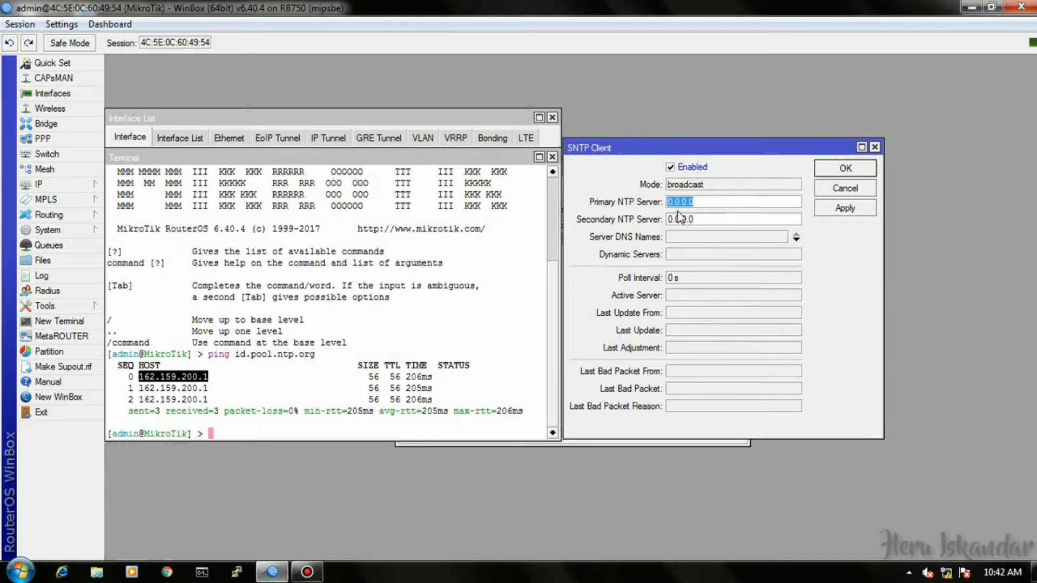
{"action": "key", "text": "ctrl+v"}
{"action": "double_click", "coordinate": [726, 220]}
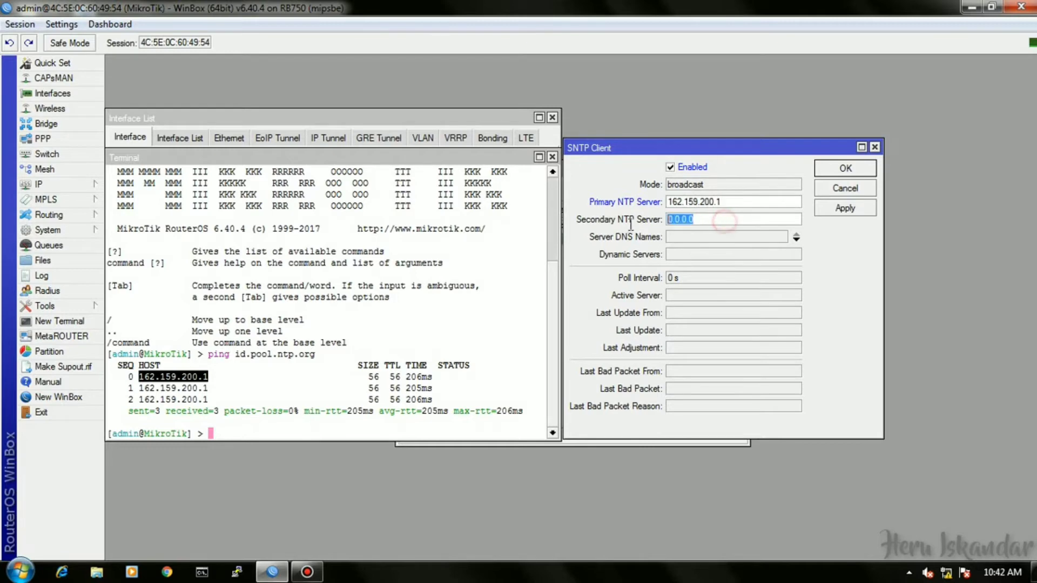
{"action": "key", "text": "ctrl+v"}
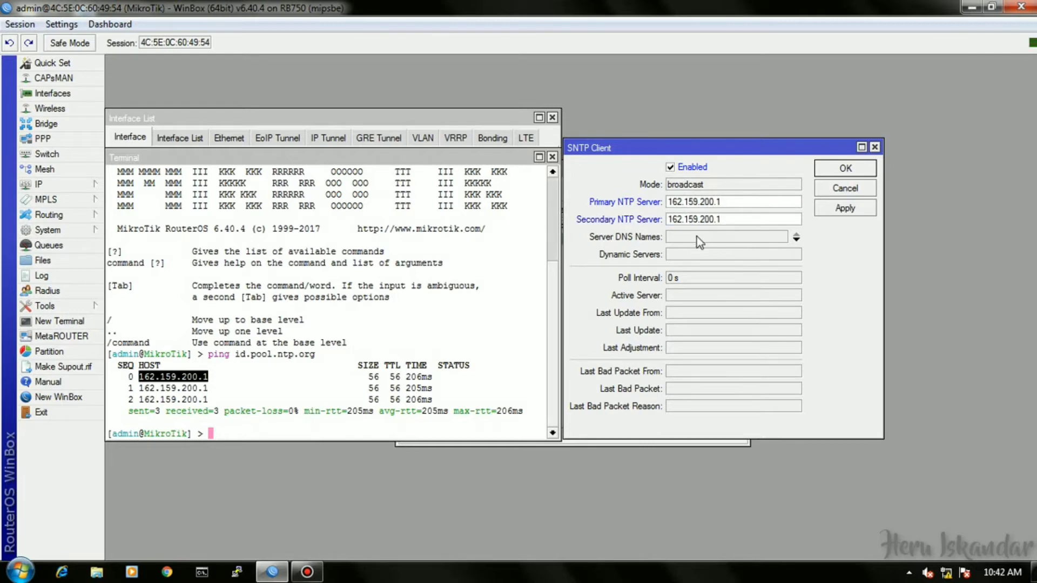
{"action": "type", "text": "23"}
{"action": "left_click", "coordinate": [845, 168]}
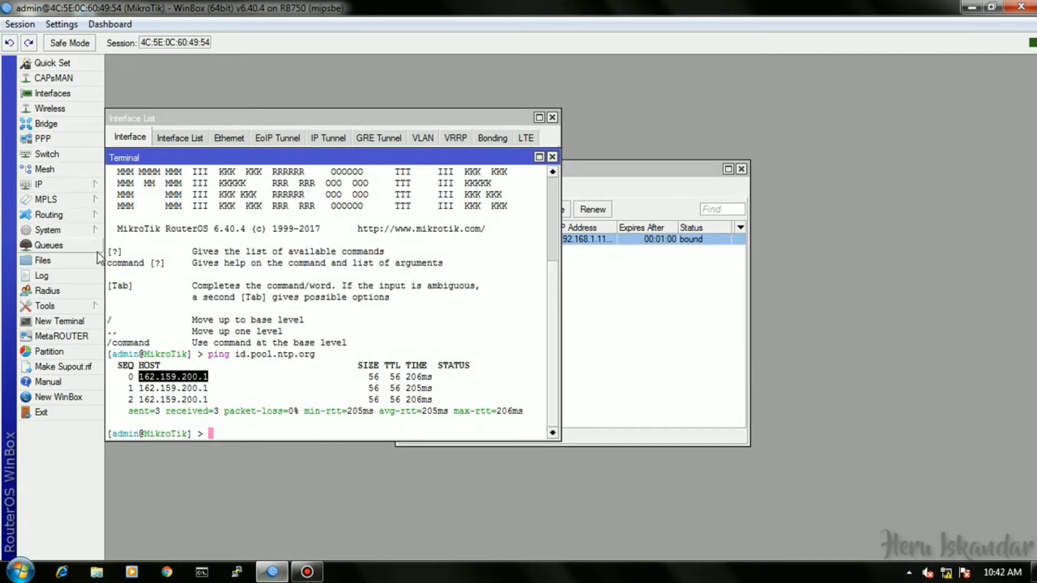
Check the router clock's Asia/Jakarta time zone and close the Clock window.
{"action": "left_click", "coordinate": [93, 228]}
{"action": "left_click", "coordinate": [132, 223]}
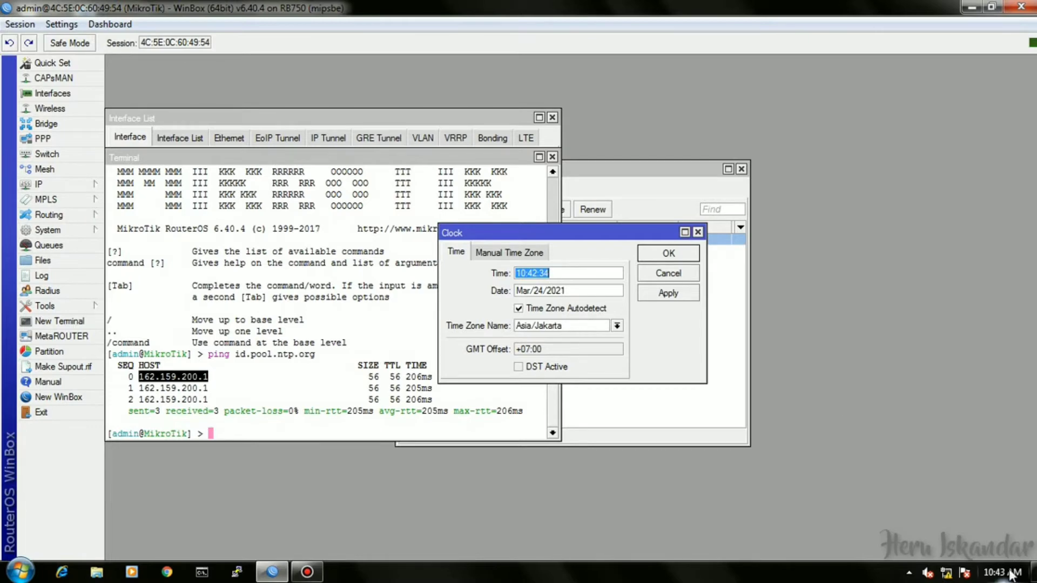
{"action": "left_click", "coordinate": [669, 254]}
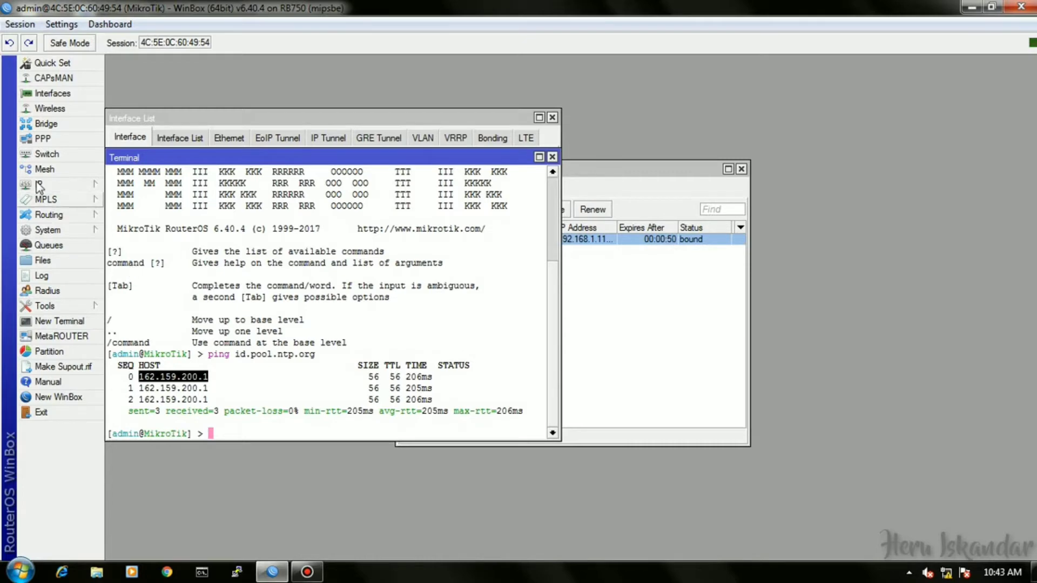
Add a srcnat NAT rule with out-interface ether1-modem and action masquerade.
{"action": "left_click", "coordinate": [71, 185]}
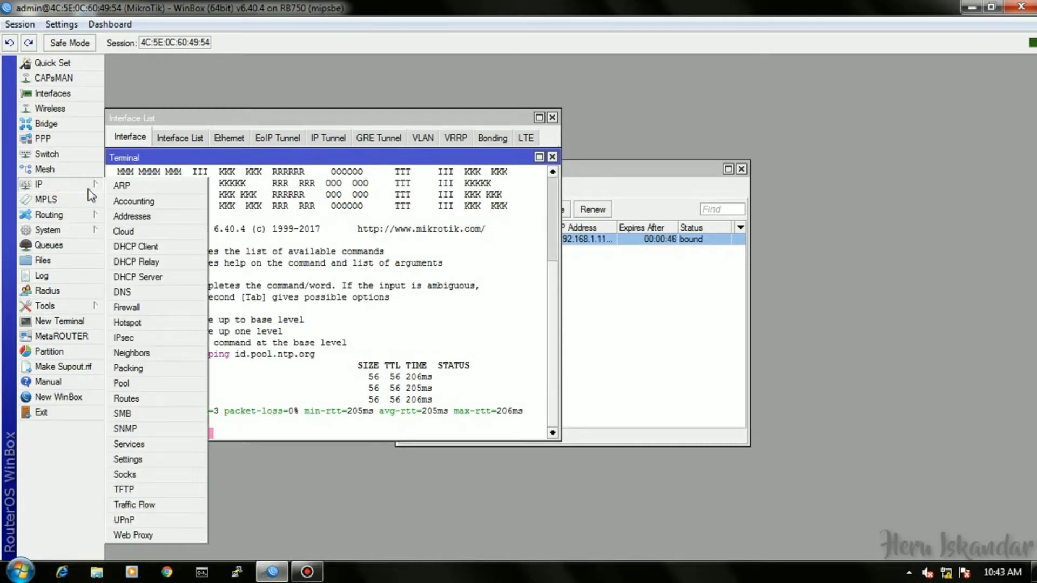
{"action": "left_click", "coordinate": [156, 308]}
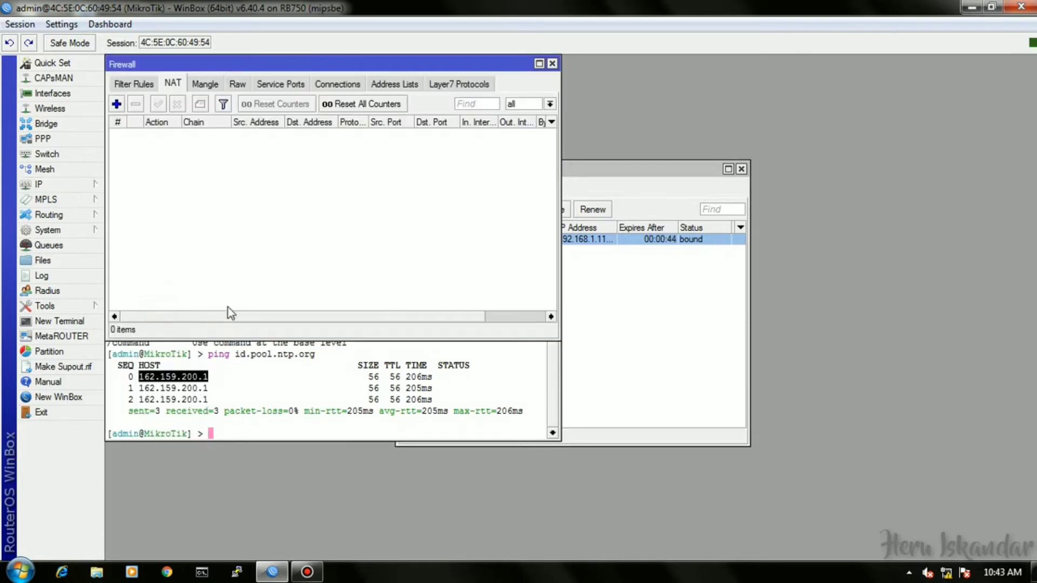
{"action": "left_click", "coordinate": [116, 104]}
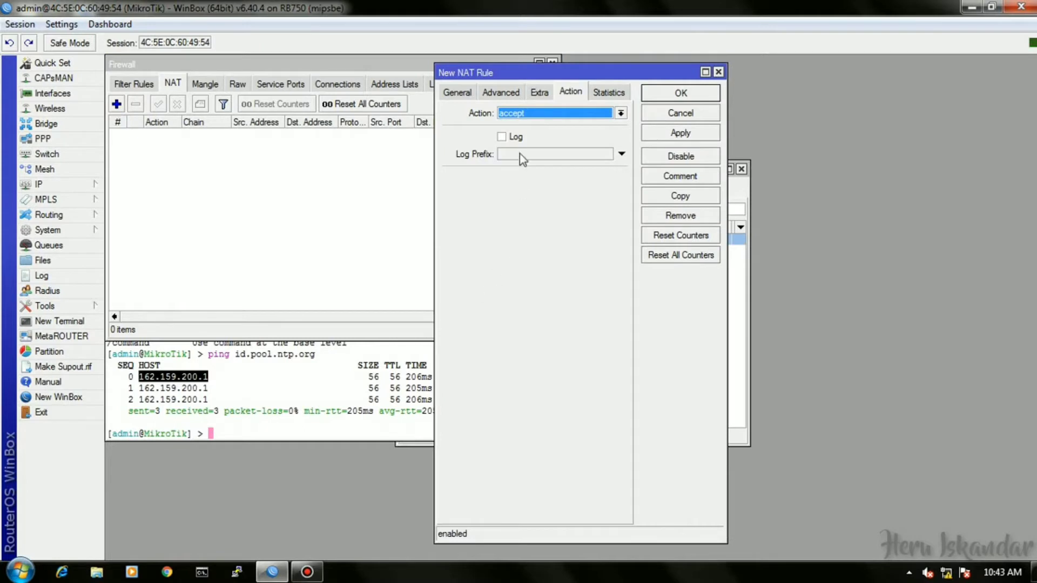
{"action": "left_click", "coordinate": [539, 115]}
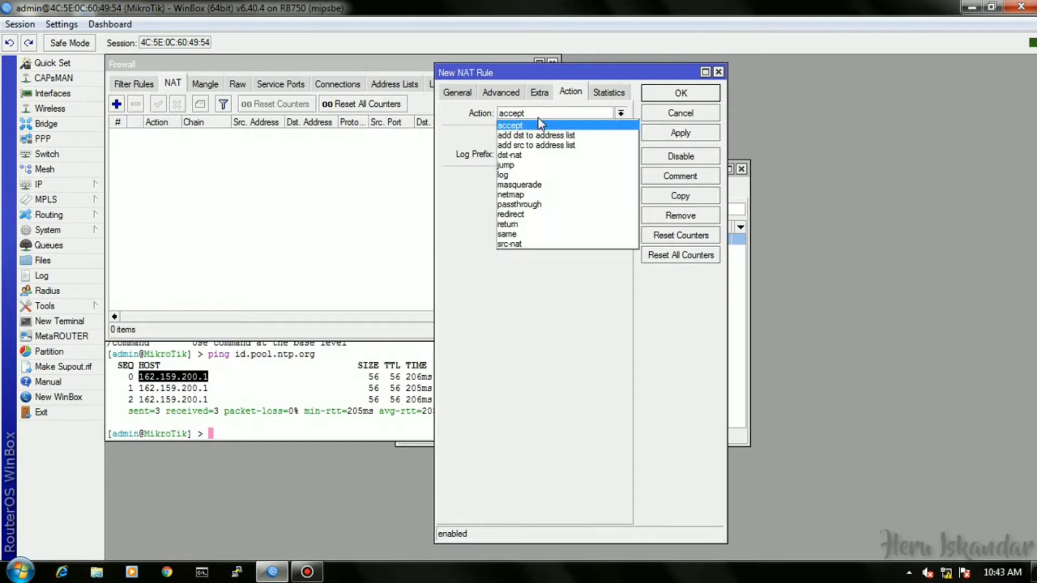
{"action": "left_click", "coordinate": [539, 124]}
{"action": "left_click", "coordinate": [457, 92]}
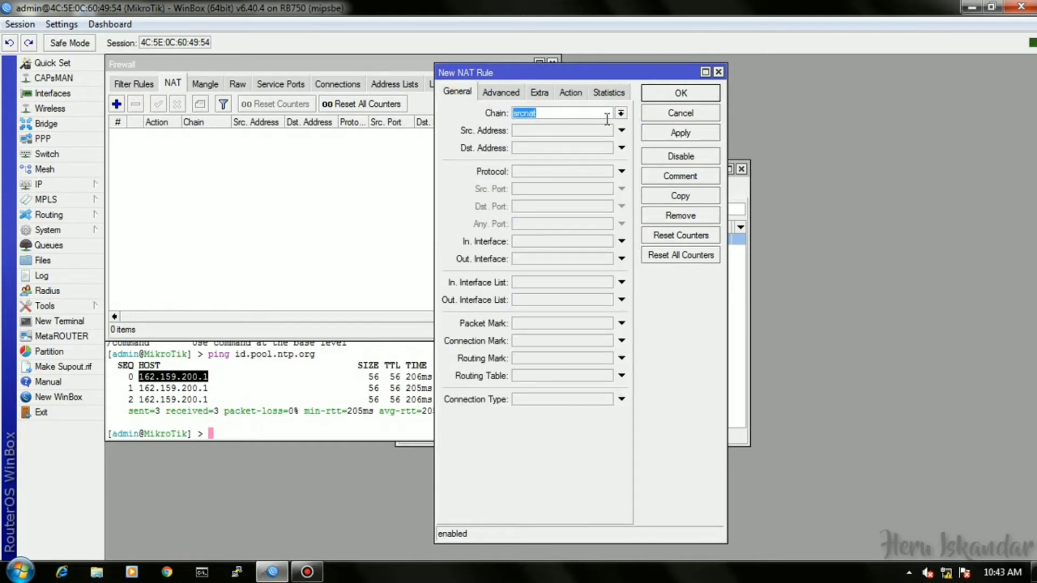
{"action": "left_click", "coordinate": [533, 257]}
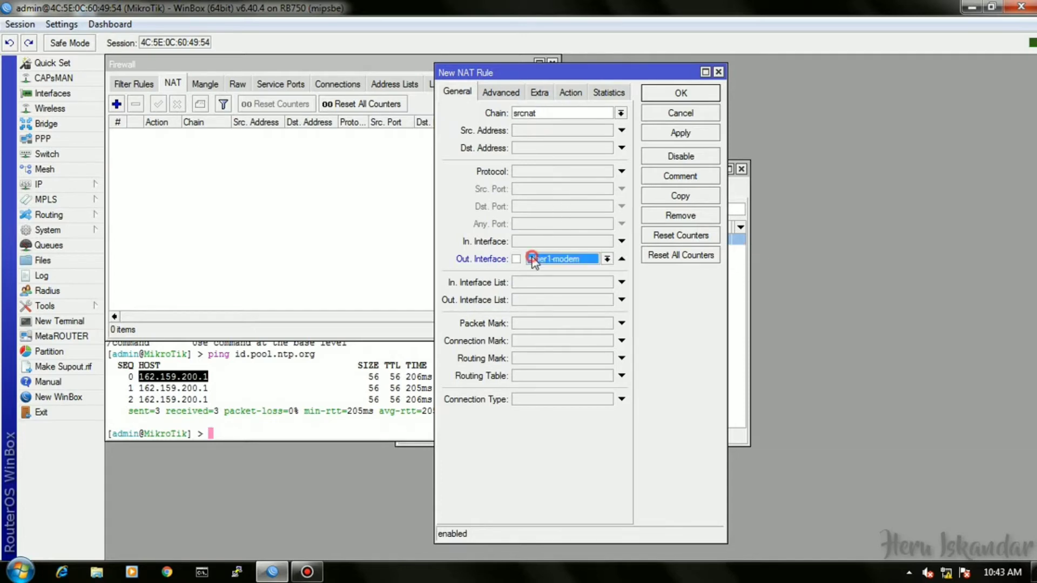
{"action": "left_click", "coordinate": [567, 92]}
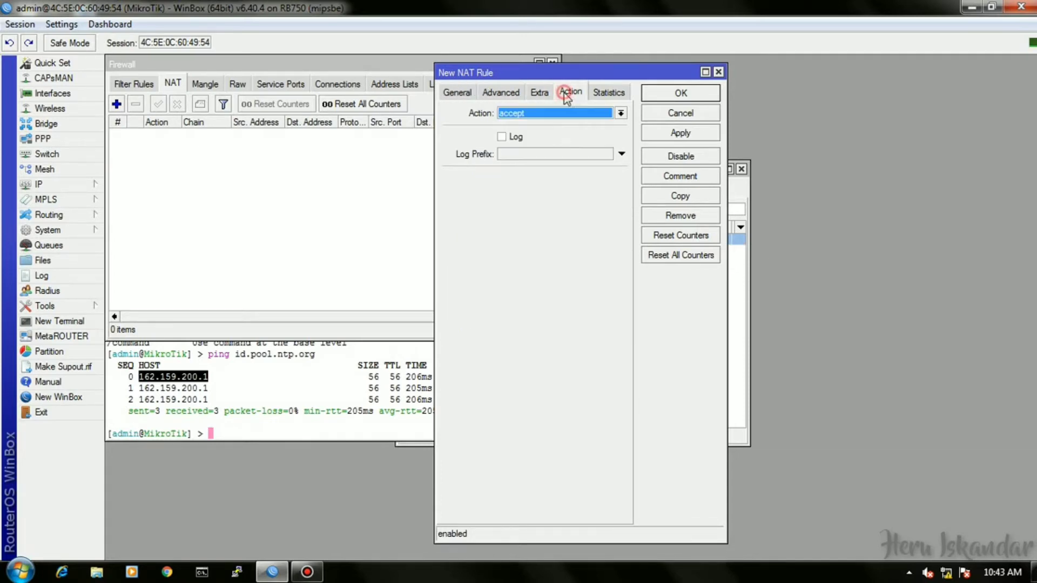
{"action": "left_click", "coordinate": [553, 115]}
{"action": "left_click", "coordinate": [545, 188]}
{"action": "left_click", "coordinate": [673, 95]}
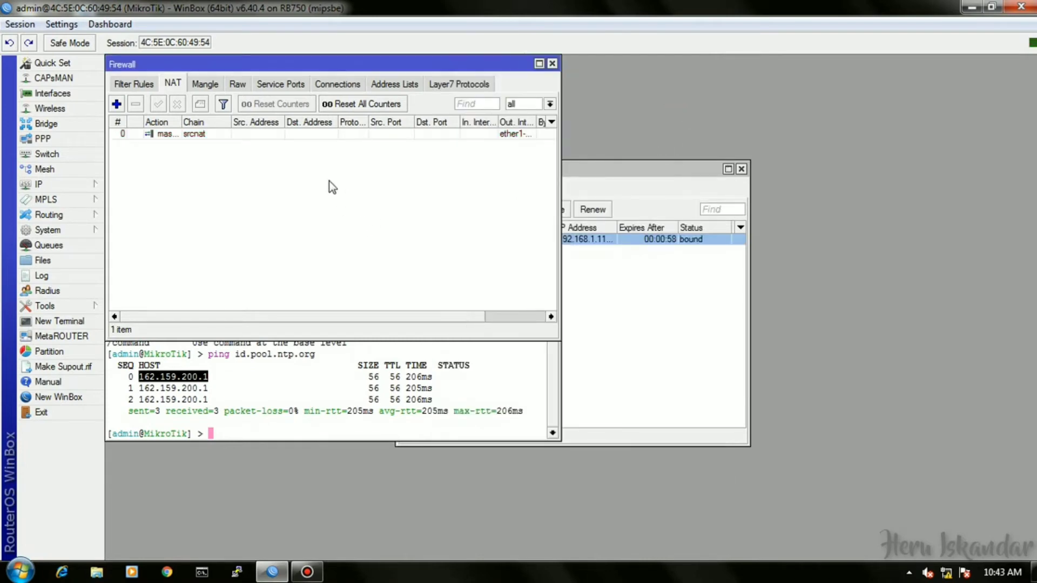
{"action": "left_click_drag", "start_coordinate": [261, 72], "coordinate": [585, 140]}
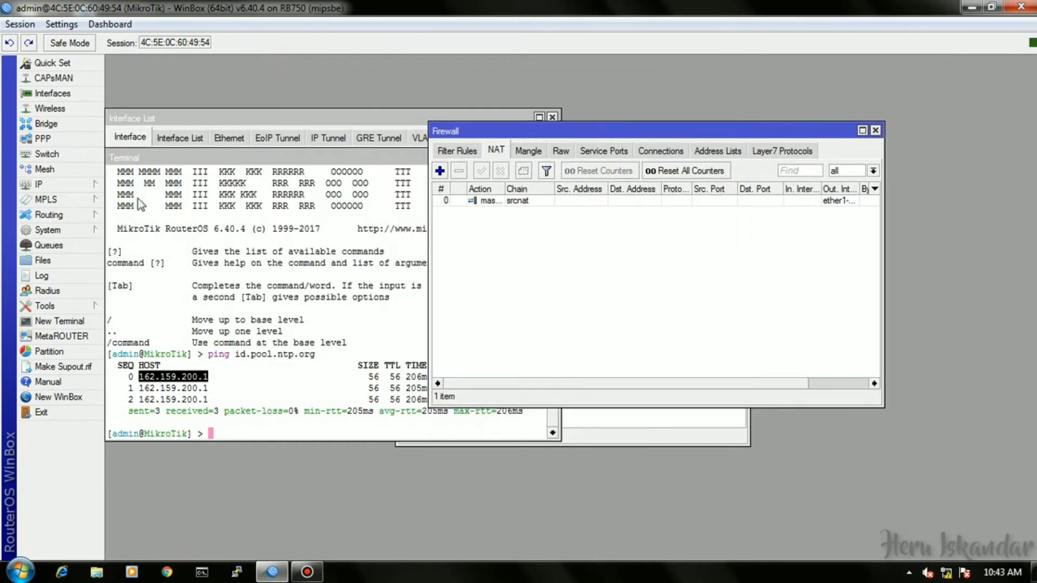
Enable the web proxy with Cache On Disk and enter the cache administrator's e-mail address.
{"action": "left_click", "coordinate": [65, 184]}
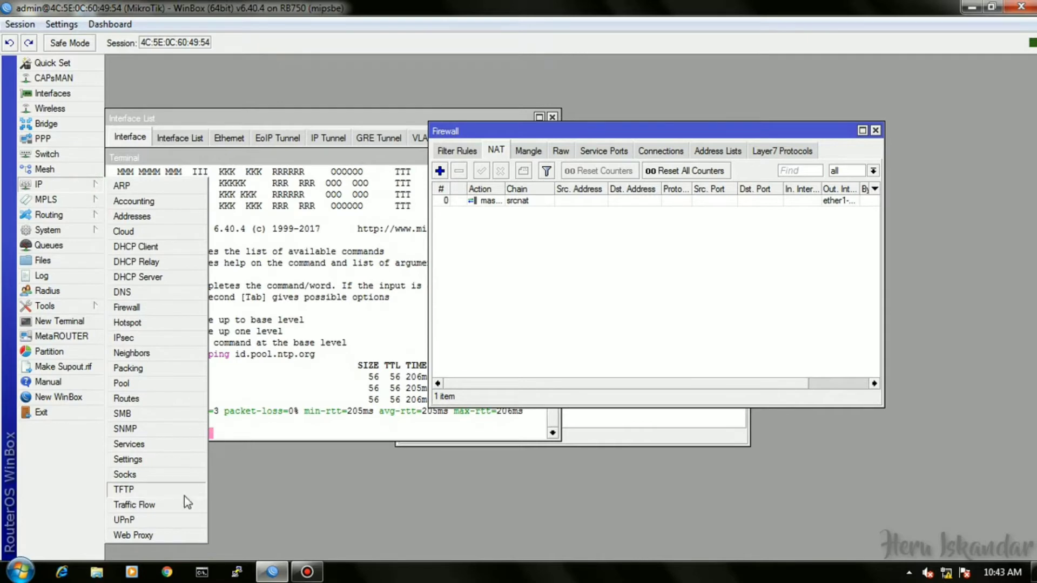
{"action": "left_click", "coordinate": [165, 537]}
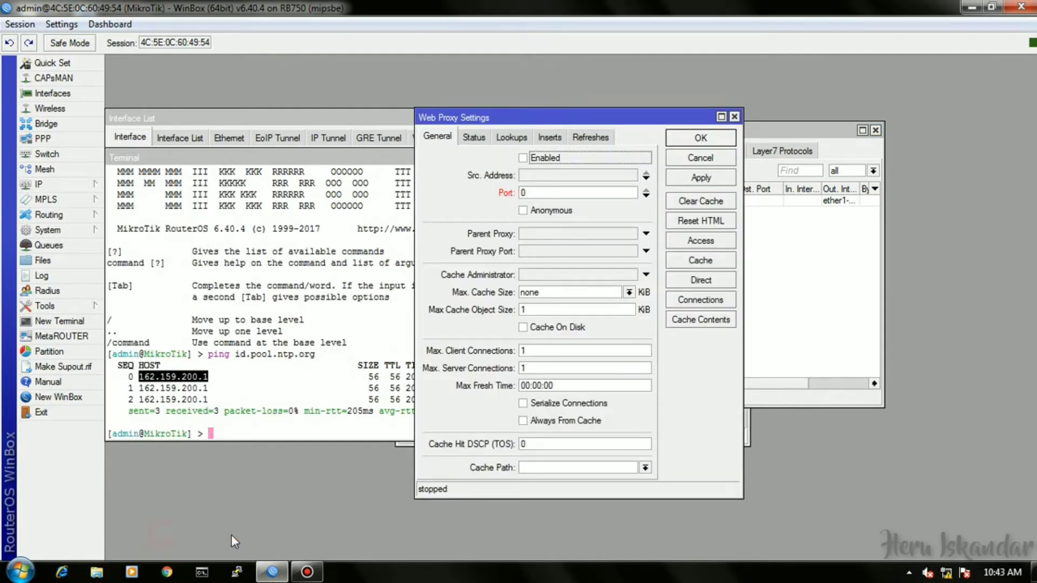
{"action": "left_click", "coordinate": [524, 159]}
{"action": "left_click", "coordinate": [537, 328]}
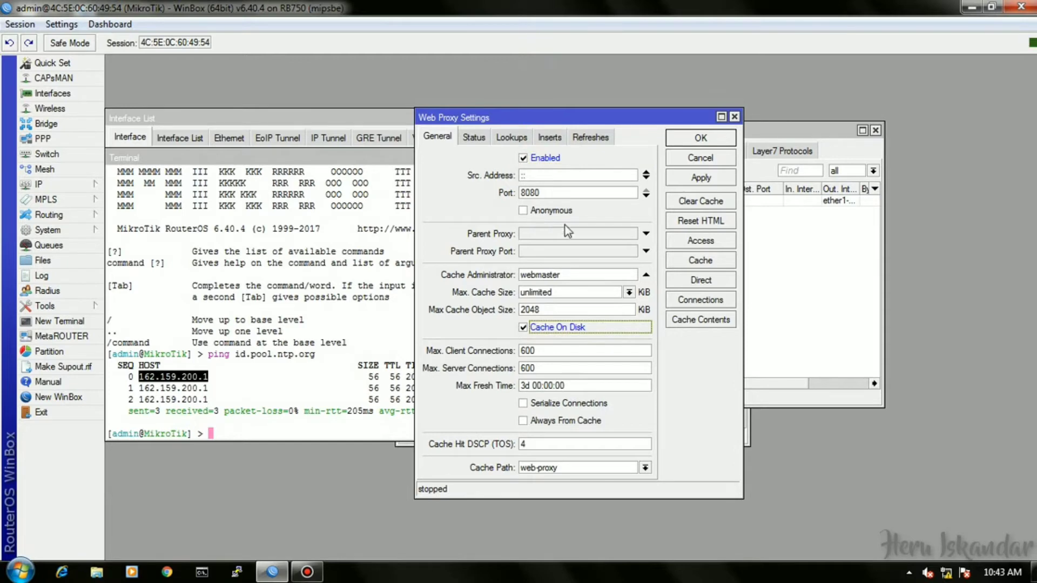
{"action": "left_click_drag", "start_coordinate": [572, 275], "coordinate": [520, 274]}
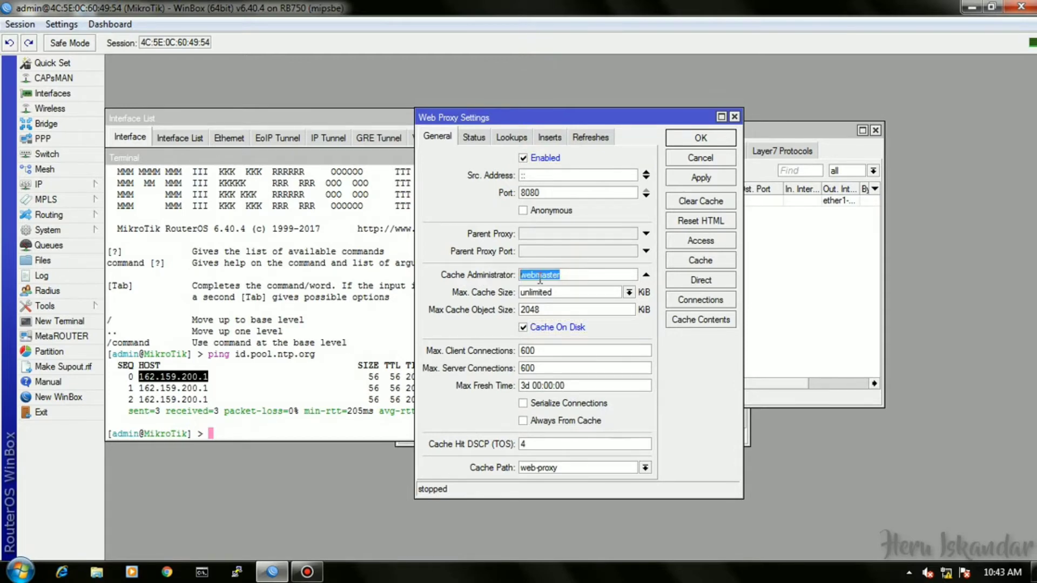
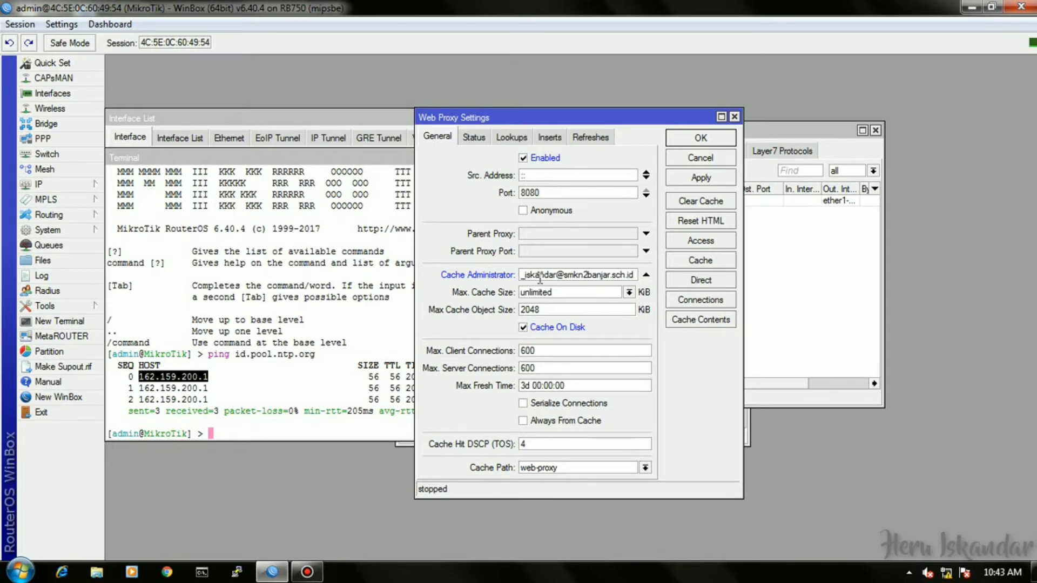
{"action": "left_click", "coordinate": [700, 137]}
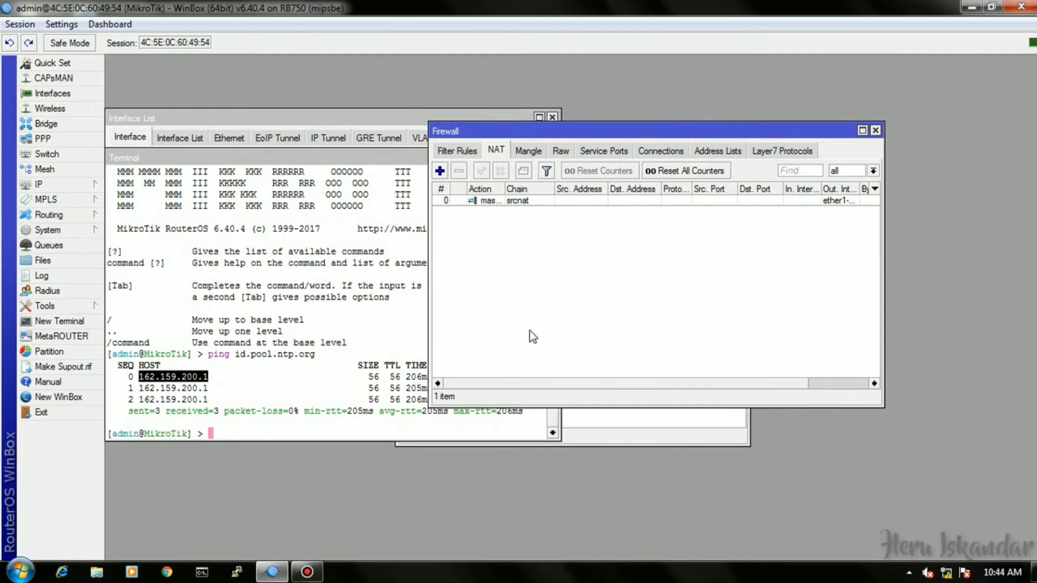
Add IP address 192.168.100.1/25 on interface ether2-lan.
{"action": "left_click", "coordinate": [95, 186]}
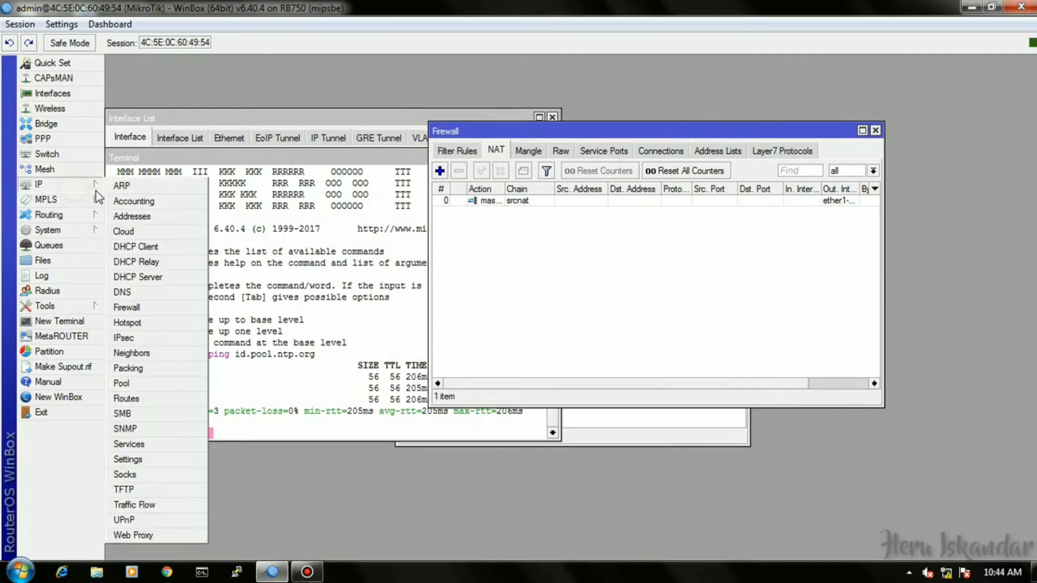
{"action": "left_click", "coordinate": [131, 216]}
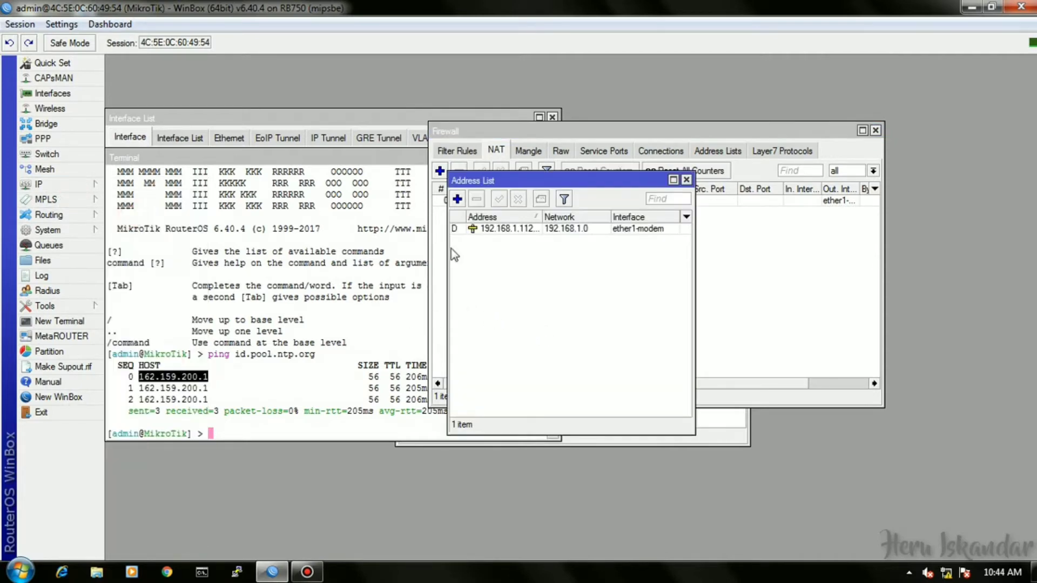
{"action": "left_click", "coordinate": [457, 199]}
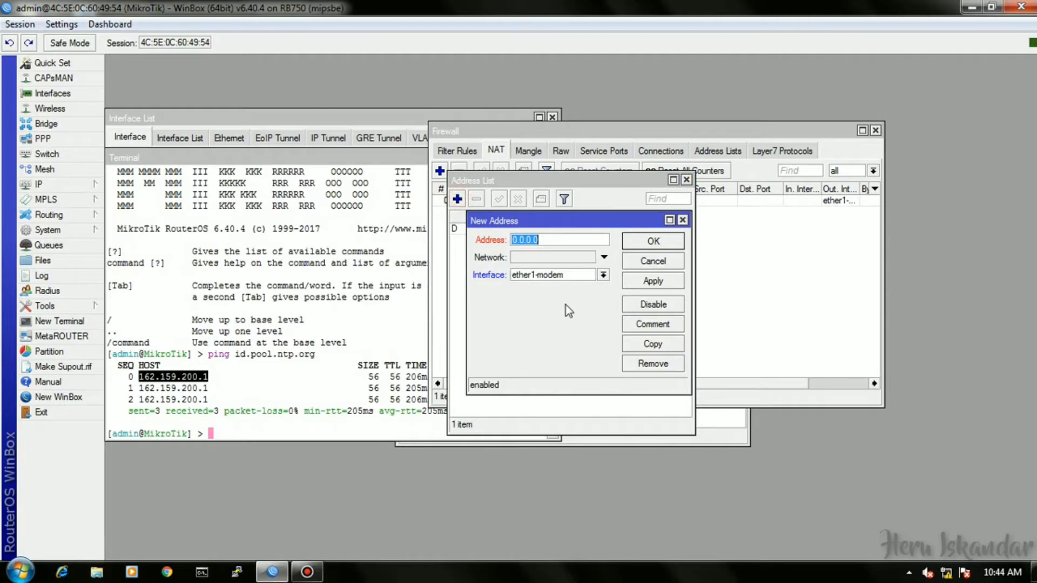
{"action": "type", "text": "192.168.100"}
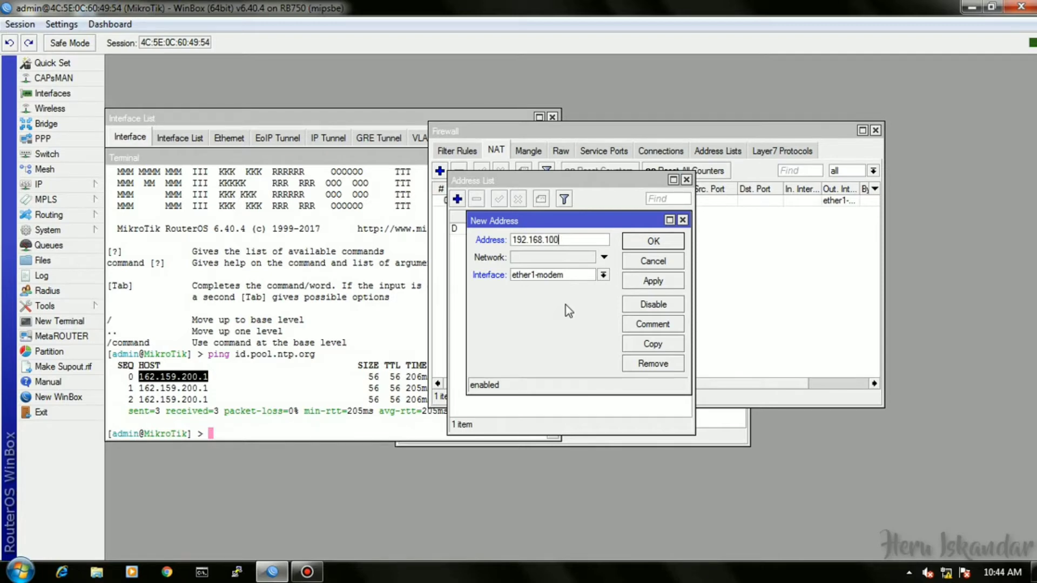
{"action": "type", "text": ".1/25"}
{"action": "left_click", "coordinate": [601, 275]}
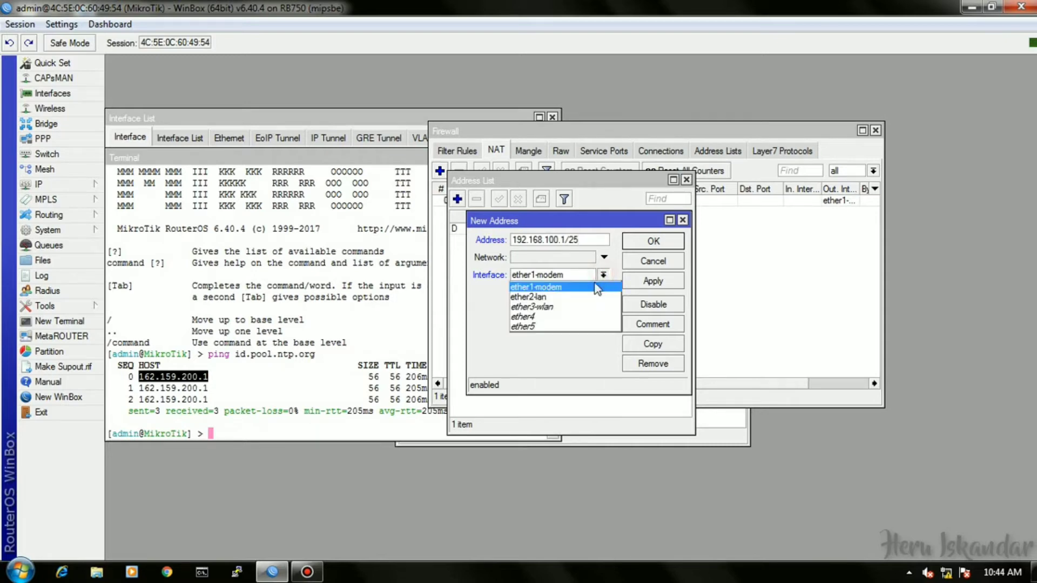
{"action": "left_click", "coordinate": [586, 297]}
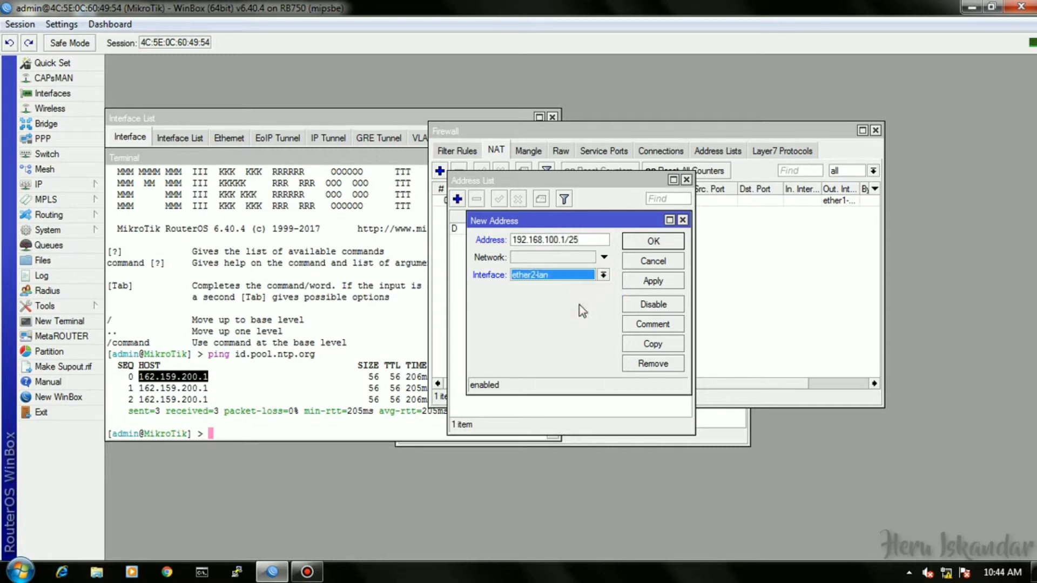
{"action": "left_click", "coordinate": [662, 244]}
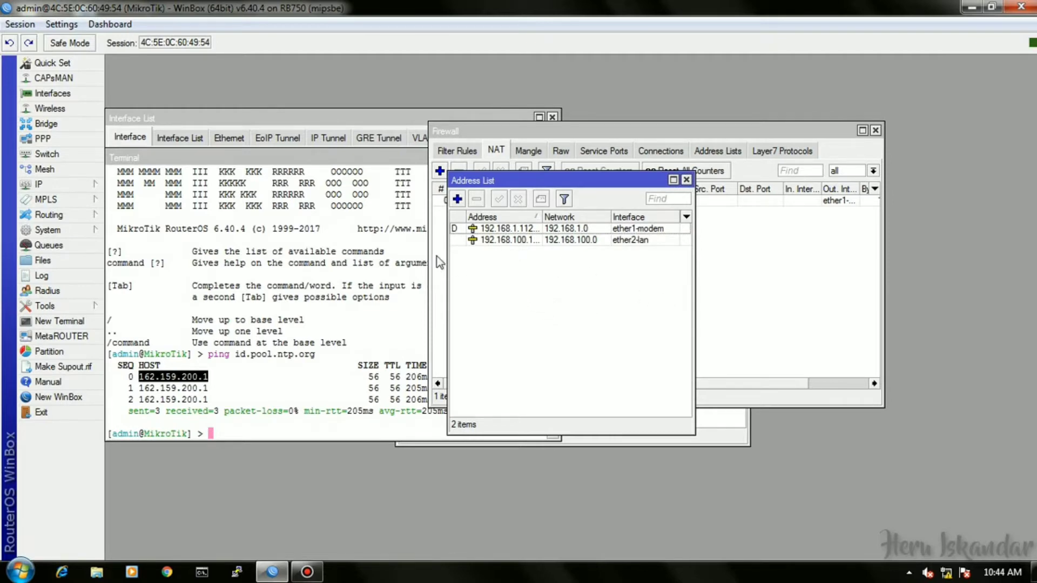
Begin DHCP Setup on ether2-lan, accepting the 192.168.100.0/25 address space and gateway.
{"action": "left_click", "coordinate": [79, 185]}
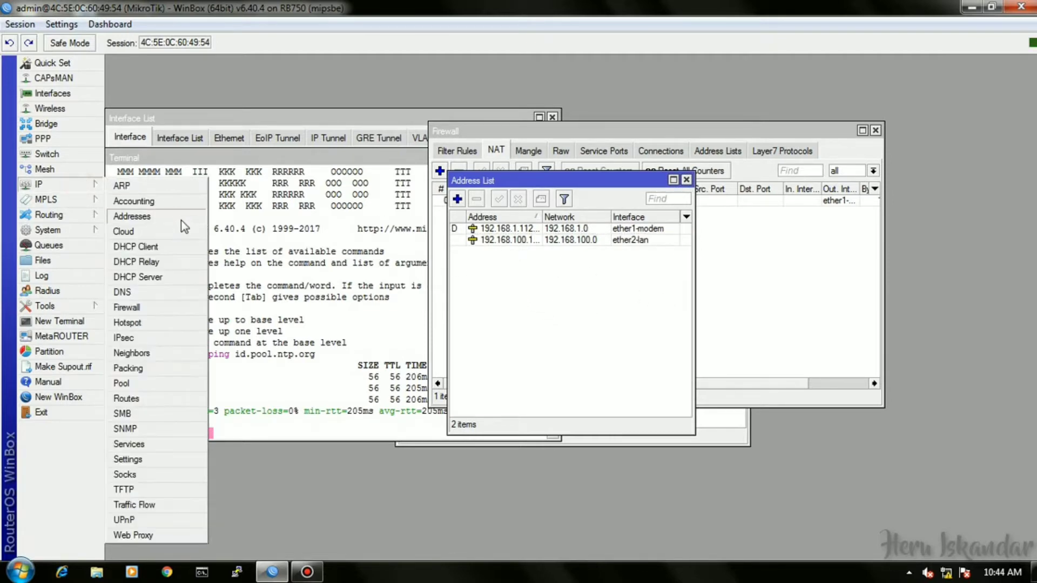
{"action": "left_click", "coordinate": [162, 277]}
{"action": "left_click", "coordinate": [466, 212]}
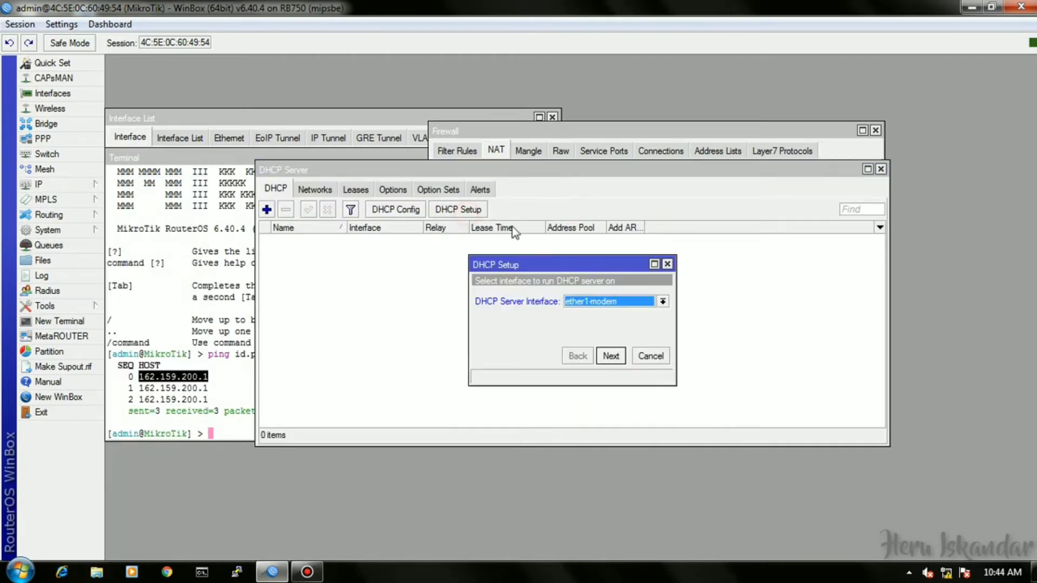
{"action": "left_click", "coordinate": [639, 306]}
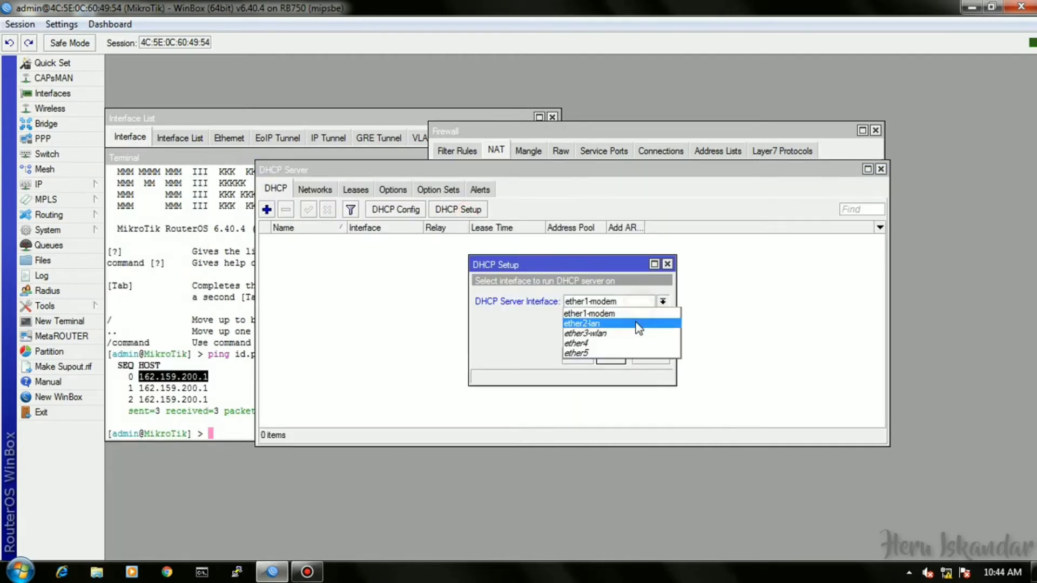
{"action": "left_click", "coordinate": [621, 319]}
{"action": "left_click", "coordinate": [611, 356]}
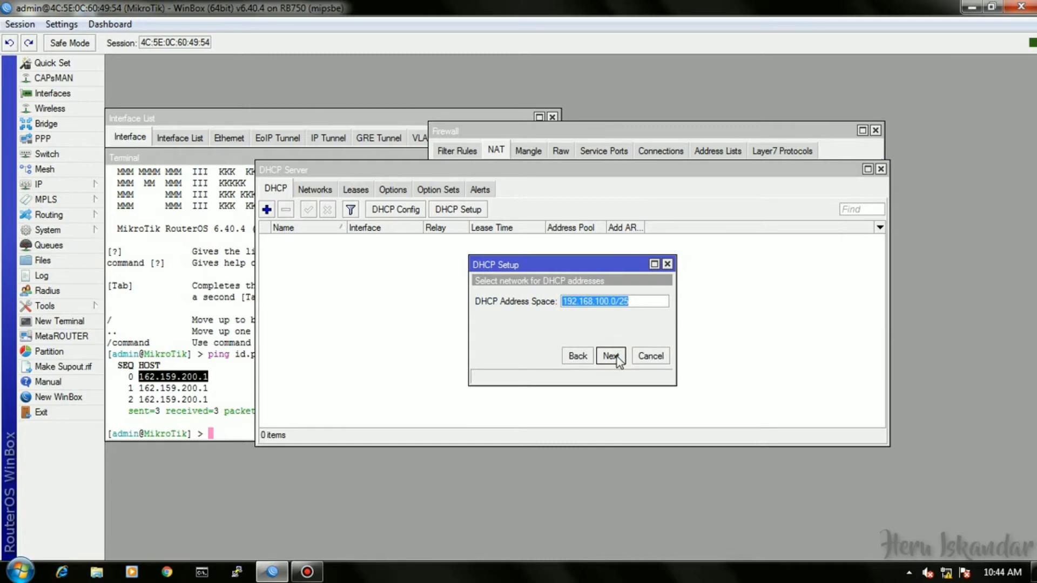
{"action": "left_click", "coordinate": [613, 357]}
{"action": "left_click", "coordinate": [612, 357]}
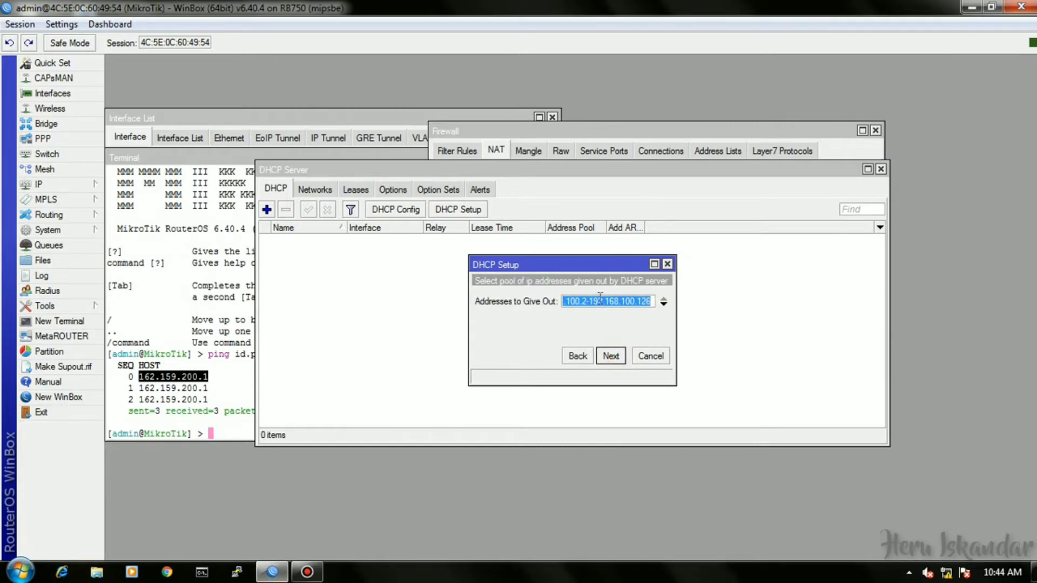
Trim the pool range, accept DNS and 00:10:00 lease to finish, then reopen Firewall.
{"action": "left_click", "coordinate": [651, 301]}
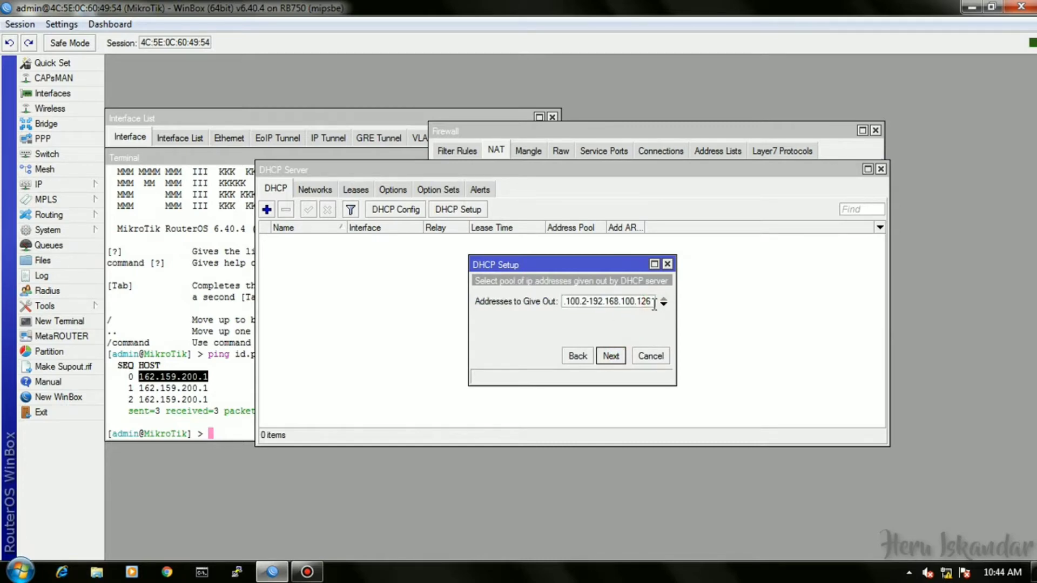
{"action": "key", "text": "BackSpace"}
{"action": "left_click", "coordinate": [619, 359]}
{"action": "left_click", "coordinate": [618, 359]}
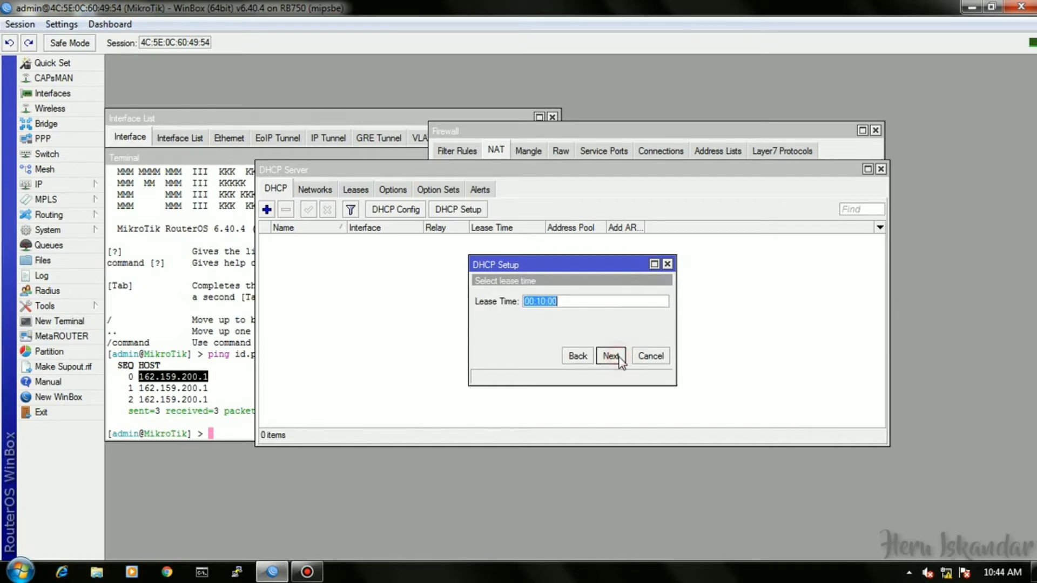
{"action": "left_click", "coordinate": [619, 357]}
{"action": "left_click", "coordinate": [637, 301]}
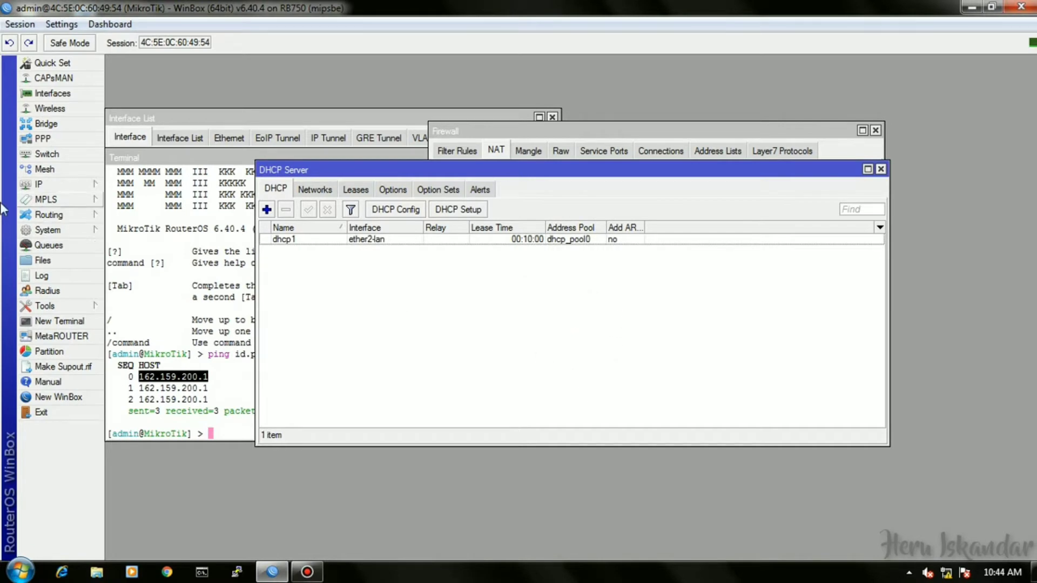
{"action": "left_click", "coordinate": [41, 187]}
{"action": "left_click", "coordinate": [145, 306]}
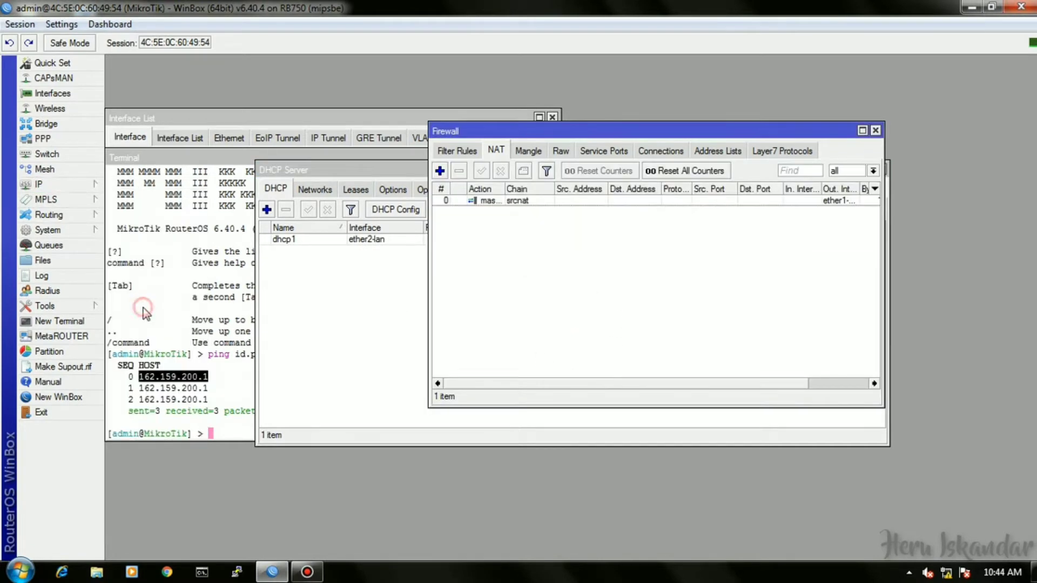
Start an input-chain filter rule from 192.168.100.2-192.168.100.50 to destination 192.168.100.1.
{"action": "left_click", "coordinate": [462, 151]}
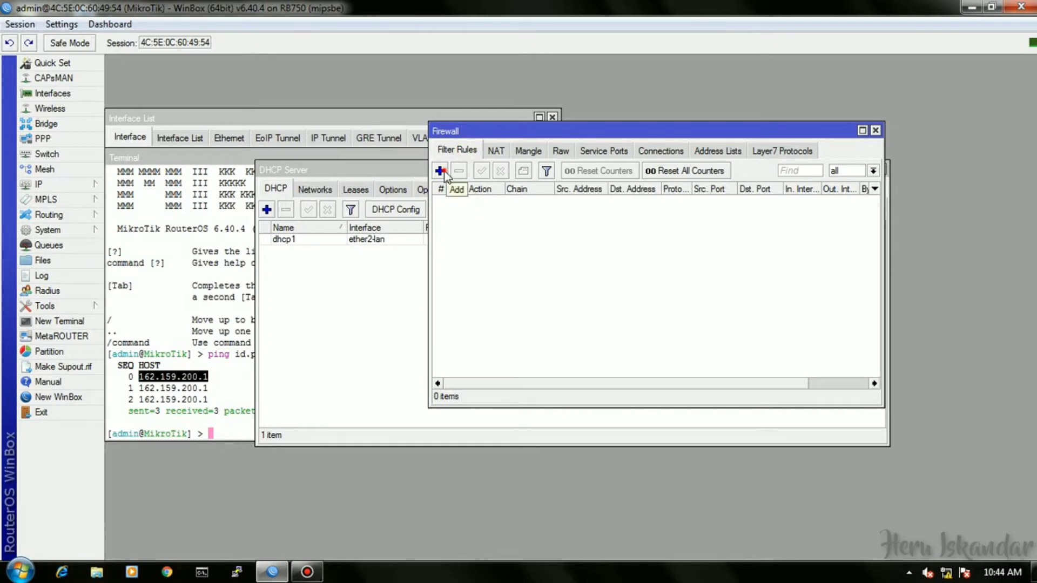
{"action": "left_click", "coordinate": [440, 170]}
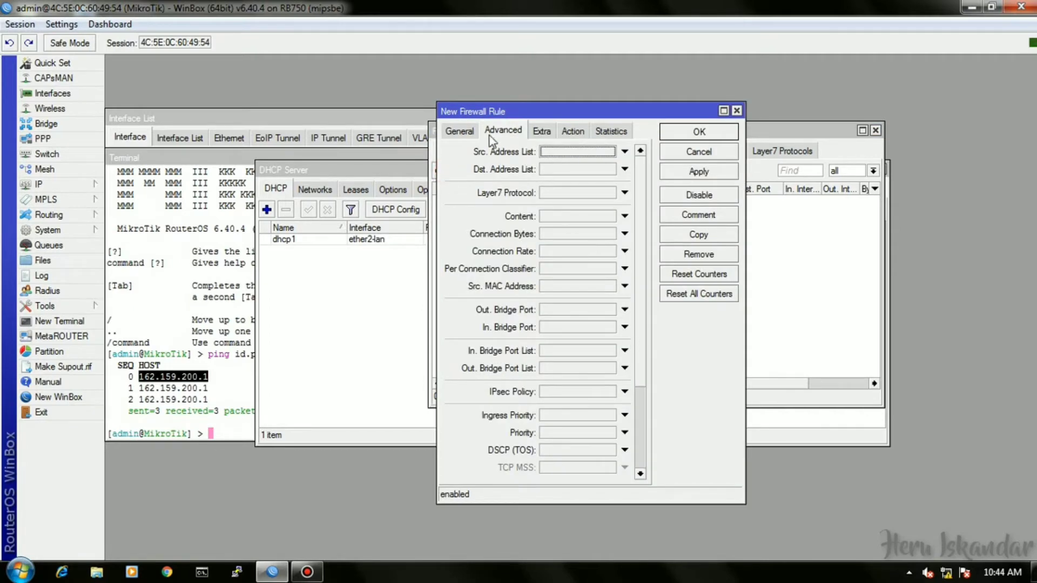
{"action": "left_click", "coordinate": [460, 131]}
{"action": "left_click", "coordinate": [589, 152]}
{"action": "type", "text": "forward"}
{"action": "left_click", "coordinate": [638, 151]}
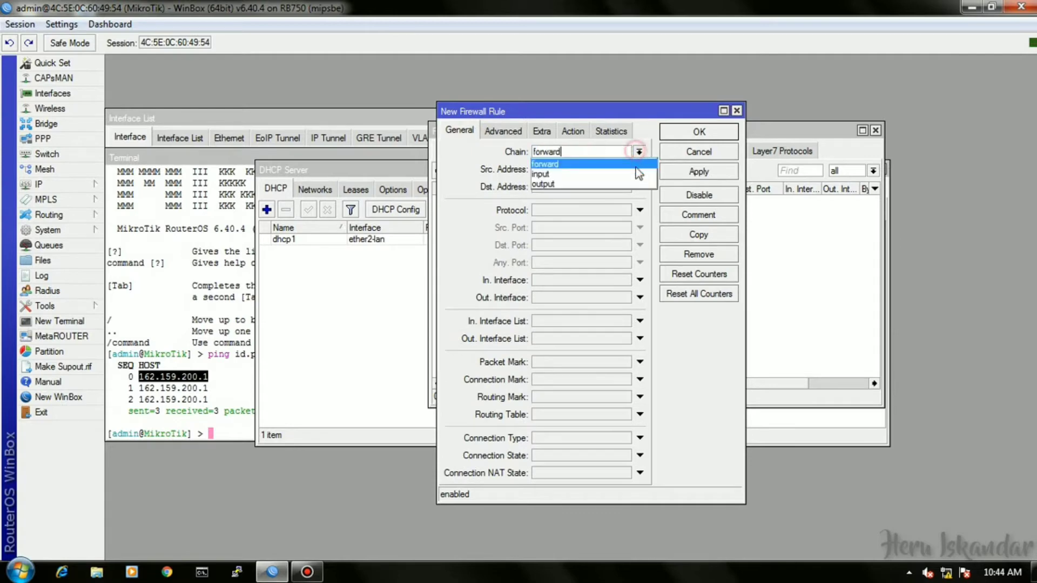
{"action": "left_click", "coordinate": [615, 173]}
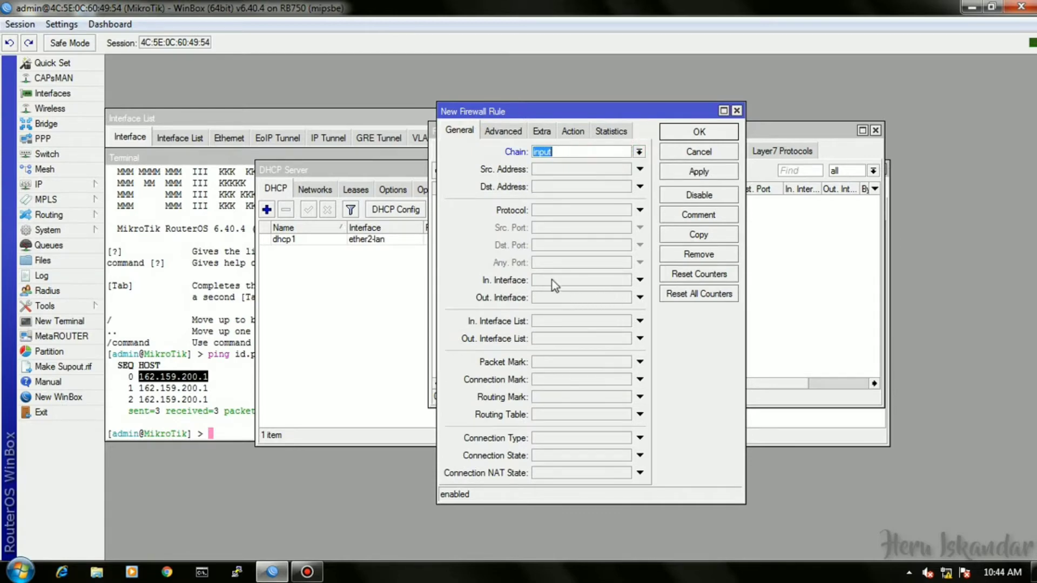
{"action": "left_click", "coordinate": [552, 168]}
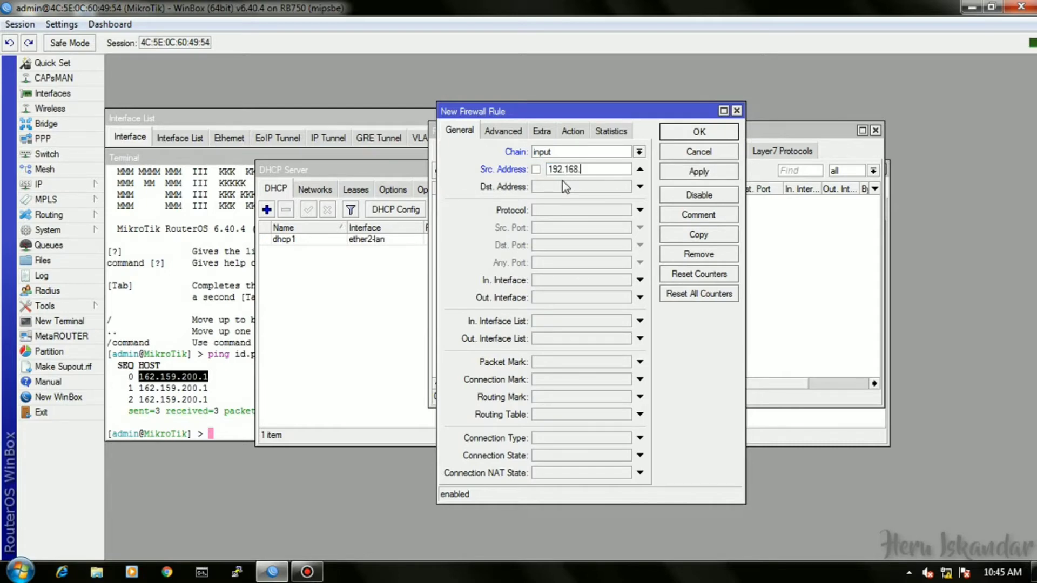
{"action": "type", "text": "192.168.100"}
{"action": "type", "text": ".2"}
{"action": "type", "text": "-192.168"}
{"action": "type", "text": "."}
{"action": "type", "text": "10"}
{"action": "type", "text": "0"}
{"action": "type", "text": "."}
{"action": "type", "text": "50"}
{"action": "left_click", "coordinate": [586, 188]}
{"action": "type", "text": "192.168"}
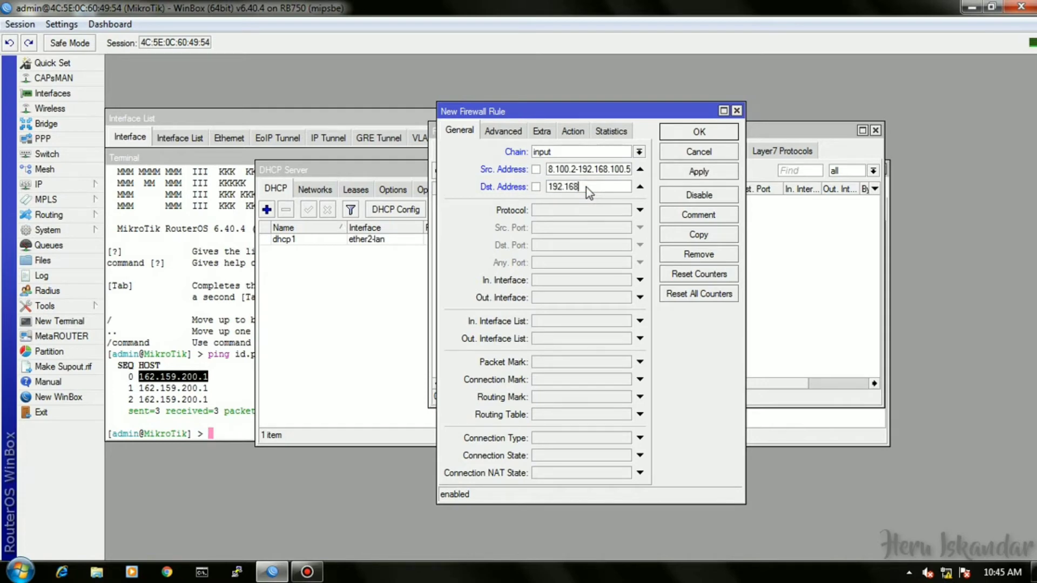
{"action": "type", "text": ".100.1"}
Match protocol icmp, set action drop, comment 'Block ke router', and save the rule.
{"action": "left_click", "coordinate": [586, 210]}
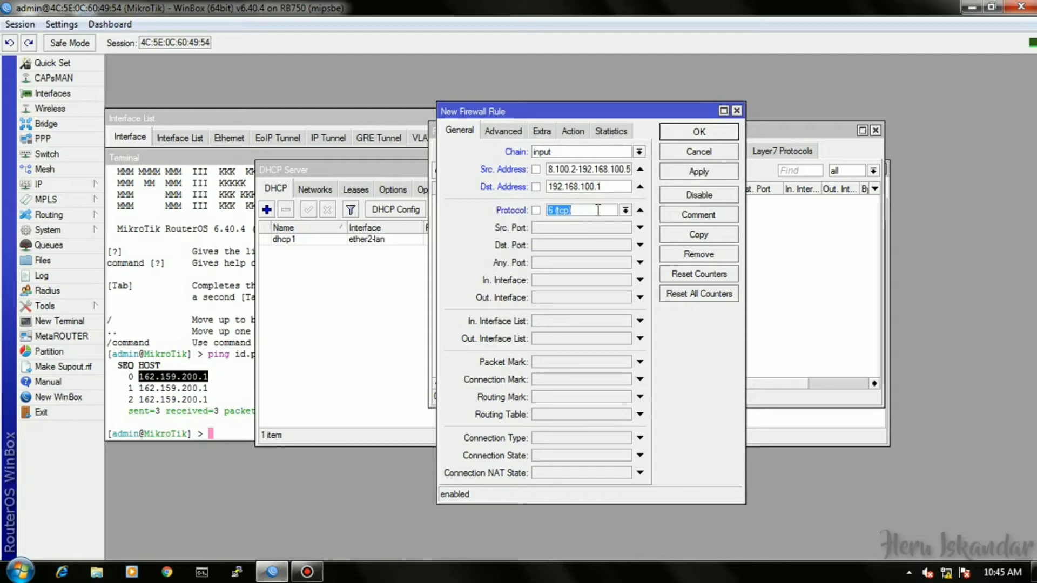
{"action": "left_click", "coordinate": [625, 210]}
{"action": "left_click", "coordinate": [613, 222]}
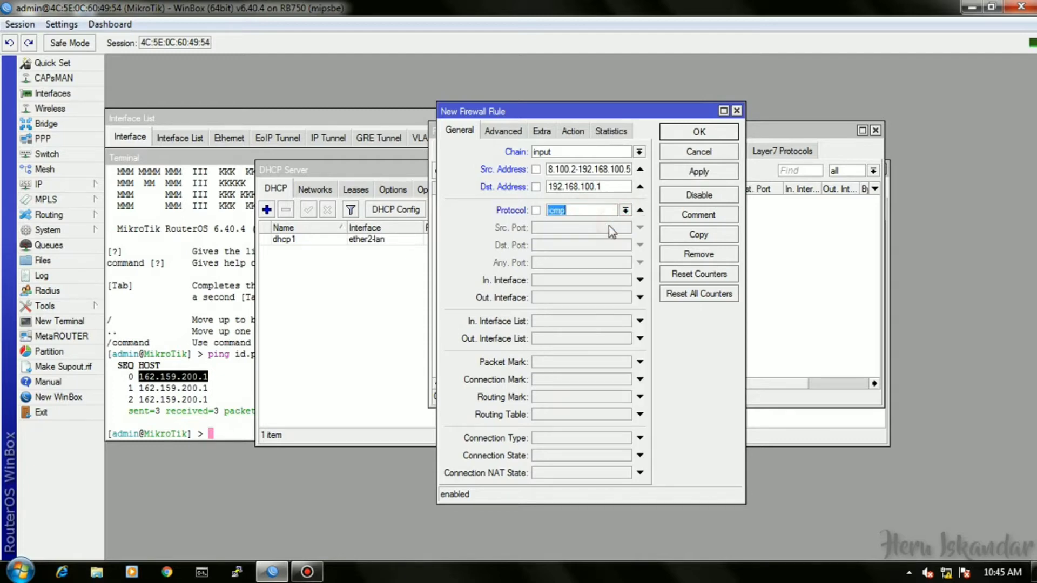
{"action": "left_click", "coordinate": [572, 131]}
{"action": "left_click", "coordinate": [576, 152]}
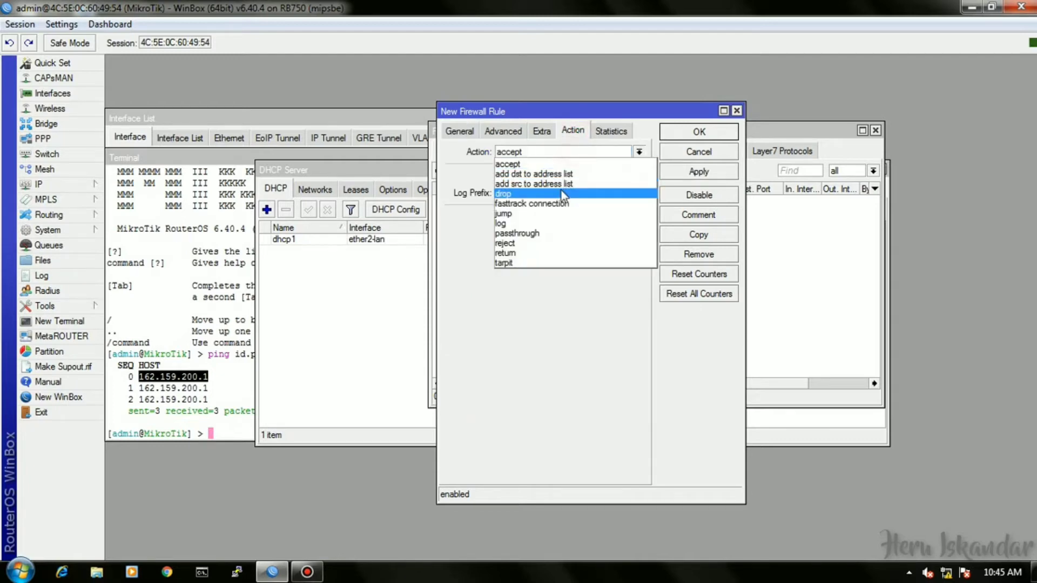
{"action": "left_click", "coordinate": [561, 193]}
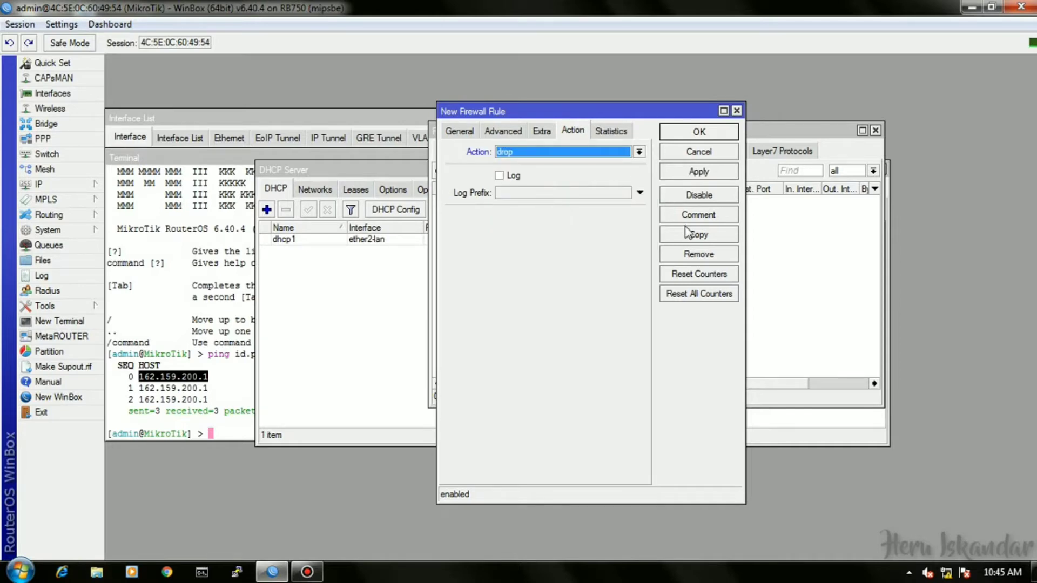
{"action": "left_click", "coordinate": [700, 216]}
{"action": "type", "text": "B"}
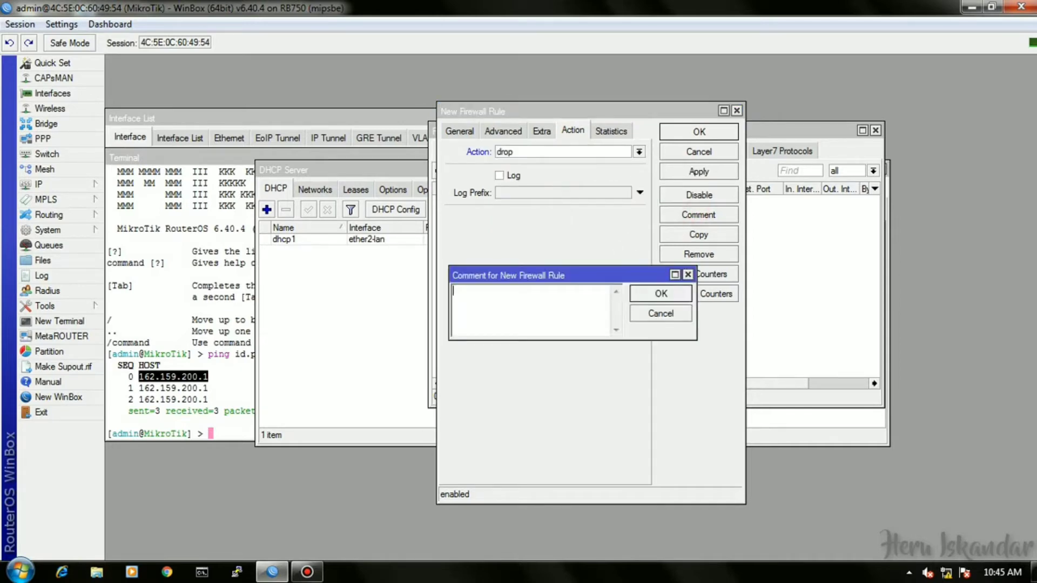
{"action": "type", "text": "lock ke router"}
{"action": "left_click", "coordinate": [679, 294]}
{"action": "left_click", "coordinate": [706, 136]}
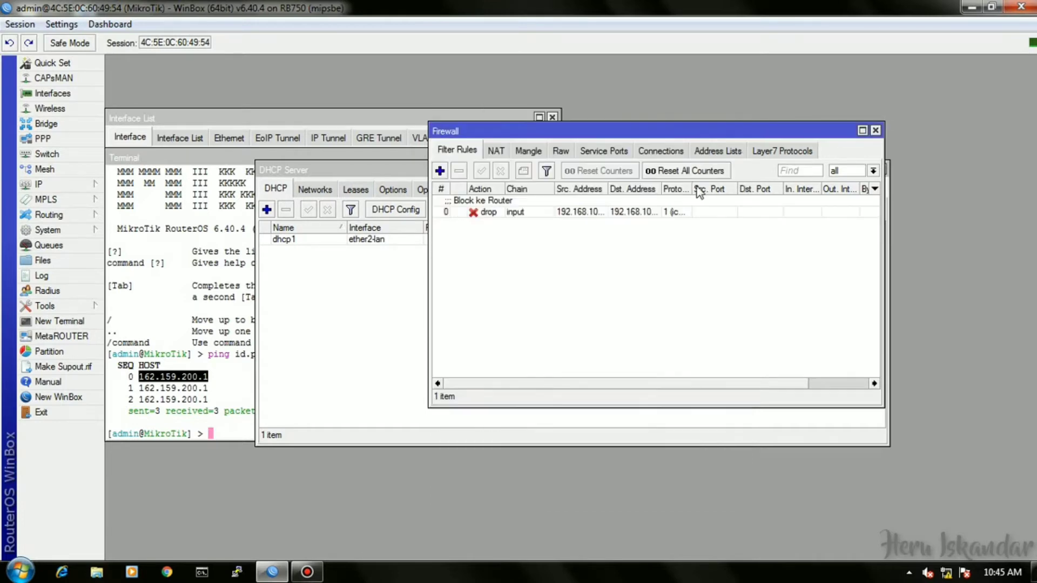
Start another filter rule from source 192.168.100.51-192.168.100.100 to destination 192.168.200.0/24.
{"action": "left_click", "coordinate": [440, 171]}
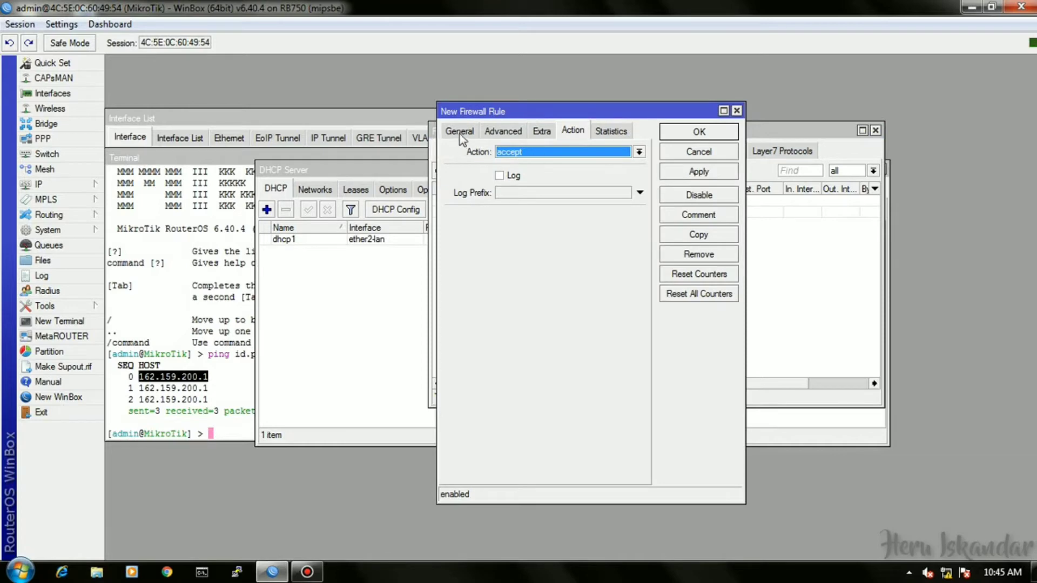
{"action": "left_click", "coordinate": [459, 131]}
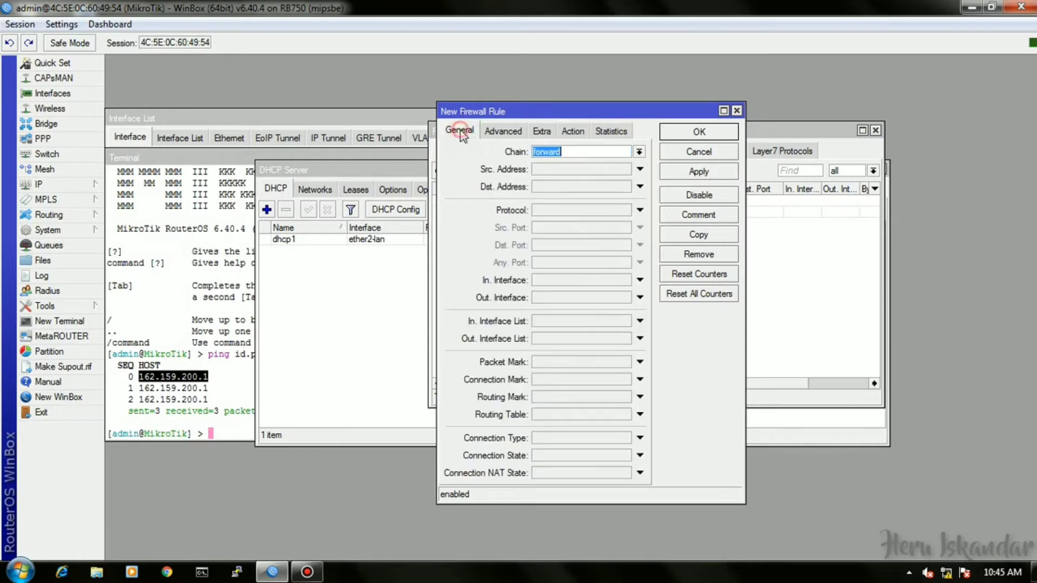
{"action": "left_click", "coordinate": [552, 171]}
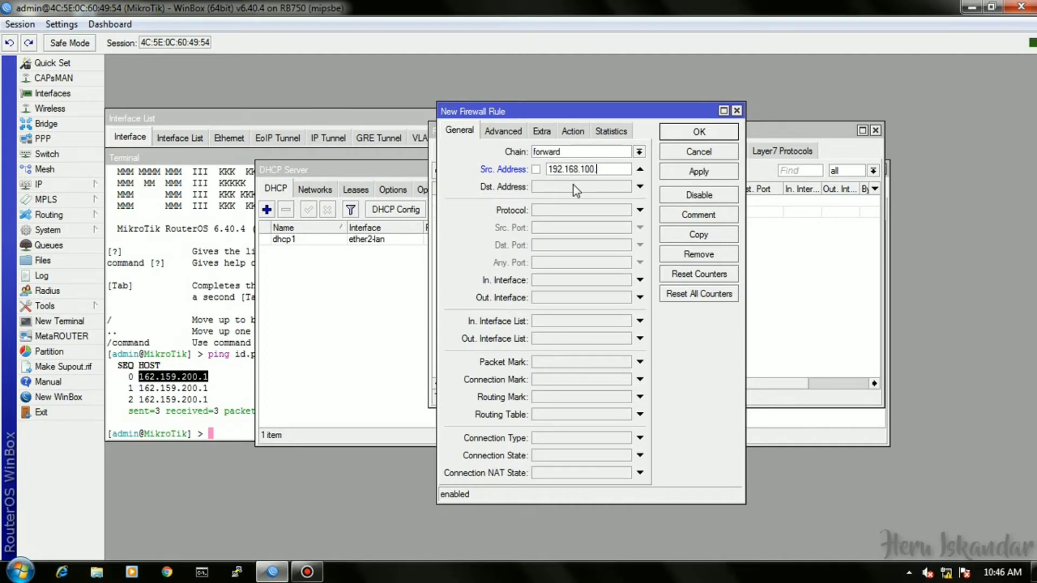
{"action": "type", "text": "192.168.100.51-1"}
{"action": "type", "text": "92.16"}
{"action": "type", "text": "8.100"}
{"action": "type", "text": ".100"}
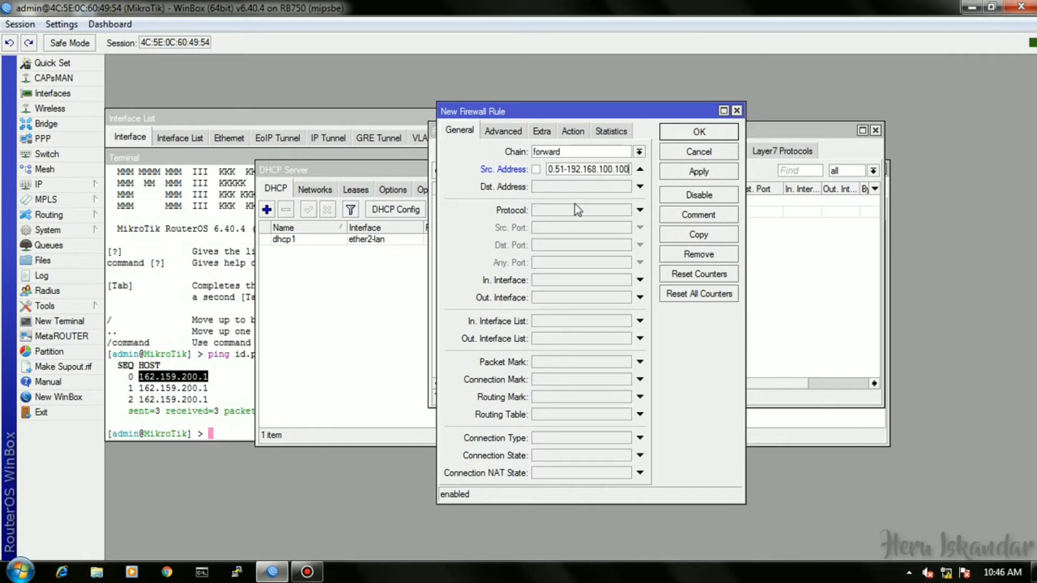
{"action": "left_click", "coordinate": [603, 187]}
{"action": "type", "text": "19"}
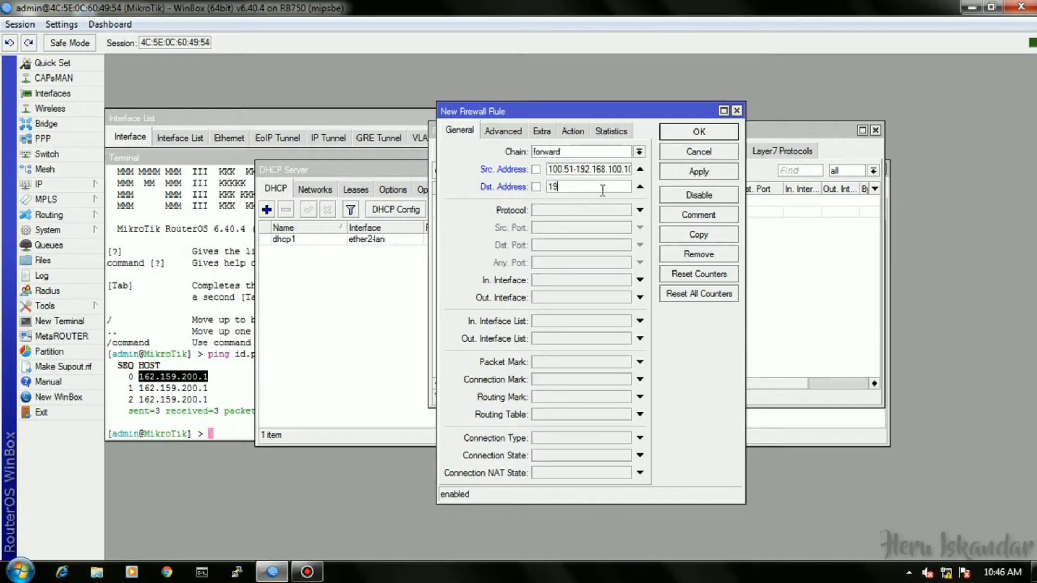
{"action": "type", "text": "2.168.200.0/24"}
Set the rule's protocol to icmp and its action to drop.
{"action": "left_click", "coordinate": [573, 210]}
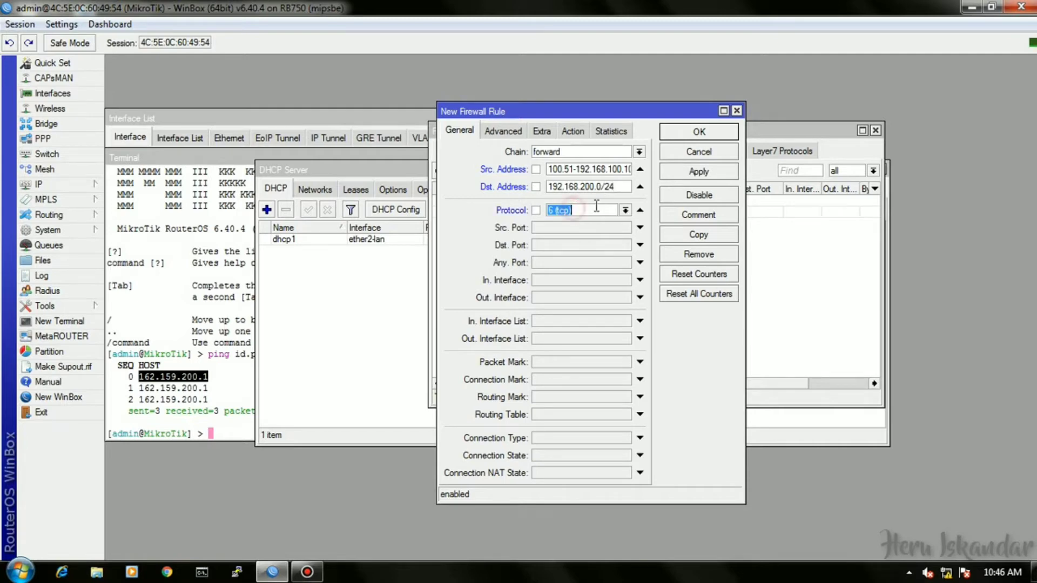
{"action": "left_click", "coordinate": [625, 210]}
{"action": "left_click", "coordinate": [606, 223]}
{"action": "left_click", "coordinate": [572, 131]}
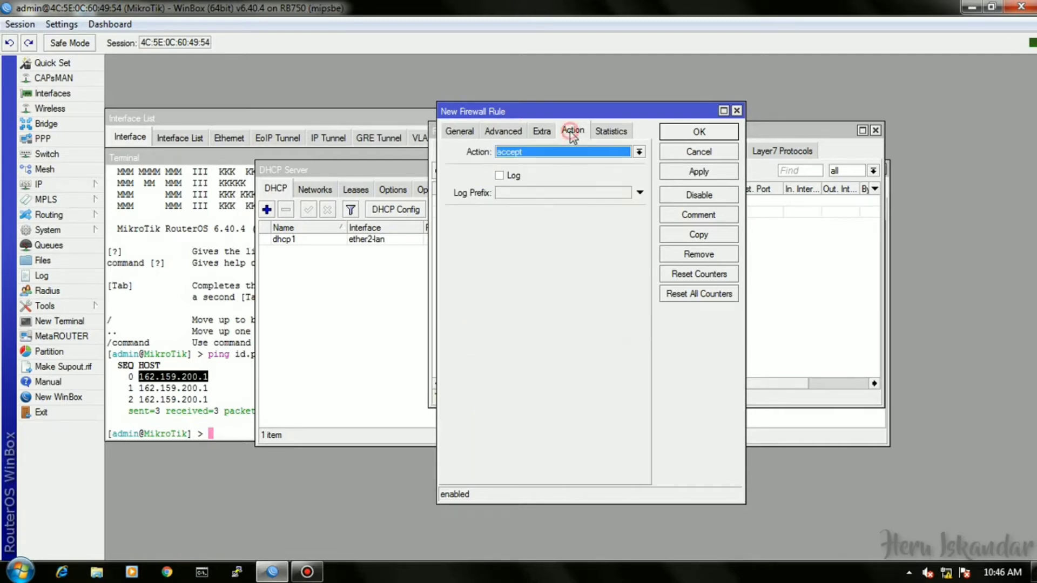
{"action": "left_click", "coordinate": [580, 152]}
{"action": "left_click", "coordinate": [505, 193]}
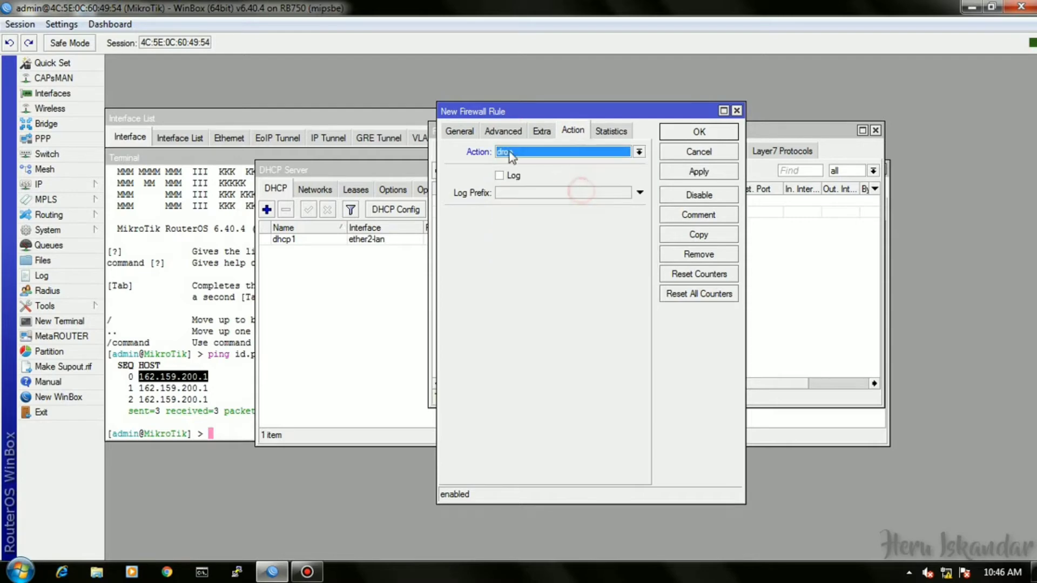
{"action": "left_click", "coordinate": [459, 131]}
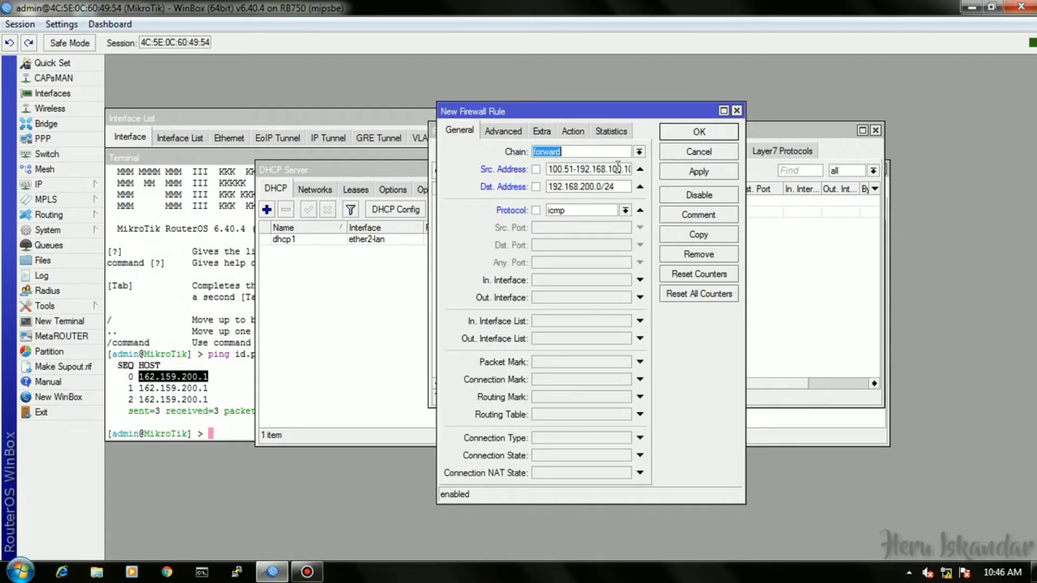
{"action": "left_click", "coordinate": [572, 131]}
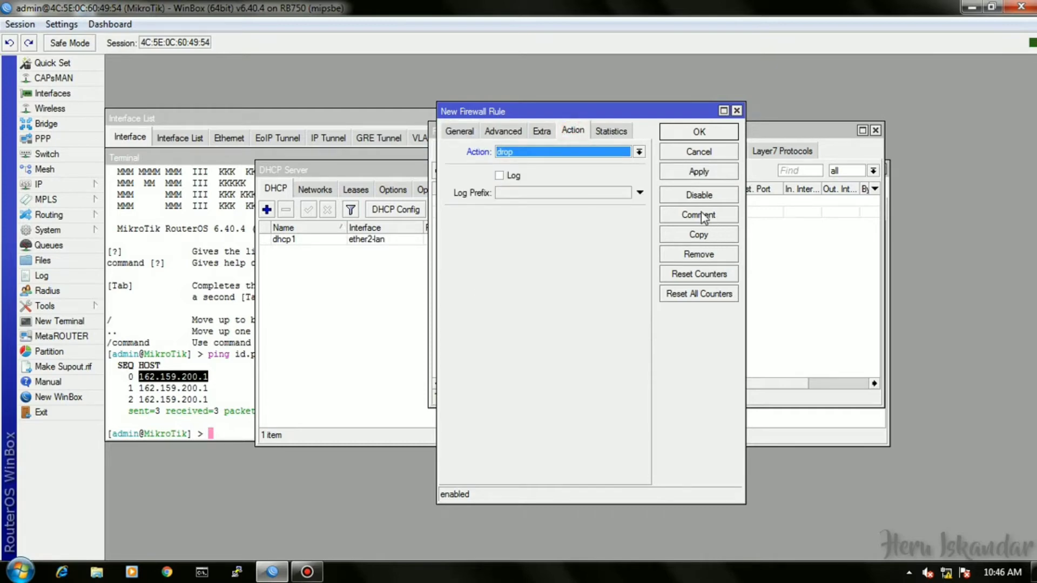
Comment the rule 'Block Ping ke Client wlan' and save it.
{"action": "left_click", "coordinate": [699, 215]}
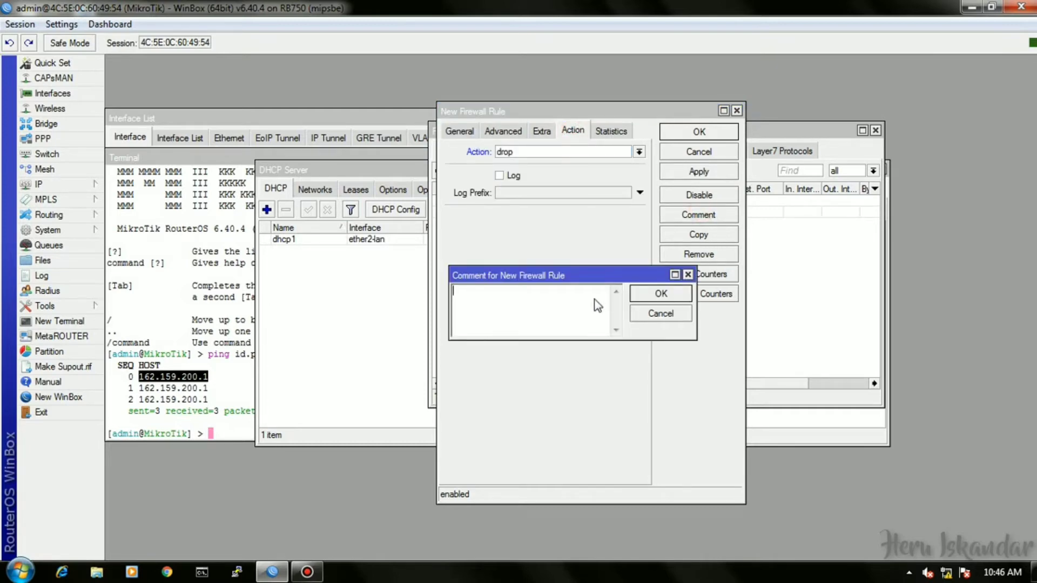
{"action": "type", "text": "Block Ping"}
{"action": "type", "text": "ke Client wlan"}
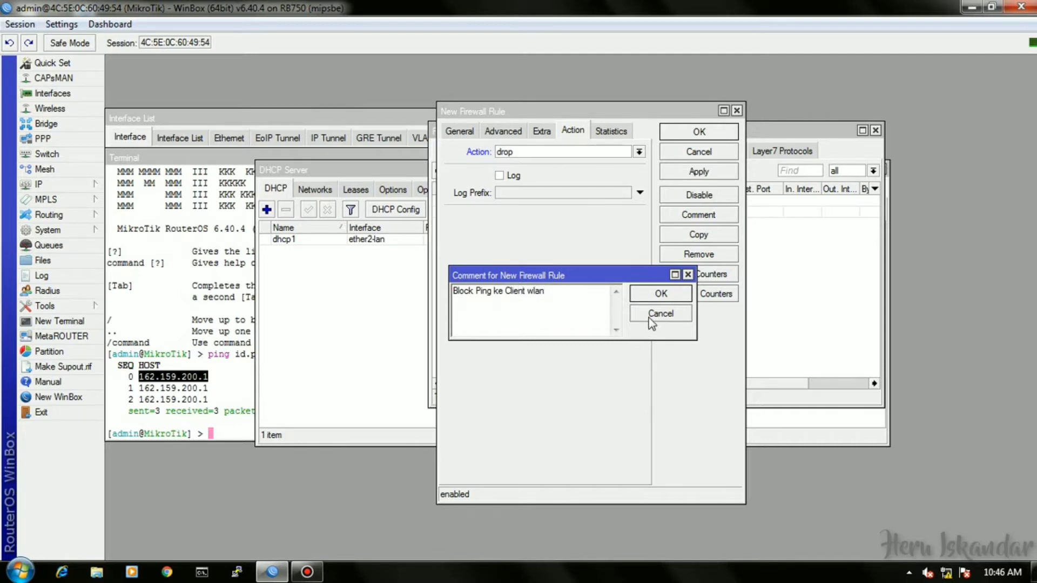
{"action": "left_click", "coordinate": [668, 293]}
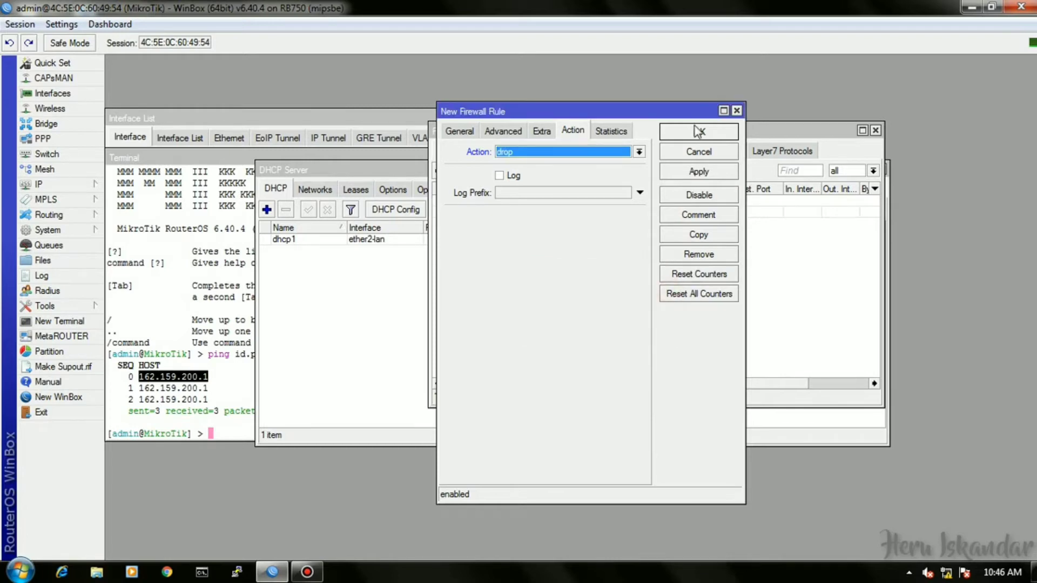
{"action": "left_click", "coordinate": [686, 131]}
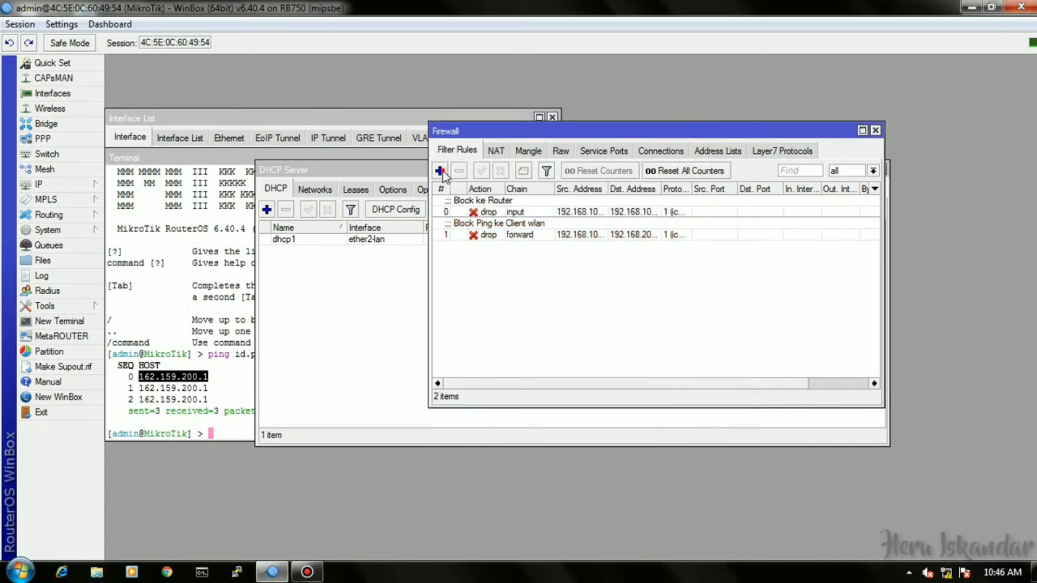
Add an input-chain rule with action log, logging ticked, and log prefix 'Akses ke Router'.
{"action": "left_click", "coordinate": [439, 170]}
{"action": "left_click", "coordinate": [460, 131]}
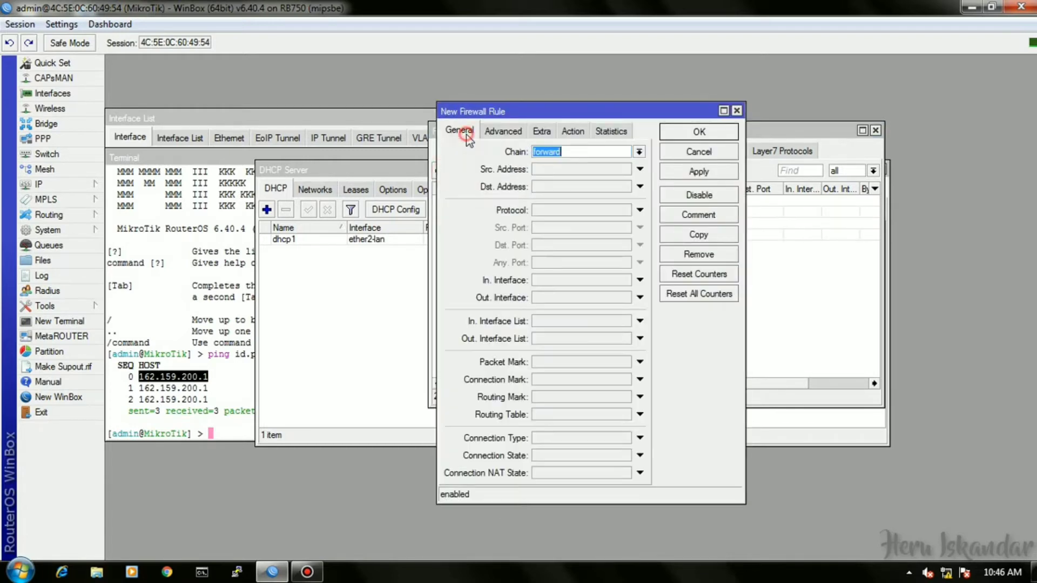
{"action": "left_click", "coordinate": [639, 152]}
{"action": "left_click", "coordinate": [596, 171]}
{"action": "left_click", "coordinate": [571, 131]}
{"action": "left_click", "coordinate": [566, 153]}
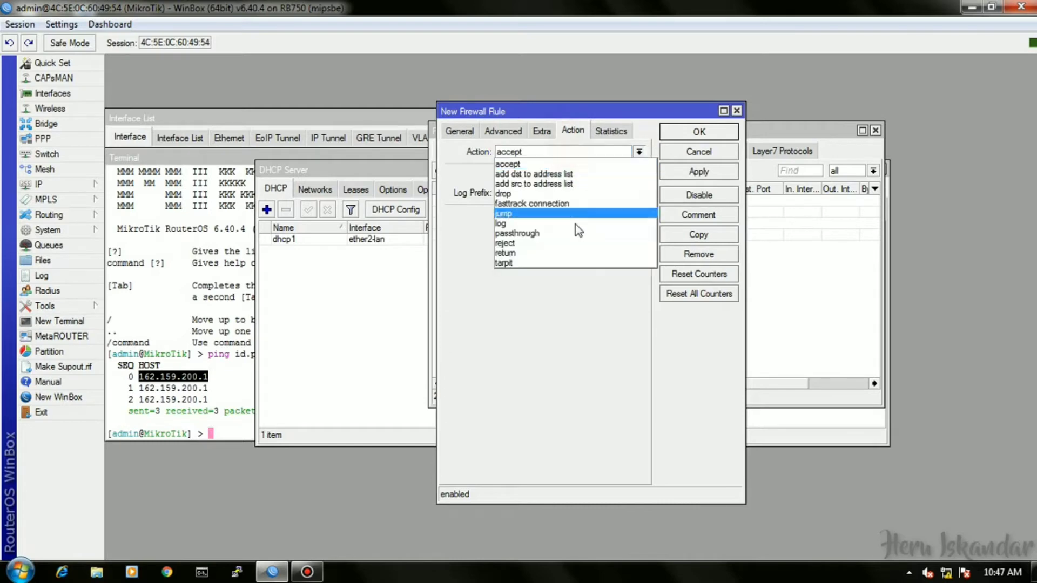
{"action": "left_click", "coordinate": [537, 223]}
{"action": "left_click", "coordinate": [507, 176]}
{"action": "left_click", "coordinate": [520, 196]}
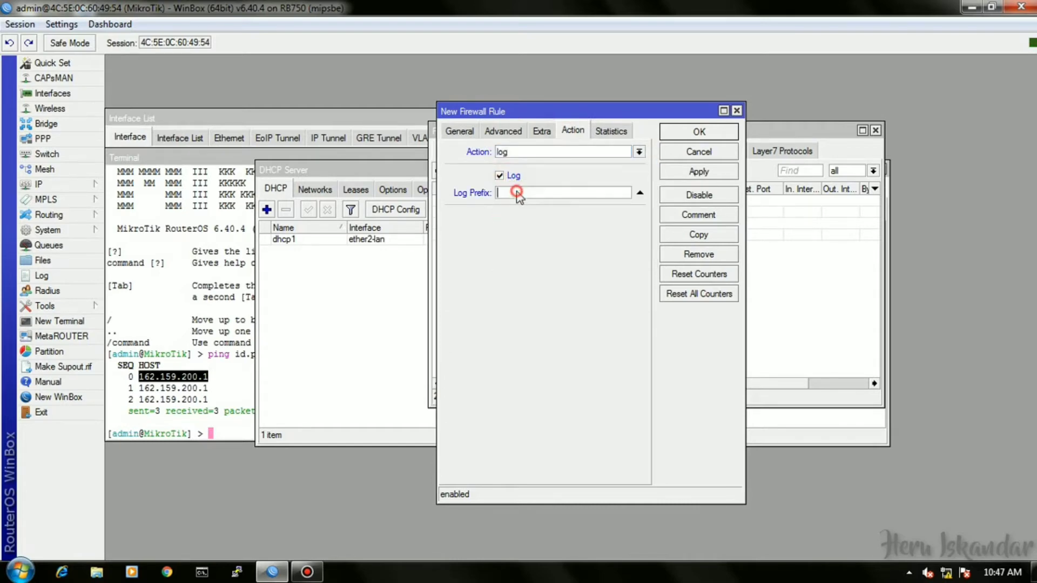
{"action": "type", "text": "K"}
{"action": "type", "text": "kses ke "}
{"action": "type", "text": "Router >"}
{"action": "left_click", "coordinate": [701, 133]}
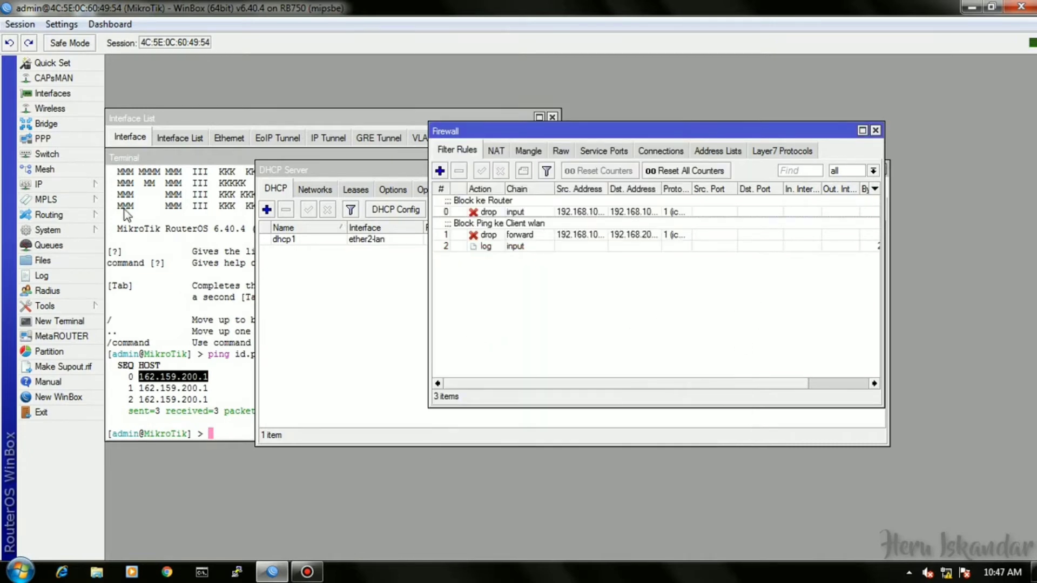
Create a System Logging rule with prefix 'Akses ke Router' and action disk, then open IP Addresses.
{"action": "left_click", "coordinate": [83, 231]}
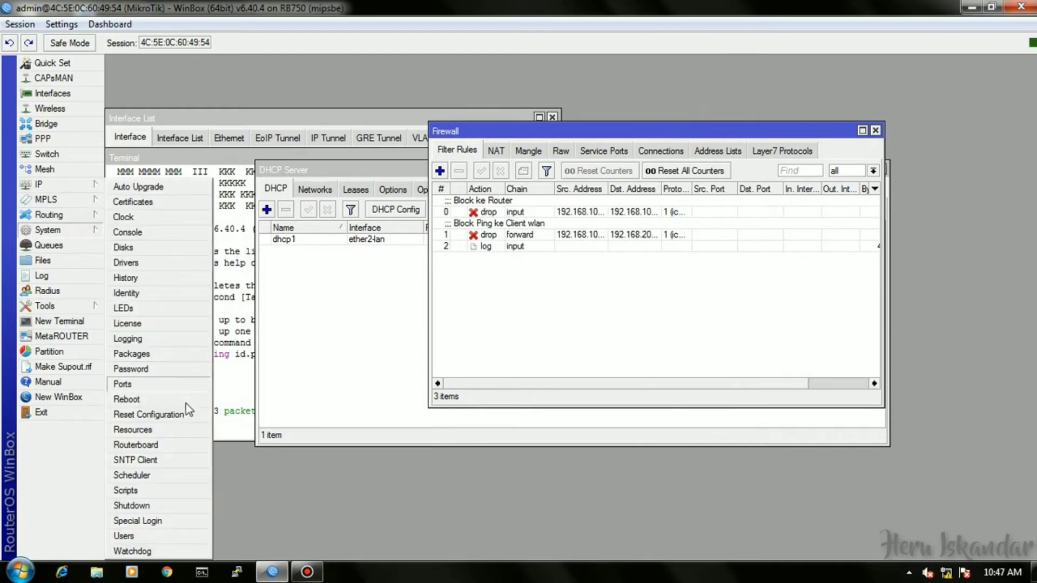
{"action": "left_click", "coordinate": [150, 337]}
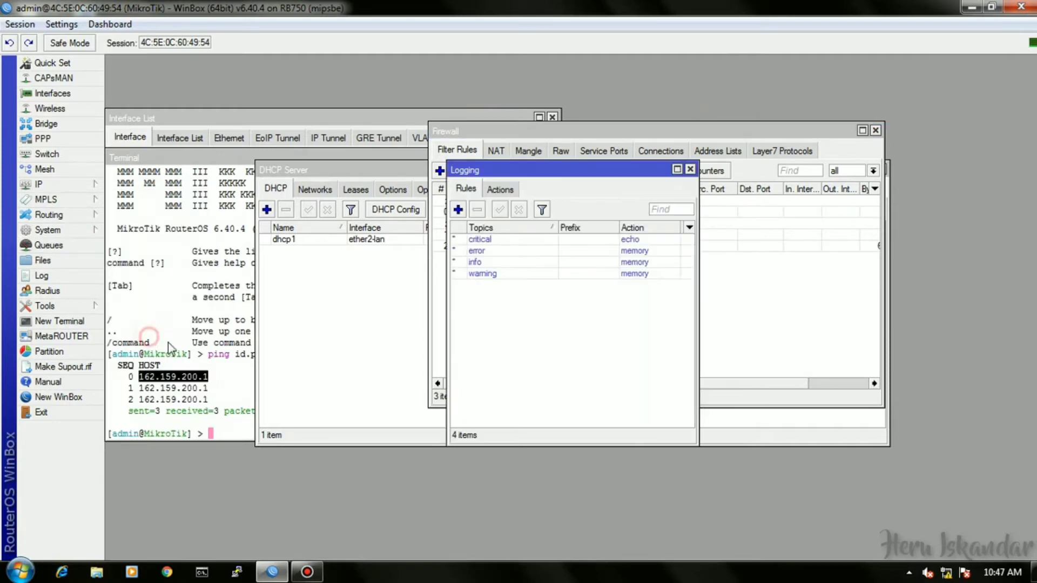
{"action": "left_click", "coordinate": [458, 209]}
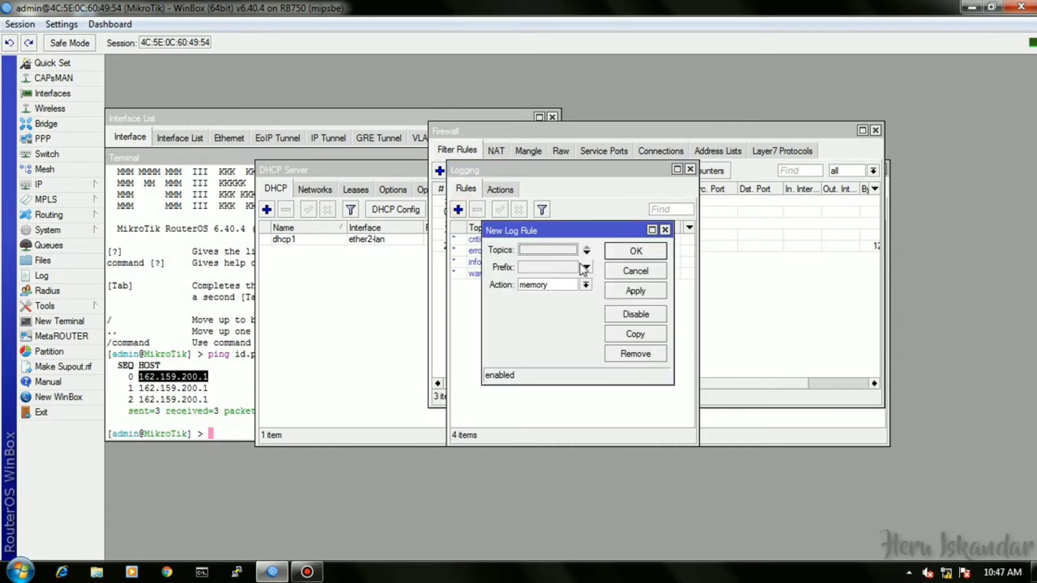
{"action": "left_click", "coordinate": [547, 267]}
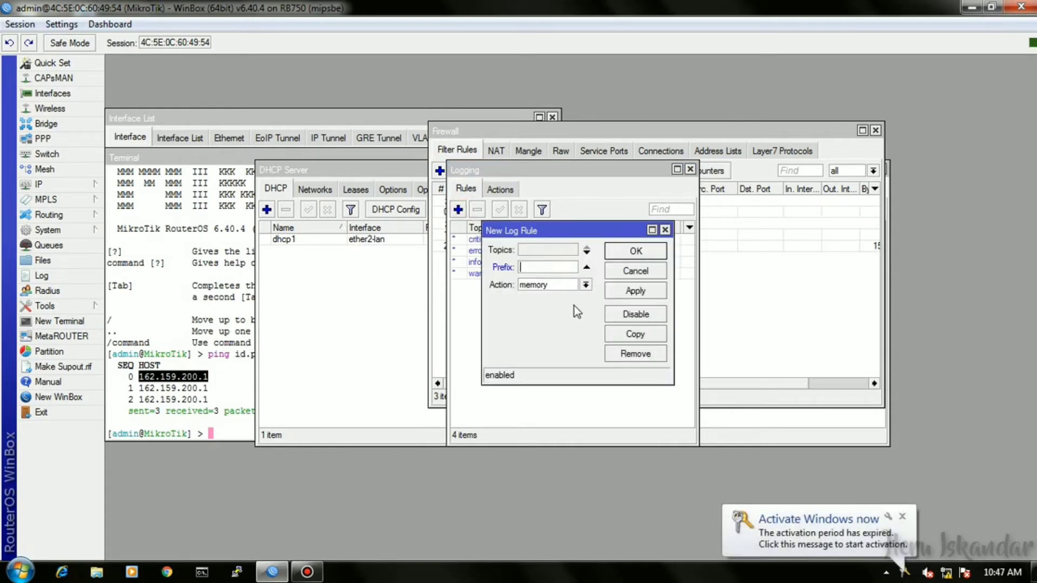
{"action": "type", "text": "Akses ke "}
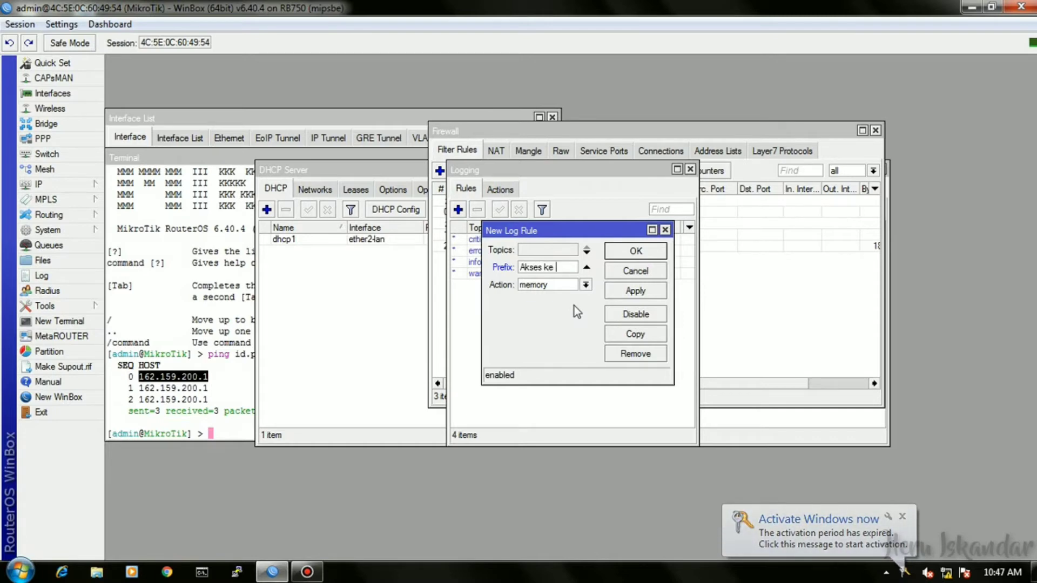
{"action": "type", "text": "Router"}
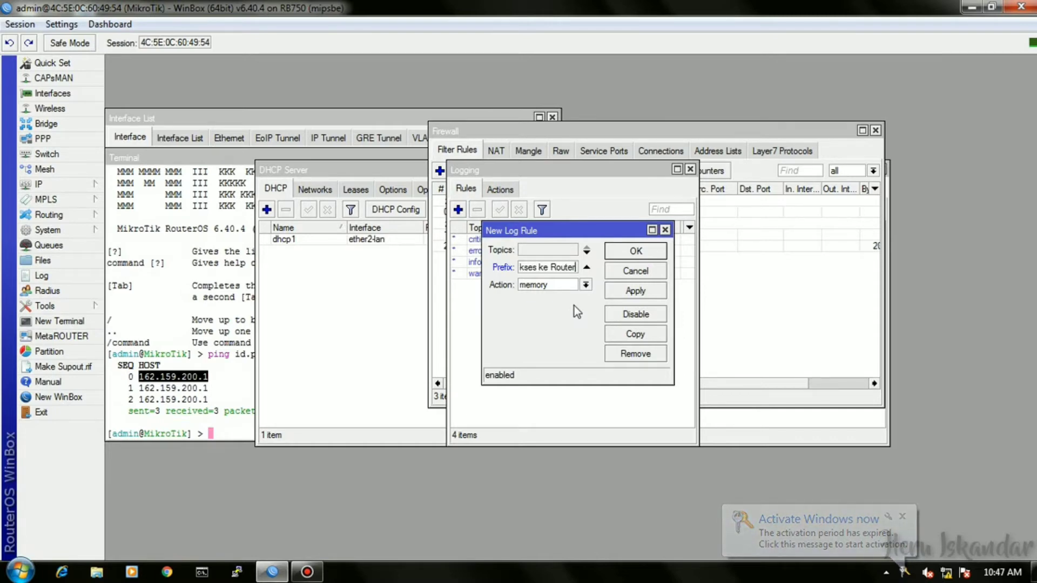
{"action": "left_click", "coordinate": [586, 284]}
{"action": "left_click", "coordinate": [574, 301]}
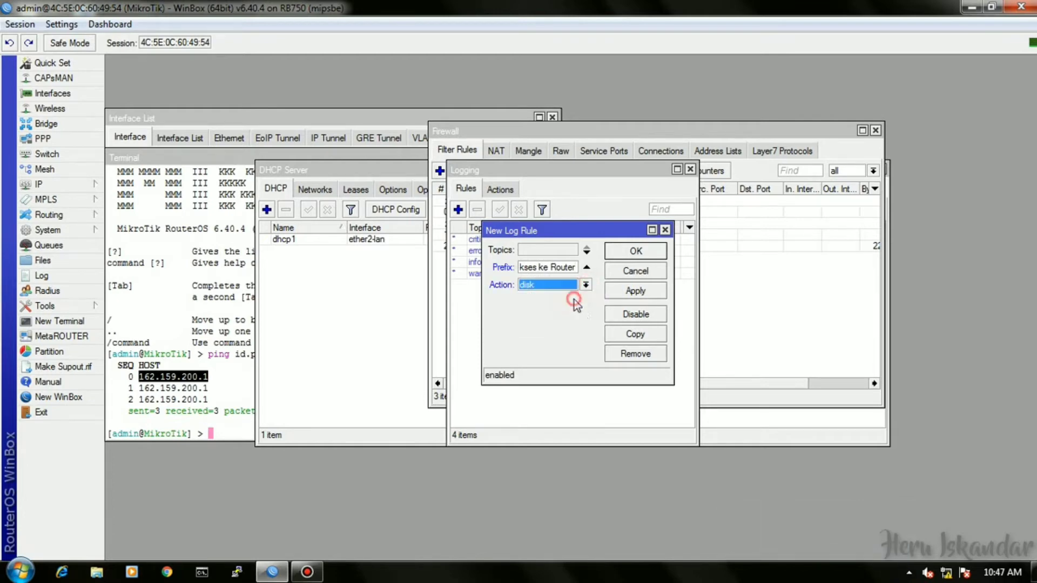
{"action": "left_click", "coordinate": [635, 251]}
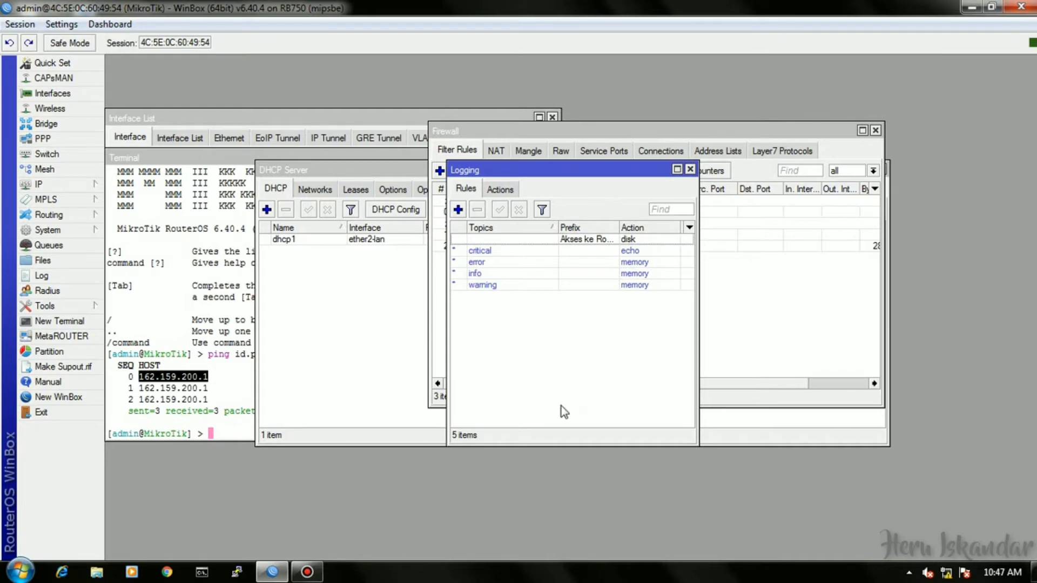
{"action": "left_click", "coordinate": [64, 183]}
{"action": "left_click", "coordinate": [132, 216]}
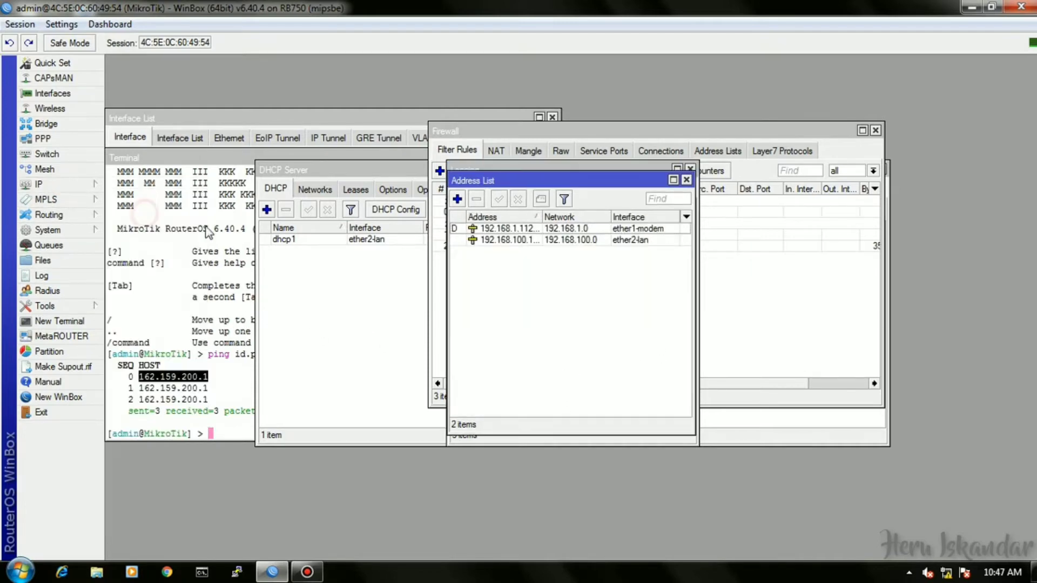
Add address 192.168.200.1/24 on interface ether3-wlan to the IP Address List.
{"action": "left_click", "coordinate": [457, 199]}
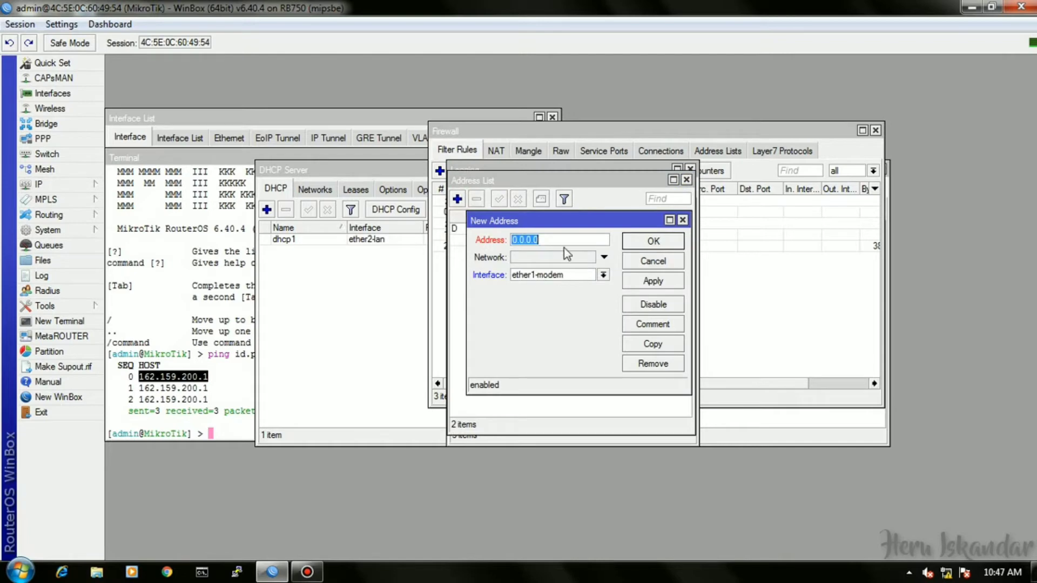
{"action": "type", "text": "129"}
{"action": "type", "text": "92.168"}
{"action": "type", "text": ".200"}
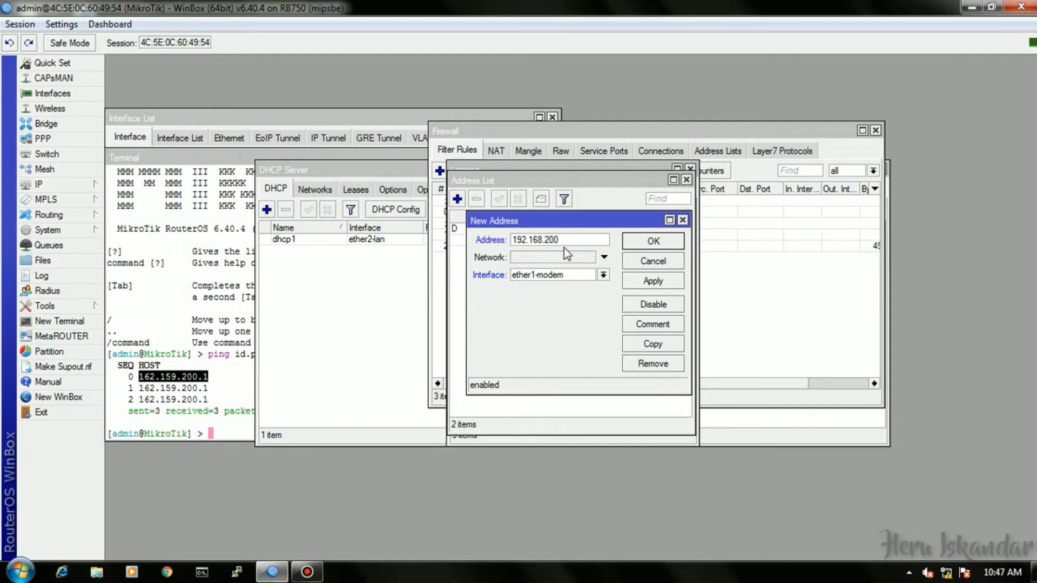
{"action": "type", "text": ".1/24"}
{"action": "left_click", "coordinate": [603, 275]}
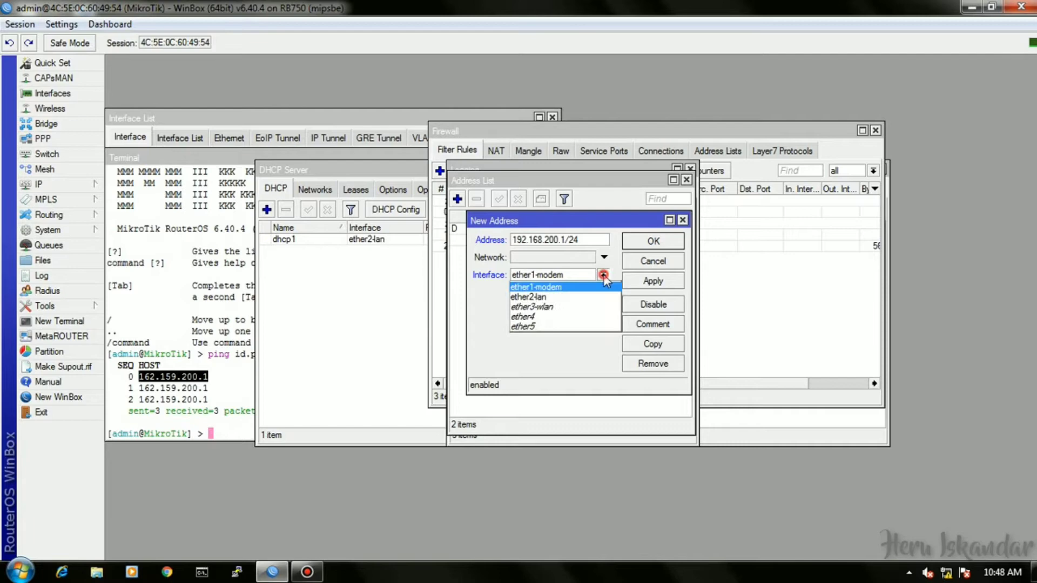
{"action": "left_click", "coordinate": [577, 300]}
{"action": "left_click", "coordinate": [654, 241]}
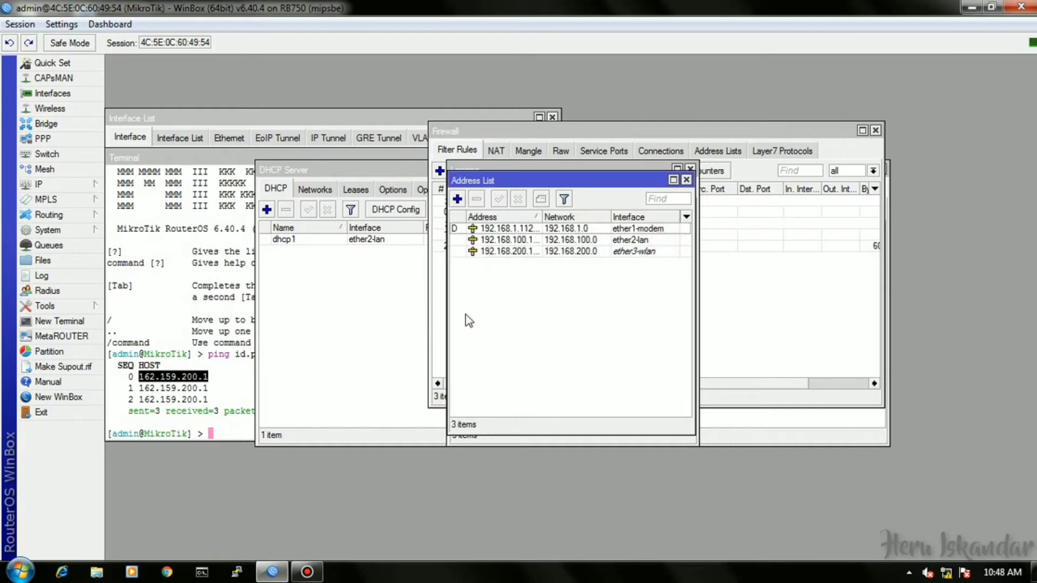
{"action": "left_click", "coordinate": [88, 184]}
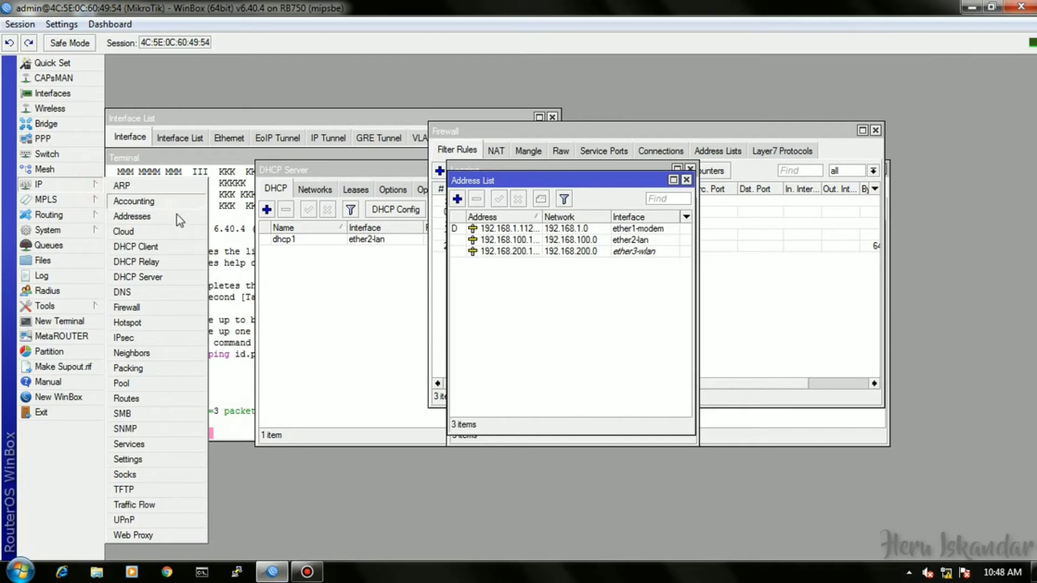
Run DHCP Setup on ether3-wlan, accepting the 192.168.200.0/24 address space and gateway.
{"action": "left_click", "coordinate": [162, 276]}
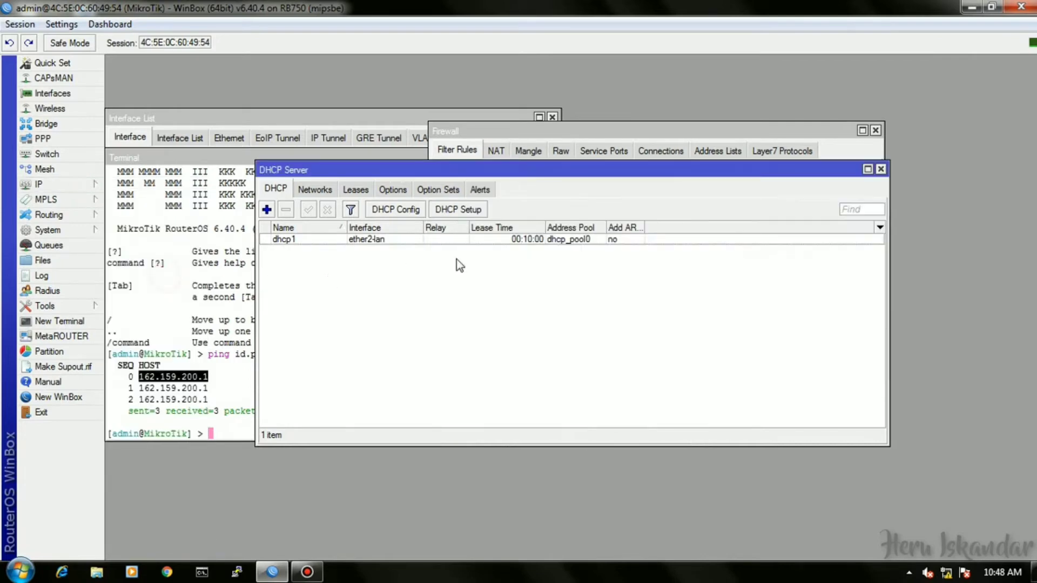
{"action": "left_click", "coordinate": [468, 214]}
{"action": "left_click", "coordinate": [615, 301]}
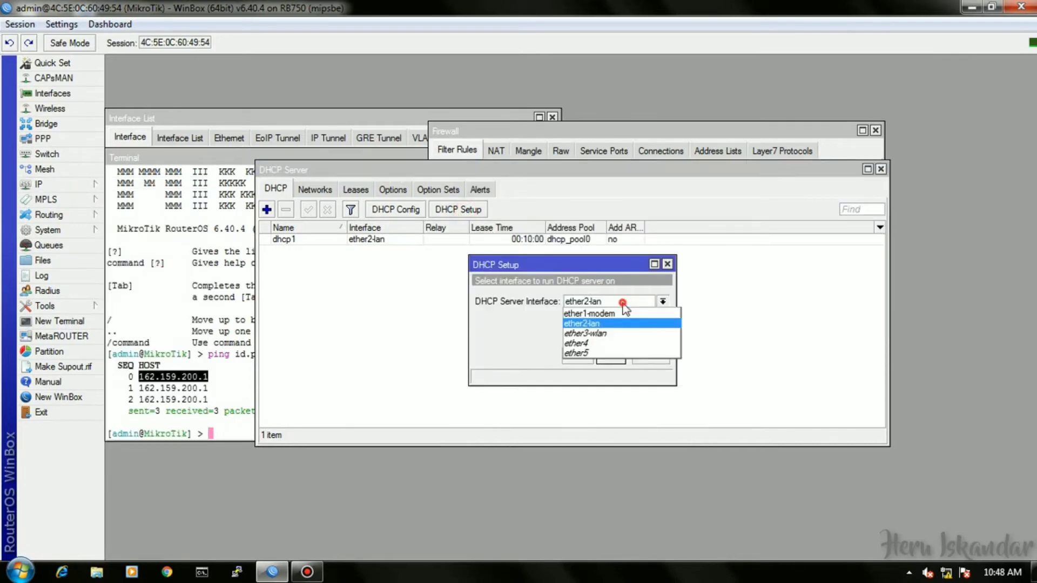
{"action": "left_click", "coordinate": [621, 334]}
{"action": "left_click", "coordinate": [611, 356]}
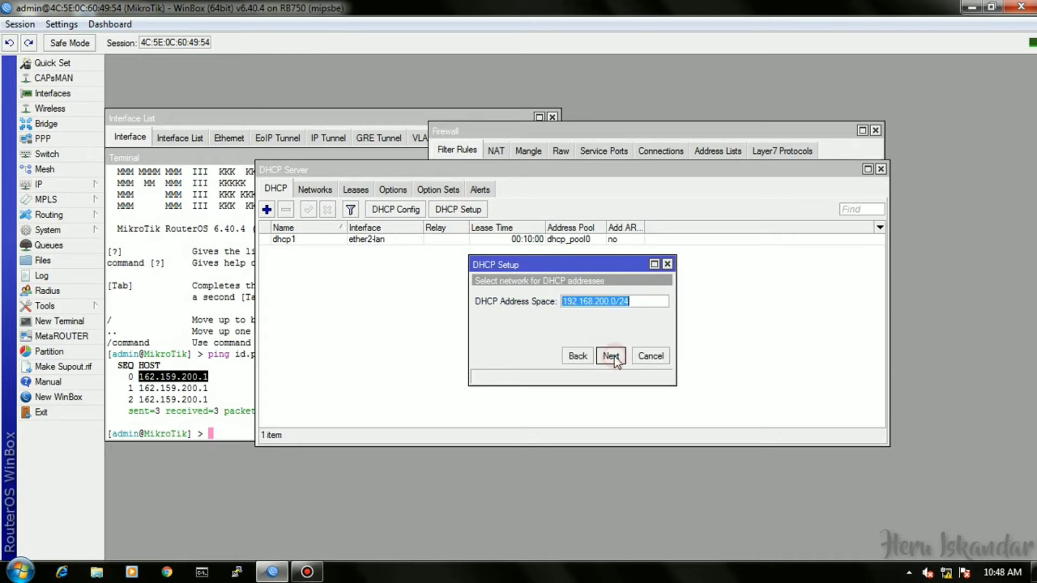
{"action": "left_click", "coordinate": [610, 355]}
{"action": "left_click", "coordinate": [610, 356]}
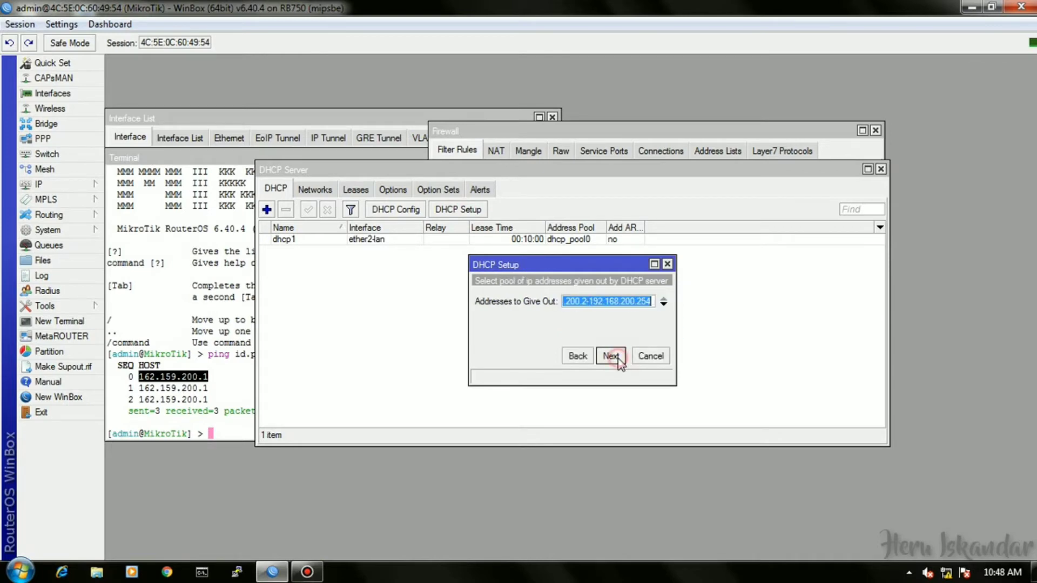
Adjust the range's upper end, then accept DNS and the 00:10:00 lease to finish.
{"action": "left_click", "coordinate": [653, 302]}
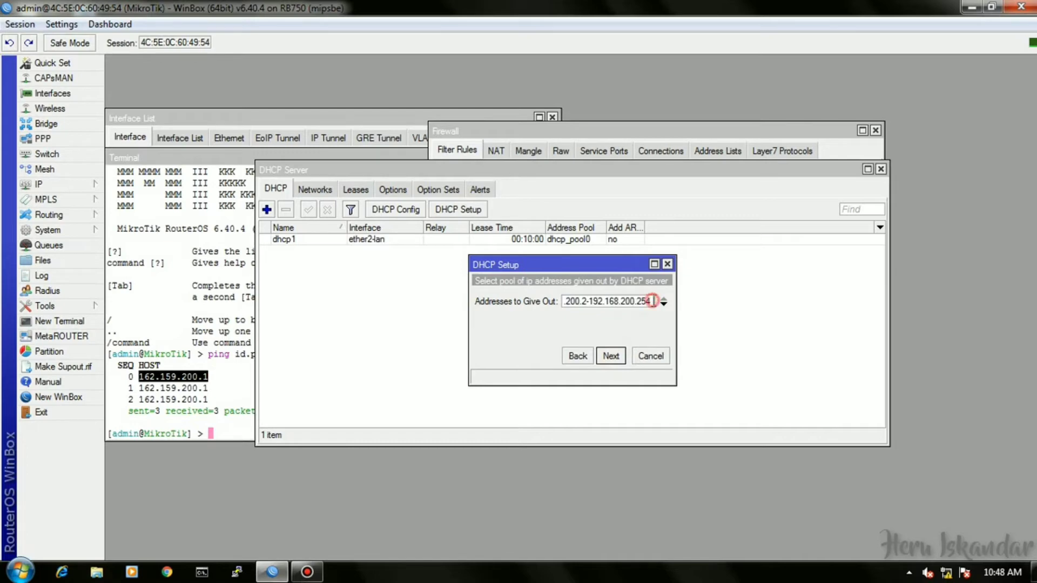
{"action": "key", "text": "BackSpace"}
{"action": "left_click", "coordinate": [612, 356]}
{"action": "left_click", "coordinate": [613, 358]}
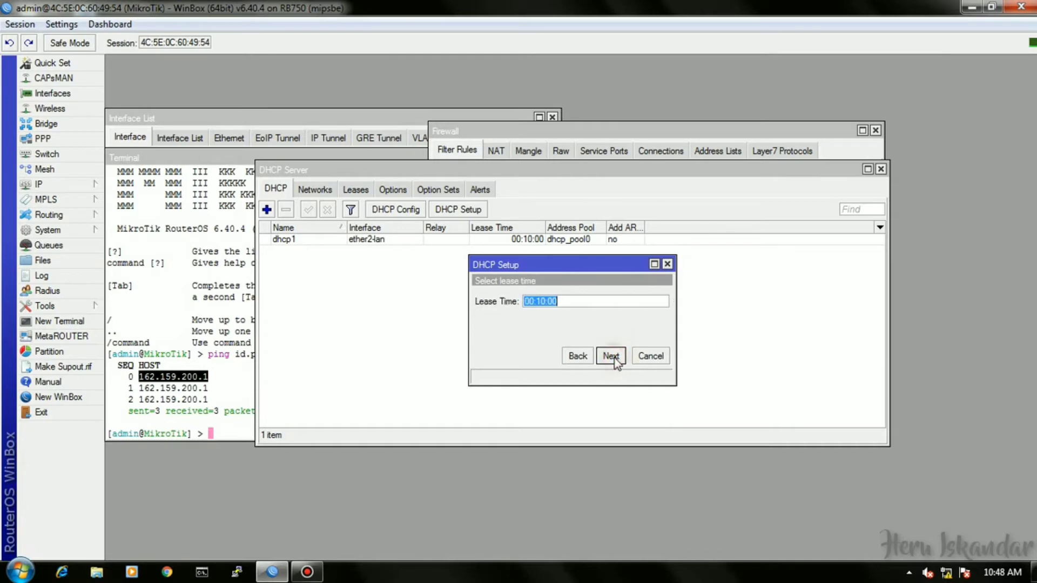
{"action": "left_click", "coordinate": [612, 359]}
{"action": "left_click", "coordinate": [579, 304]}
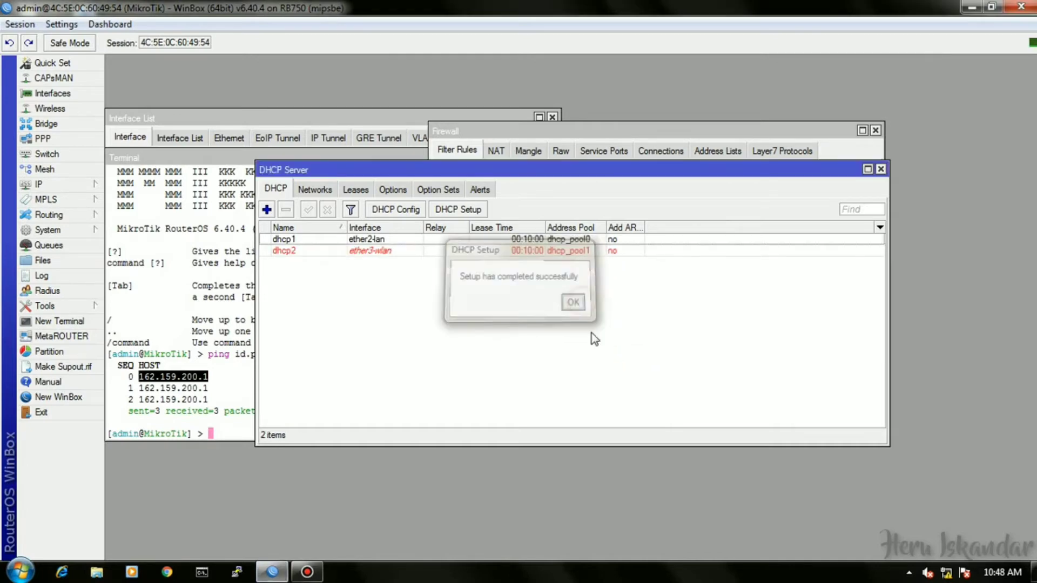
Start Hotspot Setup on ether3-wlan, accepting local address 192.168.200.1/24 and the address pool.
{"action": "left_click", "coordinate": [70, 186]}
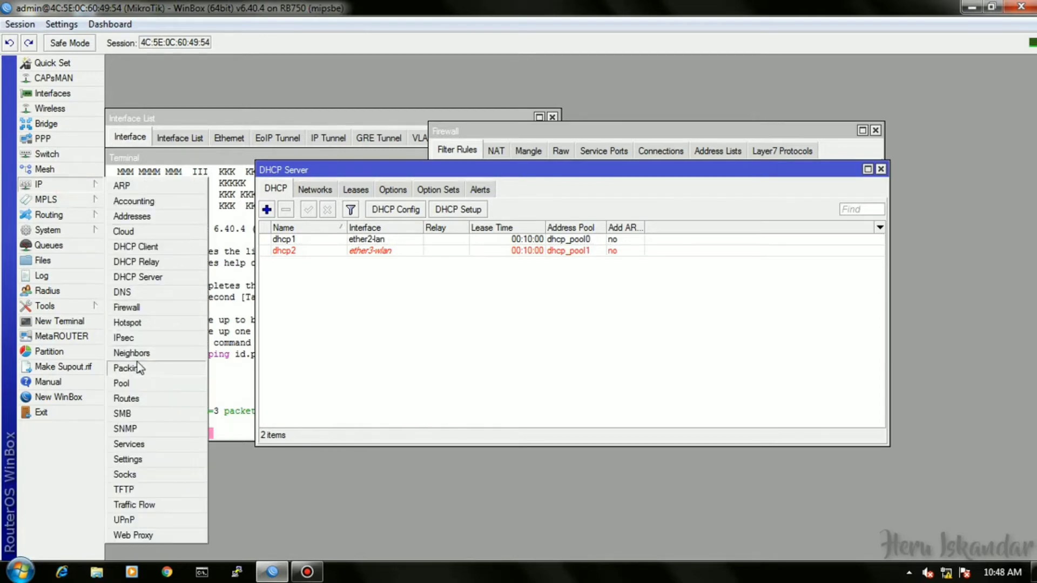
{"action": "left_click", "coordinate": [135, 322]}
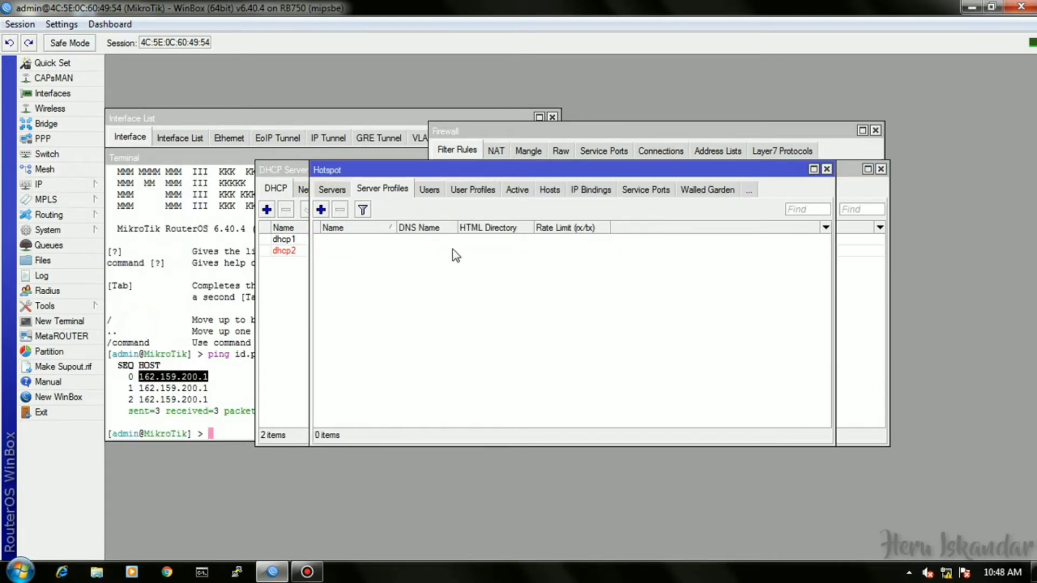
{"action": "left_click", "coordinate": [330, 190]}
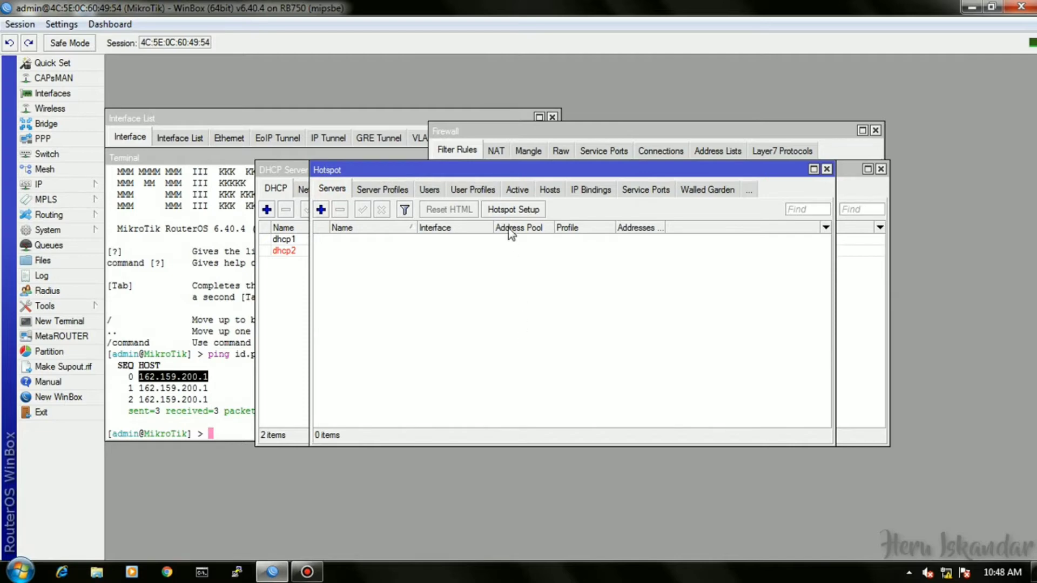
{"action": "left_click", "coordinate": [509, 211]}
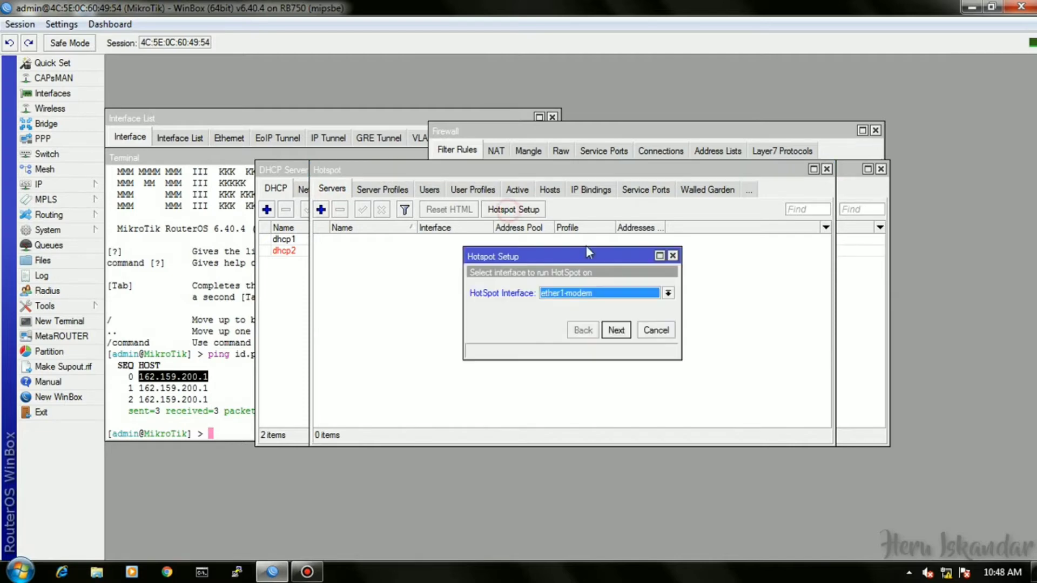
{"action": "left_click", "coordinate": [610, 295]}
{"action": "left_click", "coordinate": [614, 323]}
{"action": "left_click", "coordinate": [616, 330]}
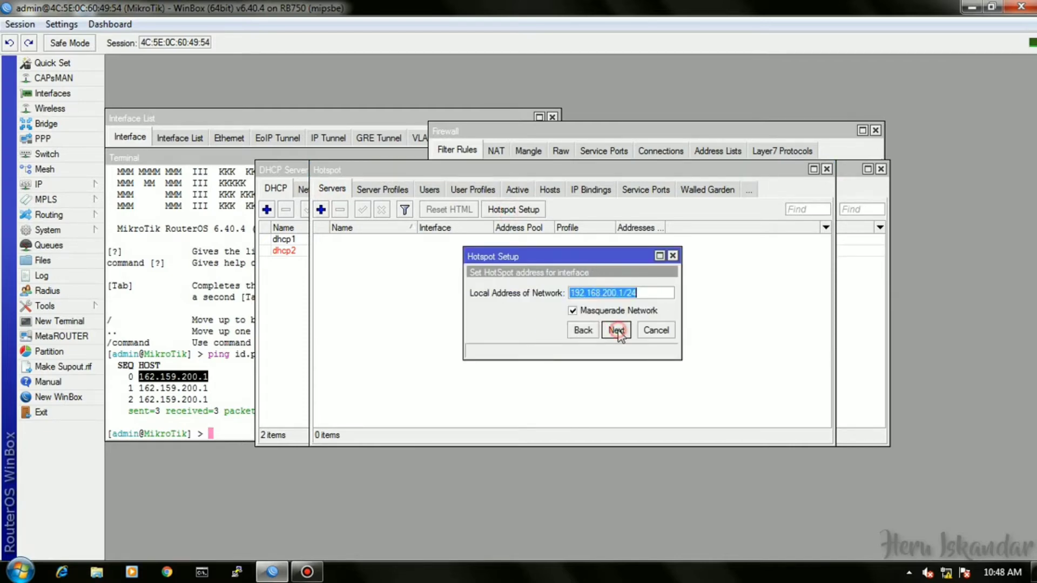
{"action": "left_click", "coordinate": [616, 330]}
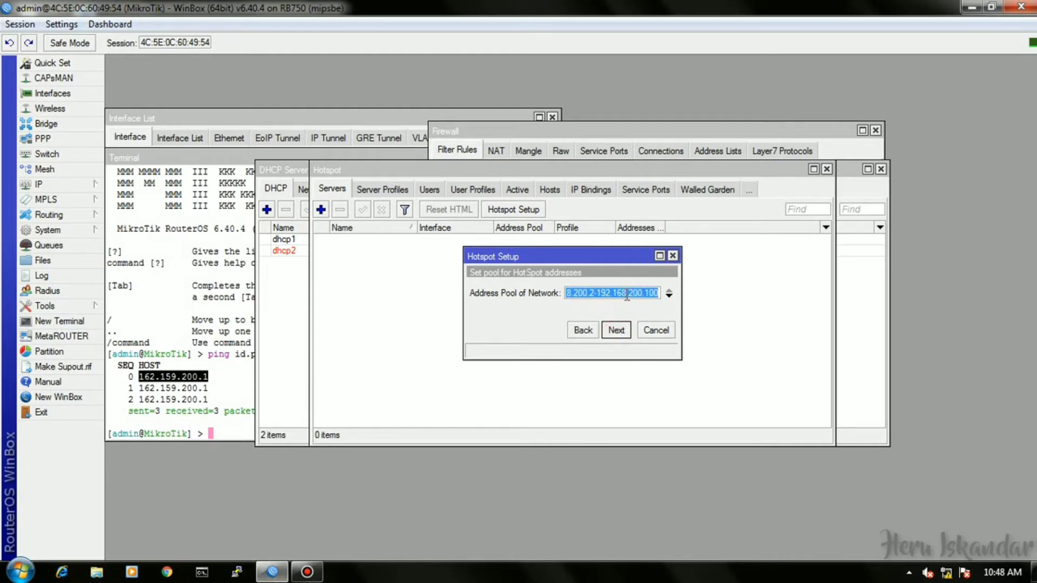
{"action": "left_click", "coordinate": [621, 331]}
Skip the certificate, accept SMTP 0.0.0.0 and DNS, enter the DNS name and local user password.
{"action": "left_click", "coordinate": [624, 330]}
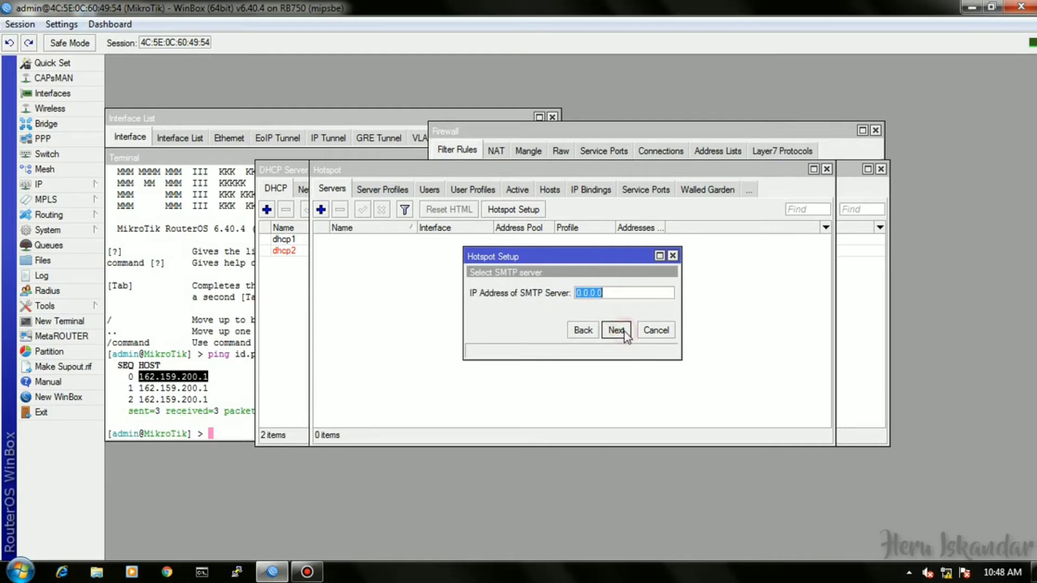
{"action": "left_click", "coordinate": [623, 332]}
{"action": "left_click", "coordinate": [623, 332]}
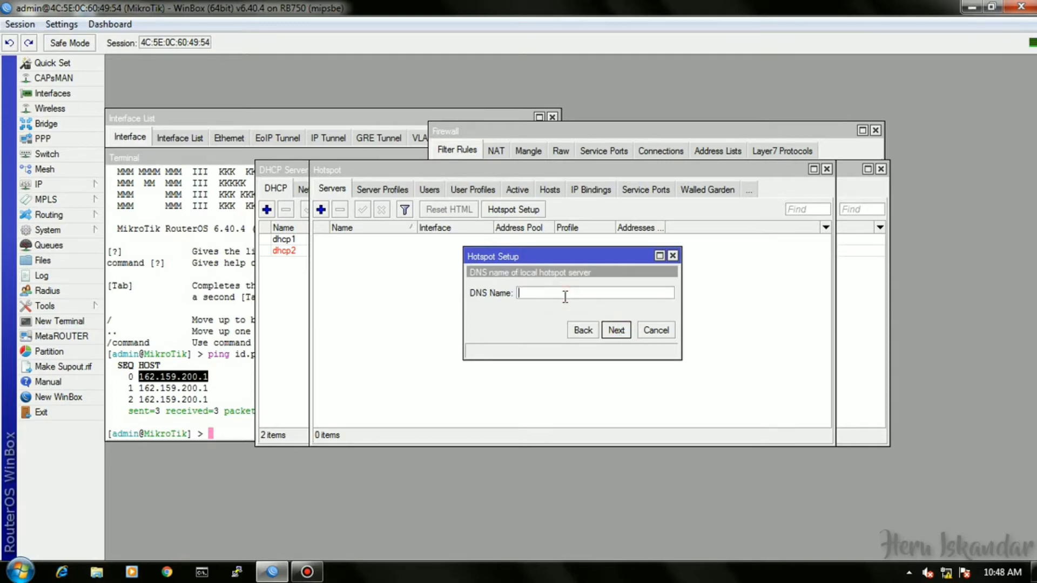
{"action": "type", "text": "tkj.net"}
{"action": "left_click", "coordinate": [614, 331]}
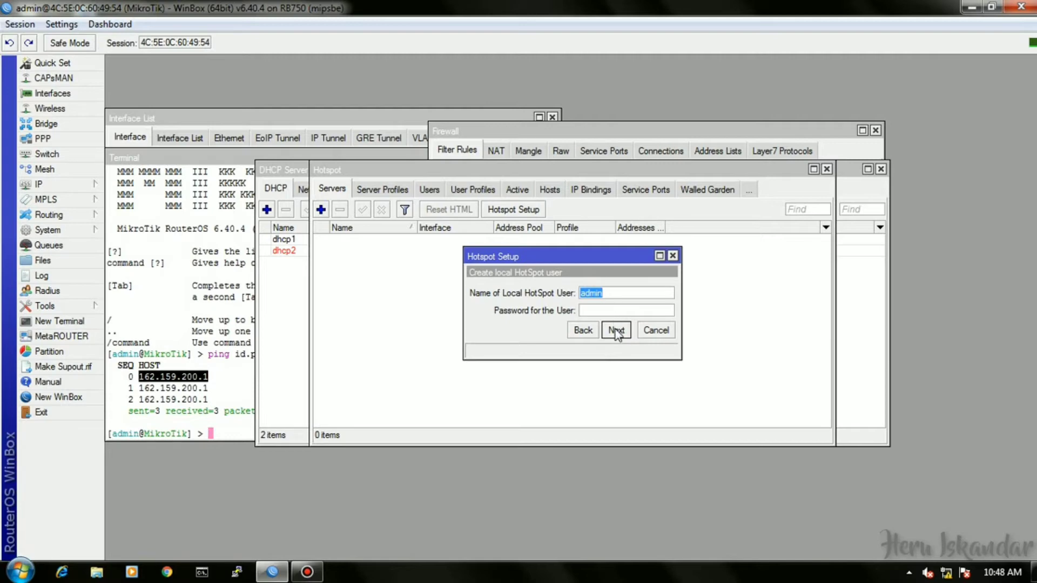
{"action": "left_click", "coordinate": [609, 311]}
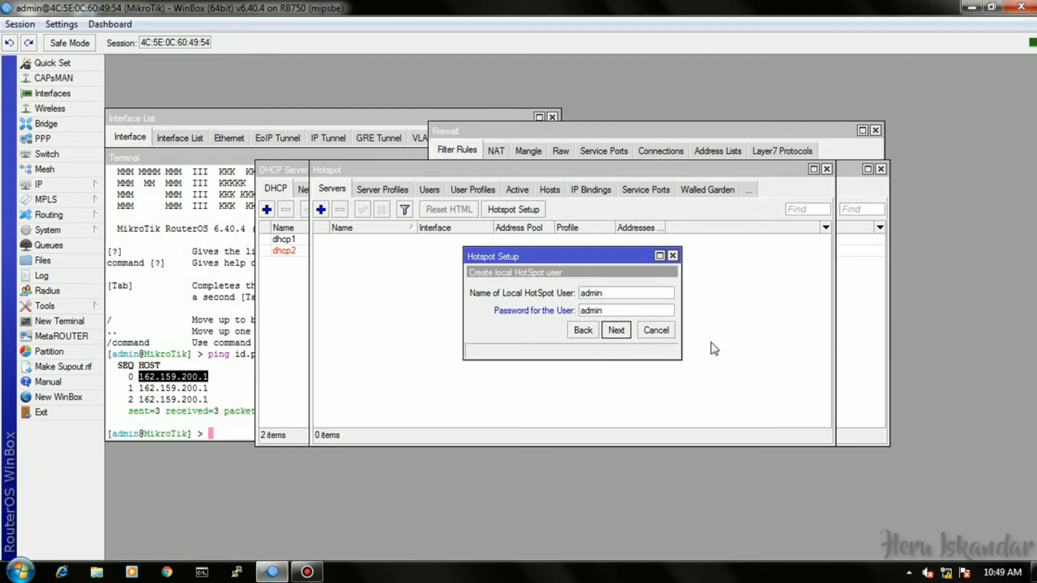
{"action": "left_click", "coordinate": [618, 331]}
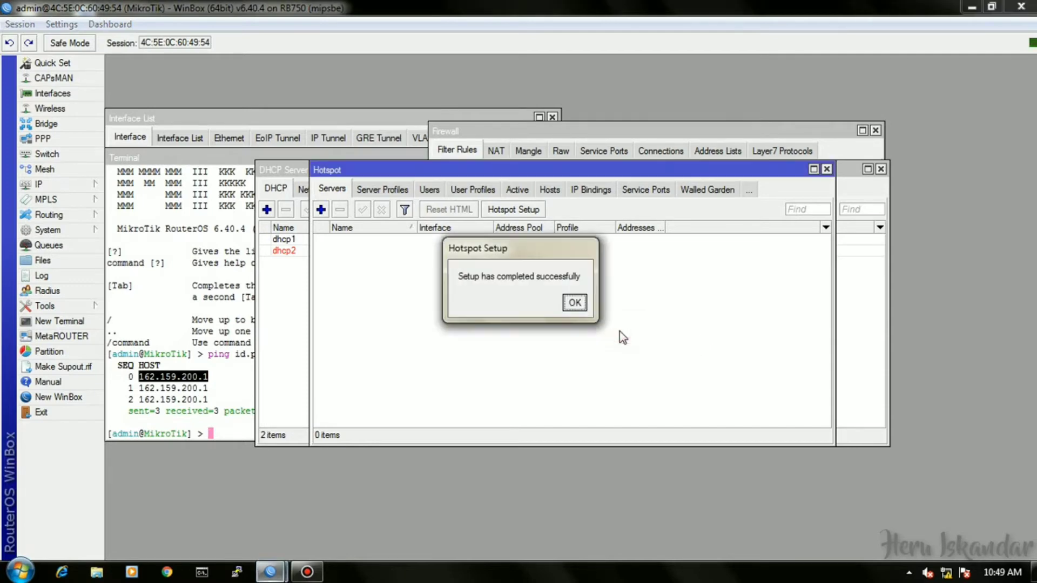
{"action": "left_click", "coordinate": [637, 302]}
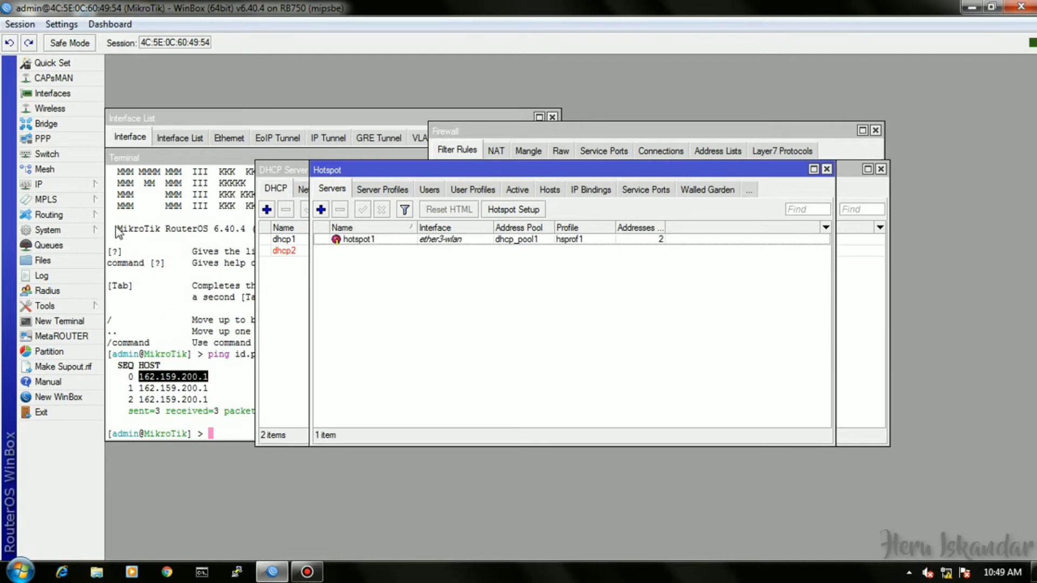
Tick Use RADIUS in the hsprof1 hotspot server profile and save it.
{"action": "left_click", "coordinate": [374, 190]}
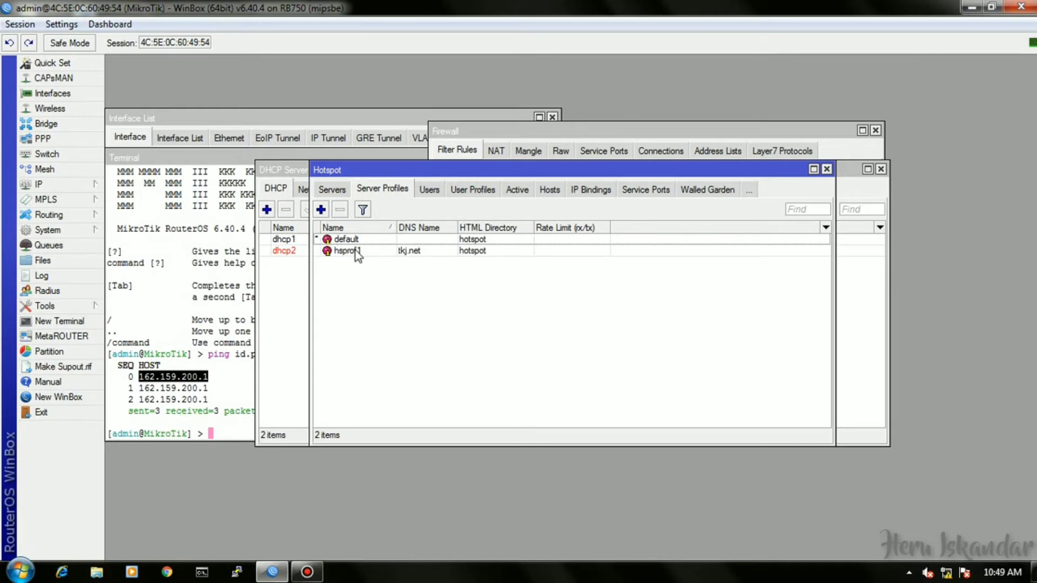
{"action": "double_click", "coordinate": [345, 251]}
{"action": "left_click", "coordinate": [482, 209]}
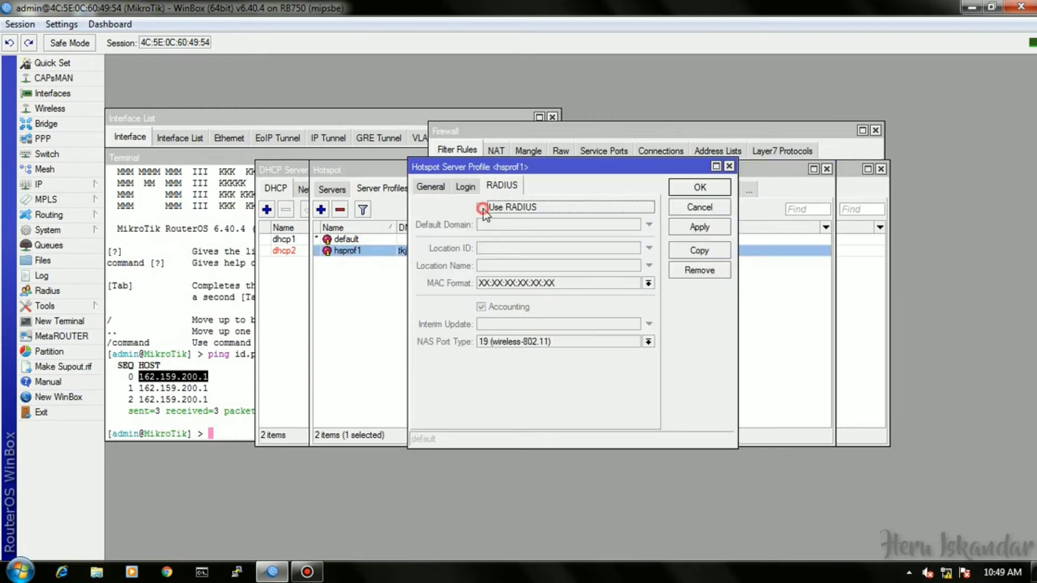
{"action": "left_click", "coordinate": [699, 188]}
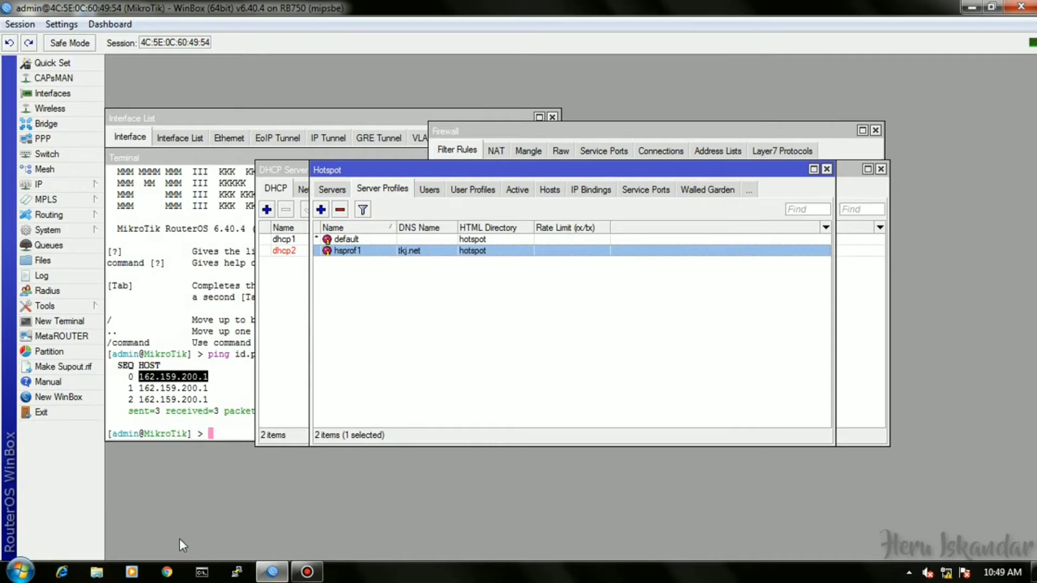
{"action": "left_click", "coordinate": [59, 291]}
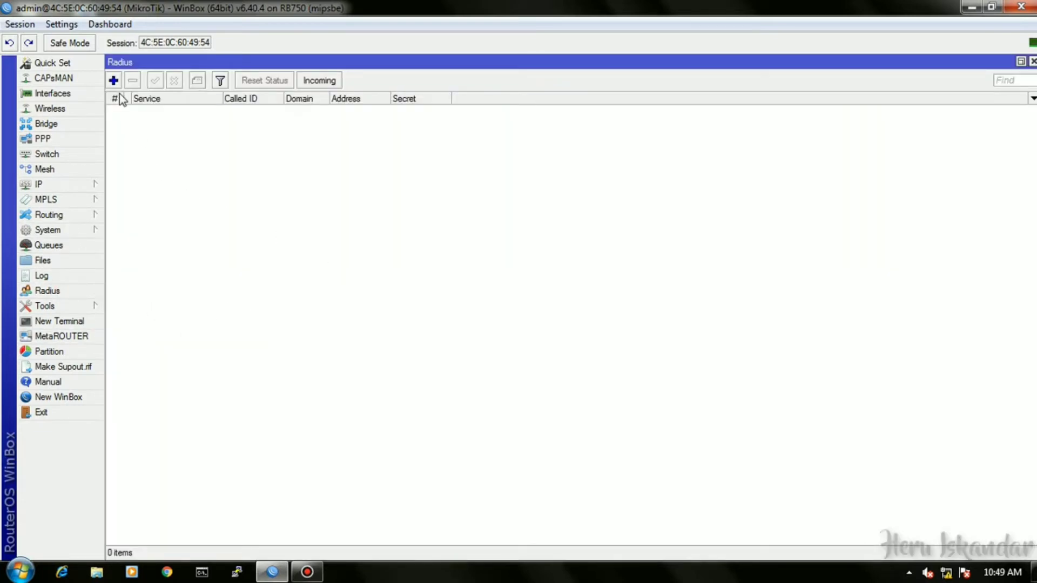
Add a hotspot RADIUS server at 127.0.0.1 with its shared secret unhidden, then launch Chrome.
{"action": "left_click", "coordinate": [114, 79]}
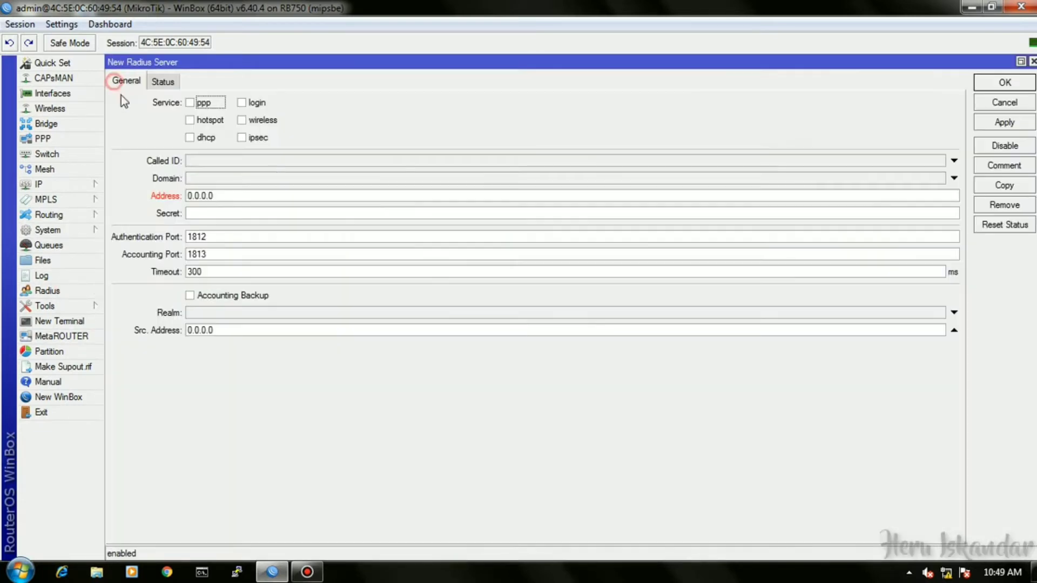
{"action": "left_click", "coordinate": [190, 119]}
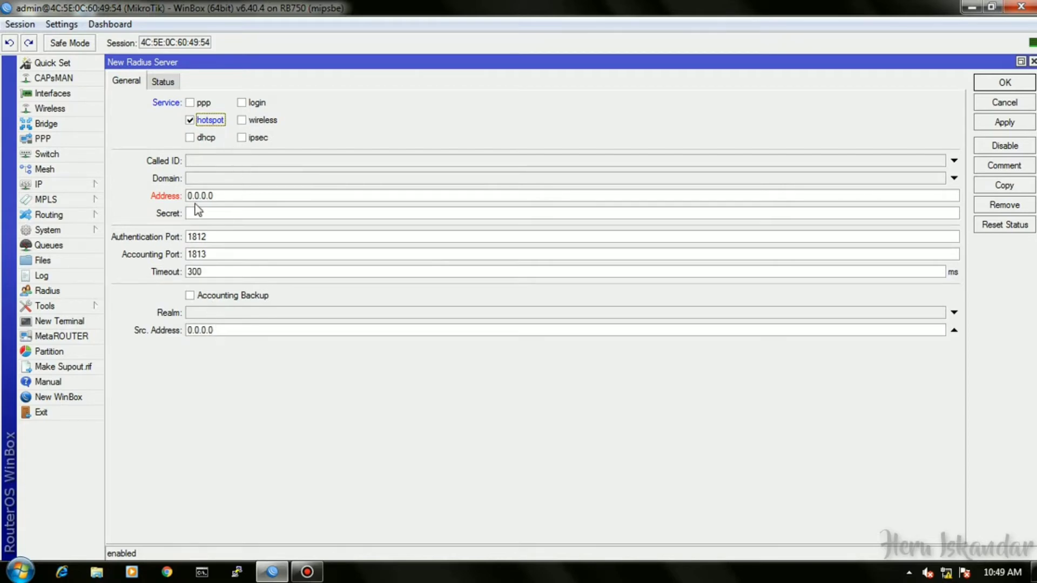
{"action": "left_click", "coordinate": [219, 195]}
{"action": "left_click_drag", "start_coordinate": [219, 196], "coordinate": [157, 201]}
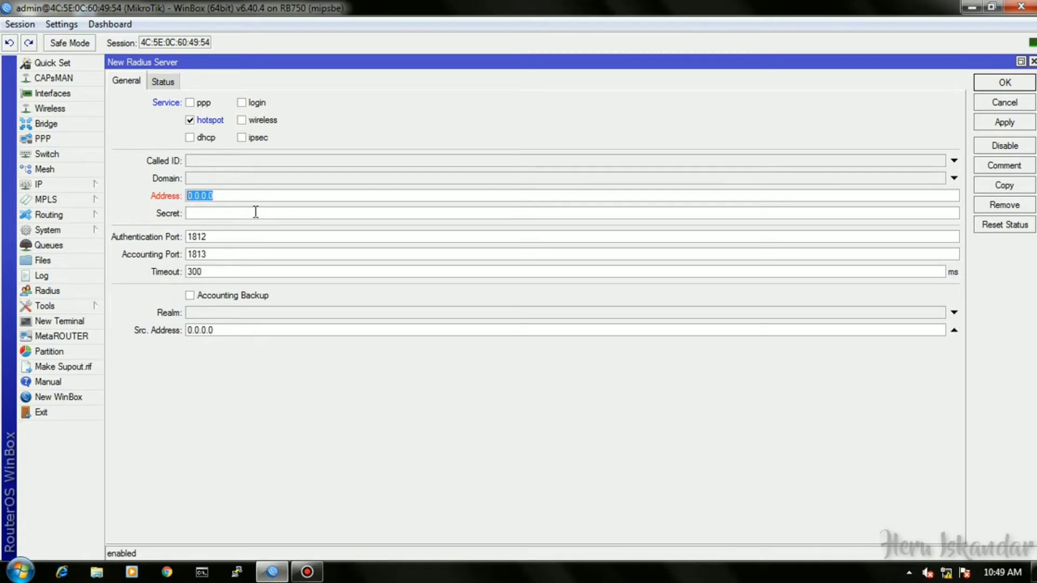
{"action": "type", "text": "127"}
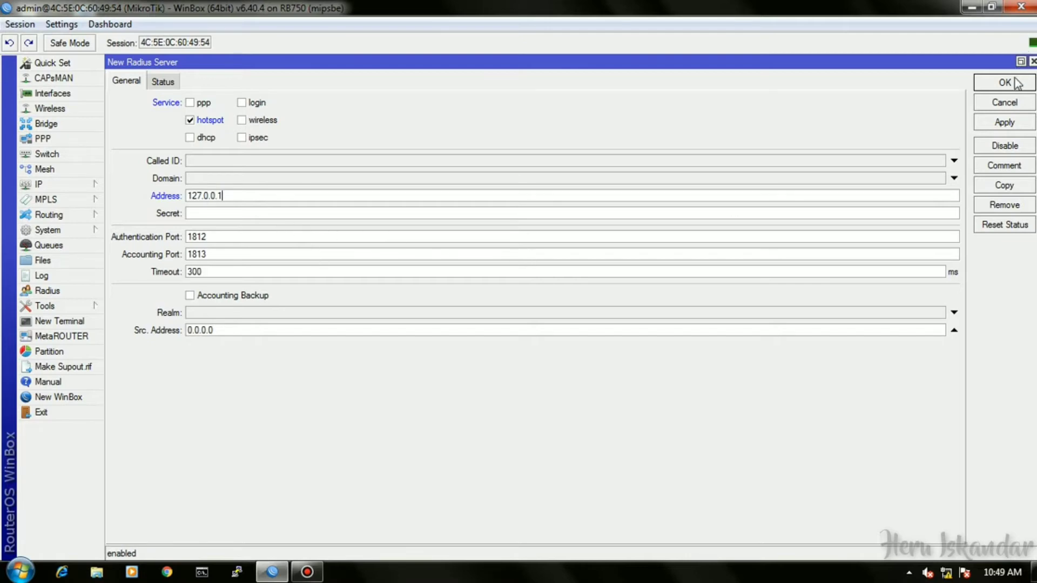
{"action": "left_click", "coordinate": [245, 217]}
{"action": "type", "text": "1"}
{"action": "left_click", "coordinate": [61, 24]}
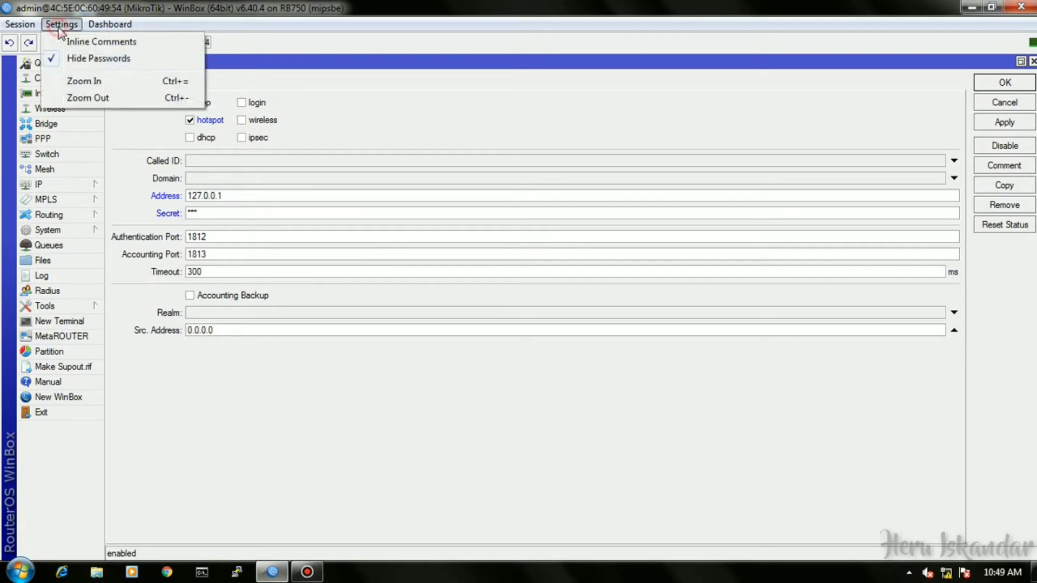
{"action": "left_click", "coordinate": [77, 58]}
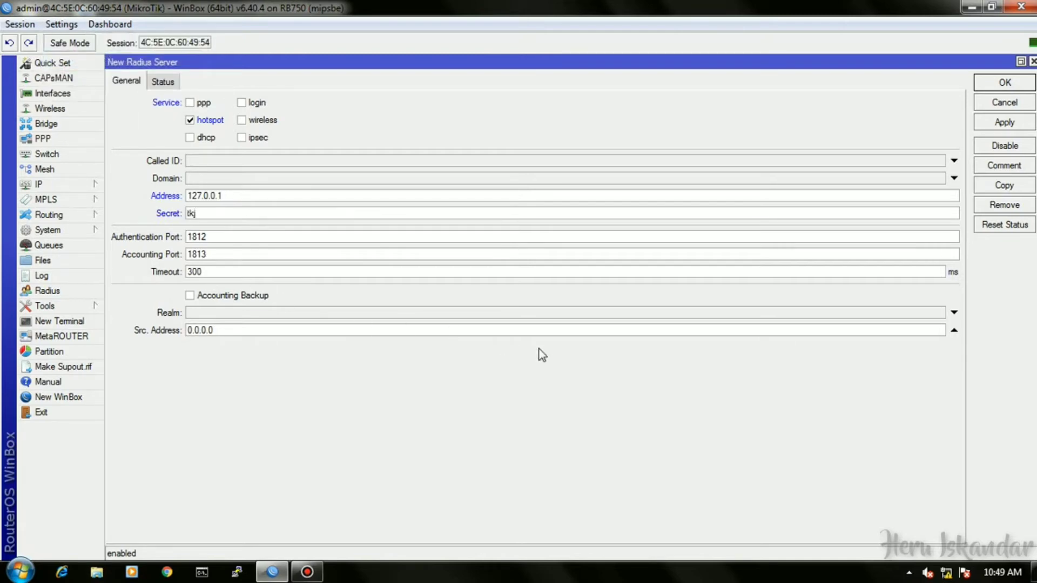
{"action": "left_click", "coordinate": [1004, 82]}
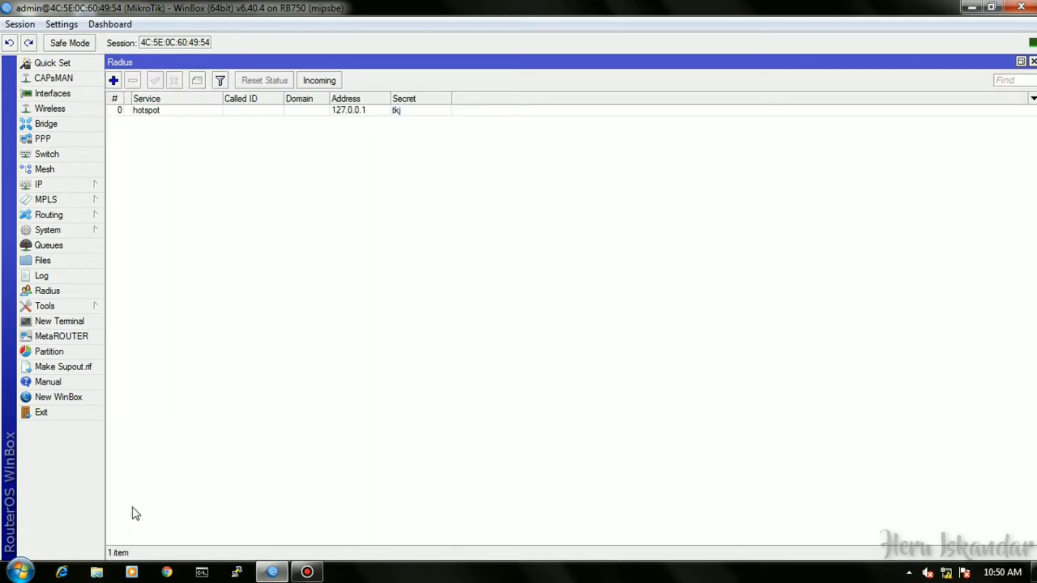
{"action": "left_click", "coordinate": [166, 573]}
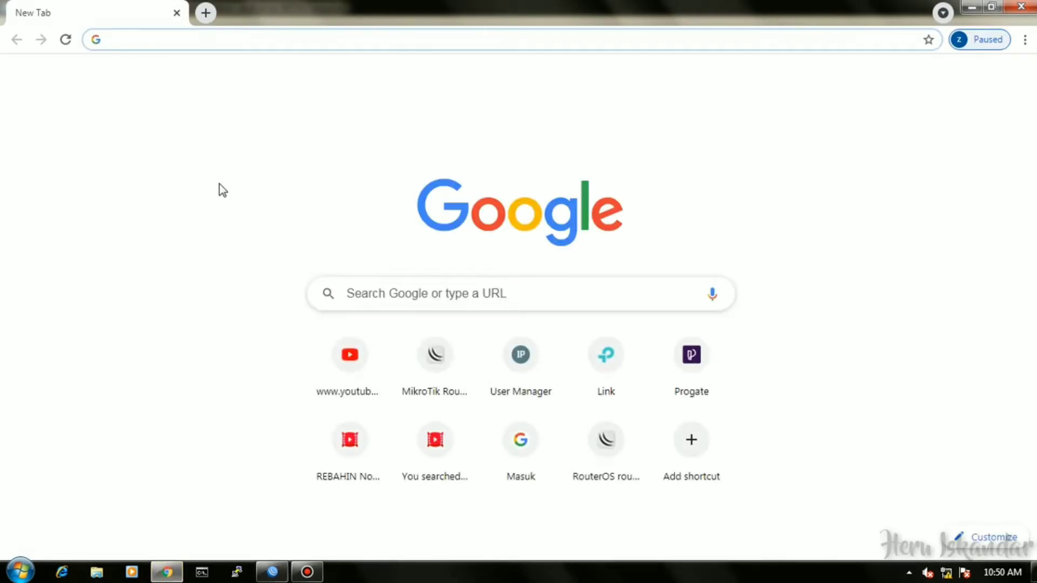
Load 192.168.100.1/userman in Chrome and log in to User Manager as admin.
{"action": "type", "text": "192.168.100.1/userman"}
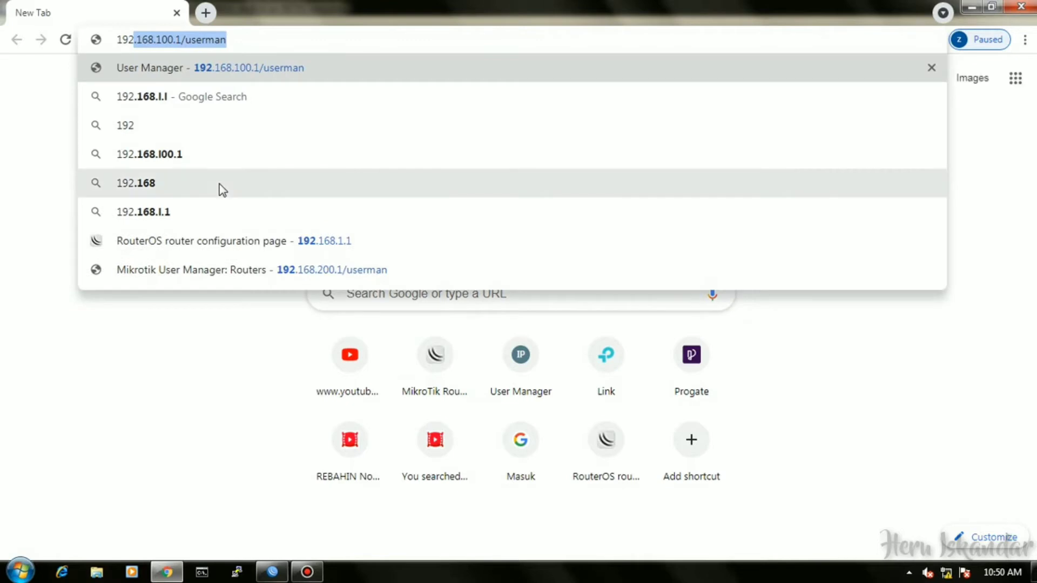
{"action": "key", "text": "Right"}
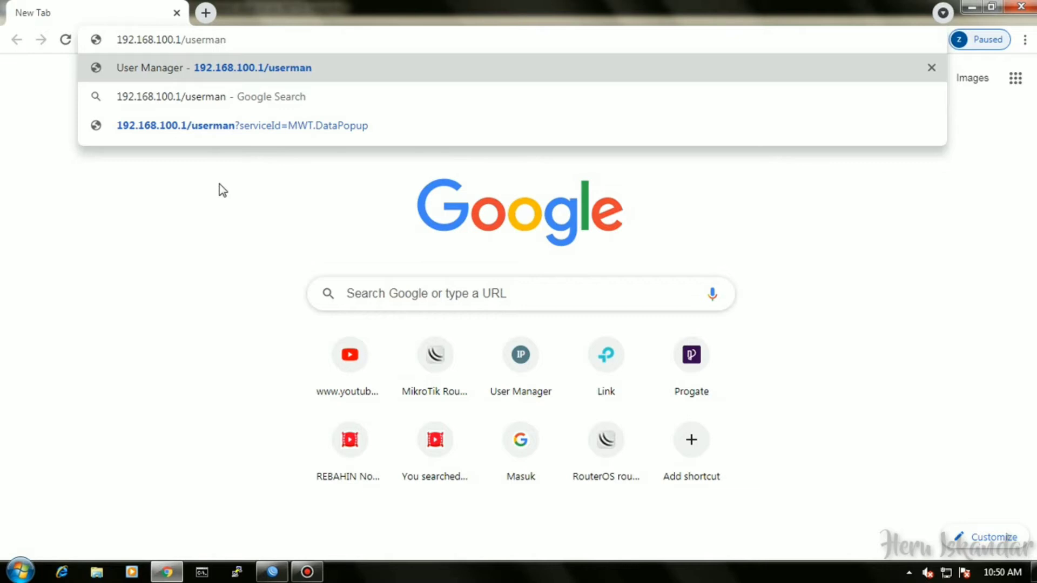
{"action": "key", "text": "Return"}
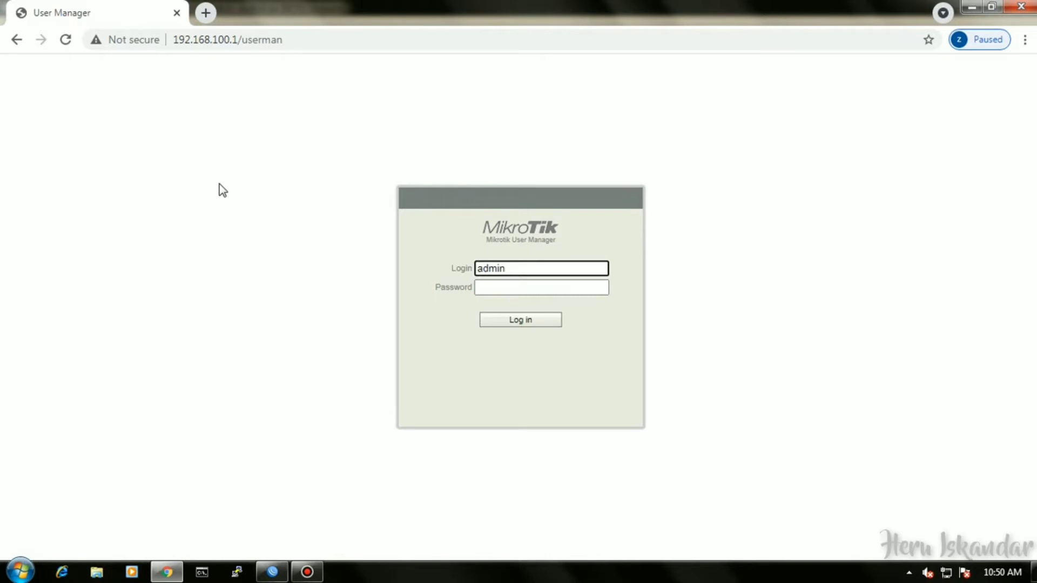
{"action": "key", "text": "Tab"}
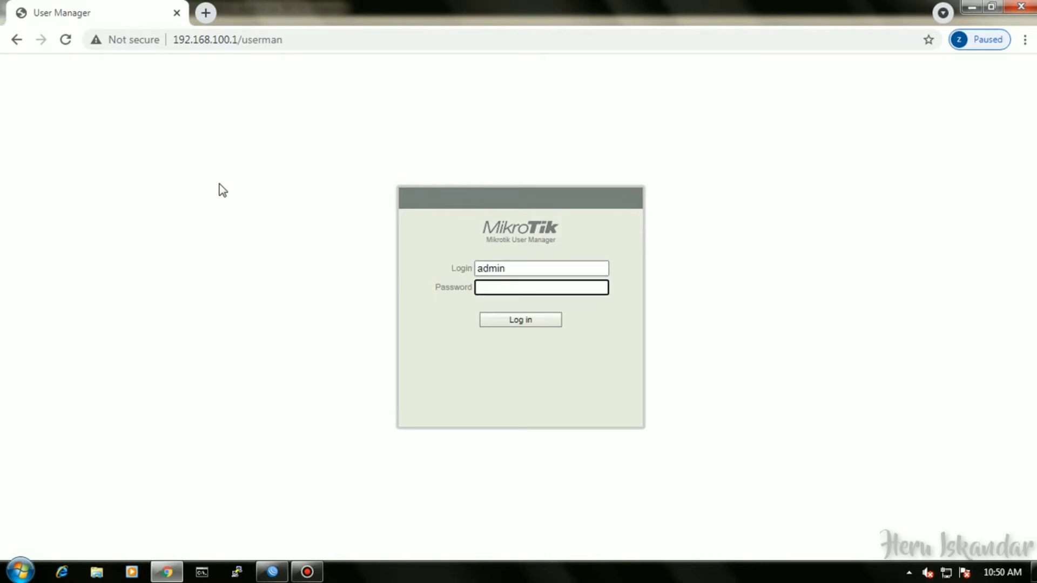
{"action": "left_click", "coordinate": [542, 320]}
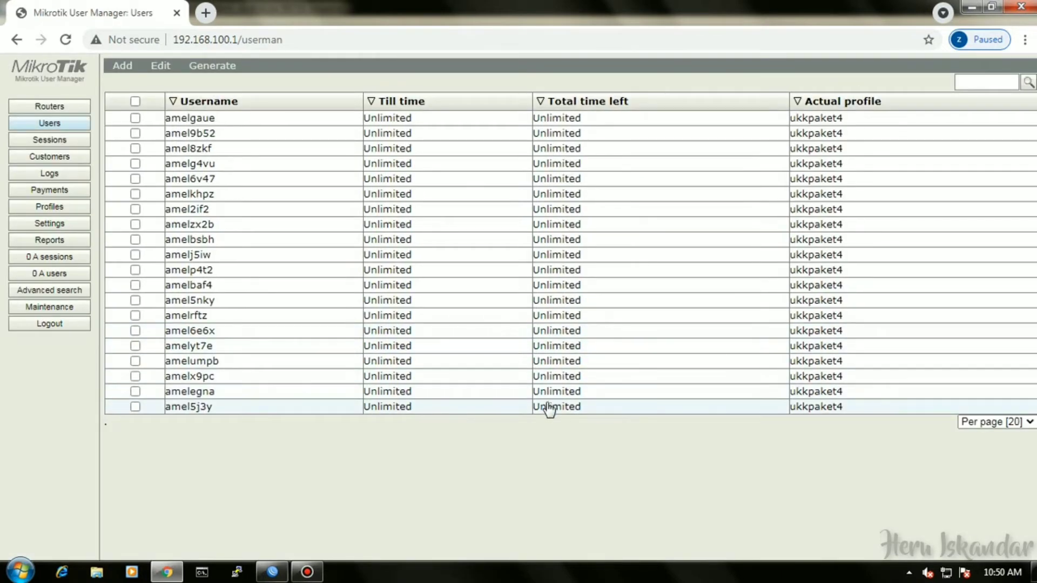
Select all 20 users and permanently remove them.
{"action": "left_click", "coordinate": [135, 101]}
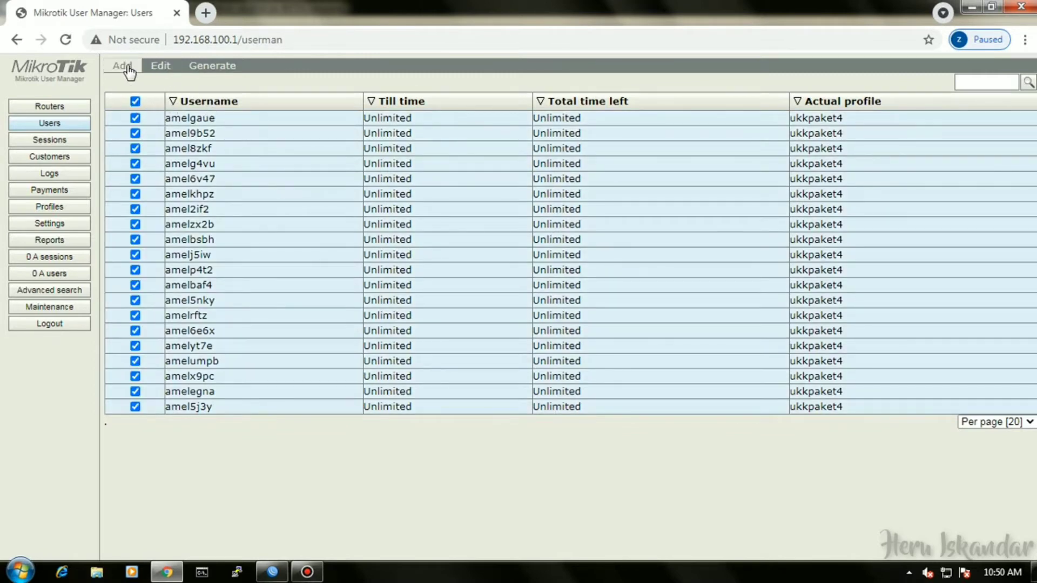
{"action": "left_click", "coordinate": [156, 67]}
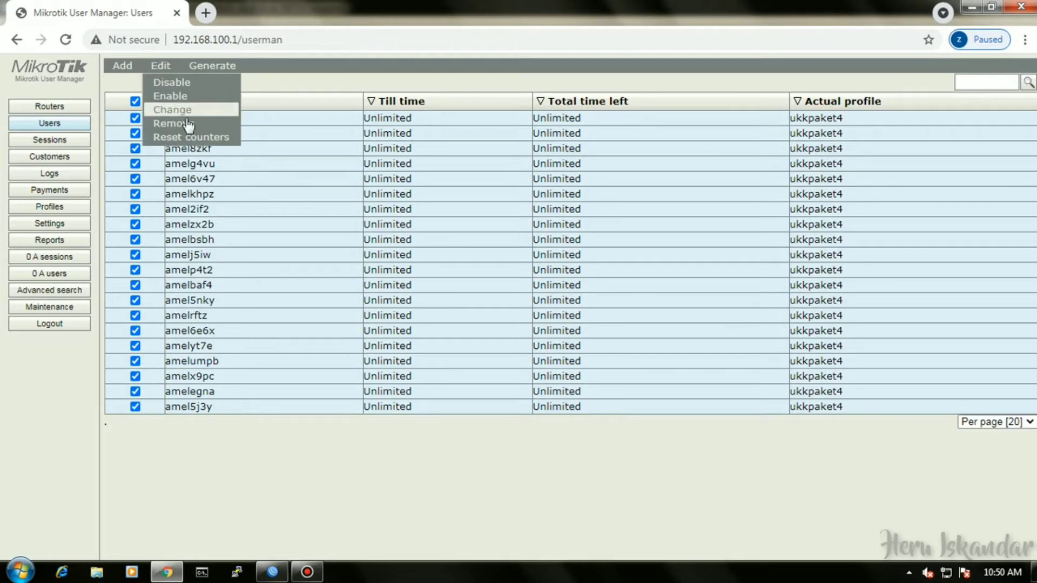
{"action": "left_click", "coordinate": [181, 124]}
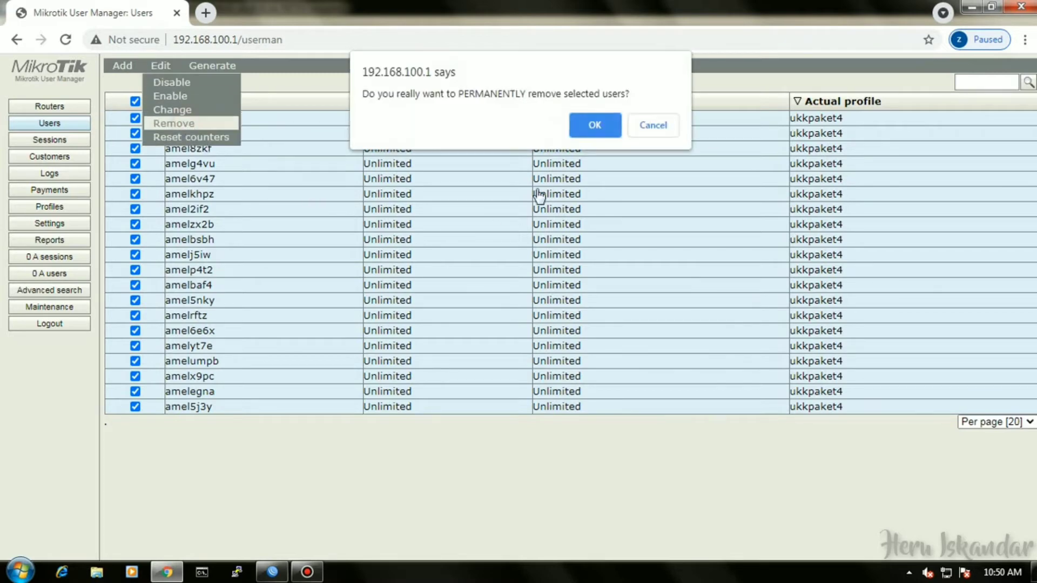
{"action": "left_click", "coordinate": [597, 125]}
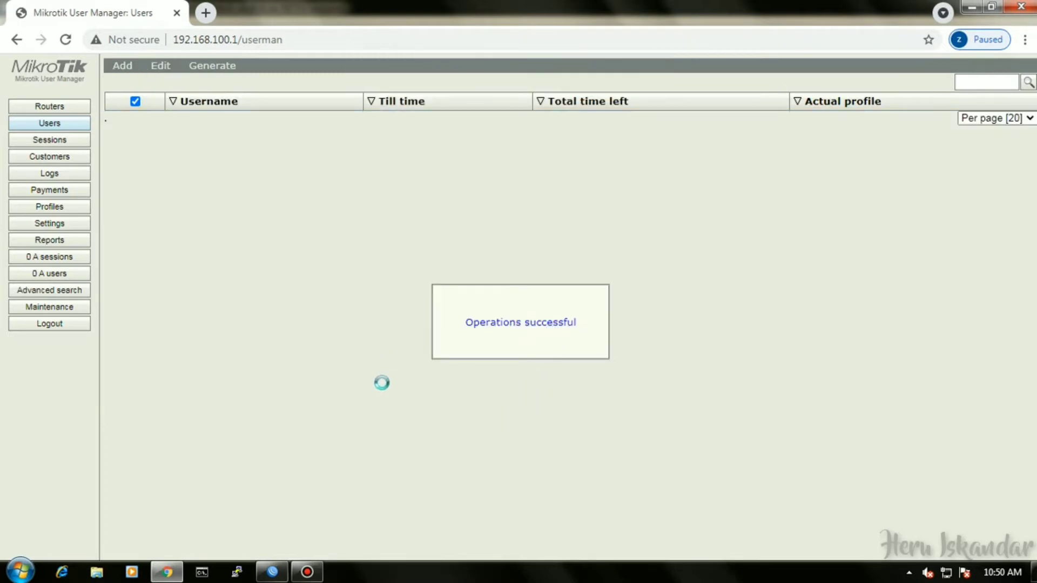
Remove the old amel router entry from the Routers list.
{"action": "left_click", "coordinate": [68, 107]}
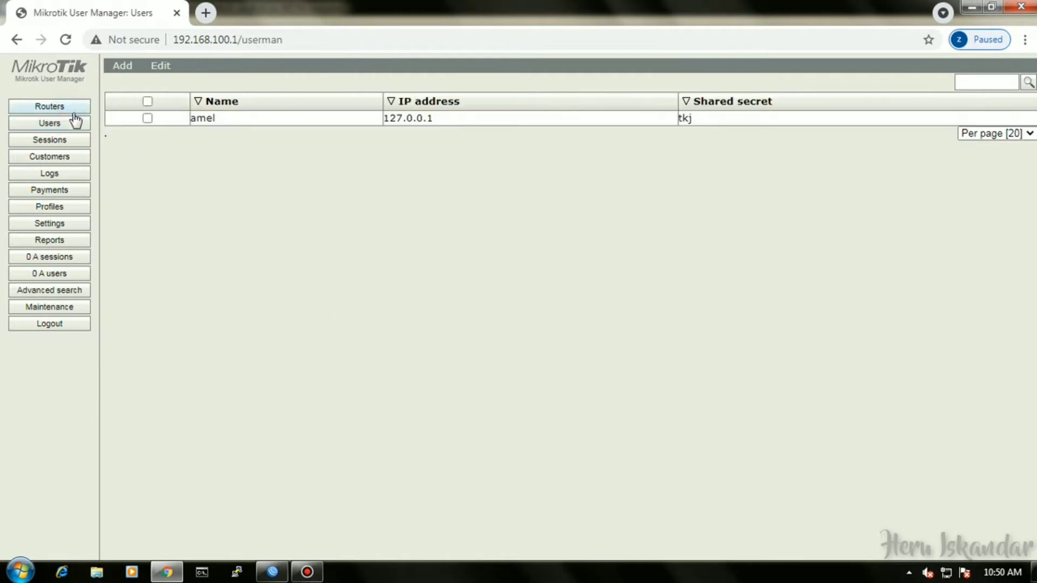
{"action": "left_click", "coordinate": [147, 101]}
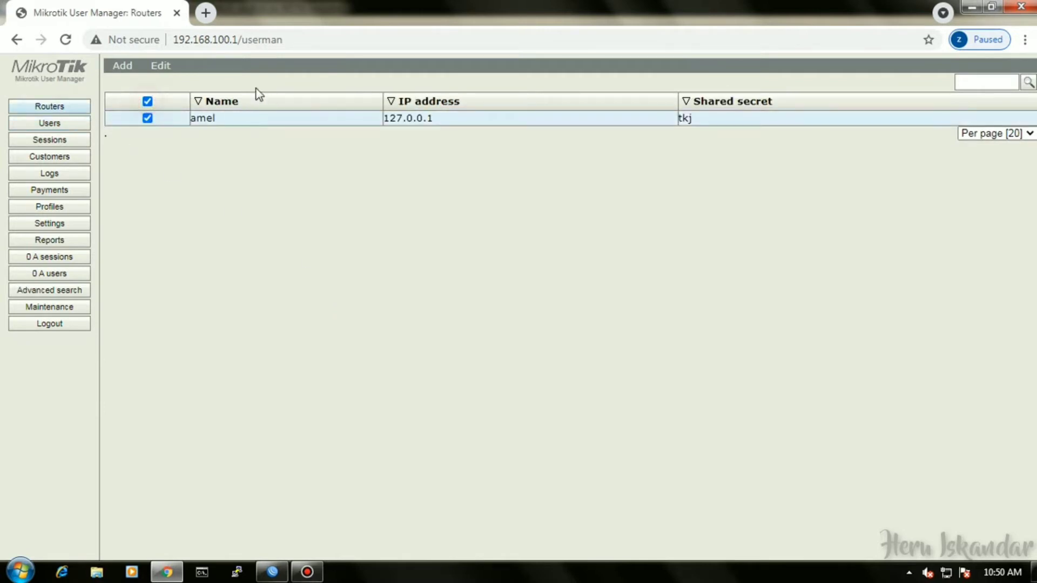
{"action": "left_click", "coordinate": [164, 74]}
{"action": "left_click", "coordinate": [189, 109]}
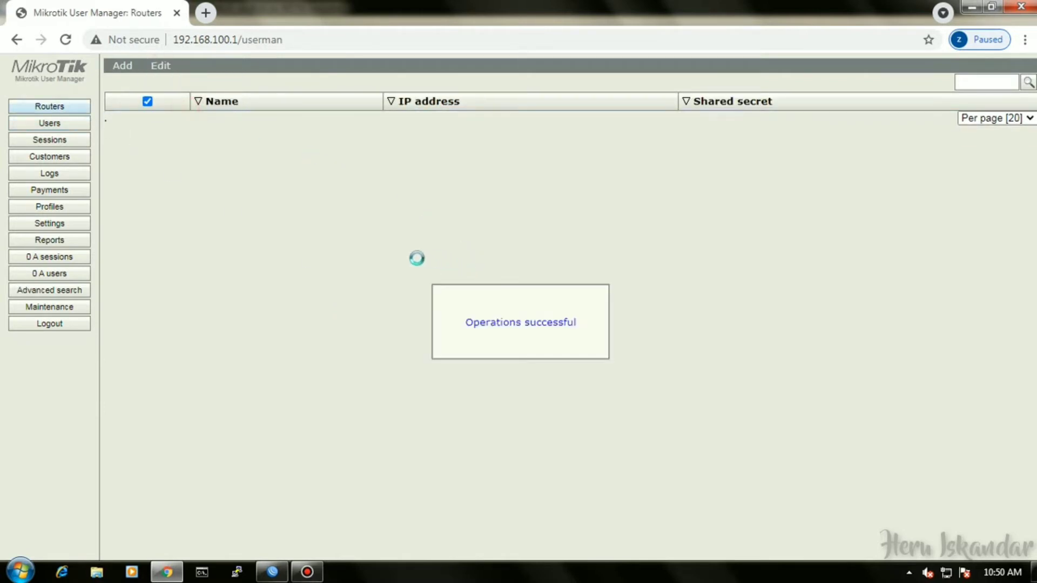
Start a new router entry named UKKpaket4 with IP address 127.0.0.1.
{"action": "left_click", "coordinate": [120, 67]}
{"action": "left_click", "coordinate": [129, 84]}
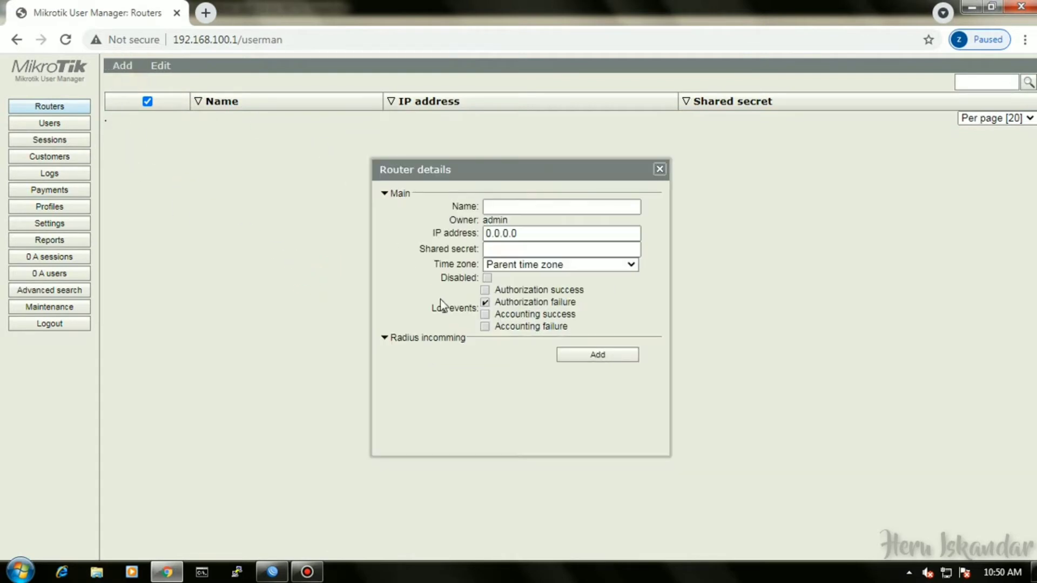
{"action": "left_click", "coordinate": [497, 208]}
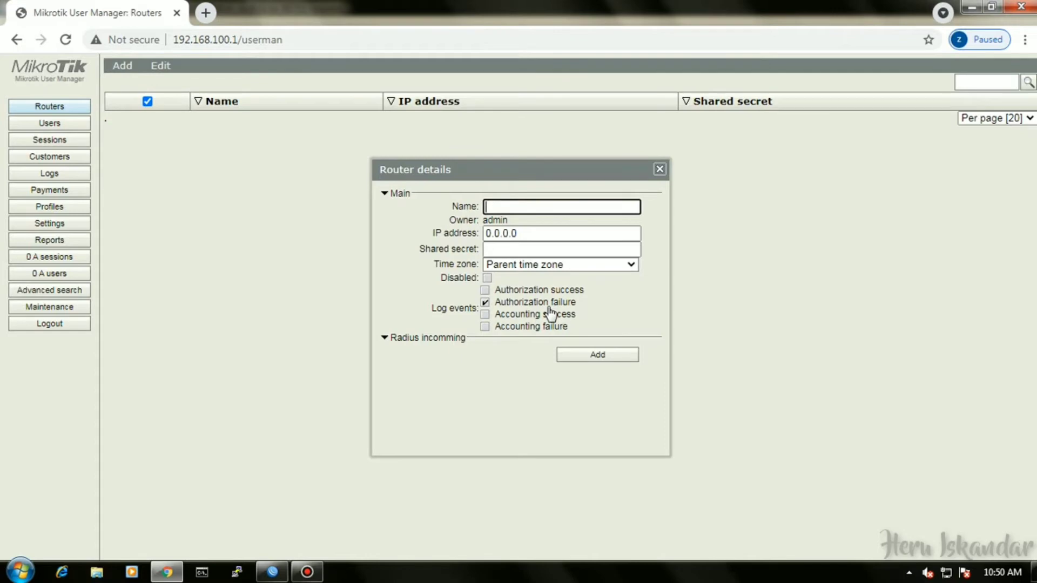
{"action": "type", "text": "ukk"}
{"action": "key", "text": "BackSpace"}
{"action": "key", "text": "BackSpace"}
{"action": "key", "text": "BackSpace"}
{"action": "type", "text": "UKKpaket4"}
{"action": "left_click_drag", "start_coordinate": [548, 238], "coordinate": [485, 238]}
{"action": "type", "text": "127.0"}
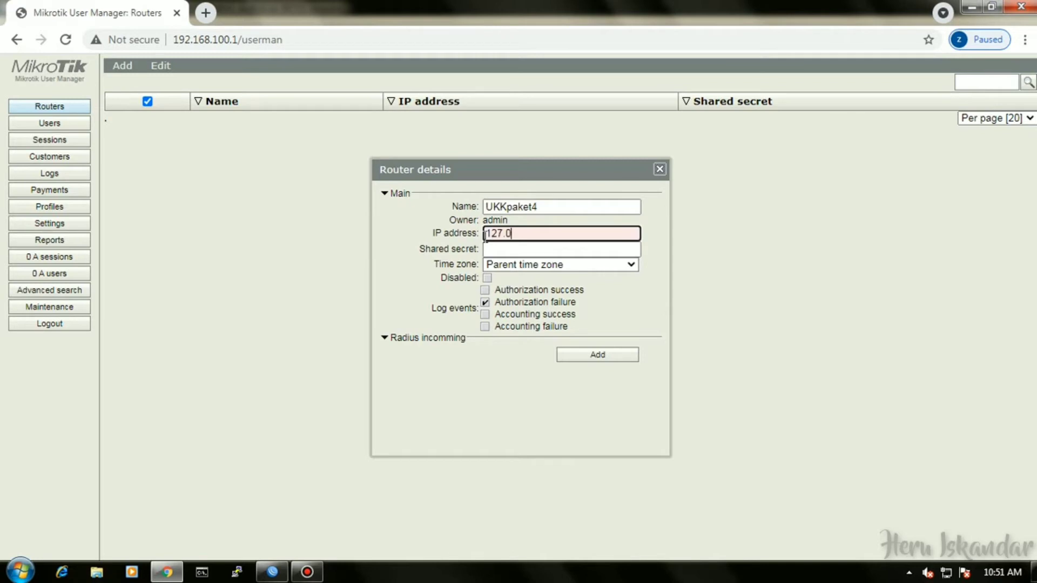
{"action": "type", "text": ".0.1"}
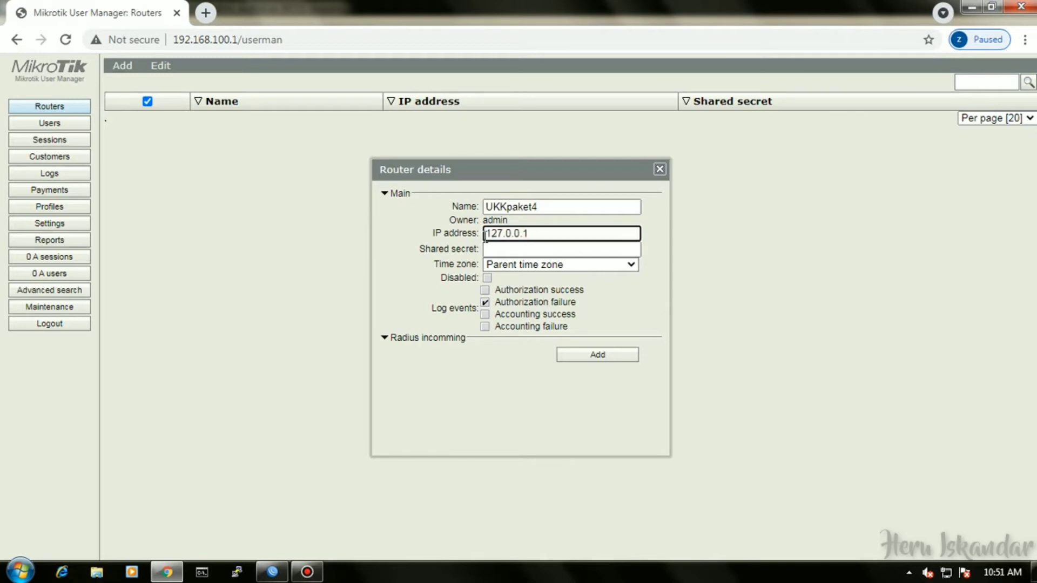
Set the router's time zone to +07:00 and save the UKKpaket4 router.
{"action": "left_click", "coordinate": [489, 249]}
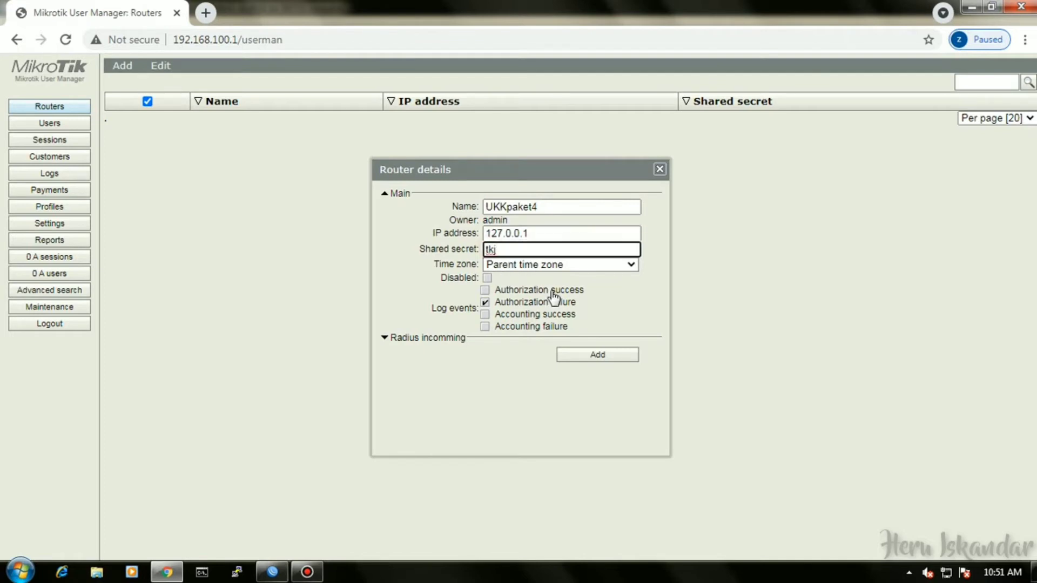
{"action": "left_click", "coordinate": [537, 264]}
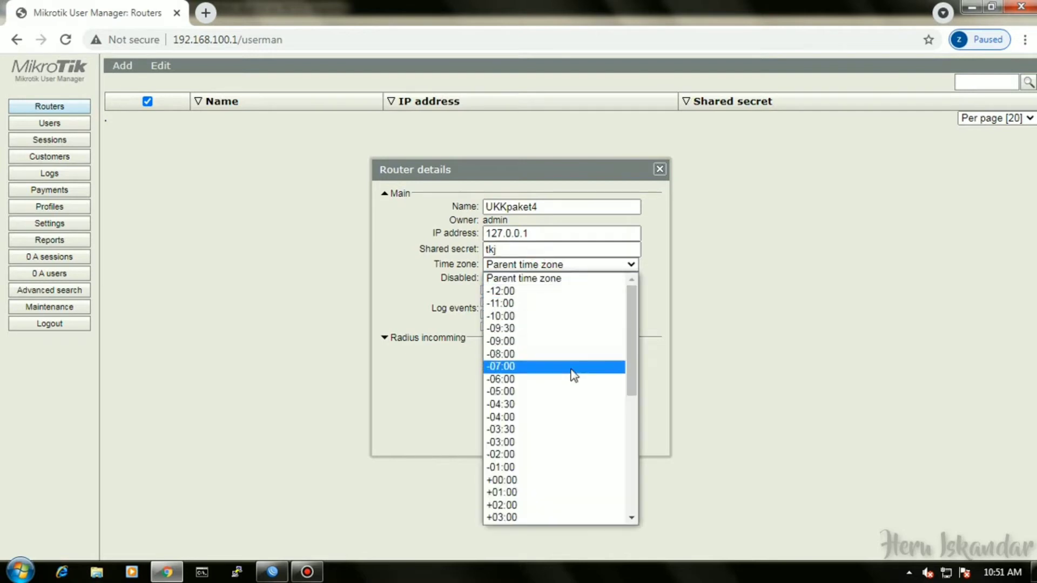
{"action": "scroll", "coordinate": [556, 422], "scroll_direction": "down", "scroll_amount": 5}
{"action": "left_click", "coordinate": [515, 366]}
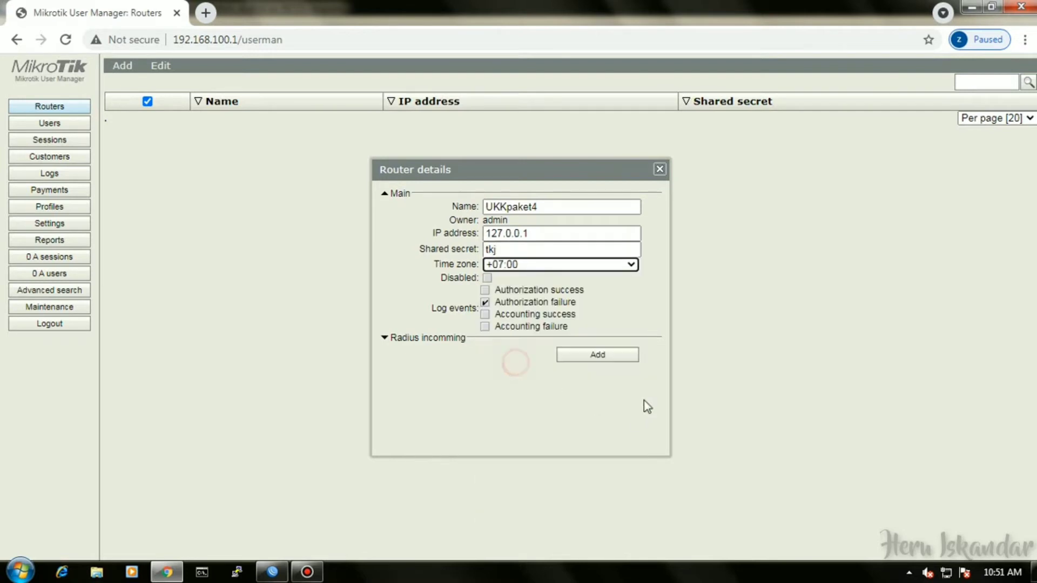
{"action": "left_click", "coordinate": [588, 356]}
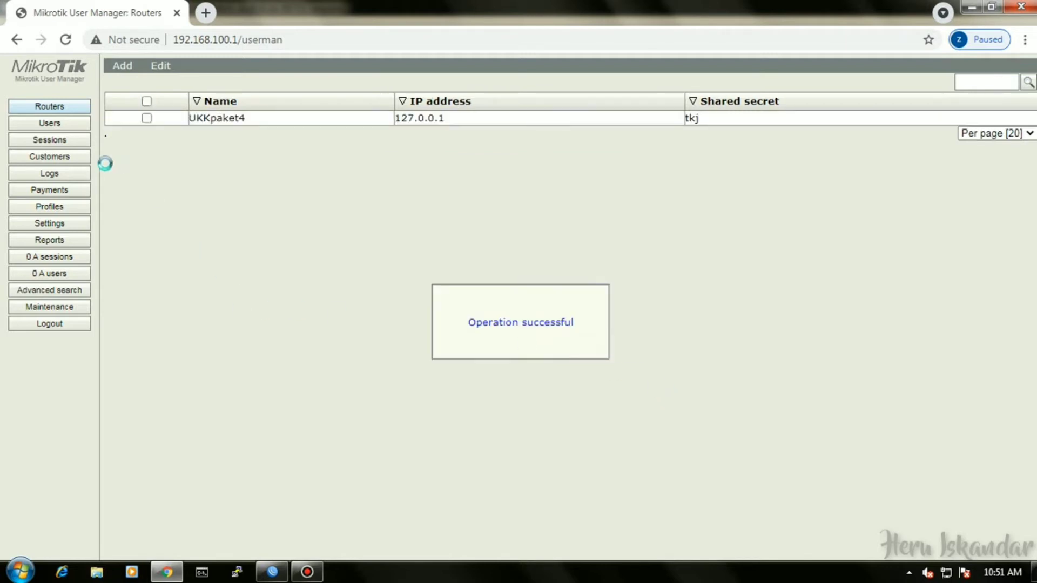
Delete the ukkpaket4 profile and bring up the Limitations list.
{"action": "left_click", "coordinate": [73, 206]}
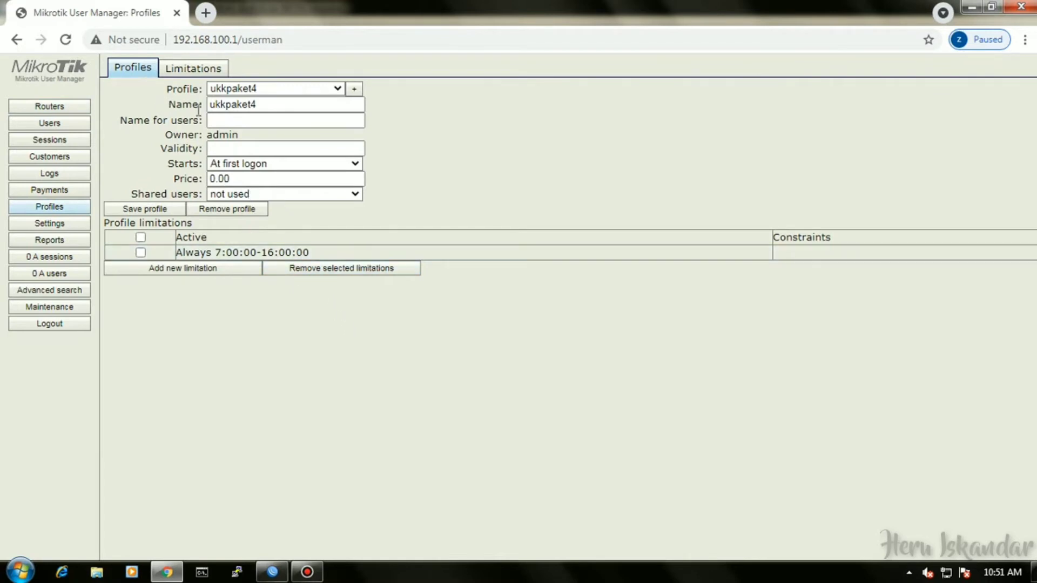
{"action": "left_click", "coordinate": [249, 210]}
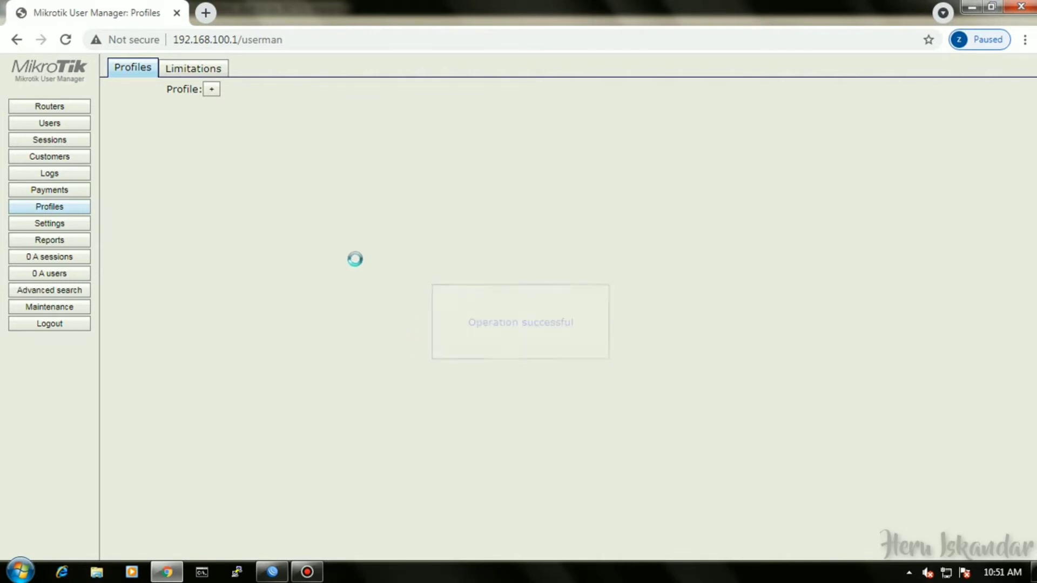
{"action": "left_click", "coordinate": [208, 93]}
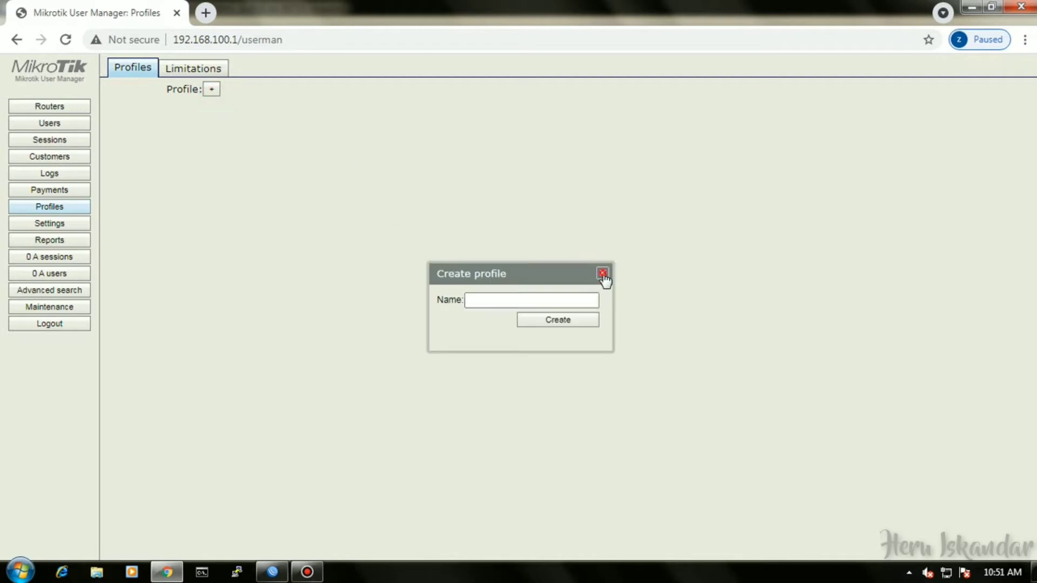
{"action": "left_click", "coordinate": [602, 273]}
{"action": "left_click", "coordinate": [193, 68]}
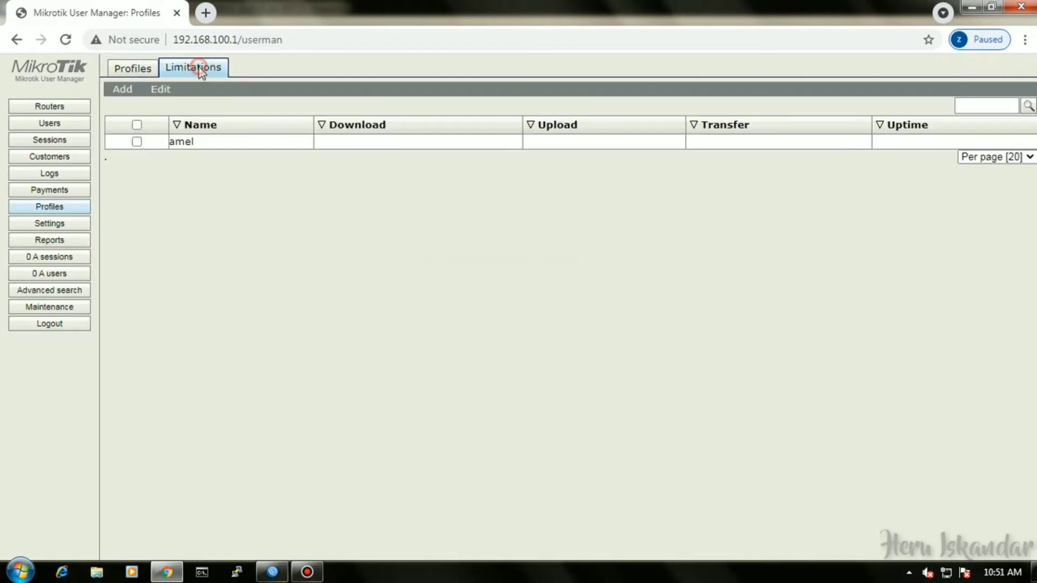
Remove the existing amel limitation.
{"action": "left_click", "coordinate": [136, 125]}
{"action": "left_click", "coordinate": [154, 89]}
{"action": "left_click", "coordinate": [170, 106]}
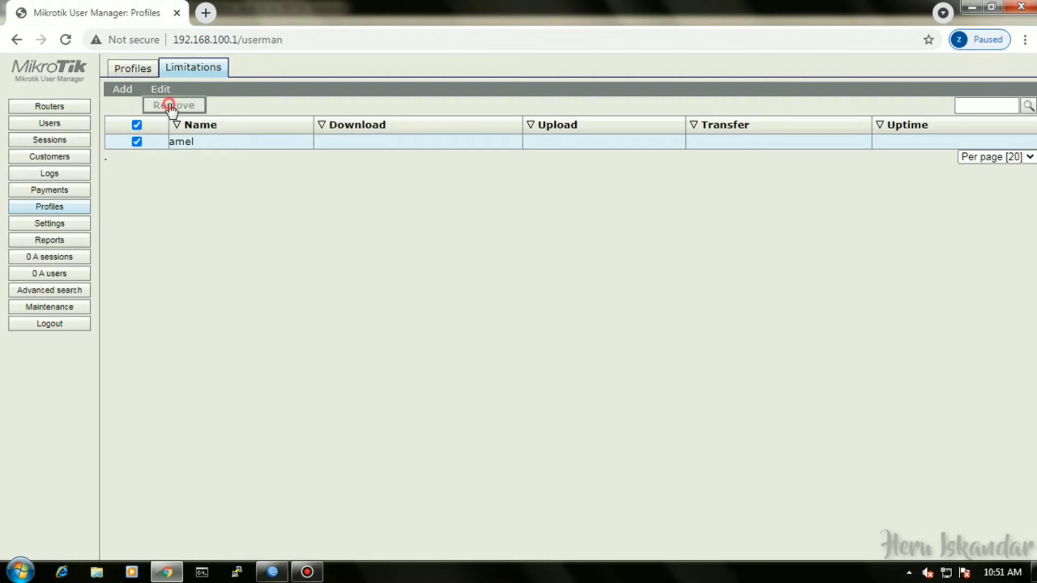
{"action": "left_click", "coordinate": [568, 145]}
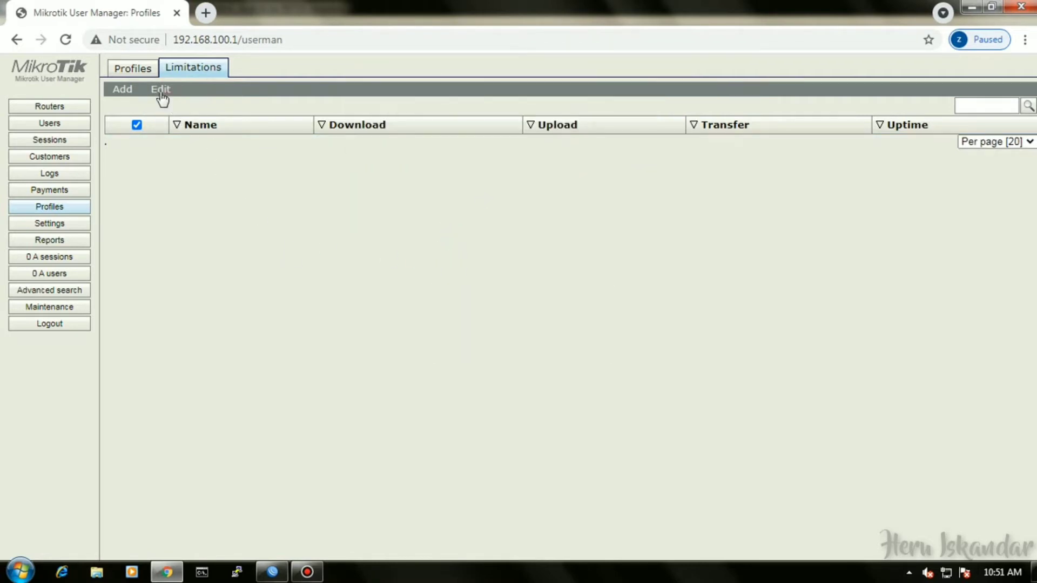
Create a new limitation named UKK and return to the Profiles page.
{"action": "left_click", "coordinate": [123, 90]}
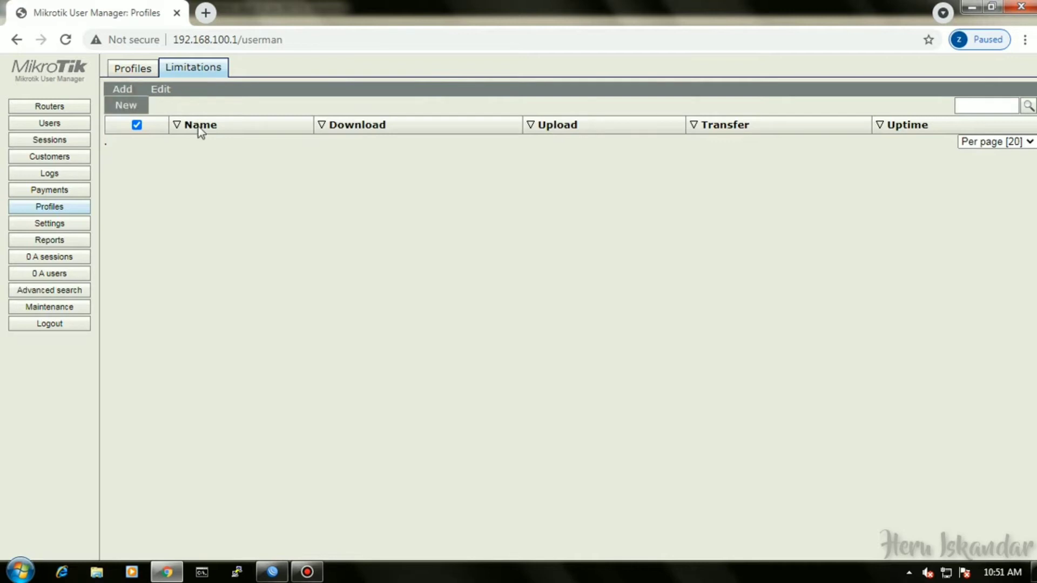
{"action": "left_click", "coordinate": [122, 106]}
{"action": "left_click", "coordinate": [506, 136]}
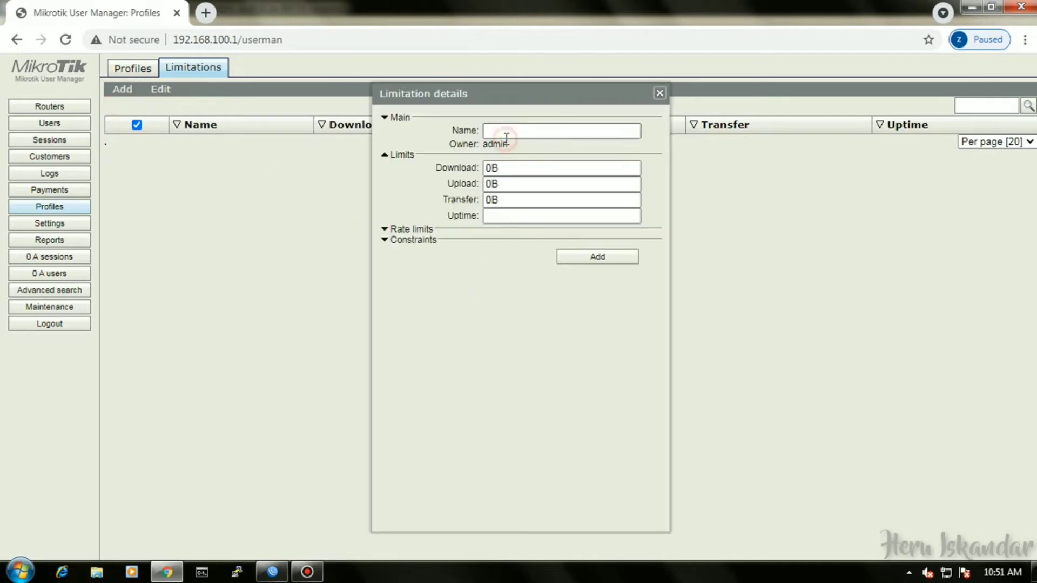
{"action": "type", "text": "U"}
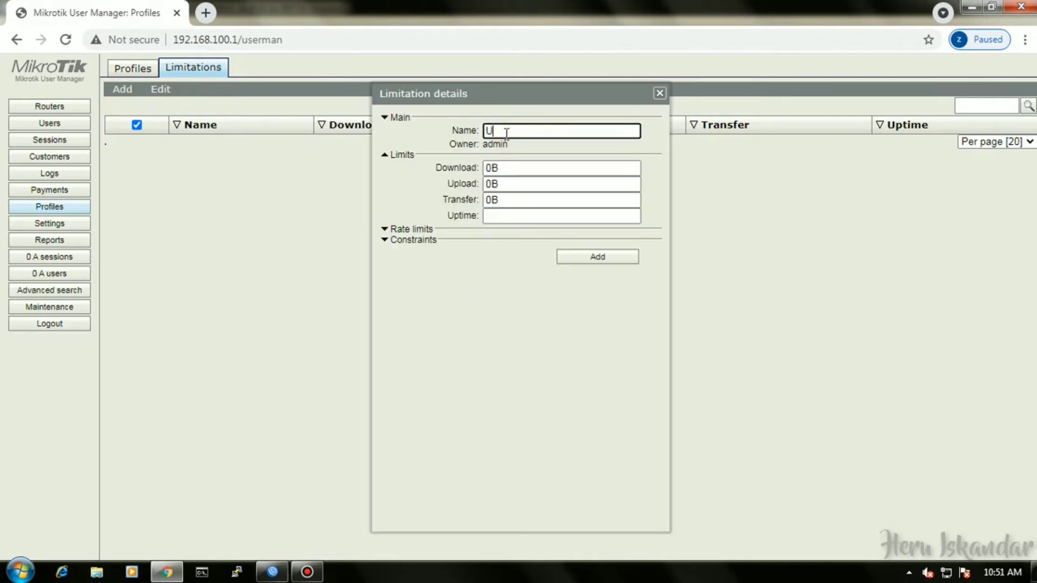
{"action": "type", "text": "KK"}
{"action": "left_click", "coordinate": [597, 260]}
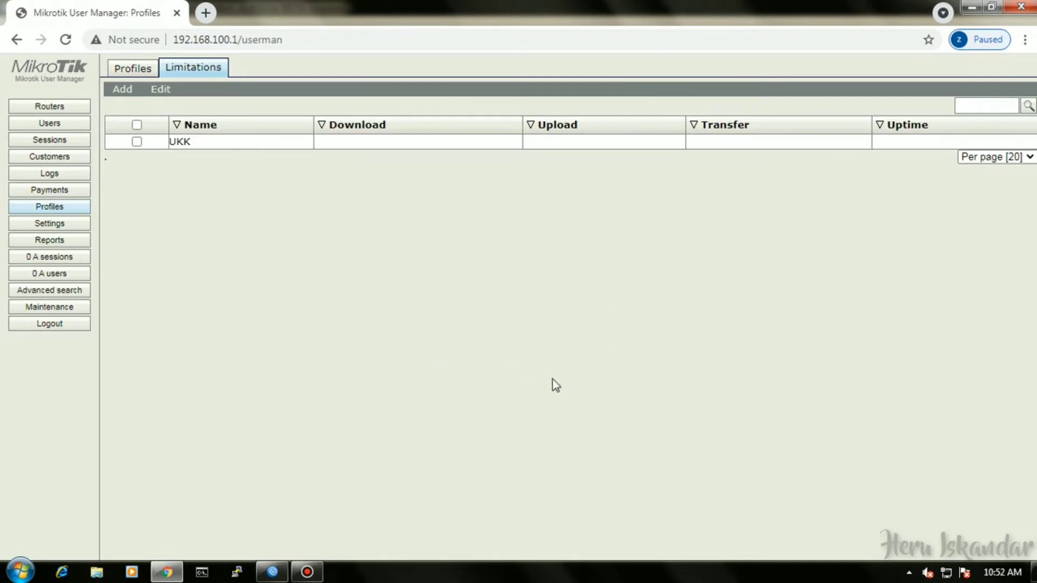
{"action": "left_click", "coordinate": [129, 69]}
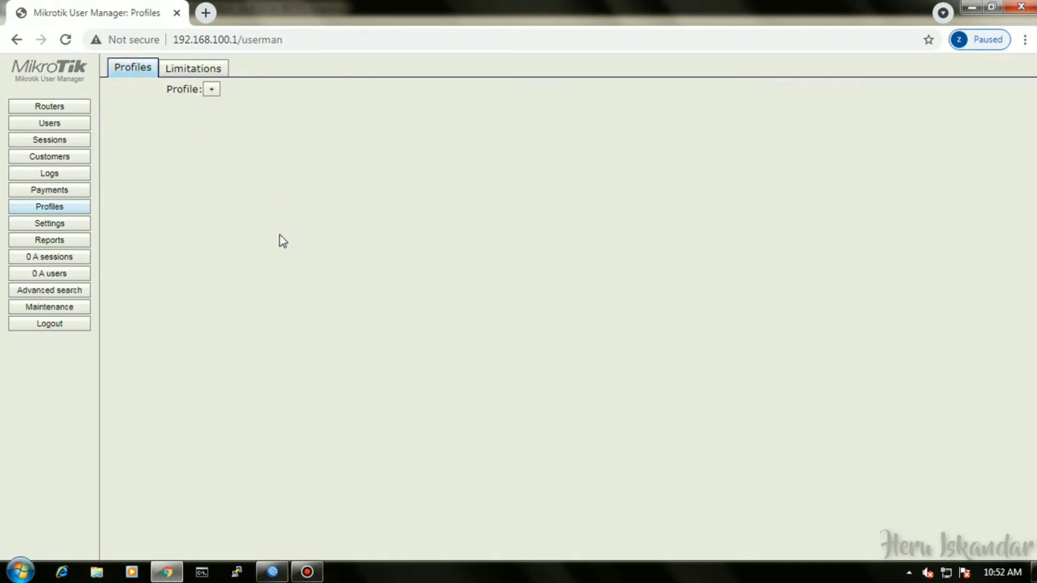
Create a new profile named Paket4.
{"action": "left_click", "coordinate": [211, 89]}
{"action": "left_click", "coordinate": [489, 301]}
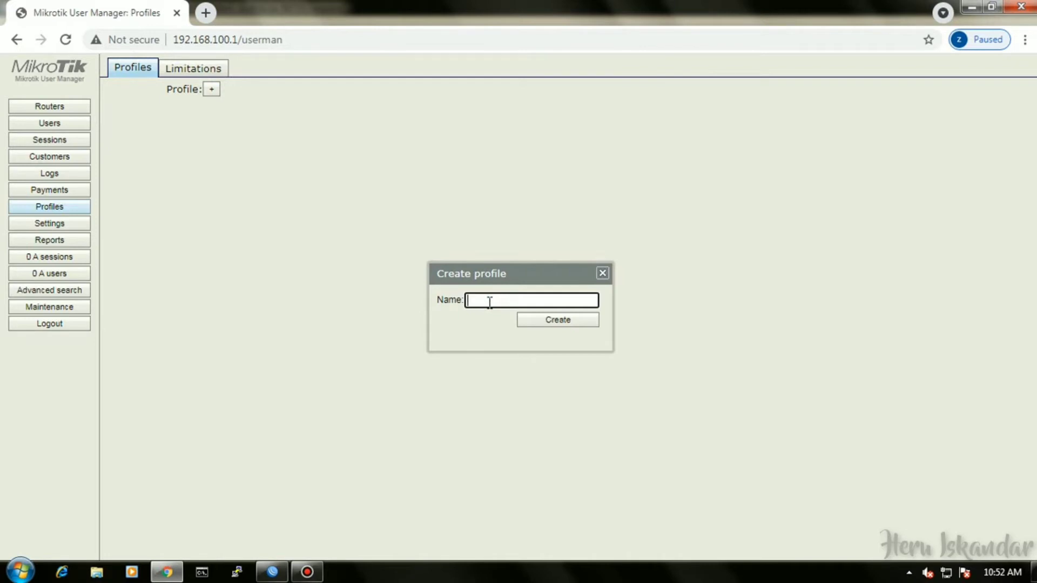
{"action": "left_click", "coordinate": [572, 324]}
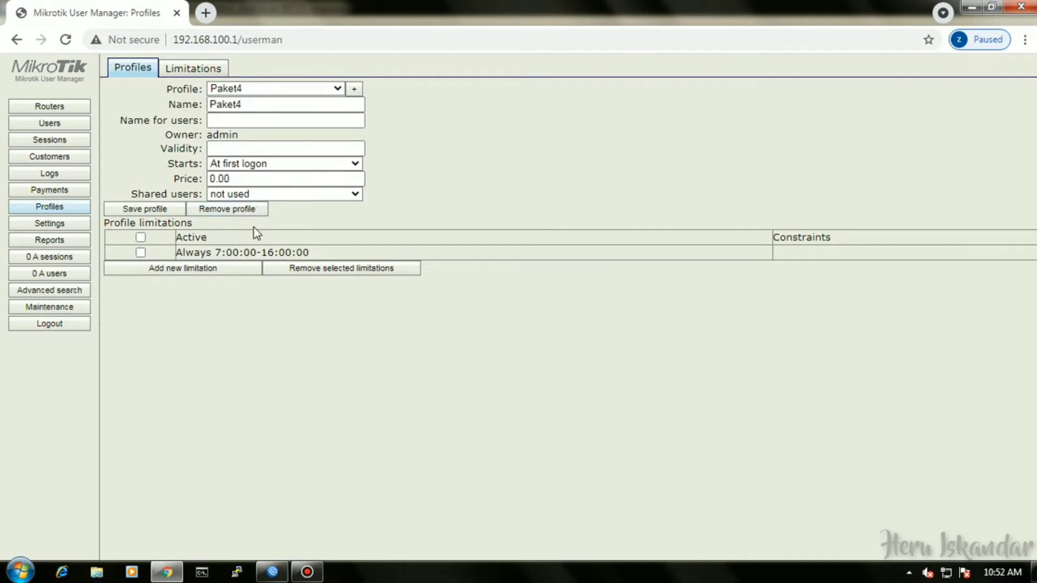
Add a UKK limitation period to Paket4 starting at 07:00:00.
{"action": "left_click", "coordinate": [210, 270]}
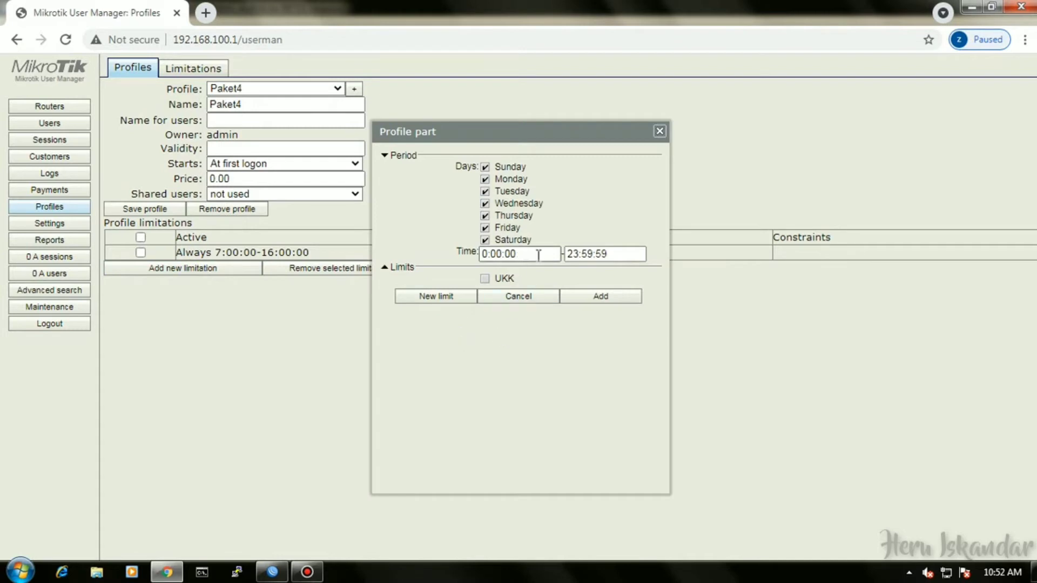
{"action": "left_click", "coordinate": [485, 278]}
{"action": "left_click_drag", "start_coordinate": [526, 256], "coordinate": [482, 254]}
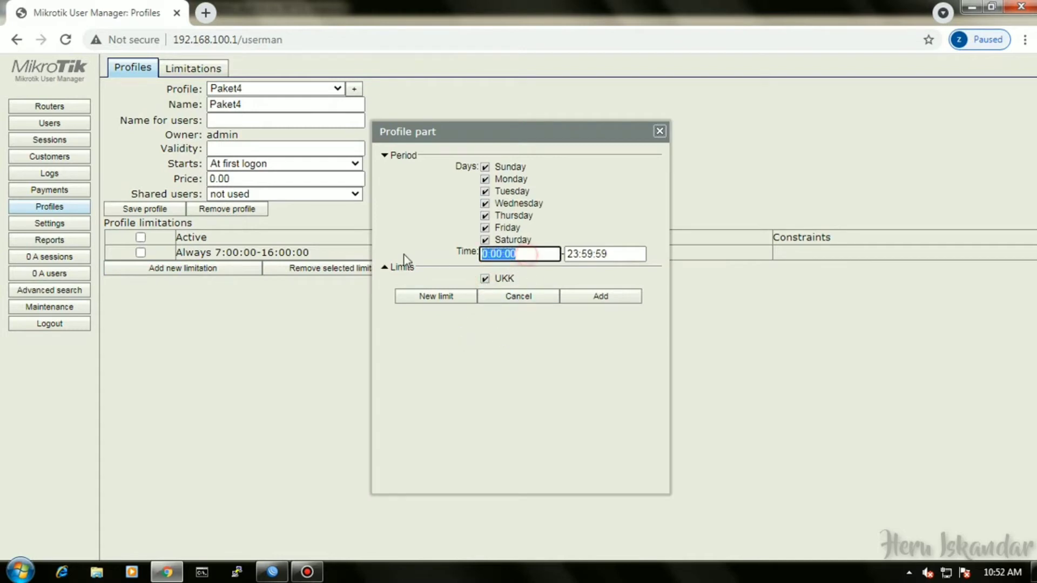
{"action": "left_click", "coordinate": [487, 256]}
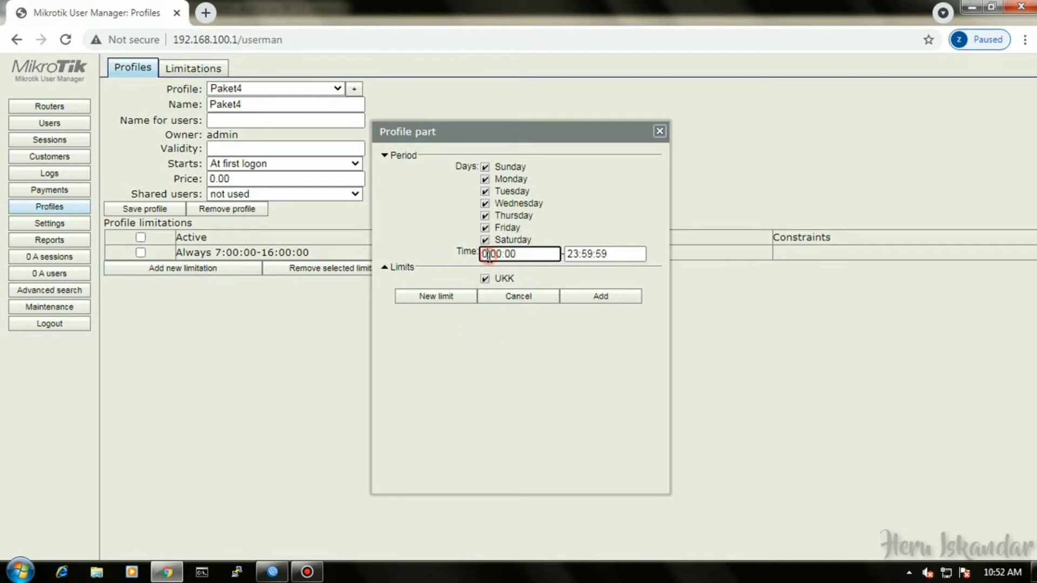
{"action": "type", "text": "7"}
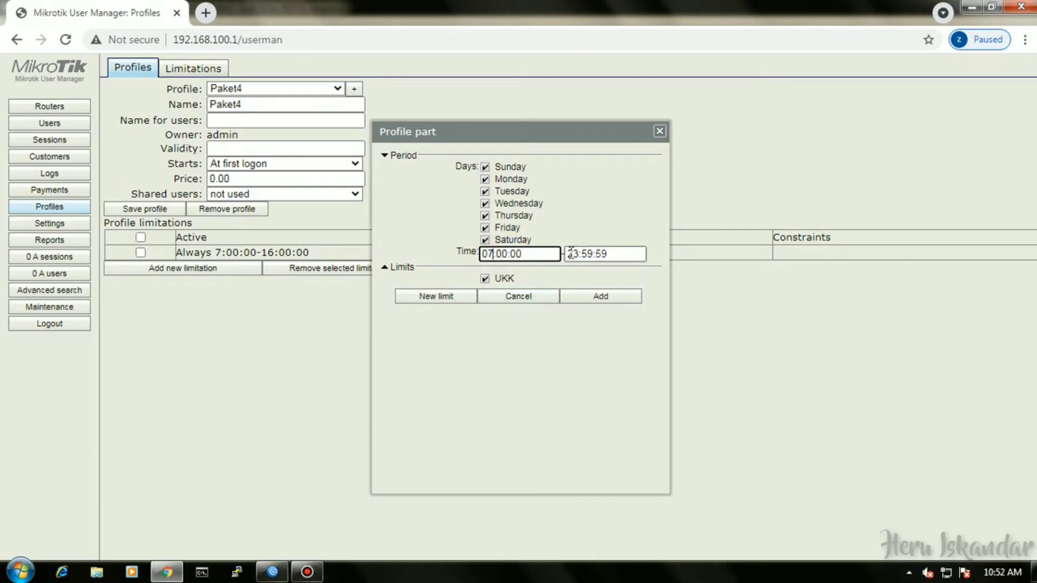
Set the period's end time to 16:00:00 and add it to the profile.
{"action": "left_click_drag", "start_coordinate": [536, 255], "coordinate": [446, 255]}
{"action": "key", "text": "ctrl+c"}
{"action": "left_click_drag", "start_coordinate": [617, 255], "coordinate": [524, 262]}
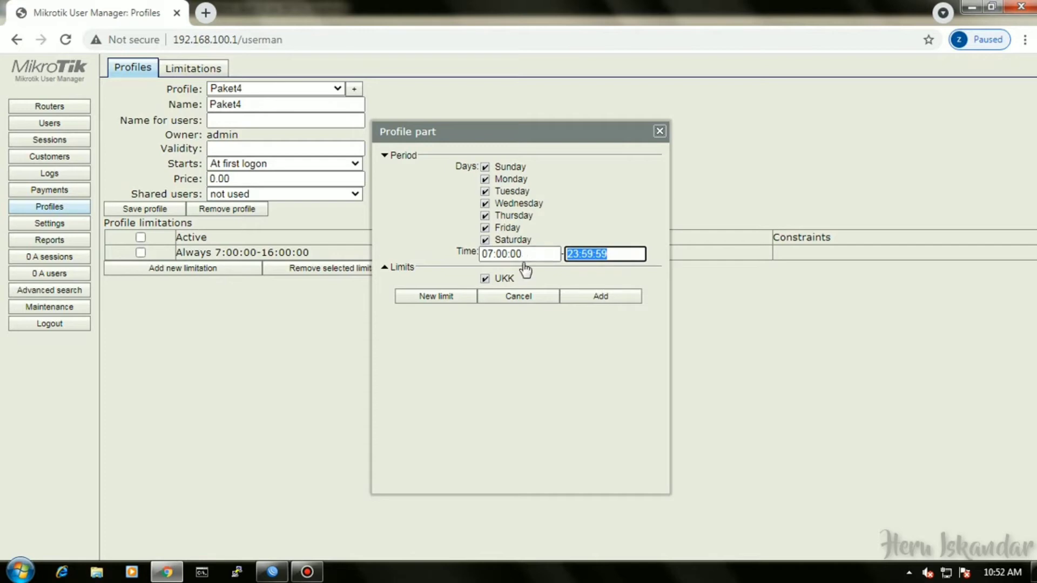
{"action": "key", "text": "ctrl+v"}
{"action": "left_click", "coordinate": [580, 258]}
{"action": "key", "text": "BackSpace"}
{"action": "key", "text": "BackSpace"}
{"action": "type", "text": "16"}
{"action": "left_click", "coordinate": [597, 300]}
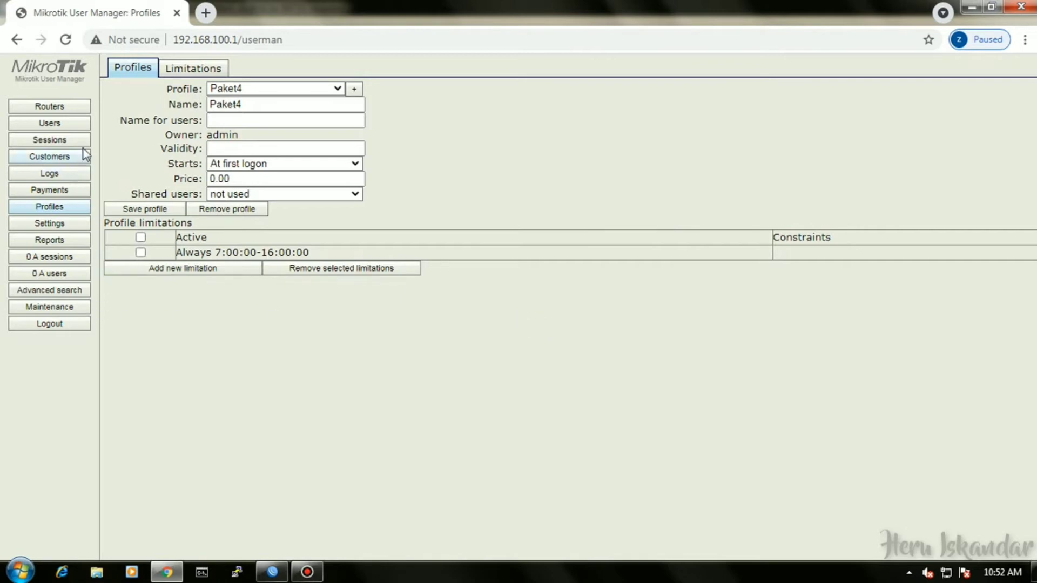
{"action": "left_click", "coordinate": [79, 125]}
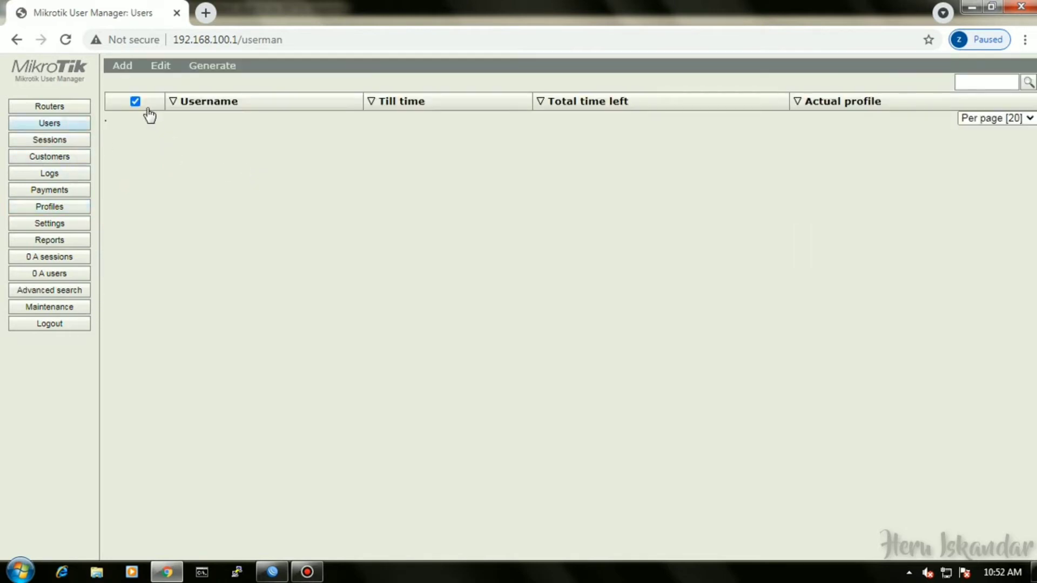
Batch-create 20 users prefixed heru with 3-character usernames and passwords on profile Paket4.
{"action": "left_click", "coordinate": [133, 69]}
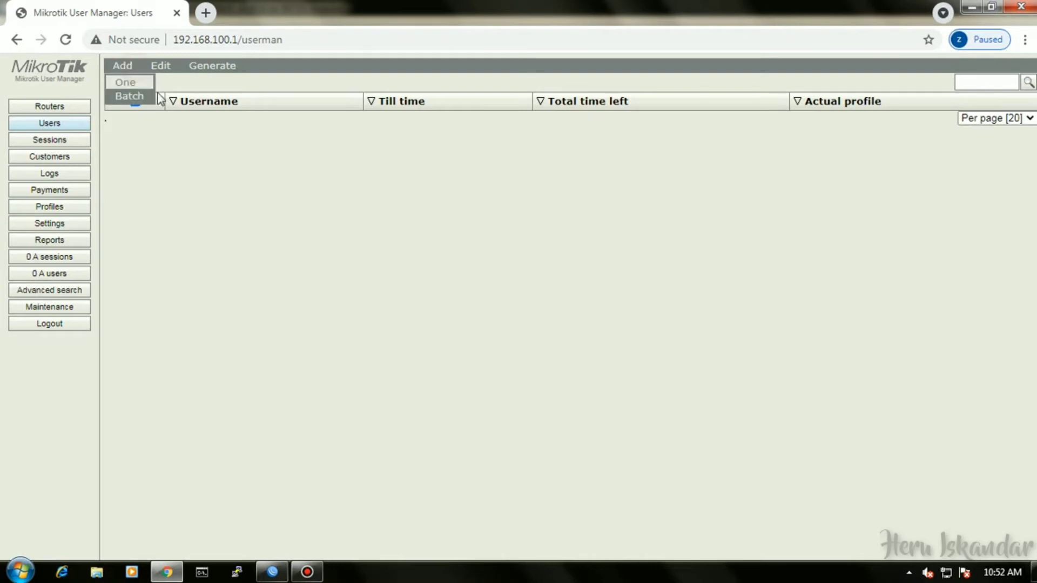
{"action": "left_click", "coordinate": [136, 100]}
{"action": "double_click", "coordinate": [489, 160]}
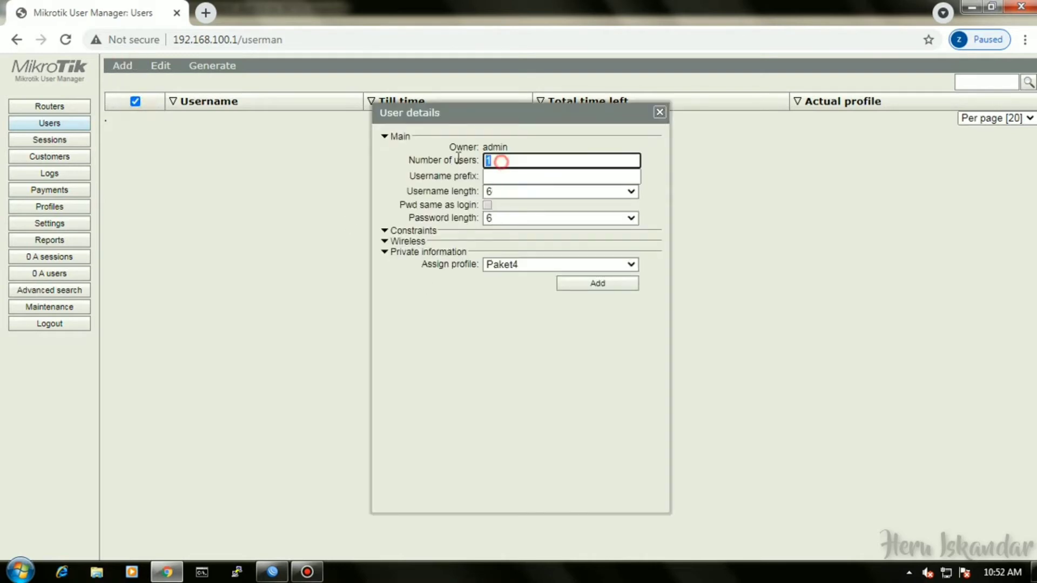
{"action": "type", "text": "20"}
{"action": "left_click", "coordinate": [500, 177]}
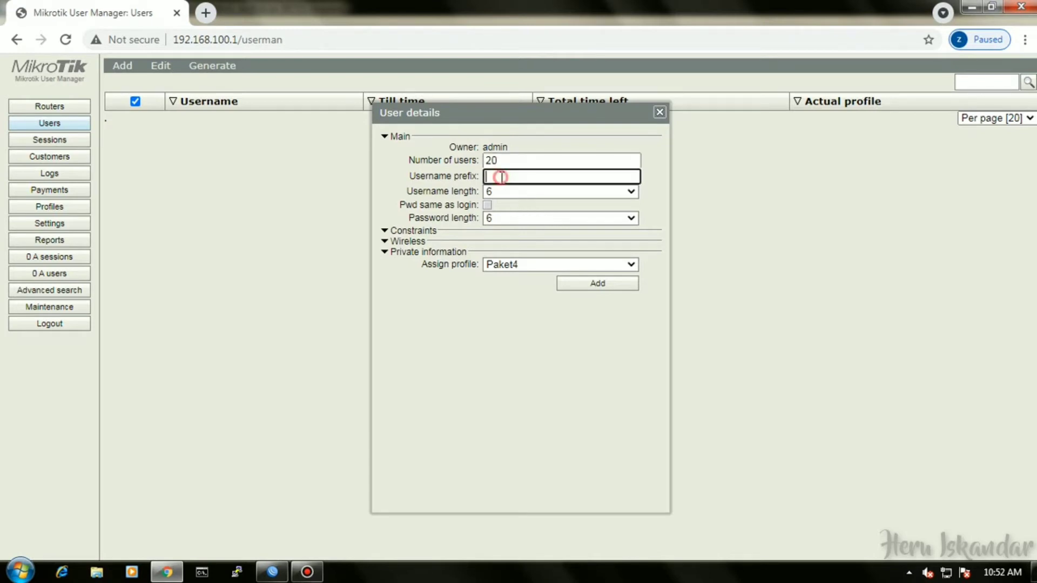
{"action": "type", "text": "heru"}
{"action": "left_click", "coordinate": [513, 194]}
{"action": "left_click", "coordinate": [514, 204]}
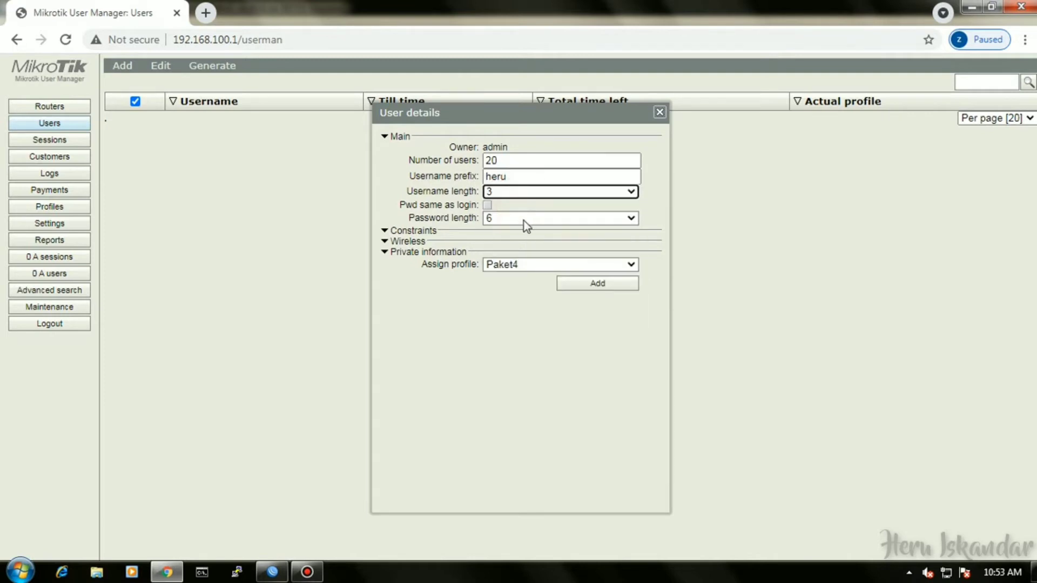
{"action": "left_click", "coordinate": [524, 219]}
{"action": "left_click", "coordinate": [528, 233]}
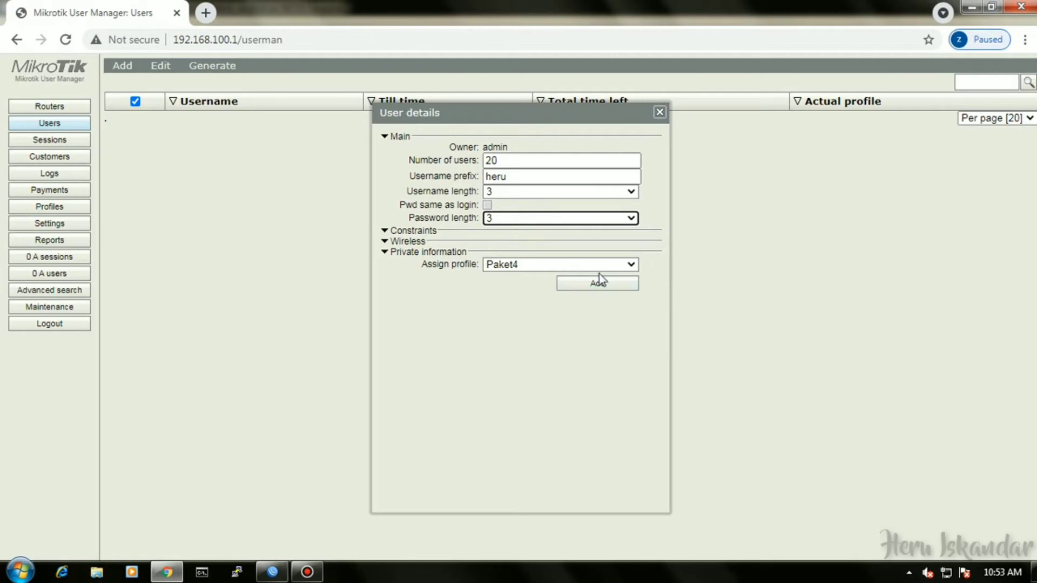
{"action": "left_click", "coordinate": [602, 287]}
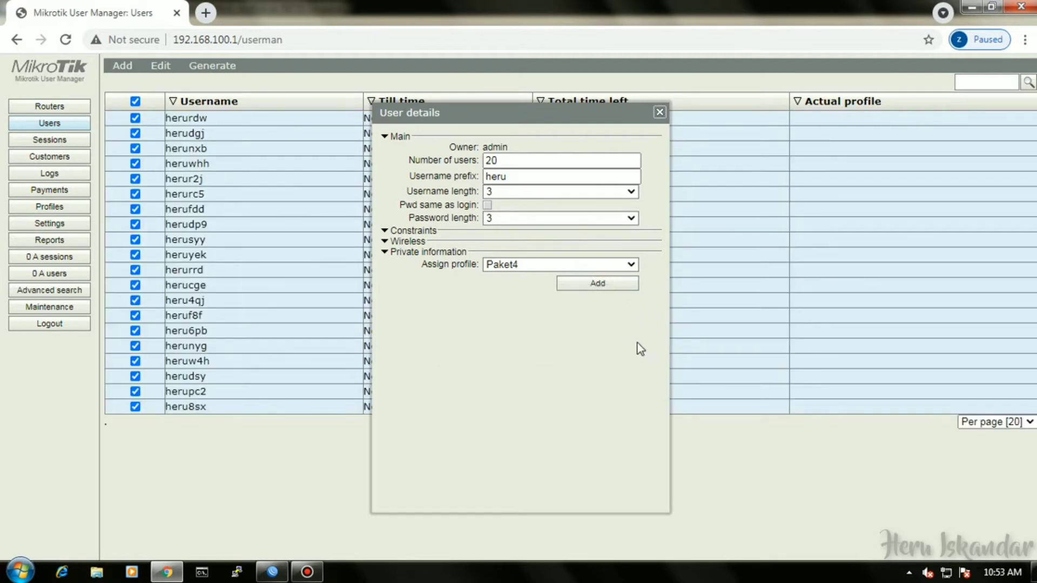
Generate a CSV of the heru users' logins and passwords, then return to WinBox.
{"action": "left_click", "coordinate": [660, 112]}
{"action": "left_click", "coordinate": [229, 66]}
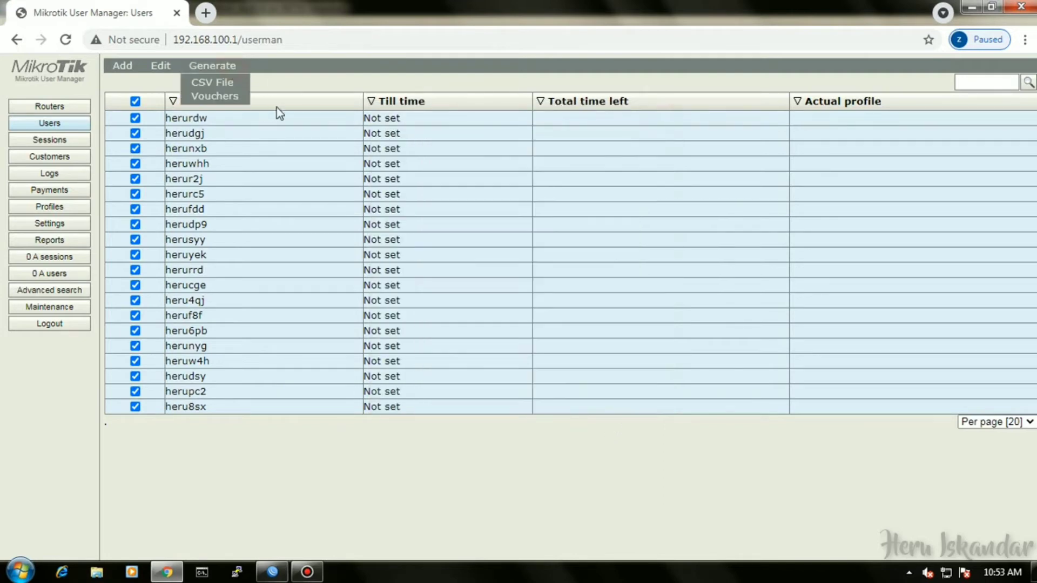
{"action": "left_click", "coordinate": [225, 85]}
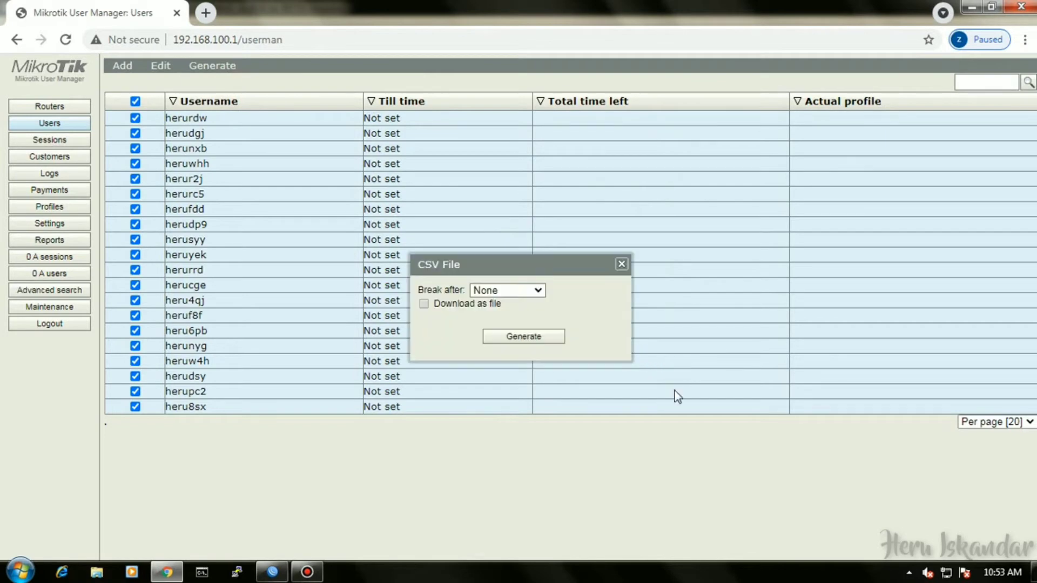
{"action": "left_click", "coordinate": [520, 337]}
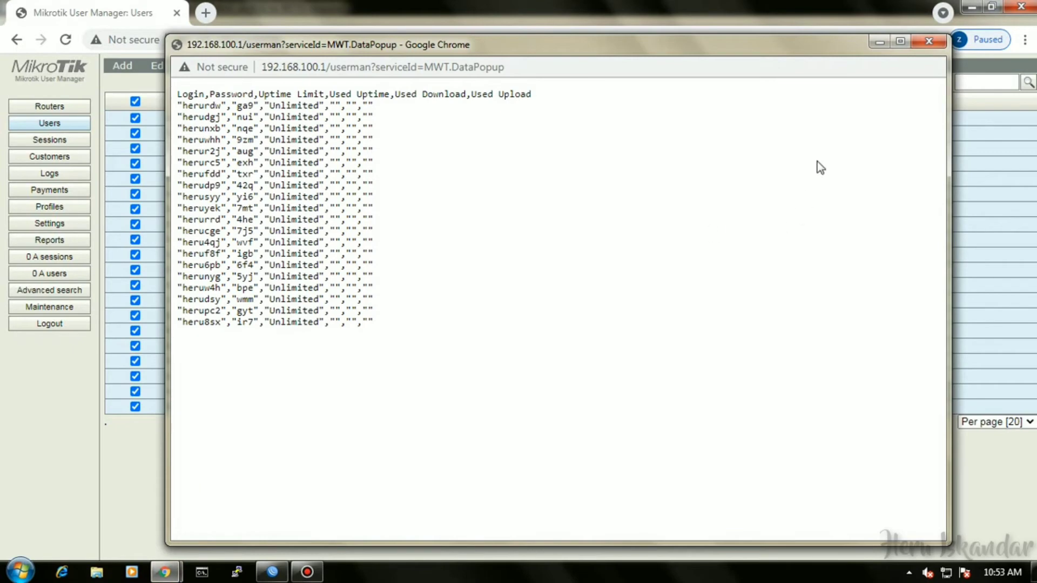
{"action": "left_click", "coordinate": [879, 43]}
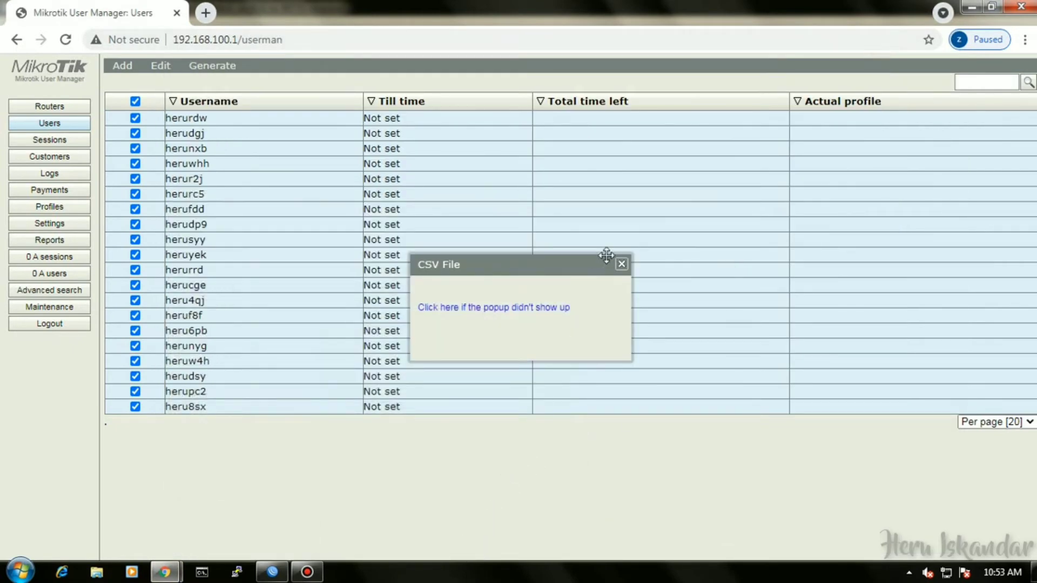
{"action": "left_click", "coordinate": [622, 264]}
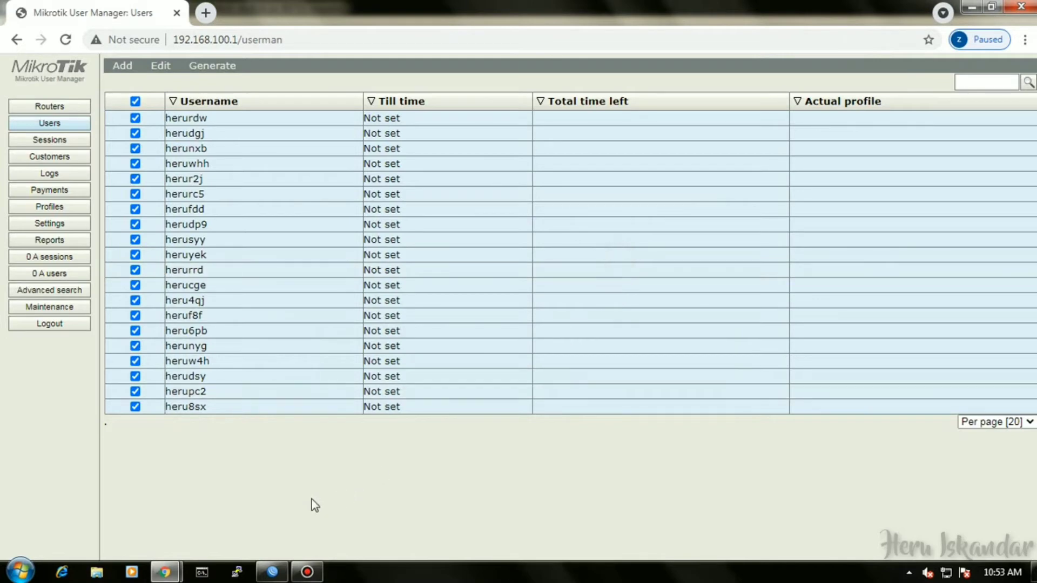
{"action": "left_click", "coordinate": [272, 572]}
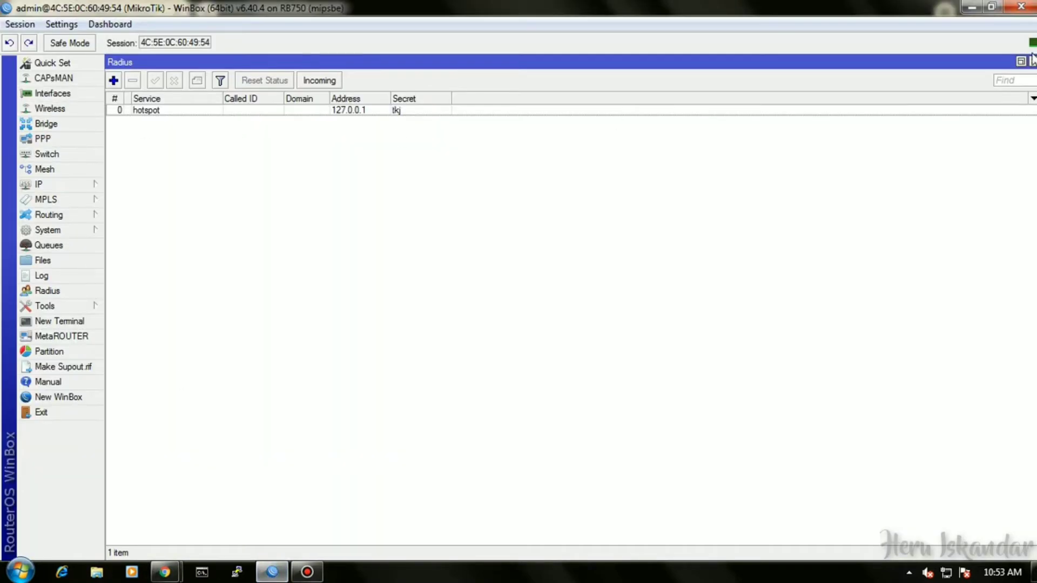
Close the RADIUS list and open the Firewall Layer7 Protocols list.
{"action": "left_click", "coordinate": [1032, 62]}
{"action": "left_click", "coordinate": [44, 184]}
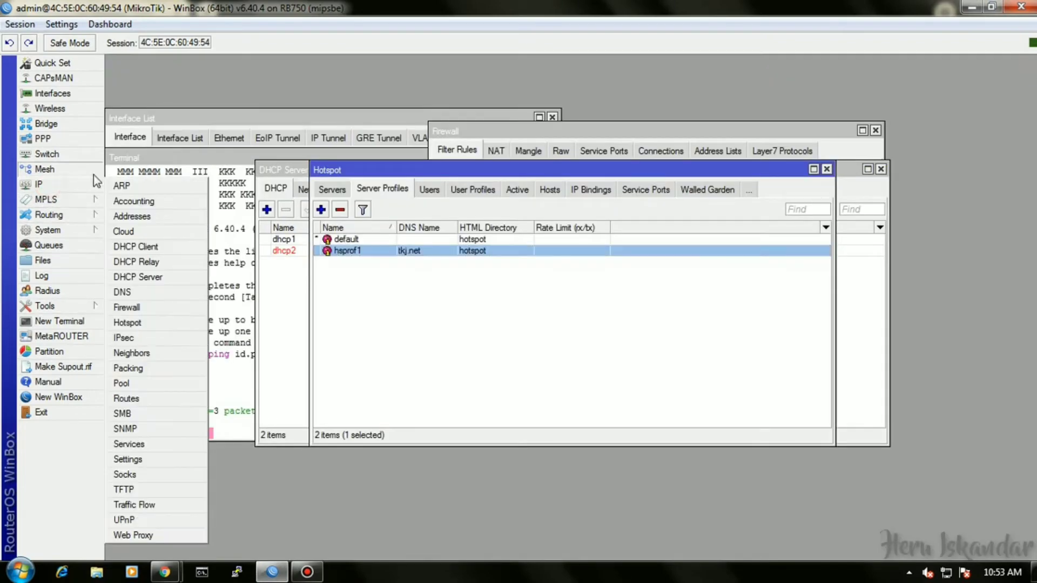
{"action": "left_click", "coordinate": [152, 305]}
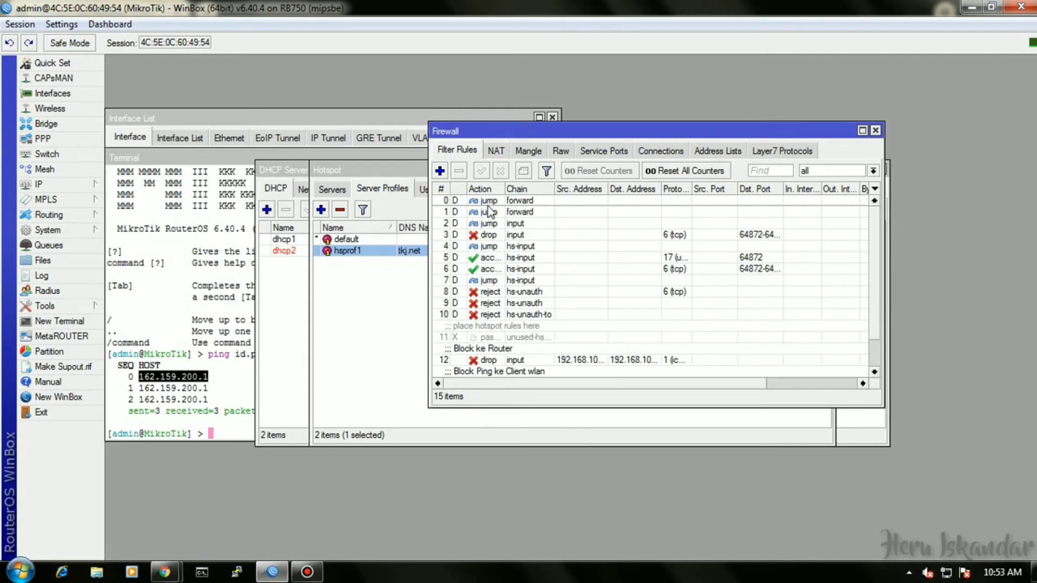
{"action": "left_click", "coordinate": [765, 154]}
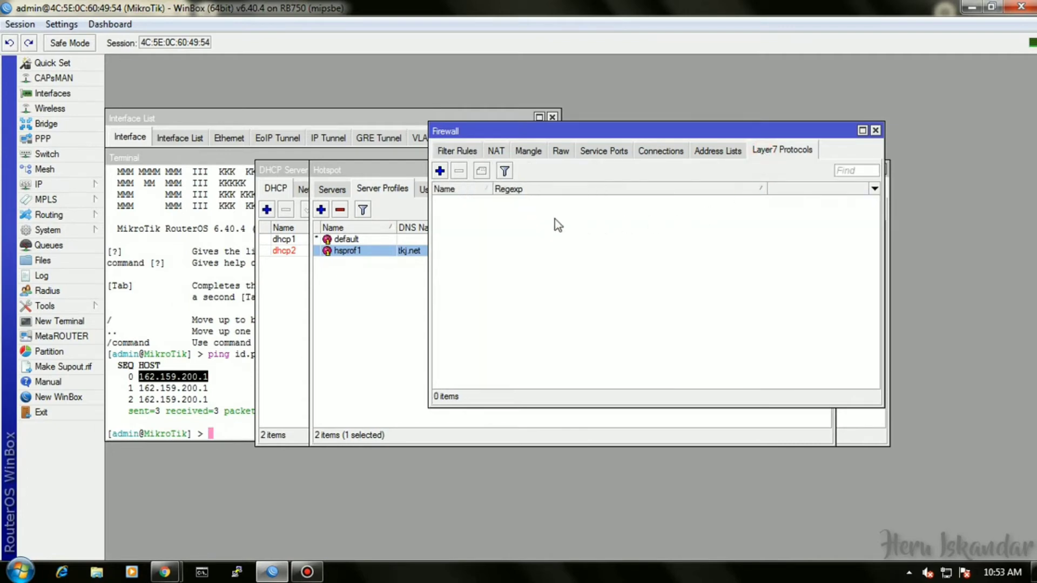
Add a Layer7 protocol named linux with a regexp beginning ^.+(linux.org.
{"action": "left_click", "coordinate": [440, 171]}
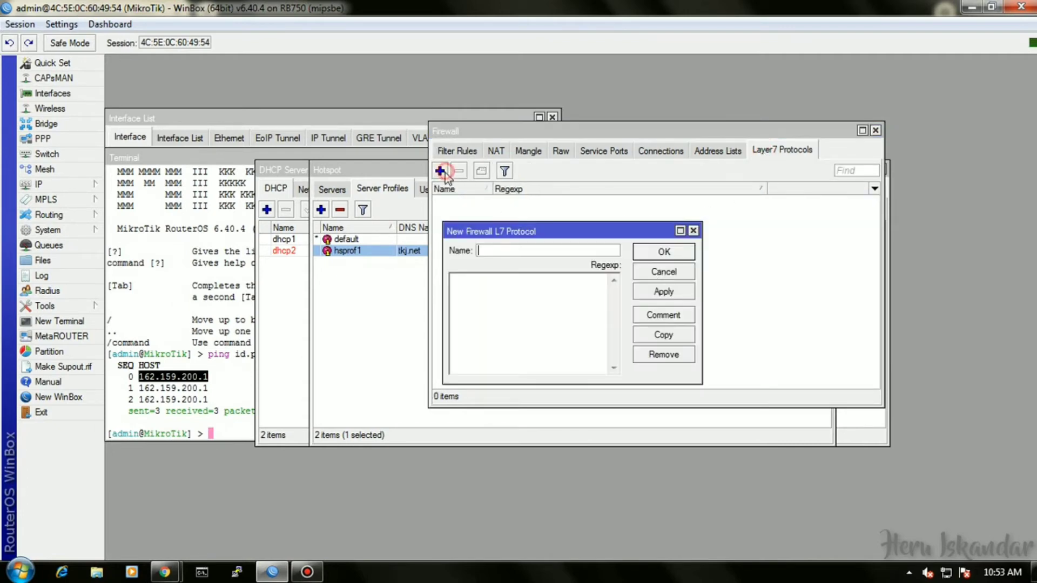
{"action": "type", "text": "linux"}
{"action": "left_click", "coordinate": [519, 306]}
{"action": "type", "text": "^.=(linux.org).*$"}
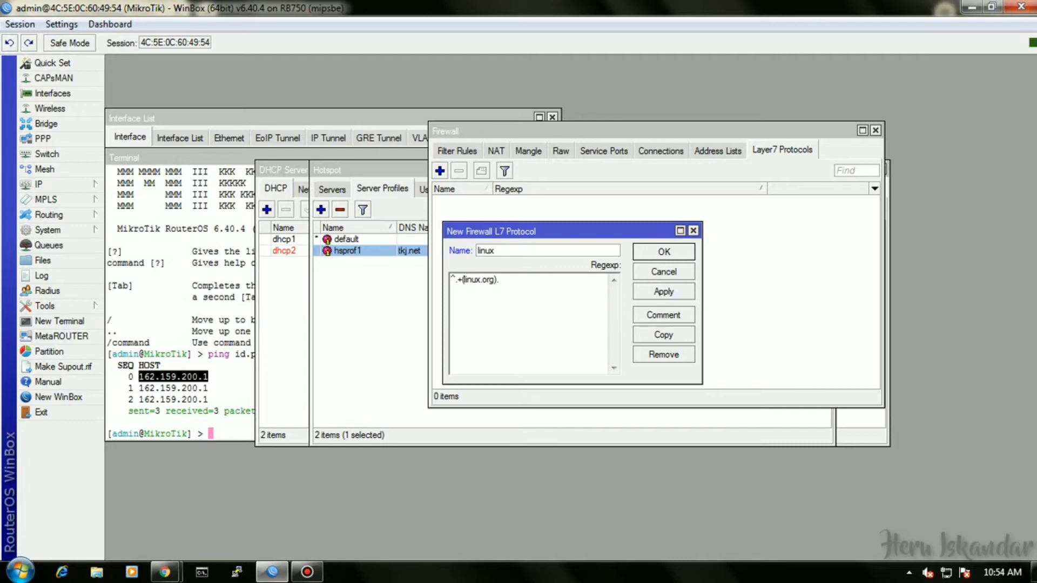
Finish the linux Layer7 regexp ^.+(linux.org).*$, save it, and show the Filter Rules list.
{"action": "type", "text": ").*$"}
{"action": "left_click", "coordinate": [672, 253]}
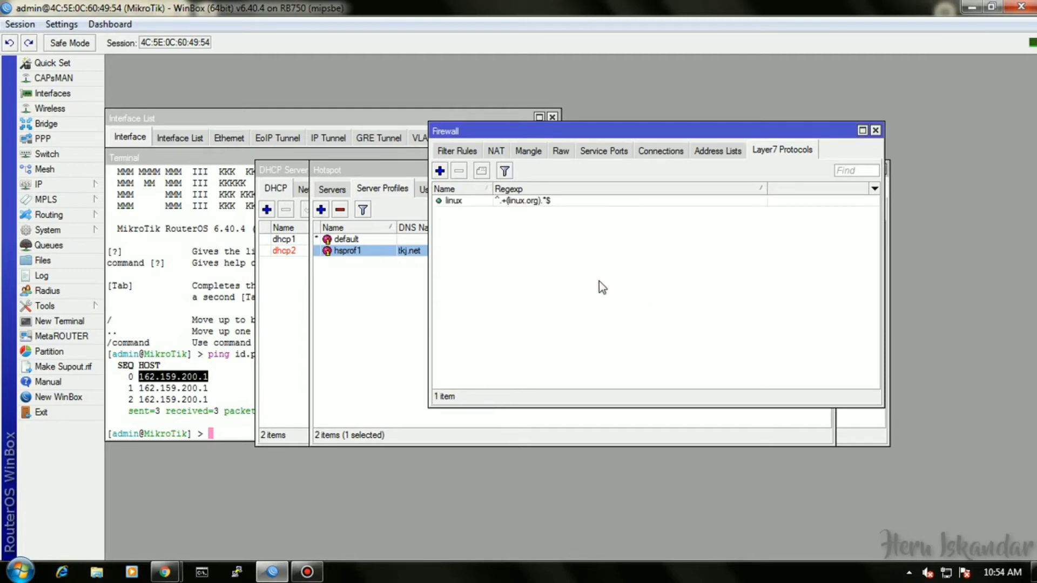
{"action": "left_click_drag", "start_coordinate": [482, 131], "coordinate": [482, 141]}
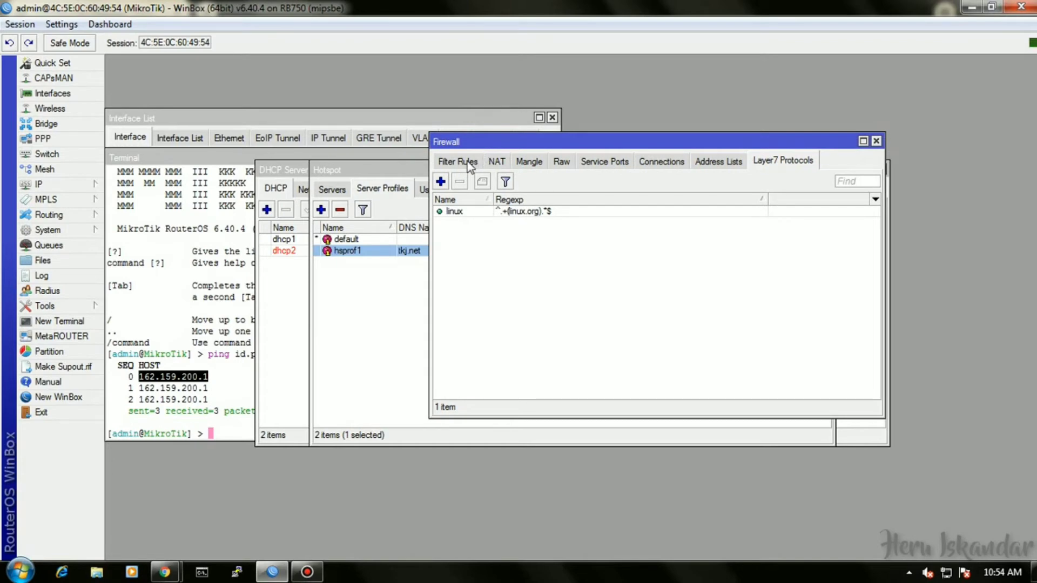
{"action": "left_click", "coordinate": [468, 162]}
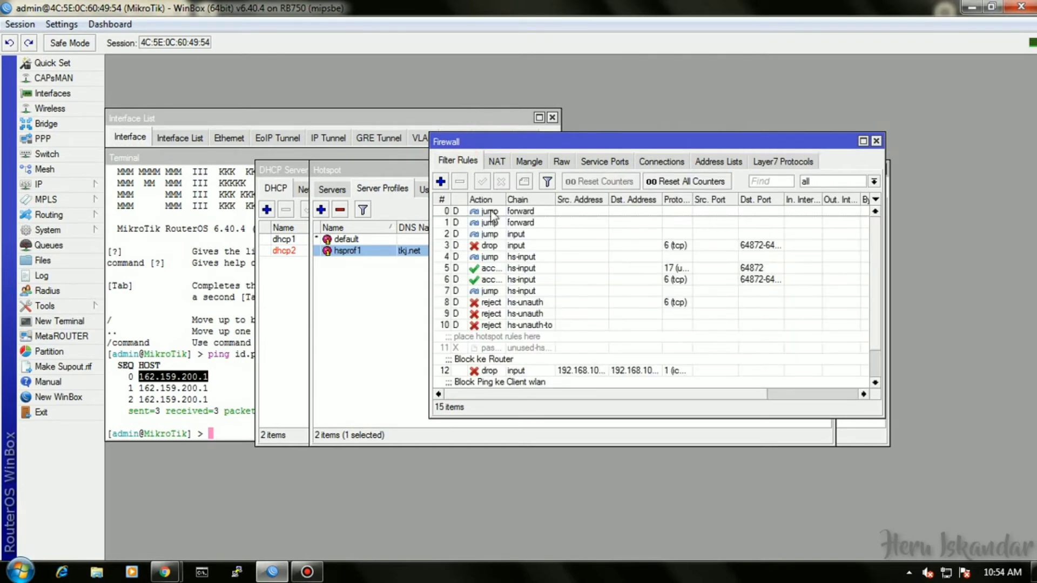
Start a new filter rule matching TCP destination port 443 and the linux Layer7 protocol.
{"action": "left_click", "coordinate": [441, 181]}
{"action": "left_click", "coordinate": [459, 131]}
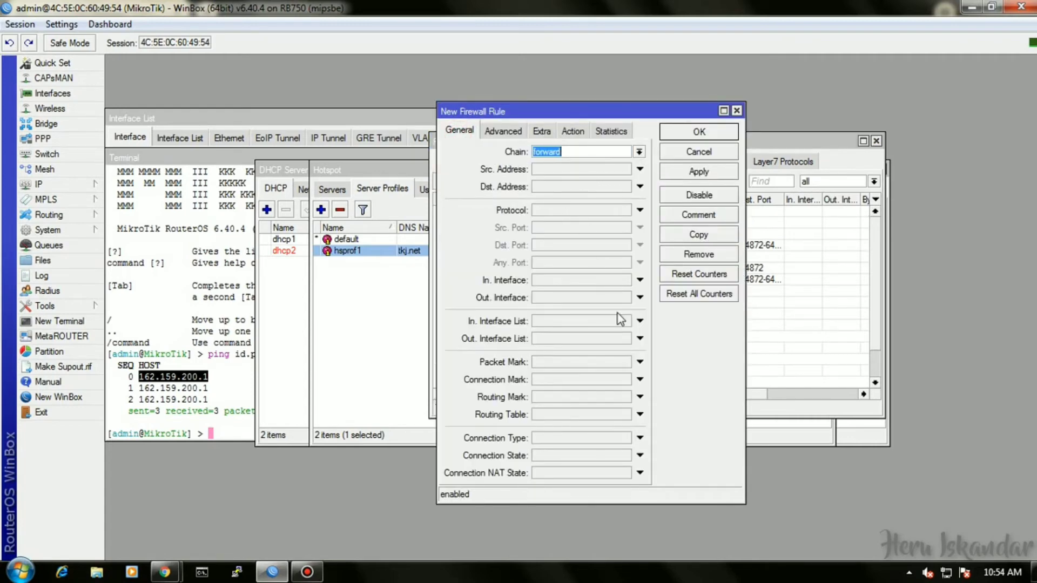
{"action": "left_click", "coordinate": [562, 210]}
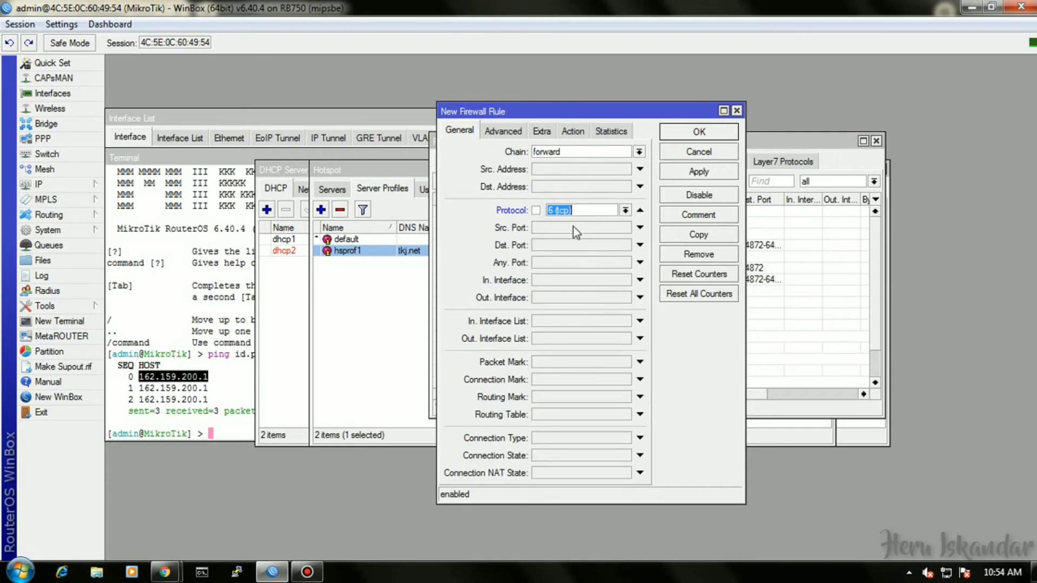
{"action": "left_click", "coordinate": [540, 245]}
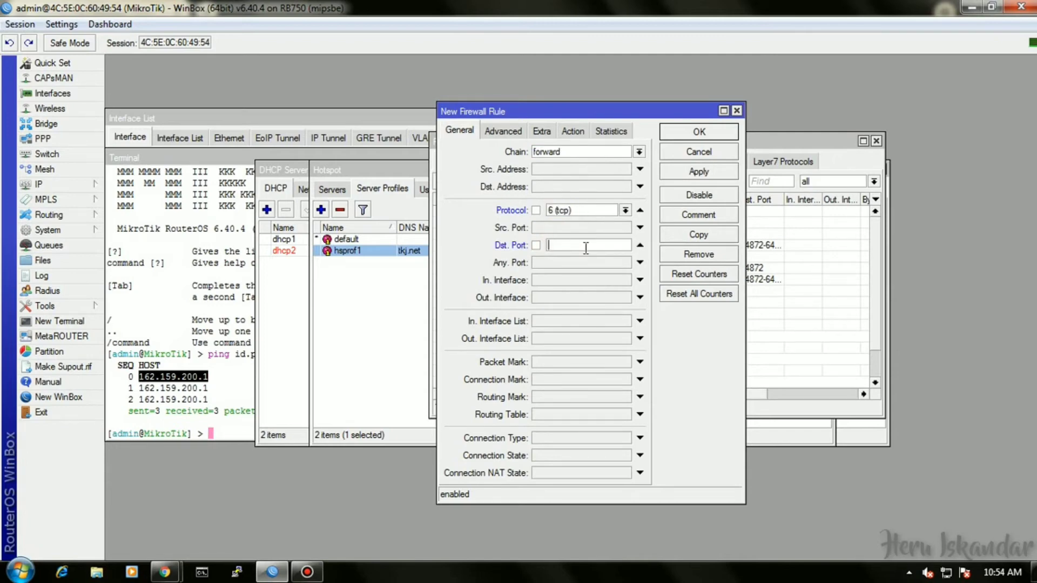
{"action": "type", "text": "443"}
{"action": "left_click", "coordinate": [503, 131]}
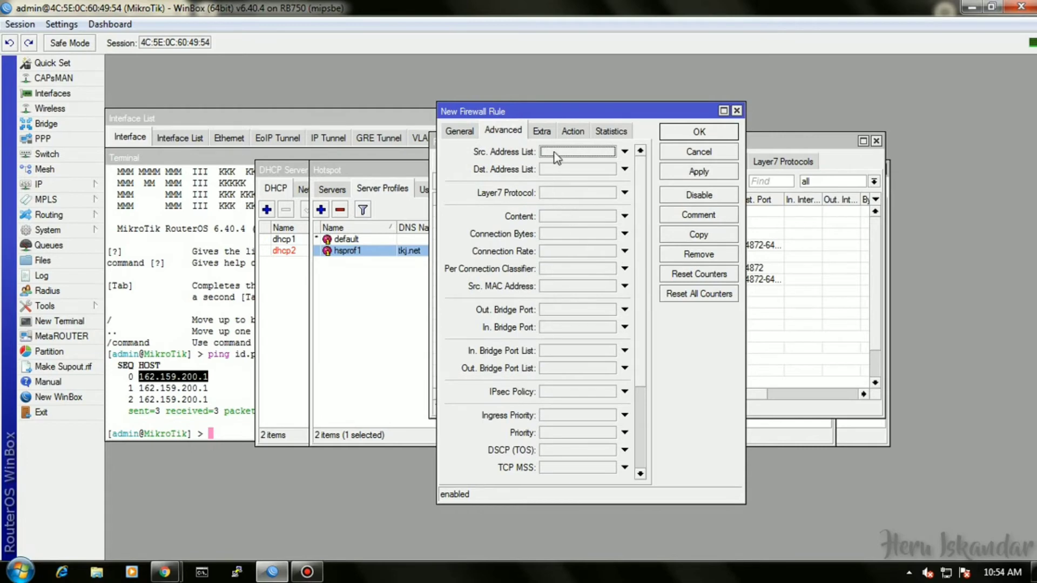
{"action": "left_click", "coordinate": [561, 193]}
{"action": "left_click", "coordinate": [587, 206]}
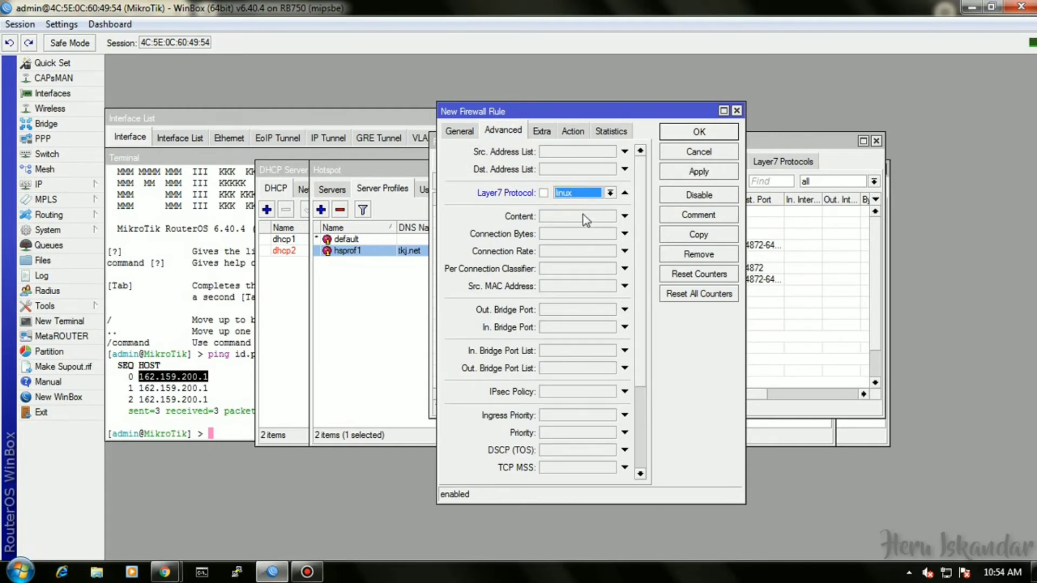
{"action": "left_click", "coordinate": [582, 216]}
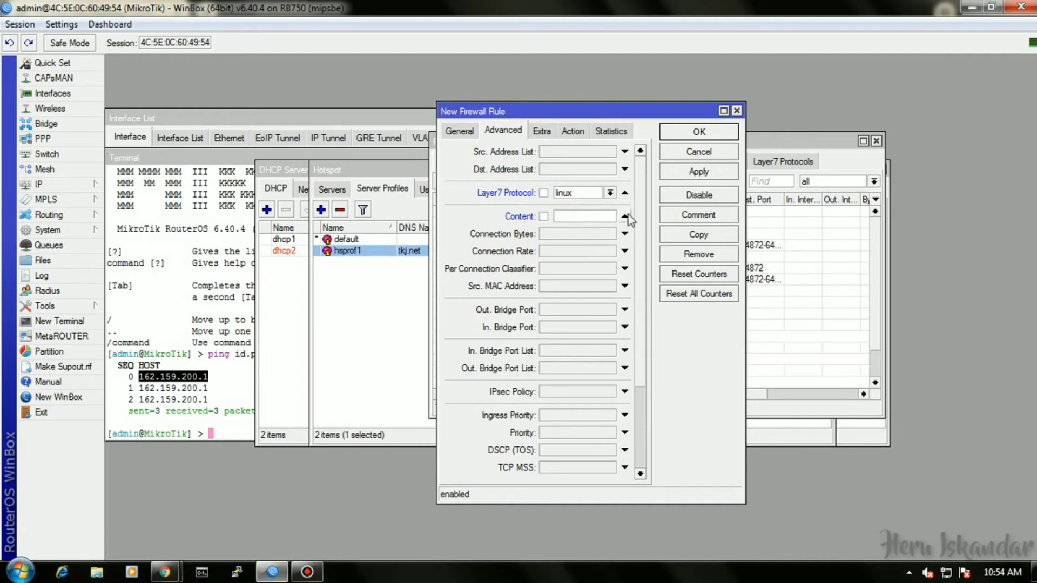
Set the rule's action to drop, comment it 'Block Linux', and save it.
{"action": "left_click", "coordinate": [573, 130]}
{"action": "left_click", "coordinate": [532, 151]}
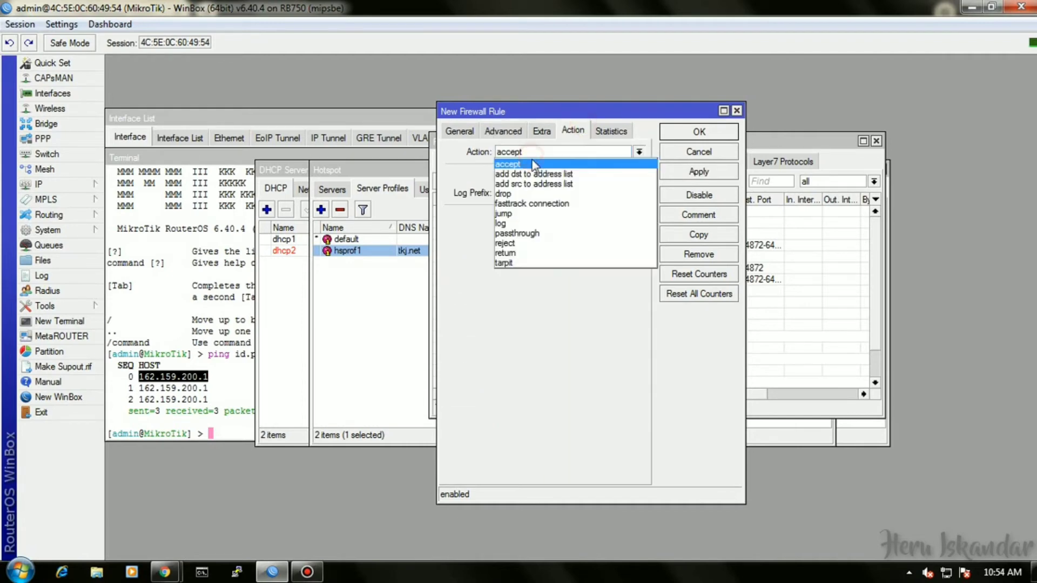
{"action": "left_click", "coordinate": [531, 197]}
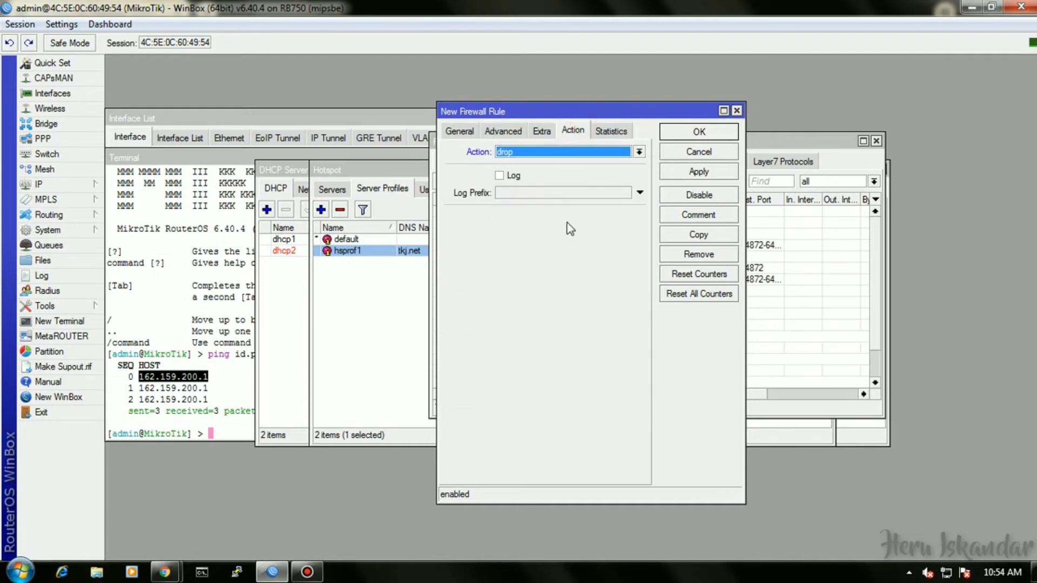
{"action": "left_click", "coordinate": [686, 215]}
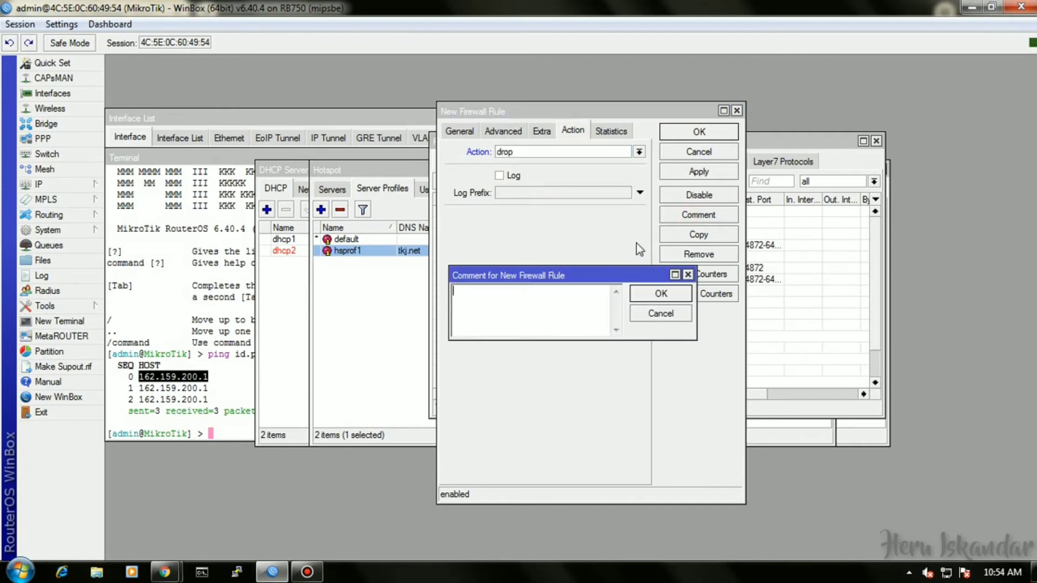
{"action": "type", "text": "Block Linux"}
{"action": "left_click", "coordinate": [661, 293]}
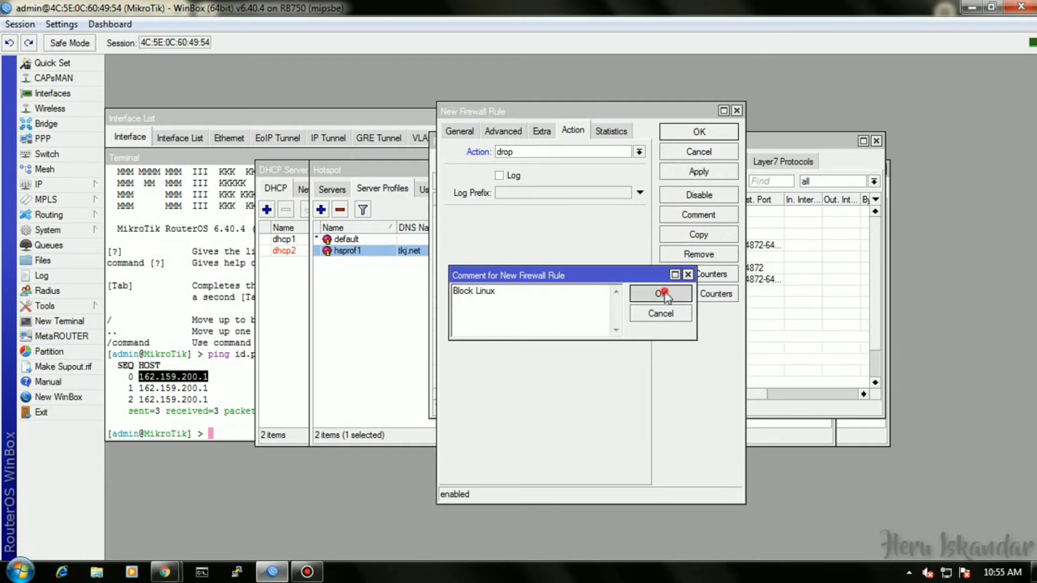
{"action": "left_click", "coordinate": [705, 135]}
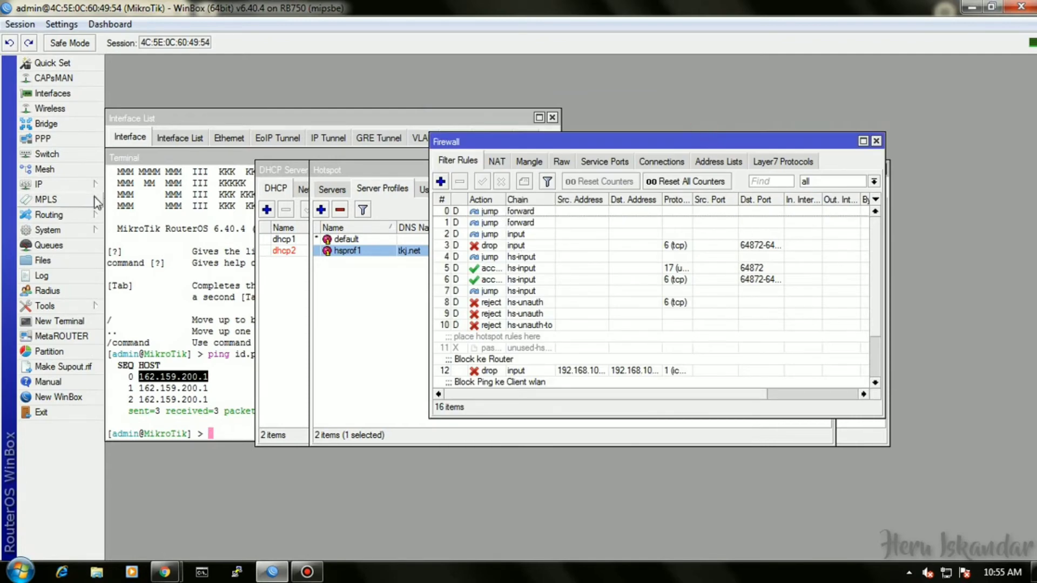
Start another filter rule matching TCP destination port 80 with content '.mp3'.
{"action": "left_click", "coordinate": [440, 181]}
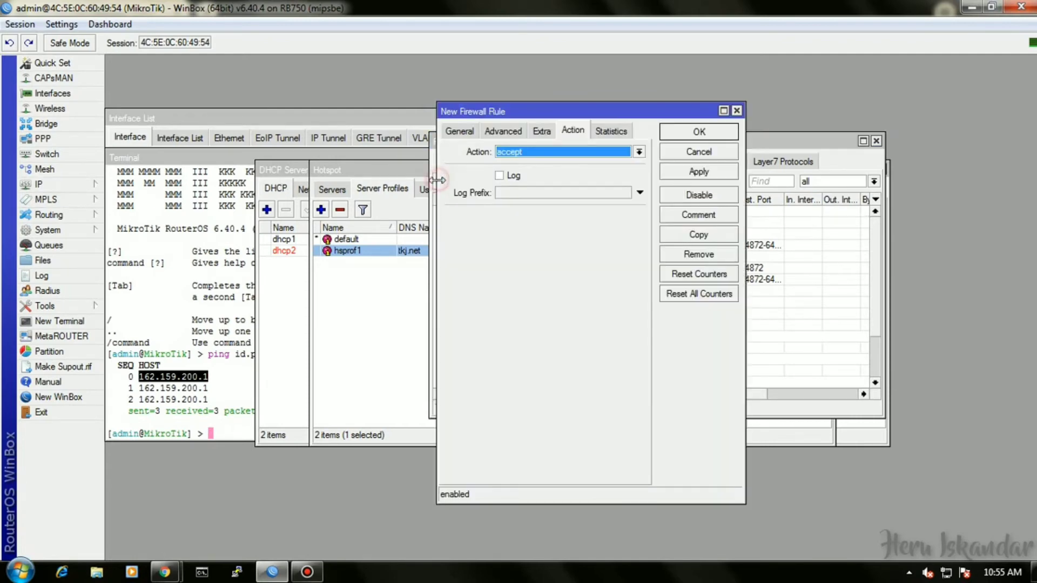
{"action": "left_click", "coordinate": [471, 132]}
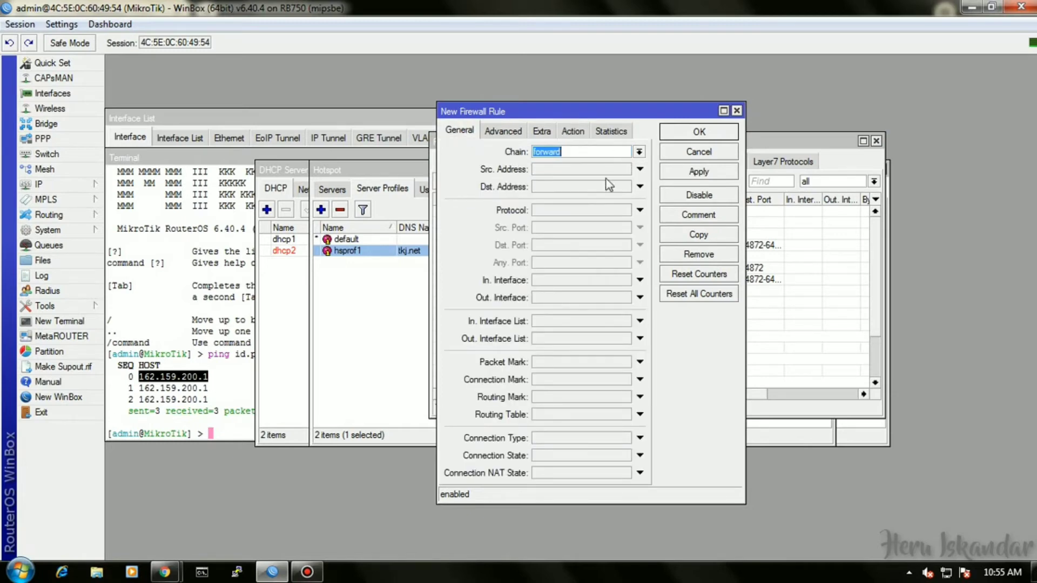
{"action": "left_click", "coordinate": [556, 210]}
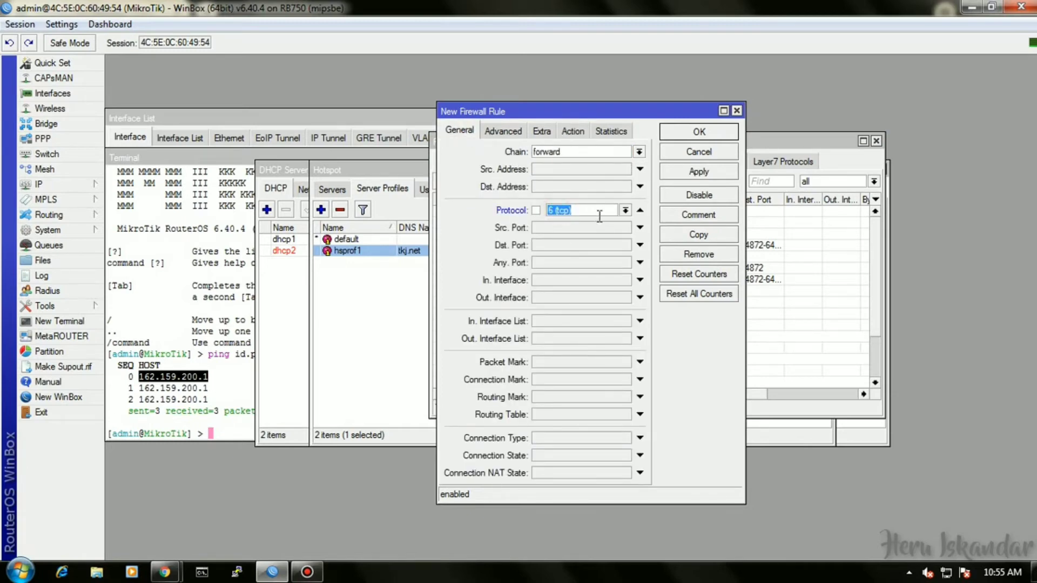
{"action": "left_click", "coordinate": [547, 246]}
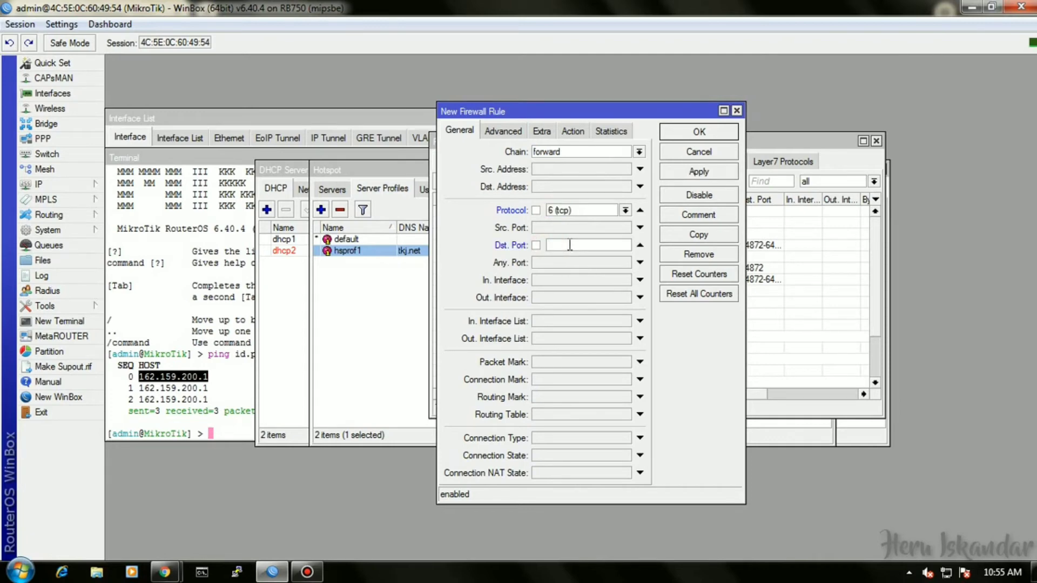
{"action": "type", "text": "80"}
{"action": "left_click", "coordinate": [501, 133]}
{"action": "left_click", "coordinate": [560, 216]}
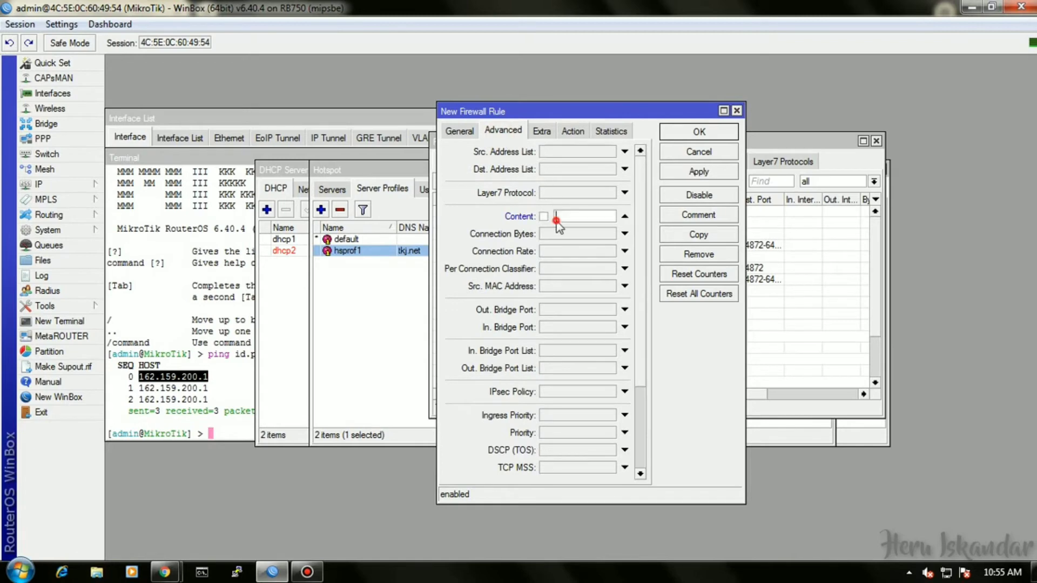
{"action": "type", "text": ".mp3"}
Set the rule's action to drop, comment it 'Block mp3', and save it.
{"action": "left_click", "coordinate": [566, 136]}
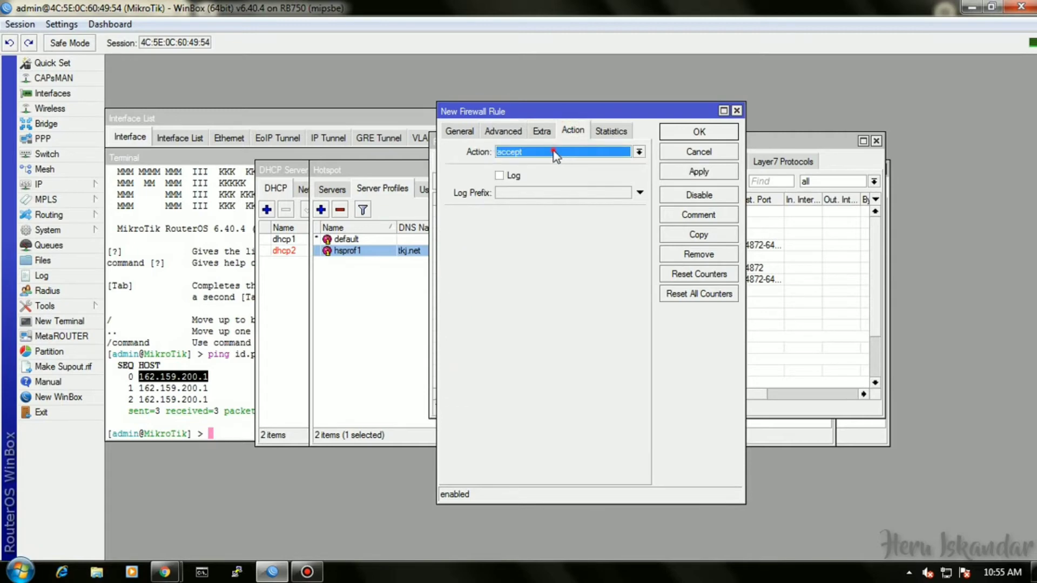
{"action": "left_click", "coordinate": [556, 154]}
{"action": "left_click", "coordinate": [540, 190]}
{"action": "left_click", "coordinate": [697, 216]}
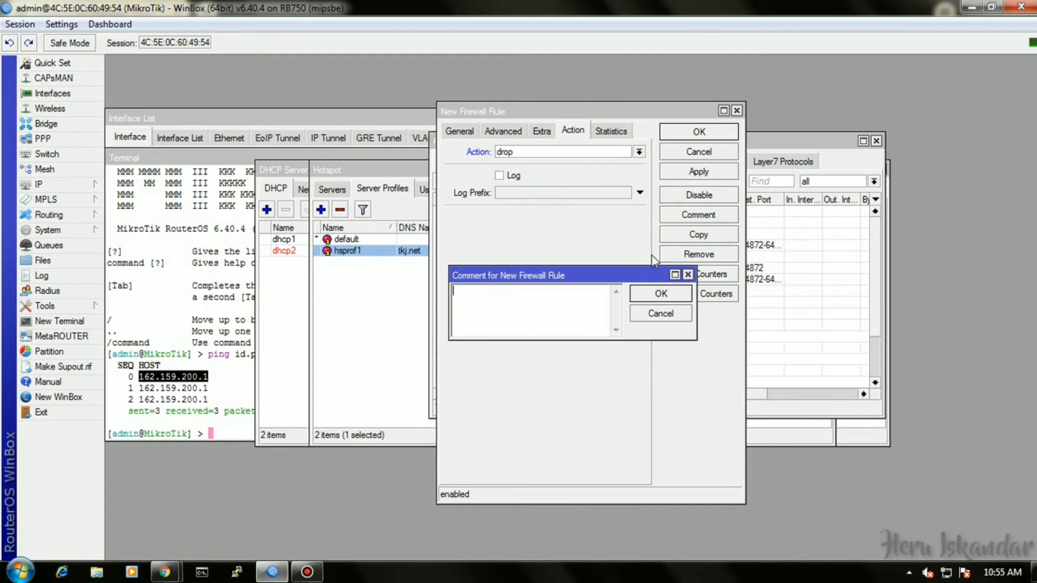
{"action": "type", "text": "Block mp3"}
{"action": "left_click", "coordinate": [668, 298]}
{"action": "left_click", "coordinate": [695, 133]}
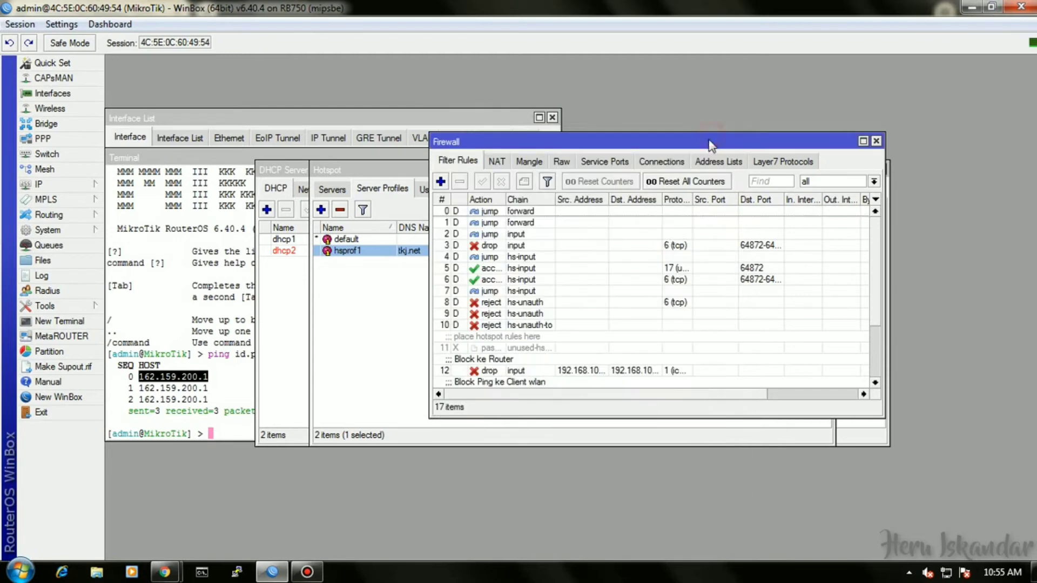
Start a third filter rule matching TCP destination port 80 with a '.m' content match.
{"action": "left_click", "coordinate": [442, 183]}
{"action": "left_click", "coordinate": [459, 130]}
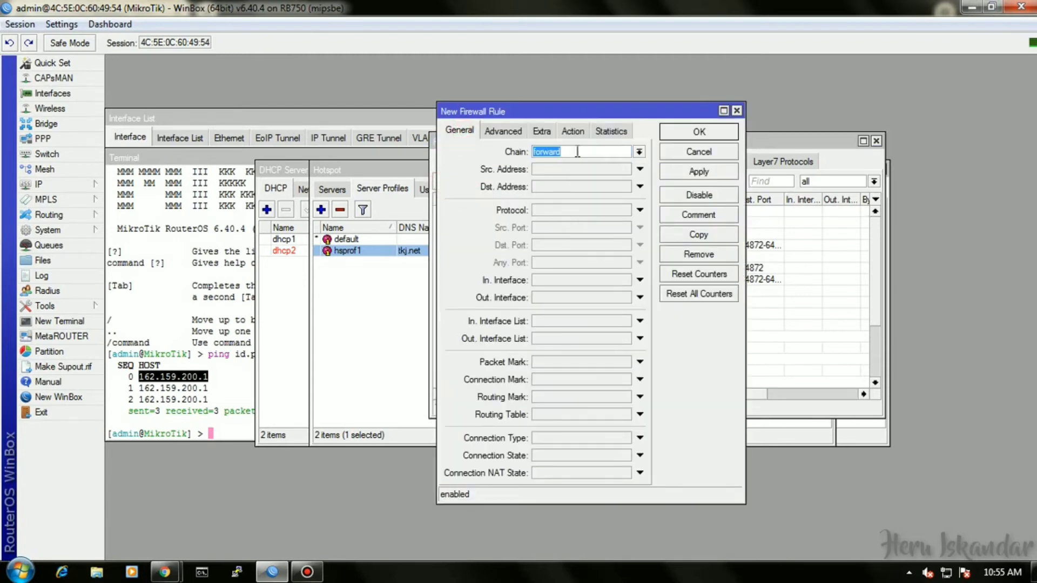
{"action": "left_click", "coordinate": [639, 210]}
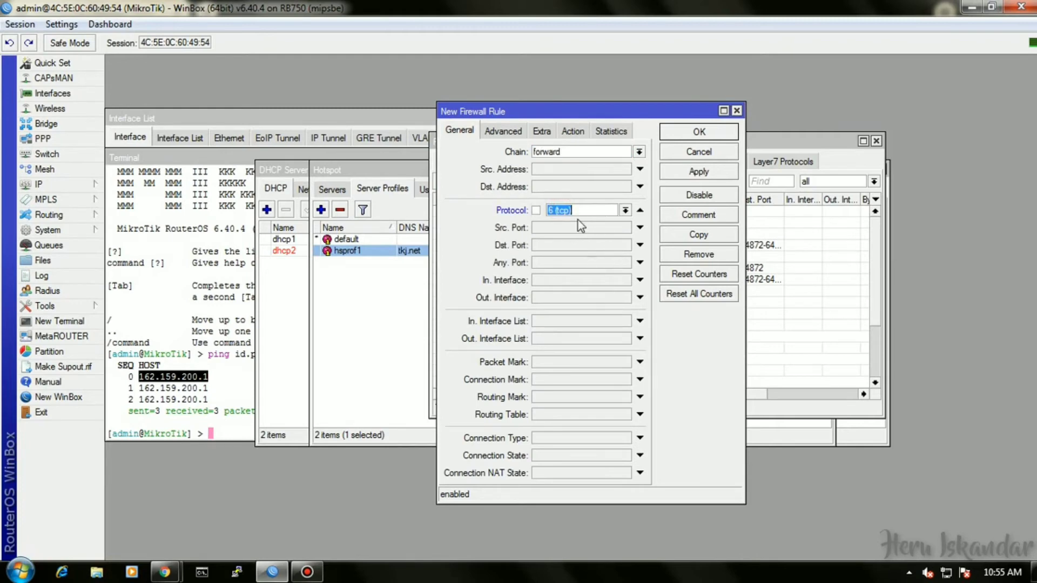
{"action": "left_click", "coordinate": [573, 245]}
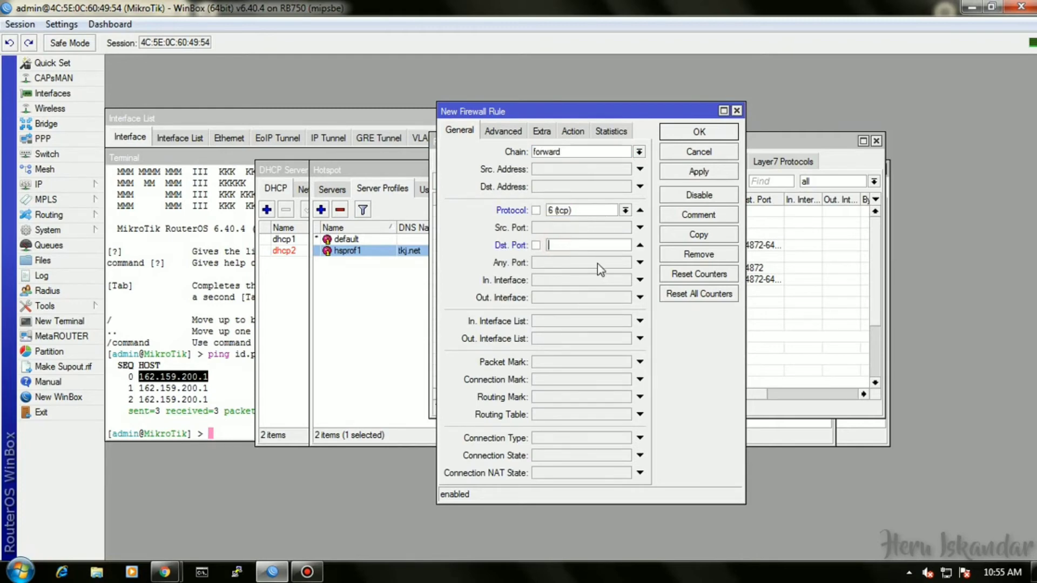
{"action": "type", "text": "80"}
{"action": "left_click", "coordinate": [503, 130]}
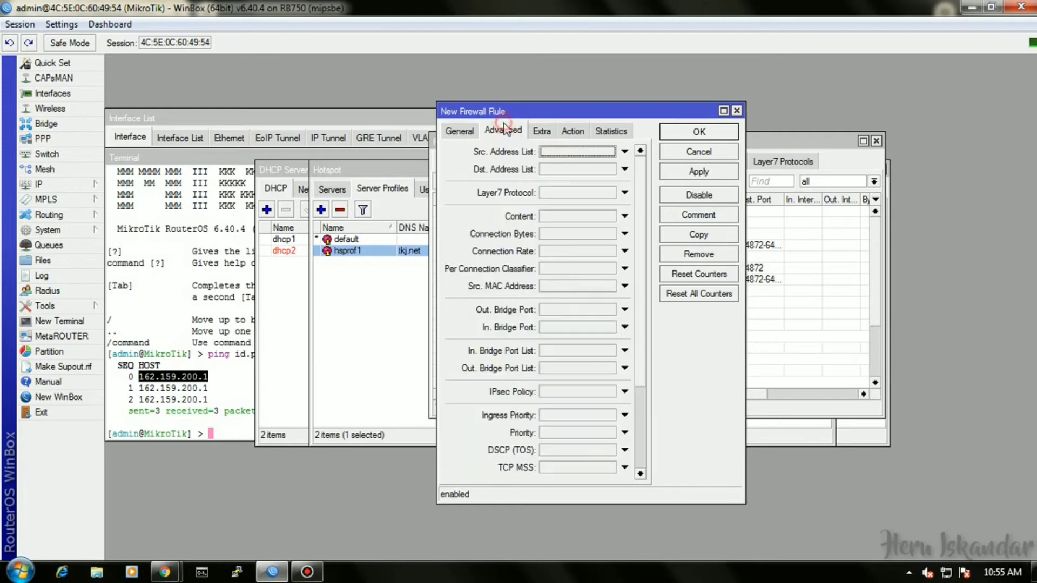
{"action": "left_click", "coordinate": [561, 216]}
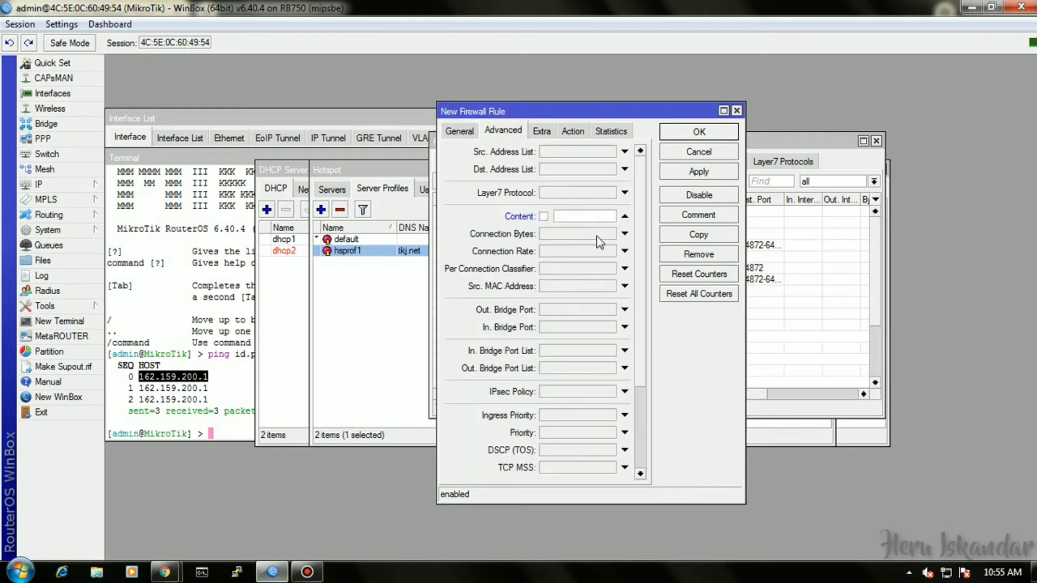
{"action": "type", "text": "ww"}
{"action": "key", "text": "BackSpace"}
{"action": "key", "text": "BackSpace"}
{"action": "type", "text": ".m"}
Set the rule's action to drop, comment it 'Block MKO', and save it.
{"action": "left_click", "coordinate": [572, 131]}
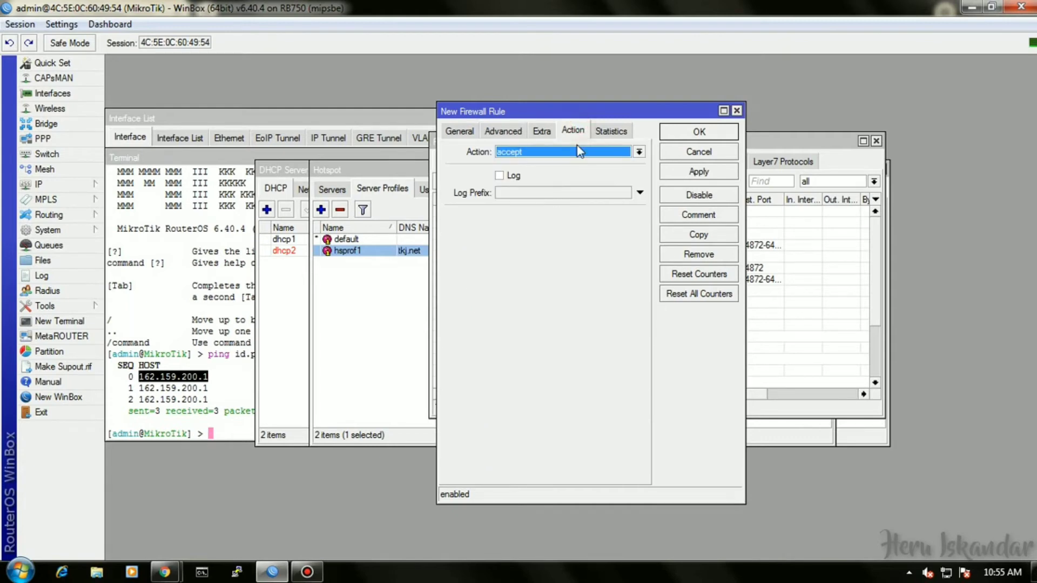
{"action": "left_click", "coordinate": [579, 152]}
{"action": "left_click", "coordinate": [551, 190]}
{"action": "left_click", "coordinate": [684, 216]}
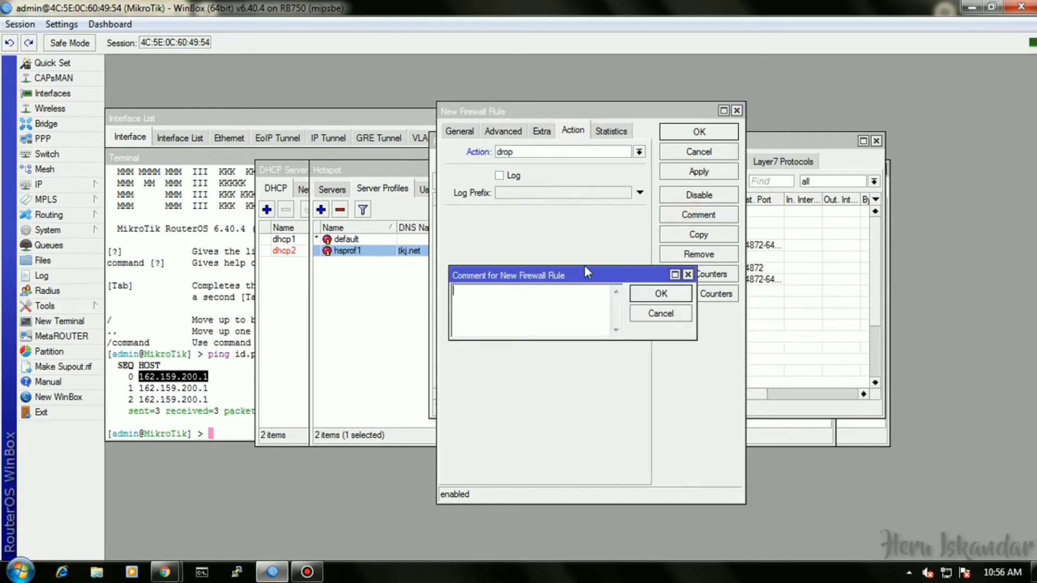
{"action": "type", "text": "Block M"}
{"action": "type", "text": "KO"}
{"action": "left_click", "coordinate": [643, 295]}
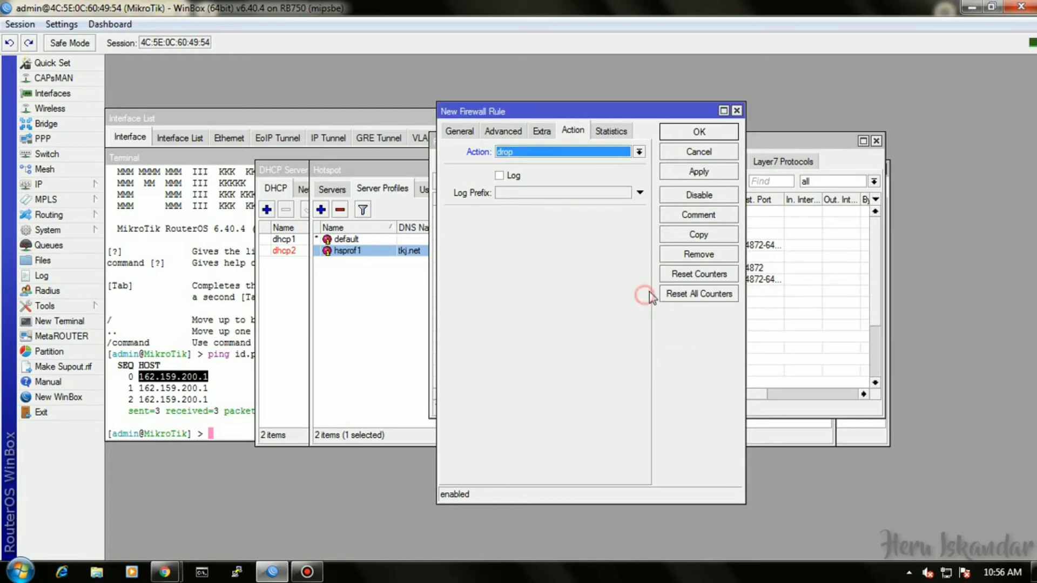
{"action": "left_click", "coordinate": [699, 132]}
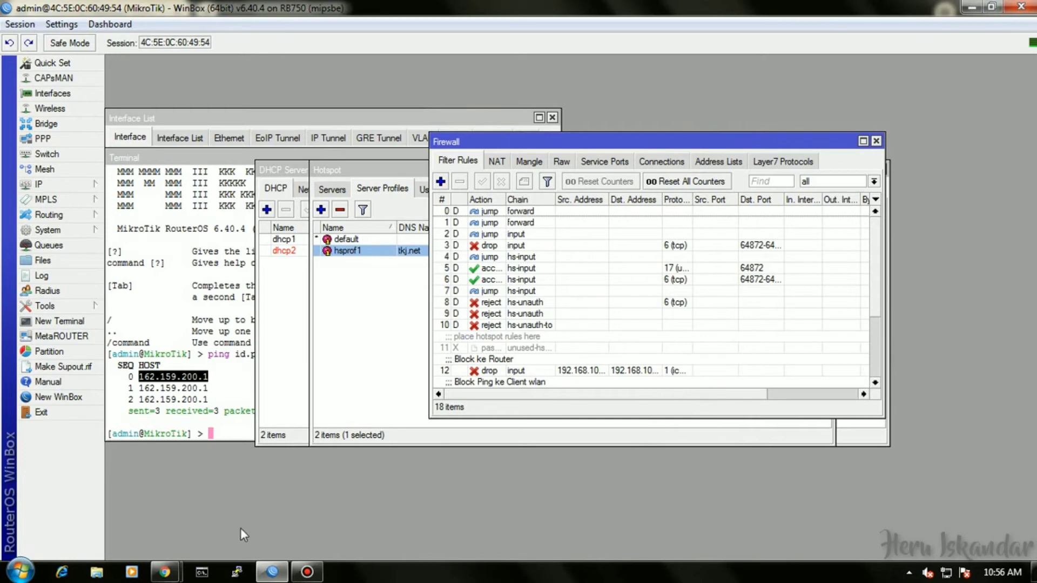
Close the Firewall, Hotspot, DHCP, Logging, Terminal and Interface List windows in WinBox.
{"action": "left_click", "coordinate": [875, 142]}
{"action": "left_click", "coordinate": [826, 169]}
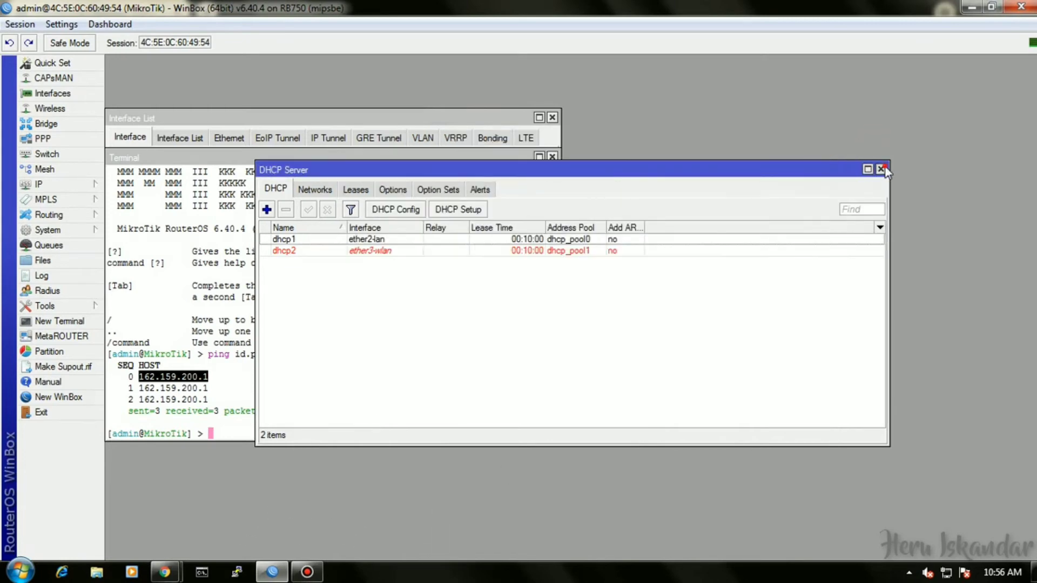
{"action": "left_click", "coordinate": [880, 169]}
{"action": "left_click", "coordinate": [684, 180]}
{"action": "left_click", "coordinate": [690, 169]}
{"action": "left_click", "coordinate": [704, 170]}
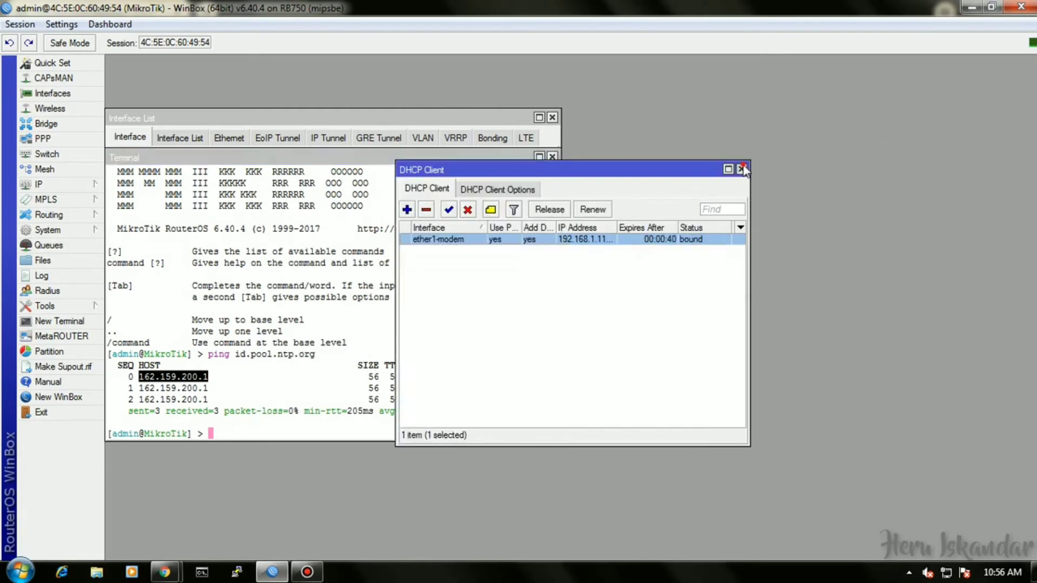
{"action": "left_click", "coordinate": [741, 169]}
{"action": "left_click", "coordinate": [552, 156]}
{"action": "left_click", "coordinate": [552, 117]}
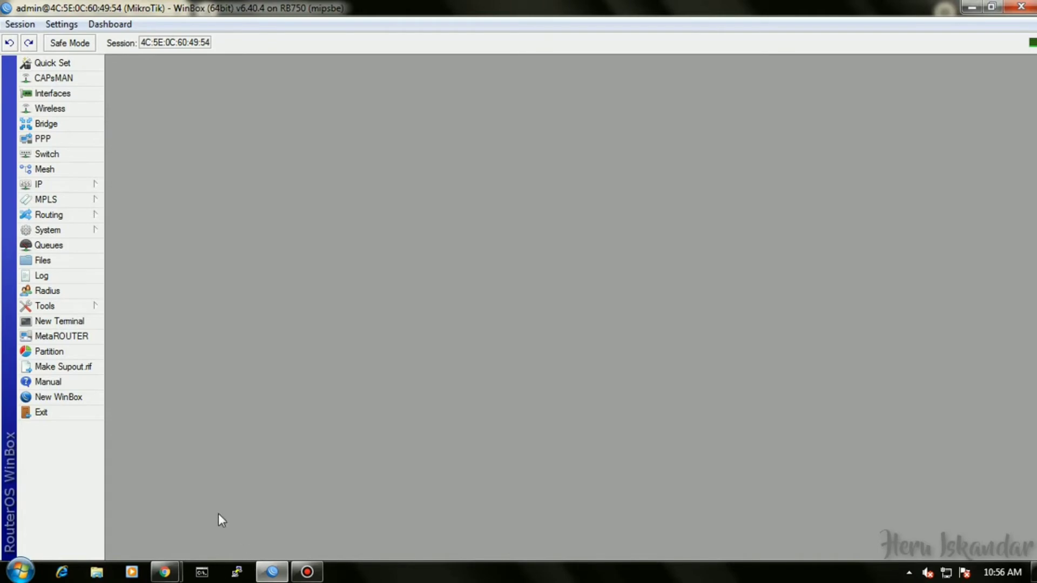
{"action": "left_click", "coordinate": [20, 571]}
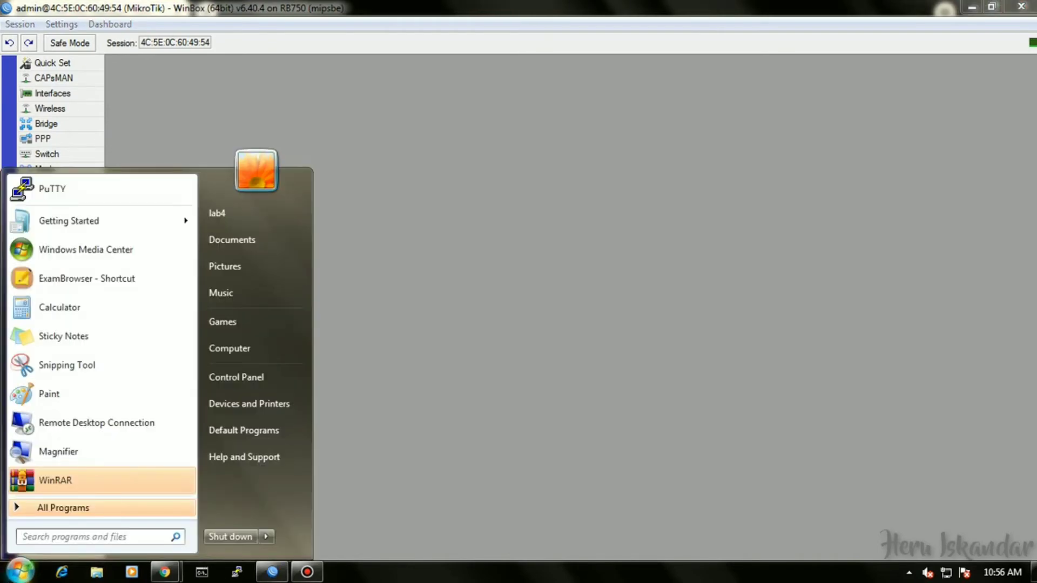
Launch Notepad from Start search and set its font size to 18 pt.
{"action": "left_click", "coordinate": [113, 537]}
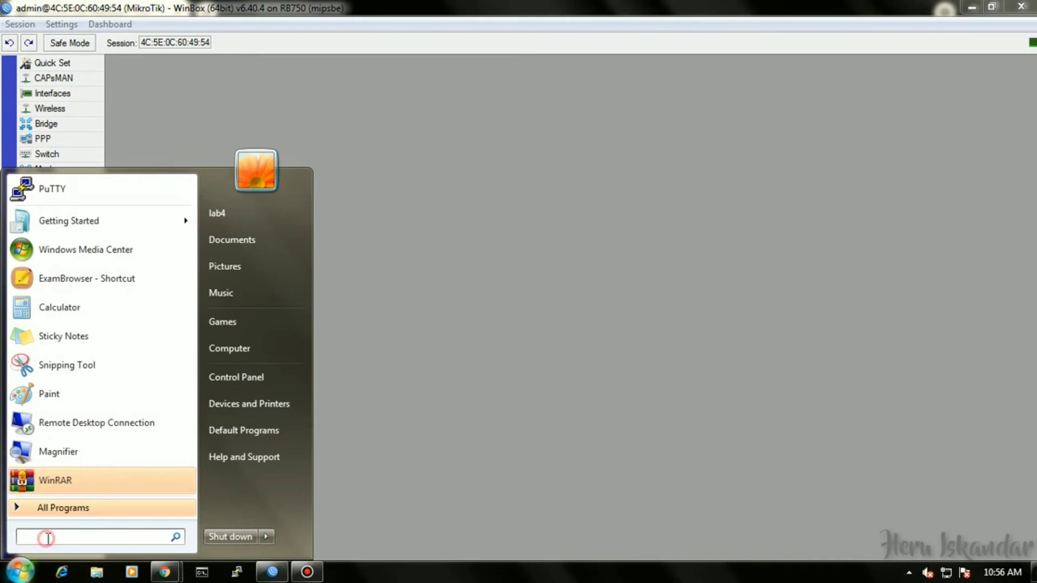
{"action": "type", "text": "not"}
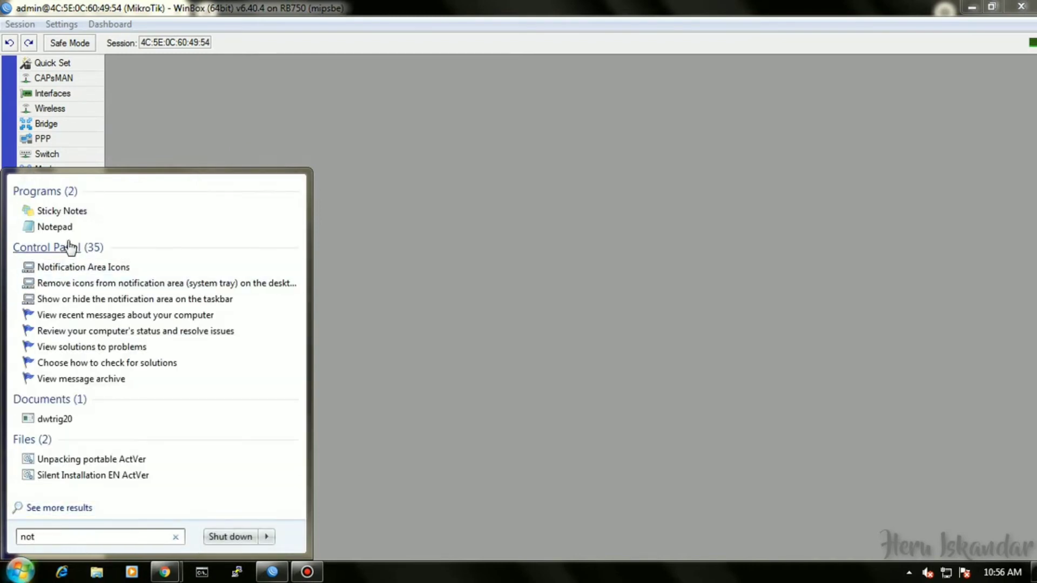
{"action": "left_click", "coordinate": [52, 228]}
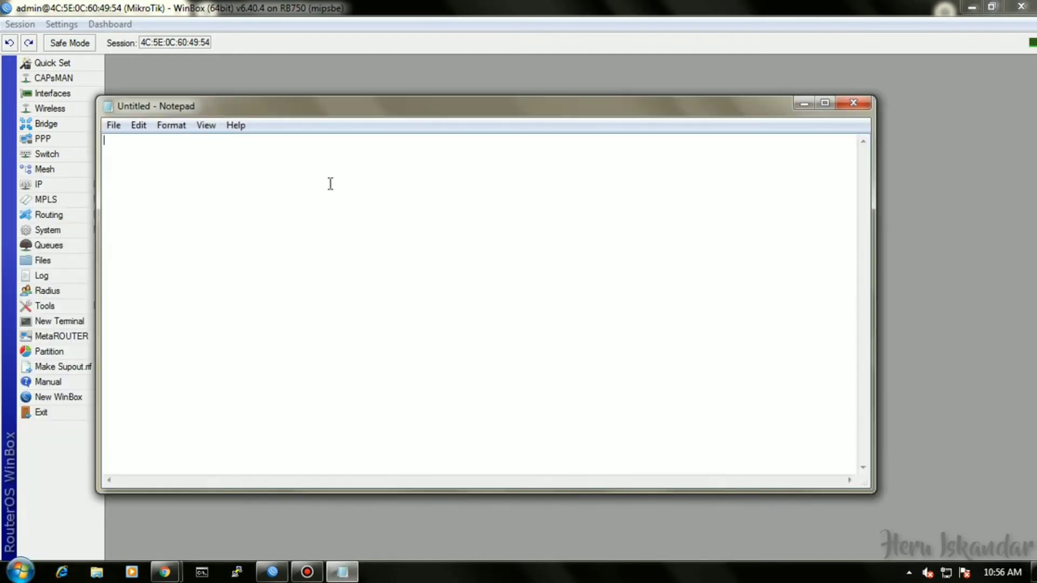
{"action": "left_click", "coordinate": [159, 125]}
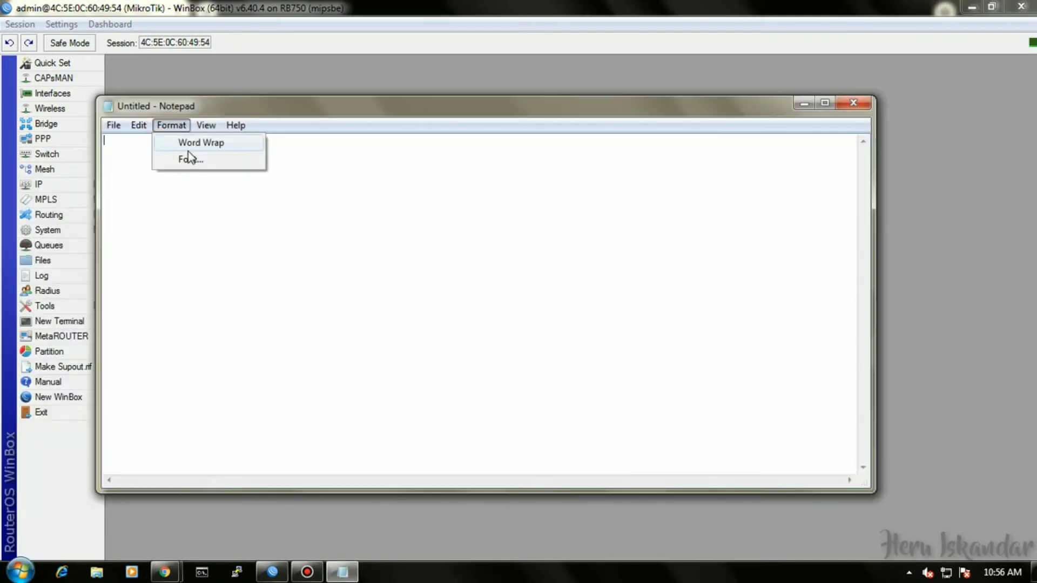
{"action": "left_click", "coordinate": [187, 158]}
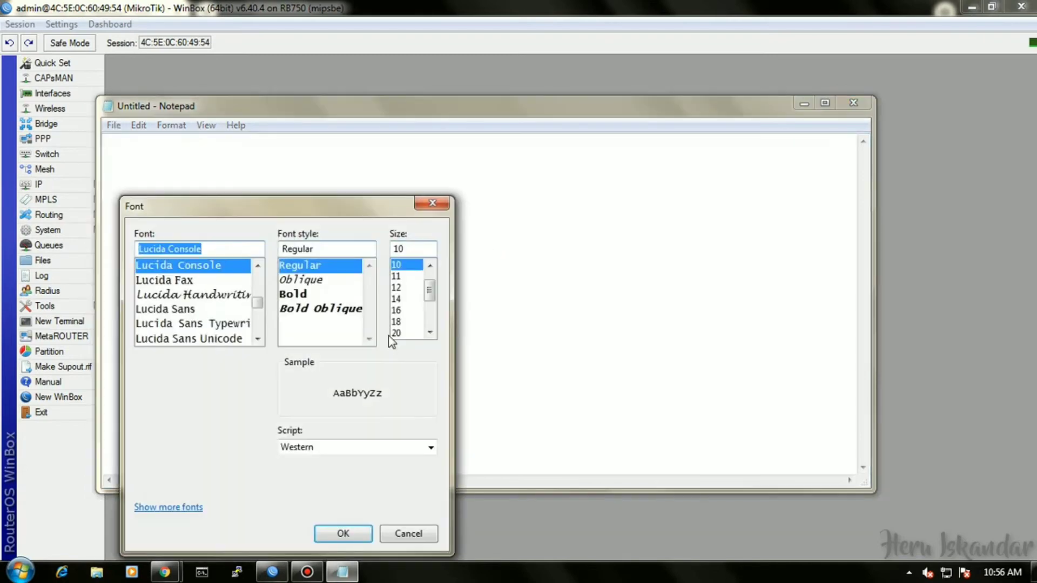
{"action": "left_click", "coordinate": [399, 321]}
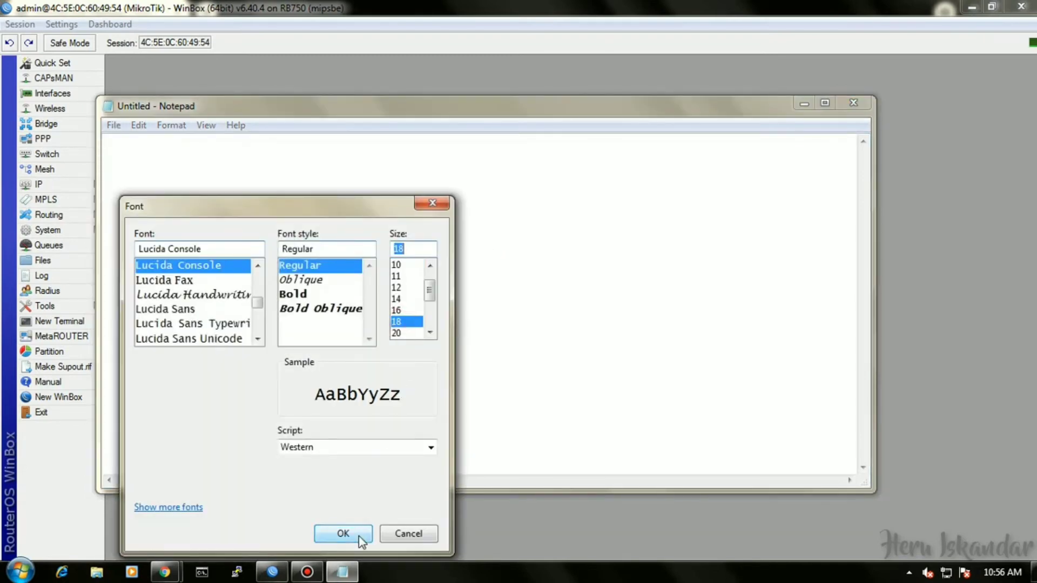
{"action": "left_click", "coordinate": [357, 535]}
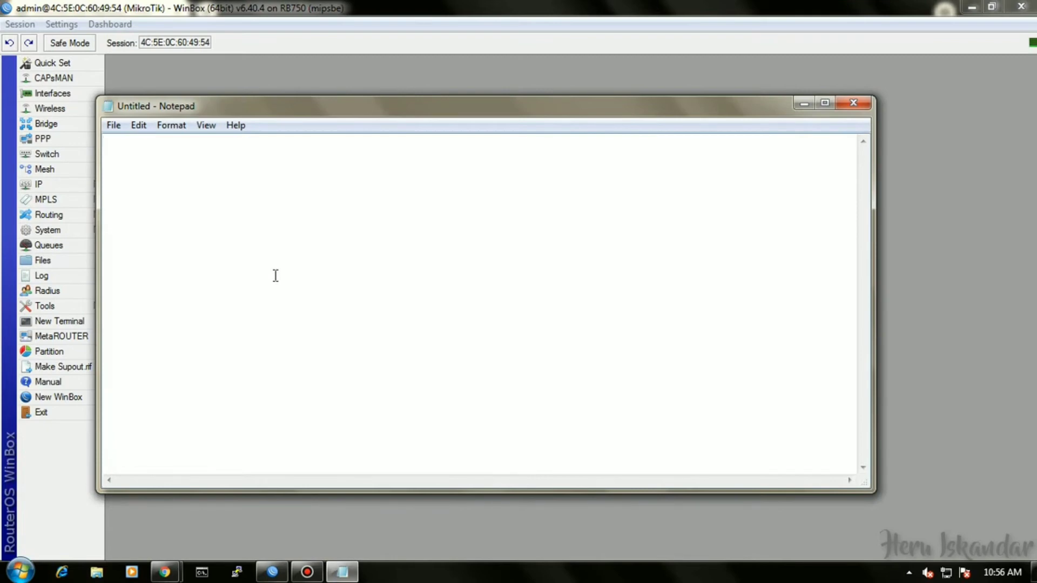
Write 'Cabut router dari PC' and 'Lanjut setting AP dengan memasukkan UTP sambungan AP ke PC', then minimize.
{"action": "type", "text": "Cabut router d"}
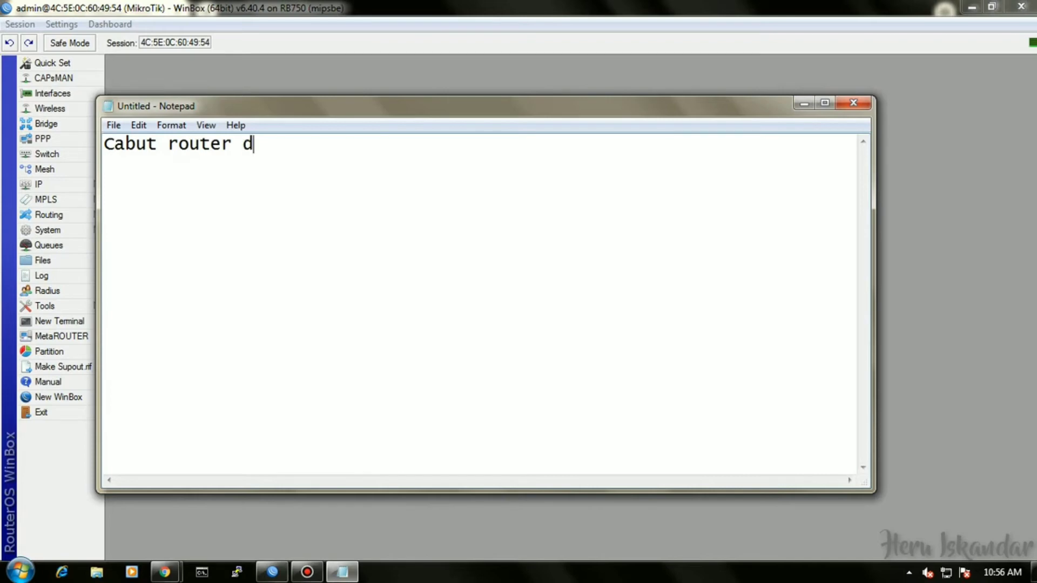
{"action": "type", "text": "ari PCm"}
{"action": "key", "text": "BackSpace"}
{"action": "key", "text": "BackSpace"}
{"action": "key", "text": "BackSpace"}
{"action": "key", "text": "Return"}
{"action": "key", "text": "Return"}
{"action": "type", "text": "Lanjut "}
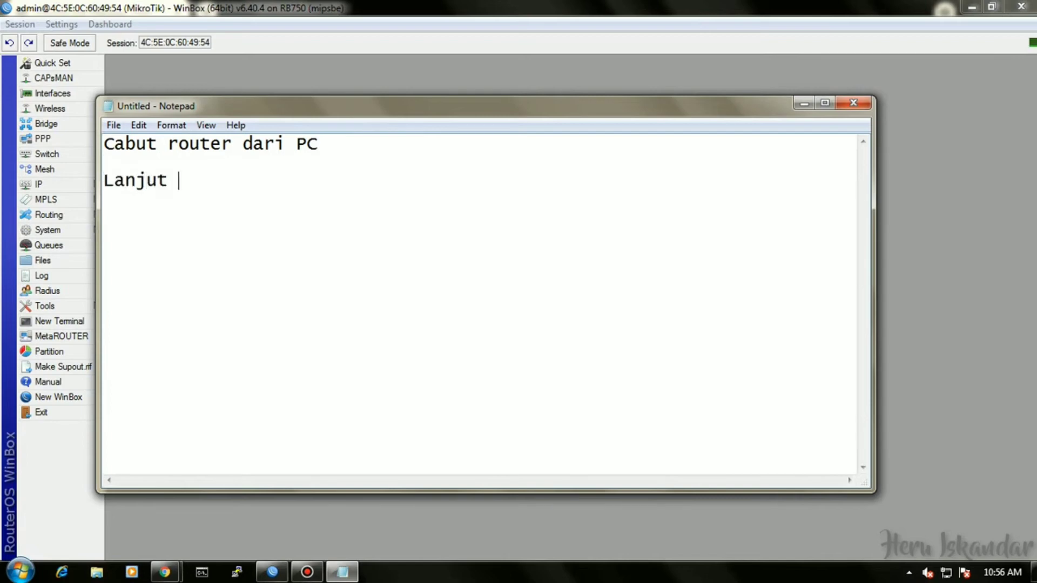
{"action": "type", "text": "setting AP"}
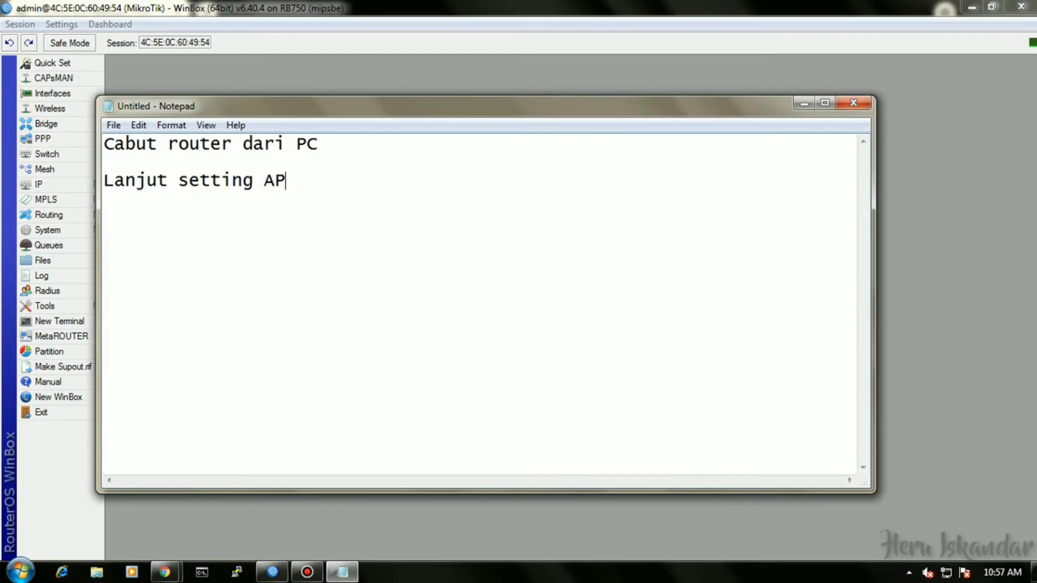
{"action": "type", "text": " deng"}
{"action": "type", "text": "abn"}
{"action": "key", "text": "BackSpace"}
{"action": "key", "text": "BackSpace"}
{"action": "type", "text": "n "}
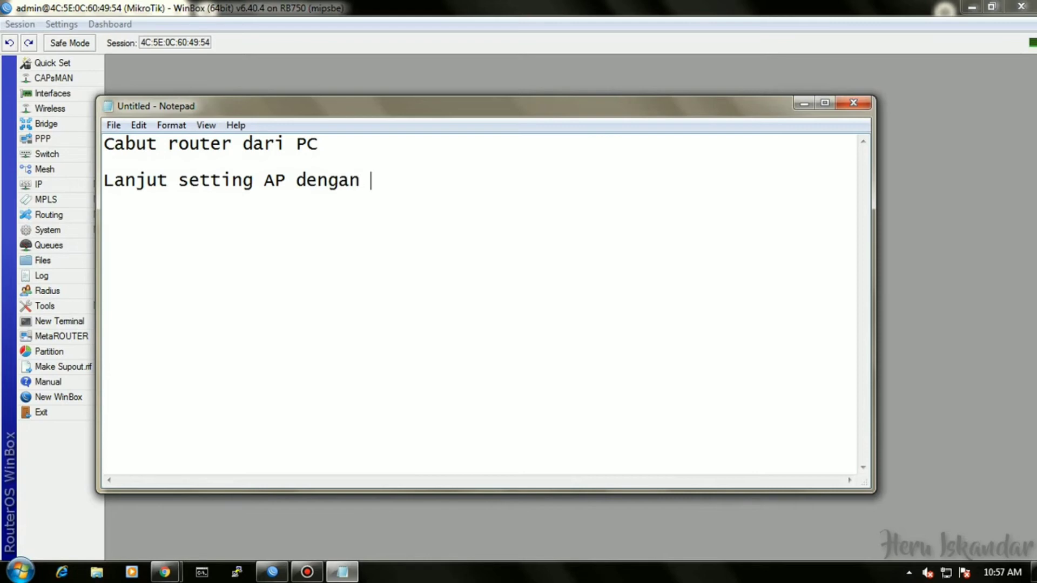
{"action": "type", "text": "memasukkan "}
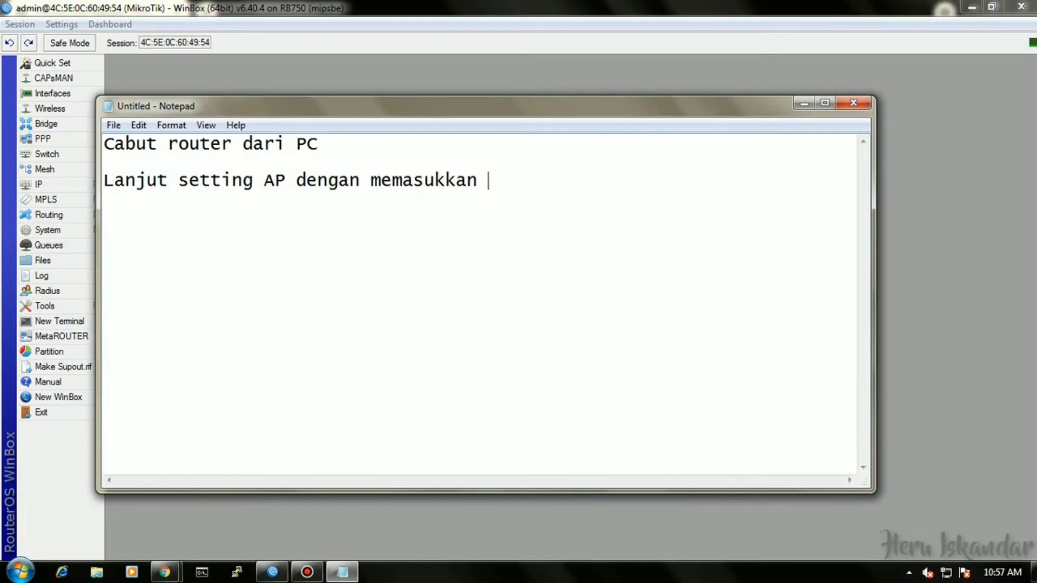
{"action": "type", "text": "UTP sambun"}
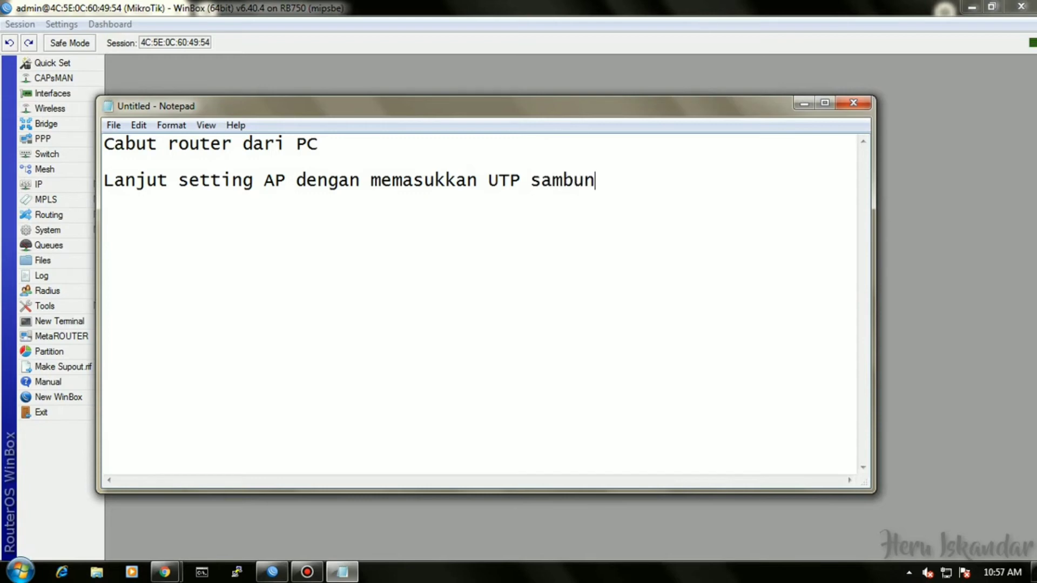
{"action": "type", "text": "gsa"}
{"action": "key", "text": "BackSpace"}
{"action": "key", "text": "BackSpace"}
{"action": "type", "text": "an AP ke "}
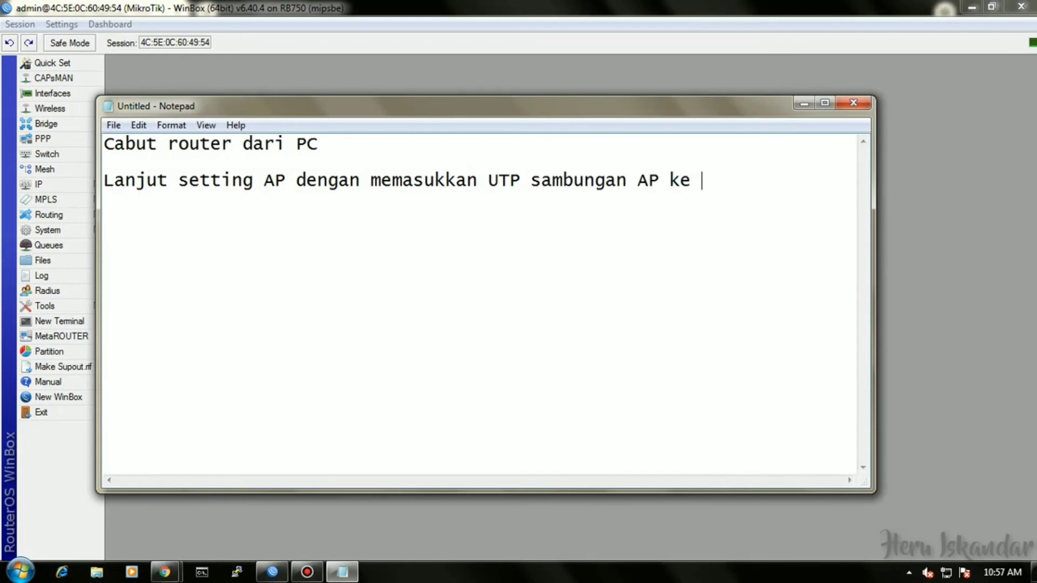
{"action": "type", "text": "PC"}
{"action": "left_click", "coordinate": [804, 104]}
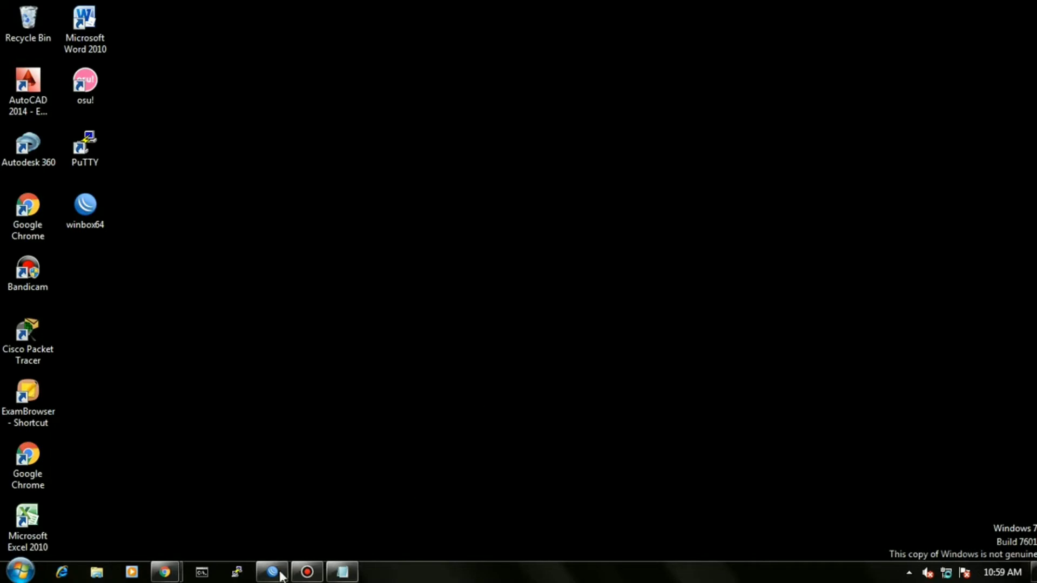
Run ipconfig in Command Prompt, showing 192.168.100.51, mask 255.255.255.128, gateway 192.168.100.1.
{"action": "left_click", "coordinate": [202, 572]}
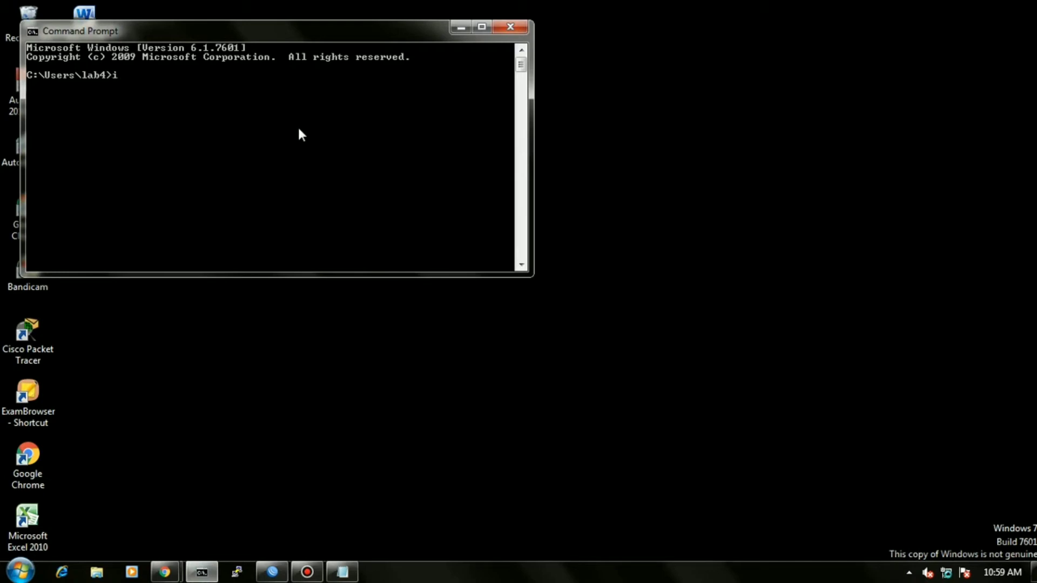
{"action": "type", "text": "ip c"}
{"action": "key", "text": "BackSpace"}
{"action": "key", "text": "BackSpace"}
{"action": "type", "text": "config"}
{"action": "key", "text": "Return"}
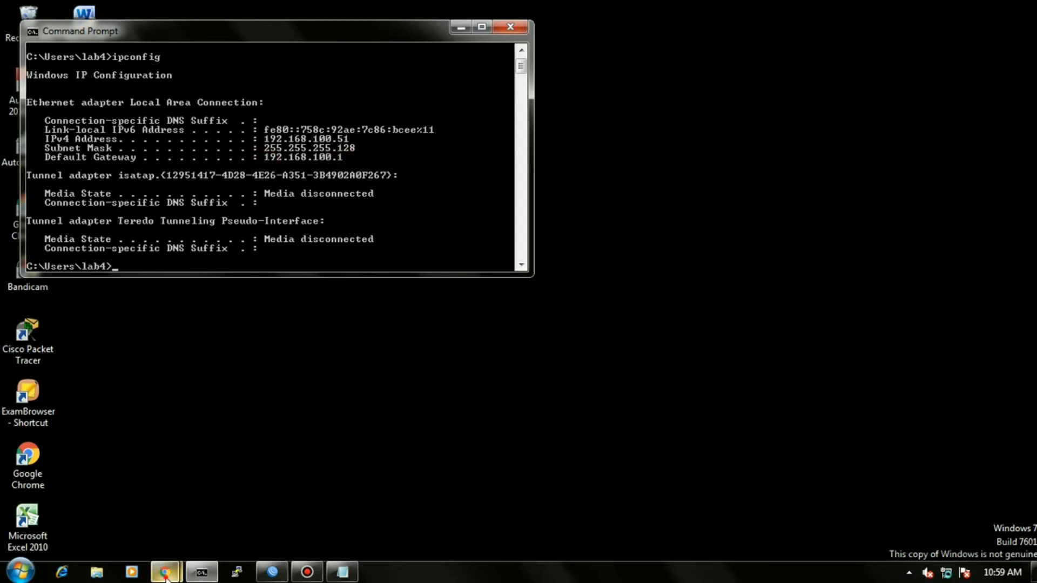
Bring up Chrome on the Mikrotik User Manager page.
{"action": "mouse_move", "coordinate": [165, 571]}
{"action": "mouse_move", "coordinate": [268, 528]}
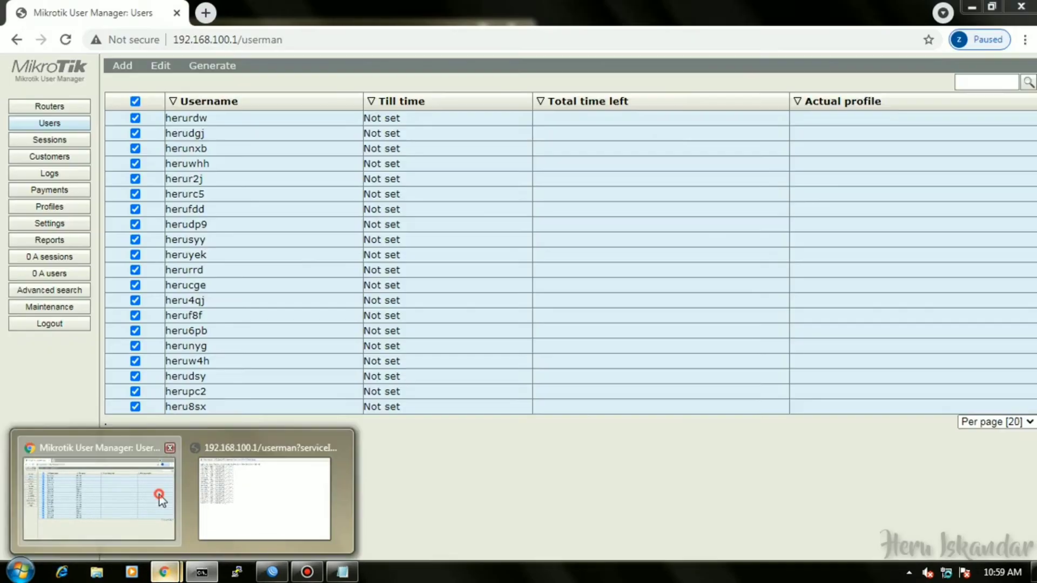
{"action": "left_click", "coordinate": [152, 448]}
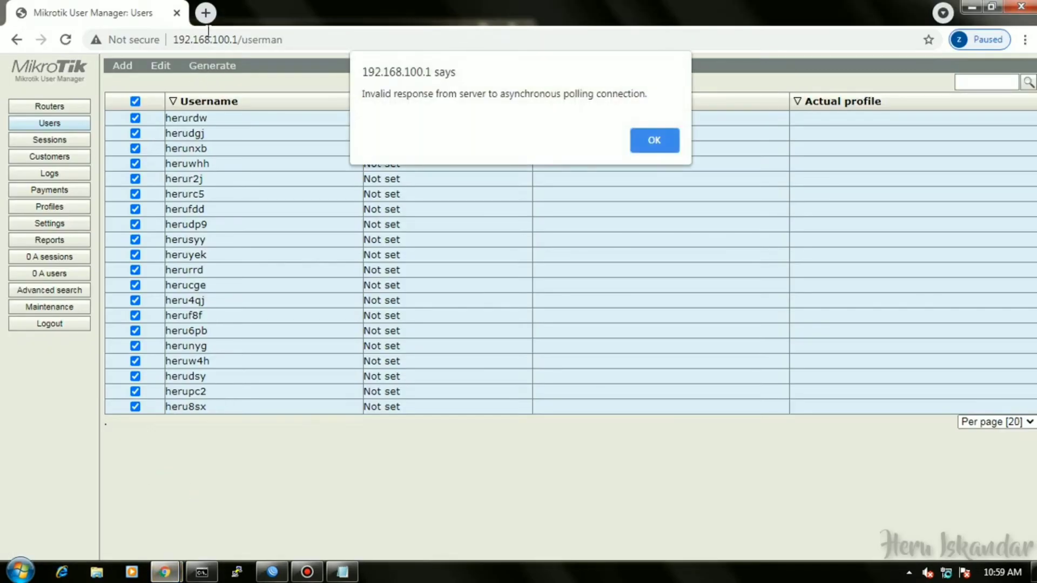
Load tplinkwifi.net in a new tab, which reports no internet connection.
{"action": "left_click", "coordinate": [206, 13]}
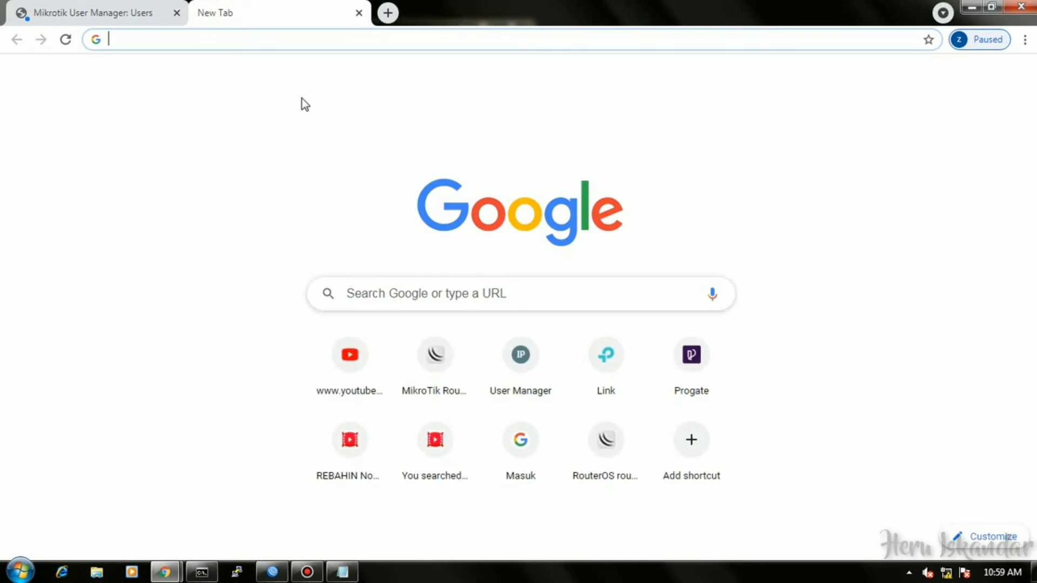
{"action": "type", "text": "192.16"}
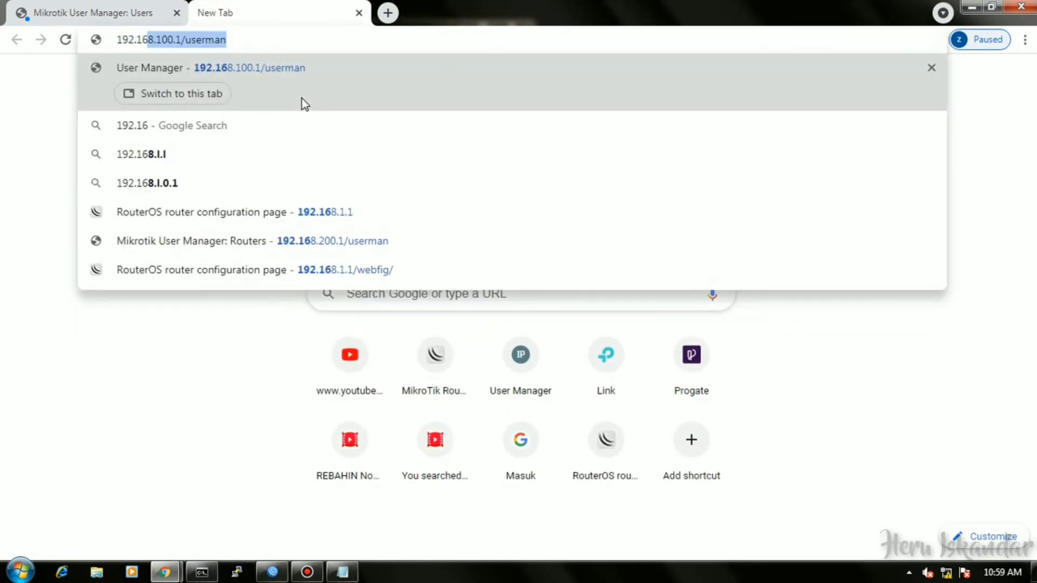
{"action": "key", "text": "BackSpace"}
{"action": "key", "text": "BackSpace"}
{"action": "key", "text": "BackSpace"}
{"action": "key", "text": "BackSpace"}
{"action": "key", "text": "BackSpace"}
{"action": "key", "text": "BackSpace"}
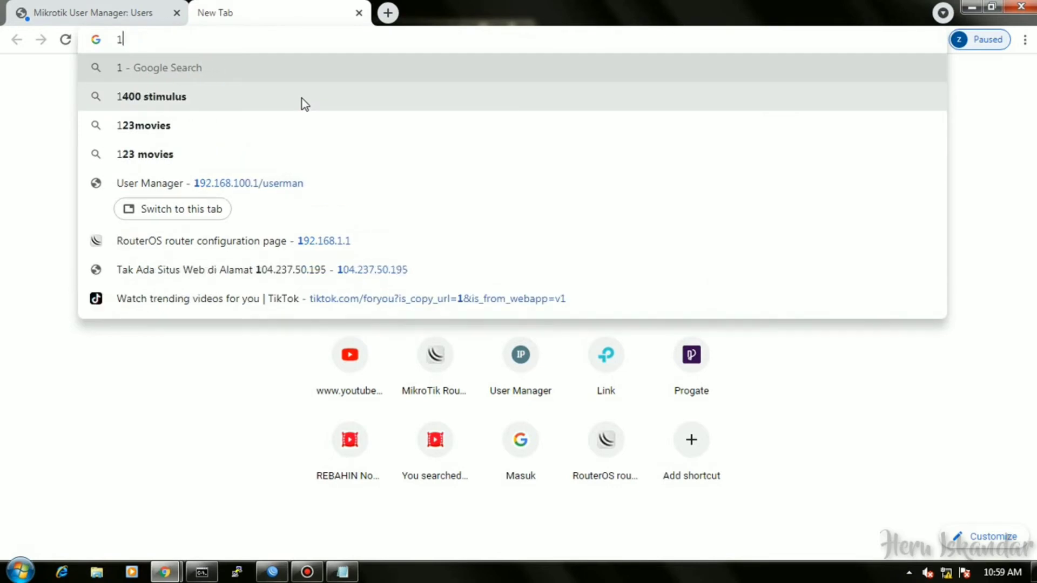
{"action": "key", "text": "BackSpace"}
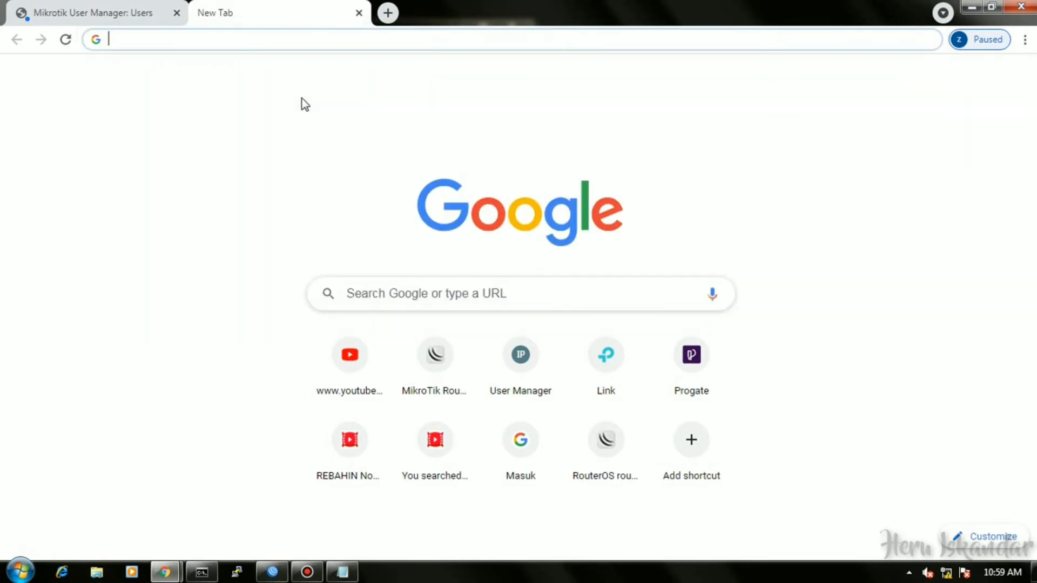
{"action": "type", "text": "tp"}
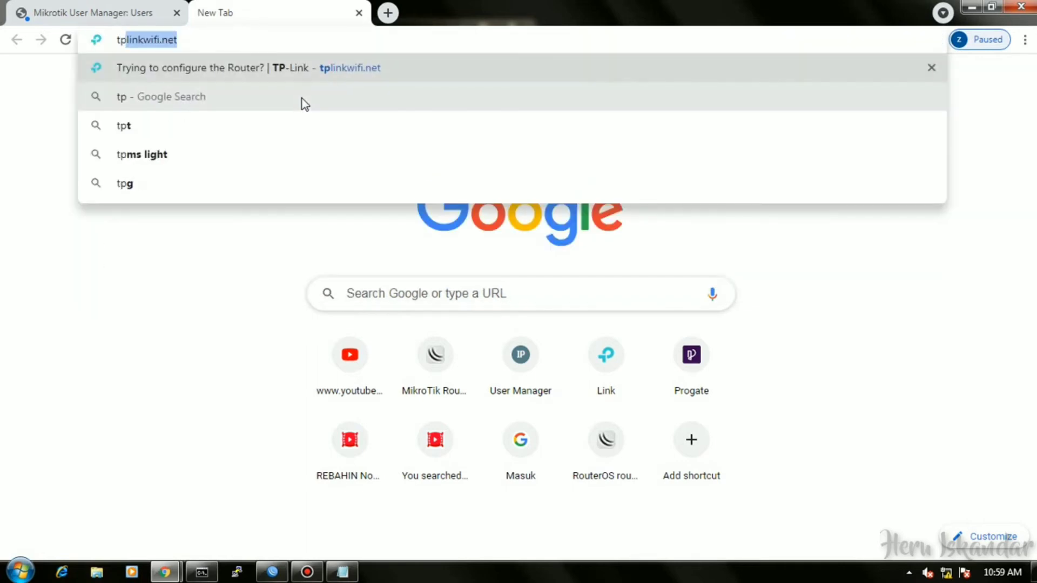
{"action": "key", "text": "Return"}
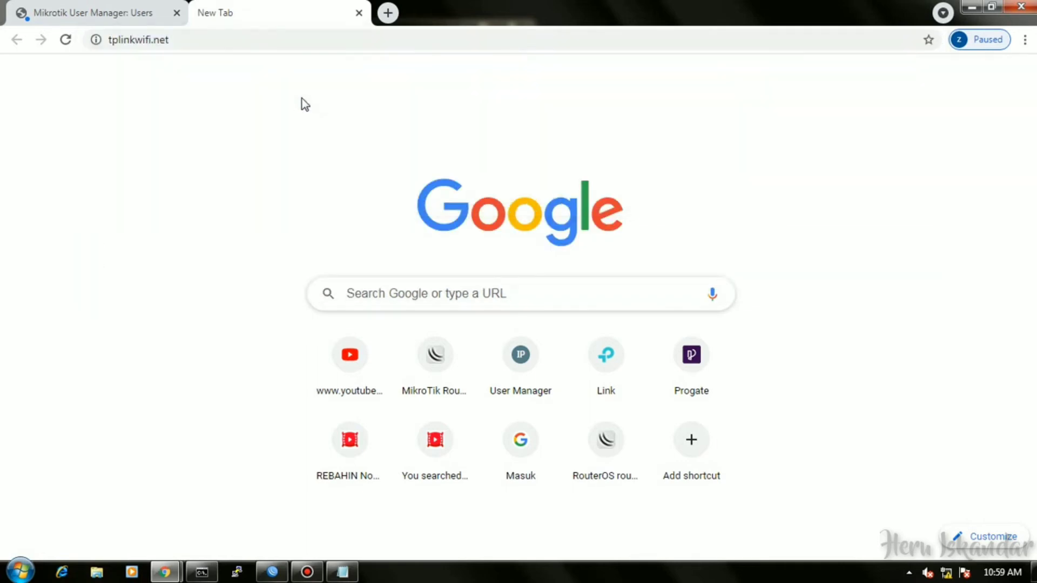
{"action": "left_click", "coordinate": [237, 47]}
{"action": "left_click", "coordinate": [237, 47]}
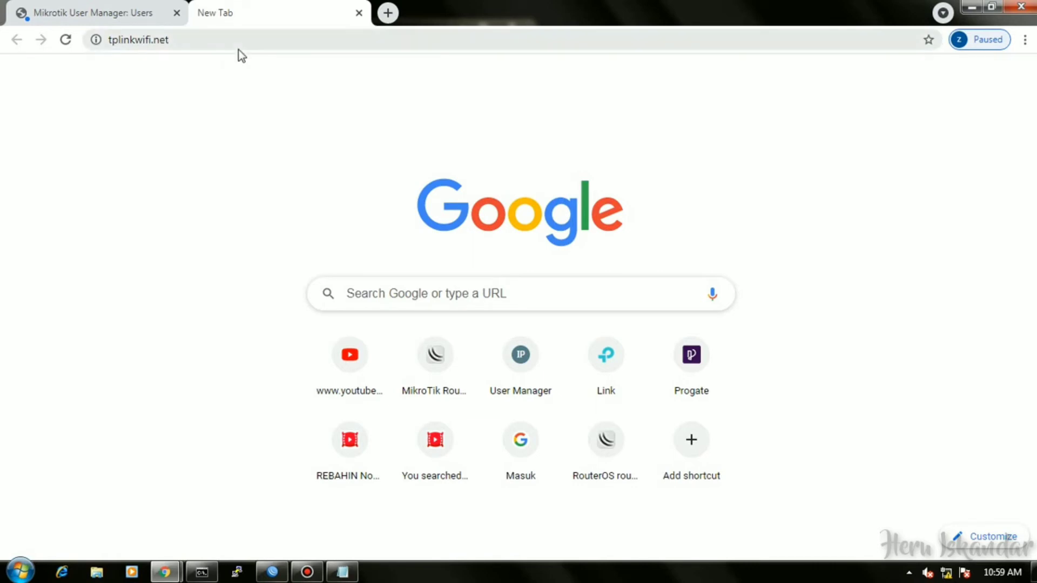
{"action": "left_click", "coordinate": [251, 82]}
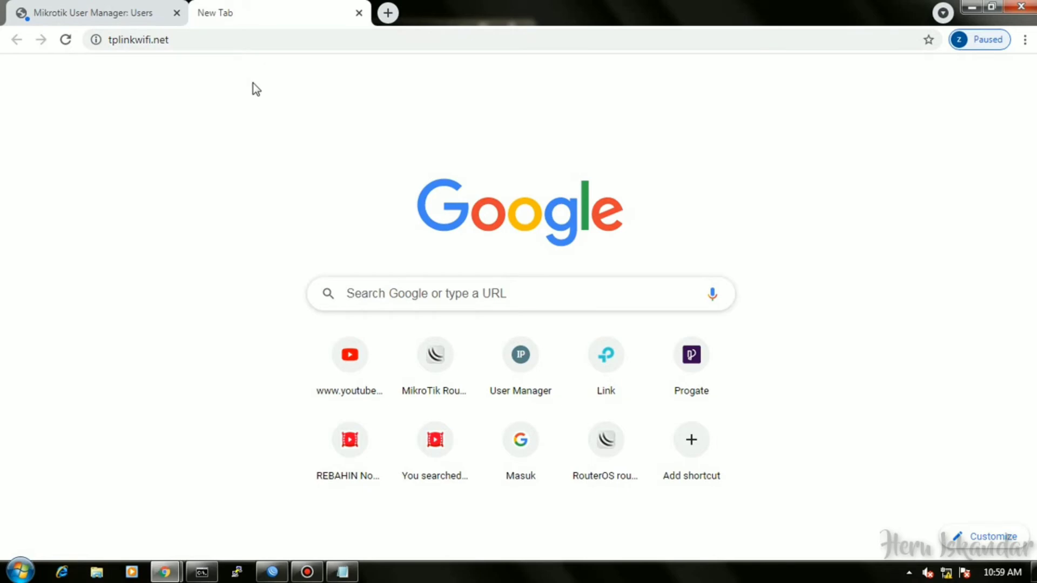
{"action": "key", "text": "Return"}
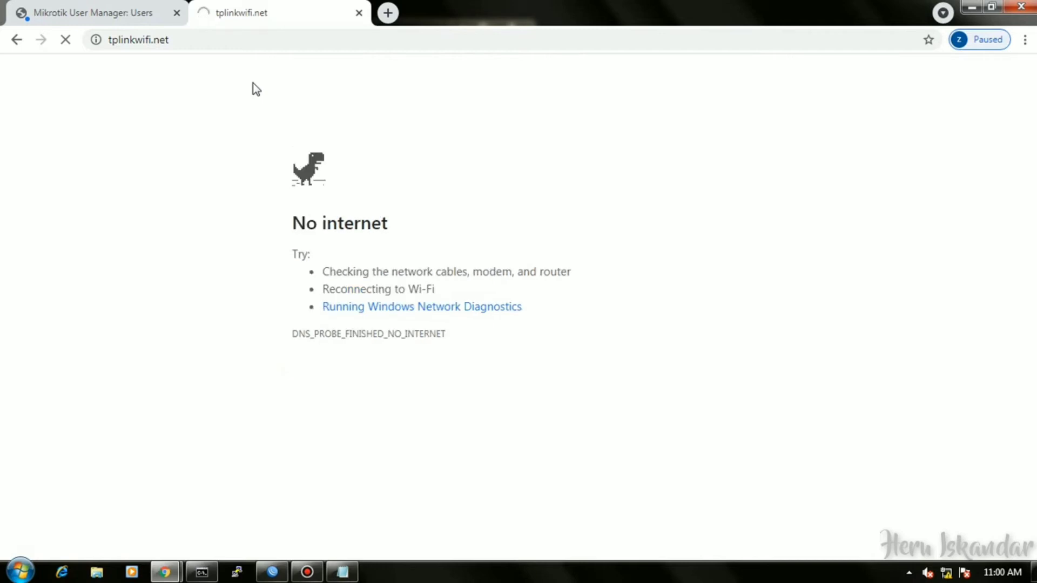
Inspect the Local Area Connection status and properties in Network and Sharing Center.
{"action": "left_click", "coordinate": [946, 574]}
{"action": "left_click", "coordinate": [914, 532]}
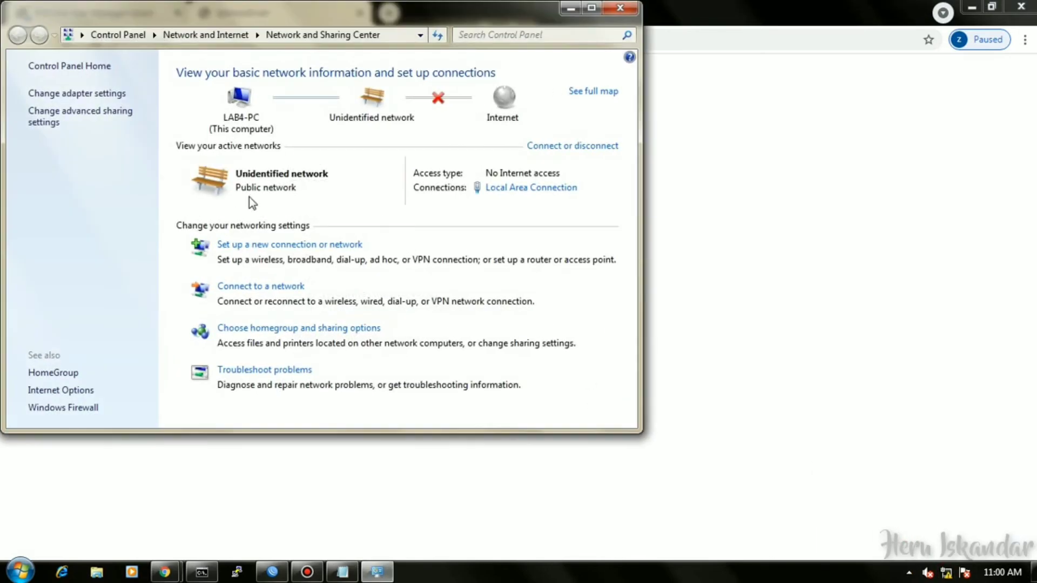
{"action": "left_click", "coordinate": [549, 145]}
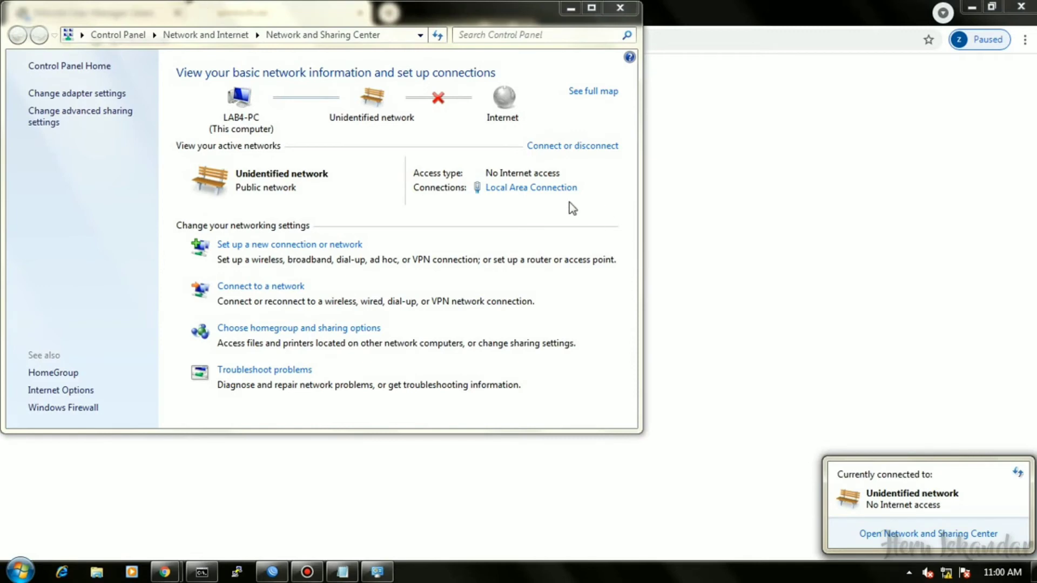
{"action": "left_click", "coordinate": [547, 189]}
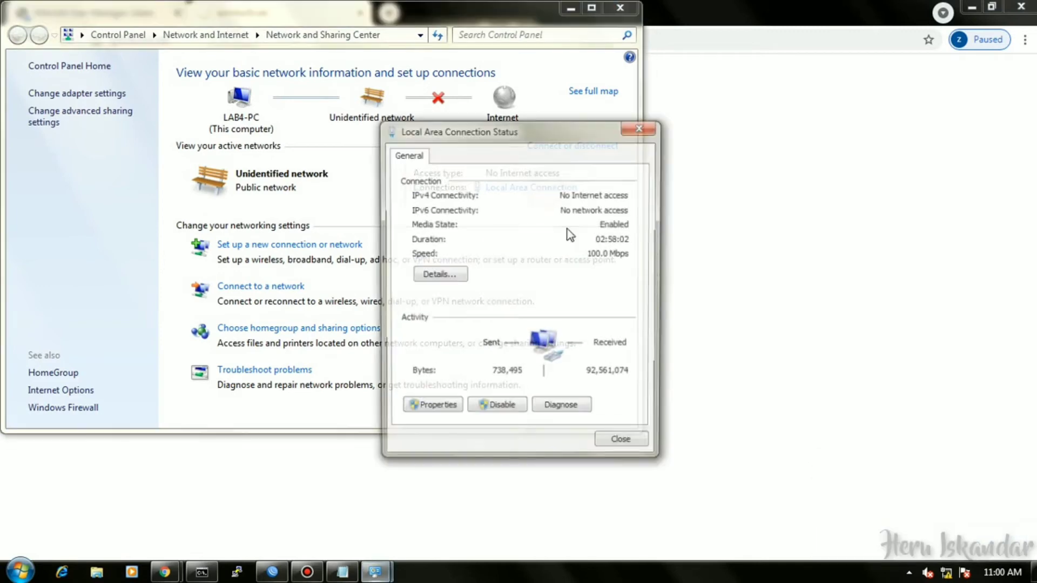
{"action": "left_click", "coordinate": [435, 409]}
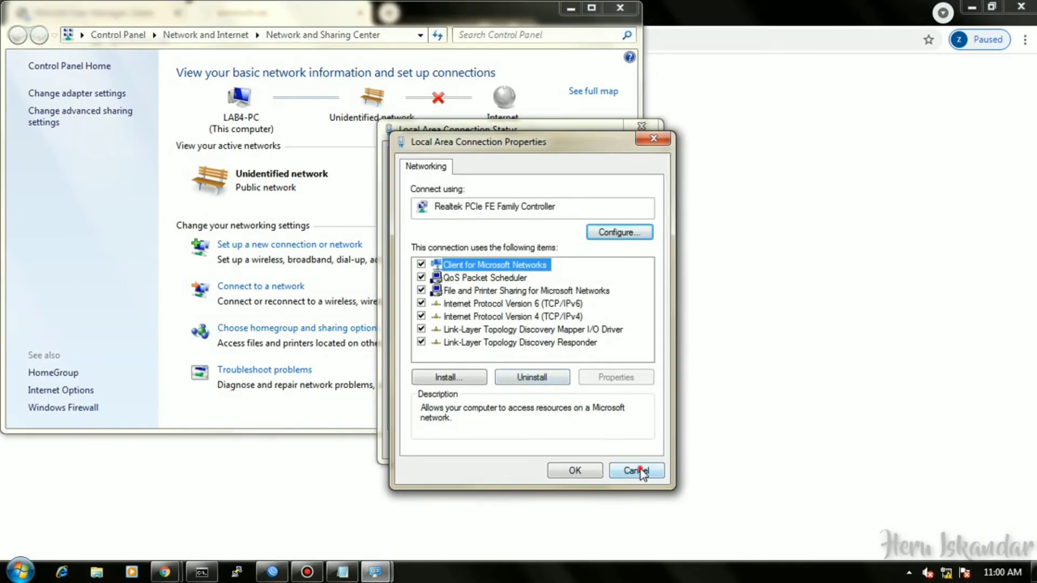
{"action": "left_click", "coordinate": [641, 472]}
{"action": "left_click", "coordinate": [621, 445]}
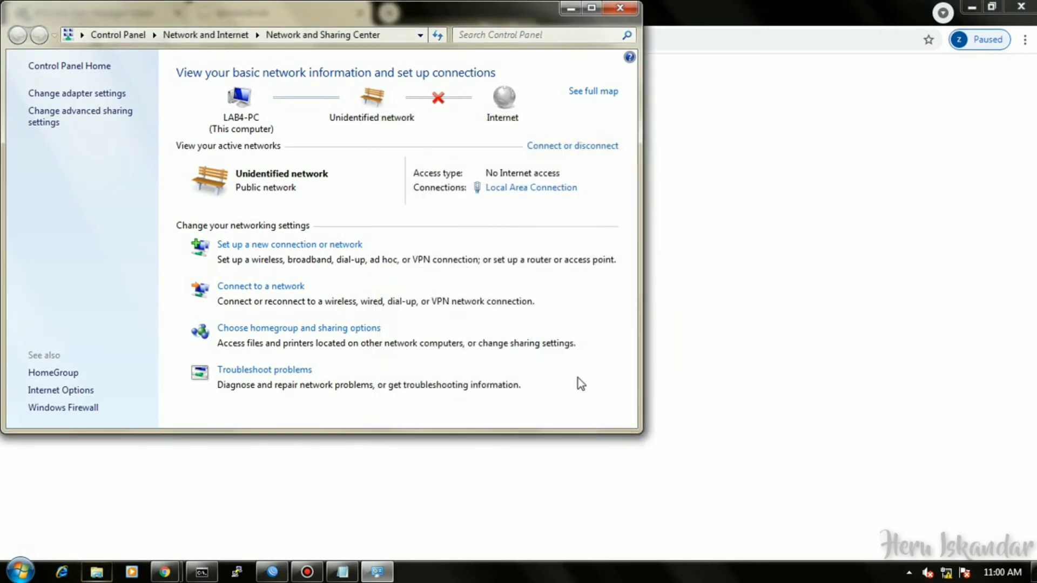
{"action": "left_click", "coordinate": [620, 7]}
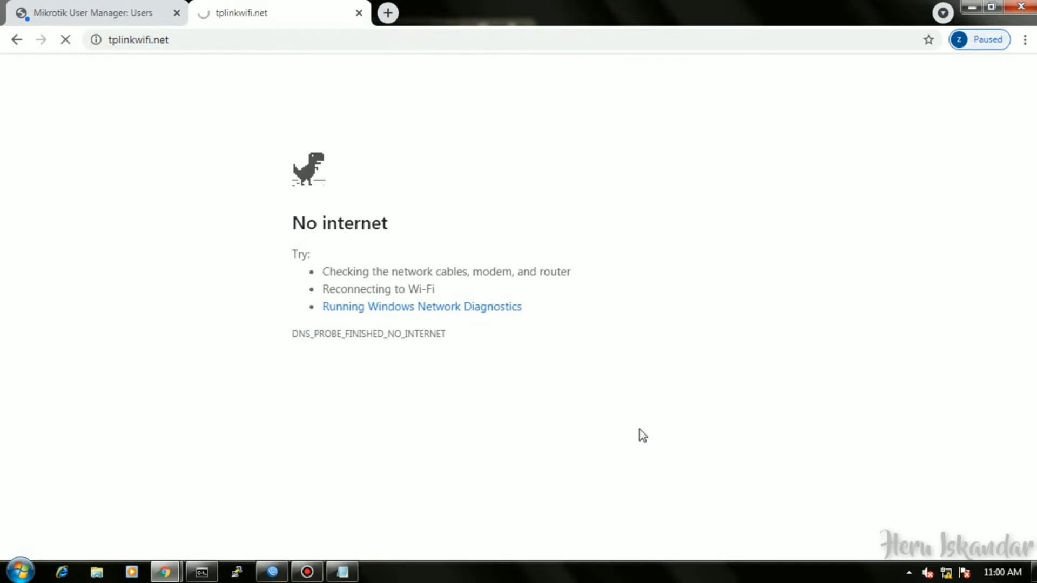
Switch the connection's IPv4 to obtain IP and DNS automatically, then reload tplinkwifi.net.
{"action": "left_click", "coordinate": [946, 573]}
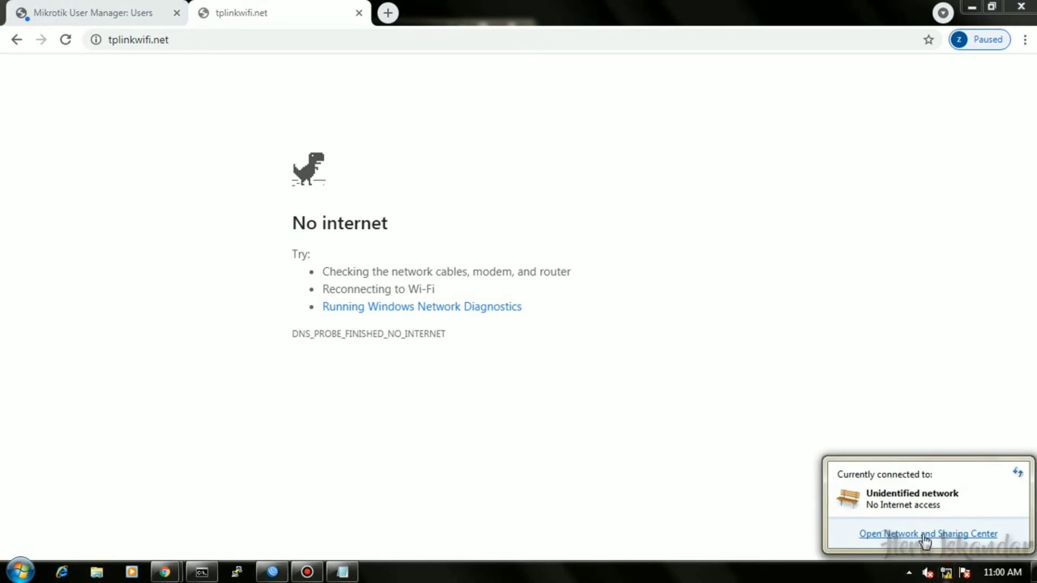
{"action": "left_click", "coordinate": [925, 536]}
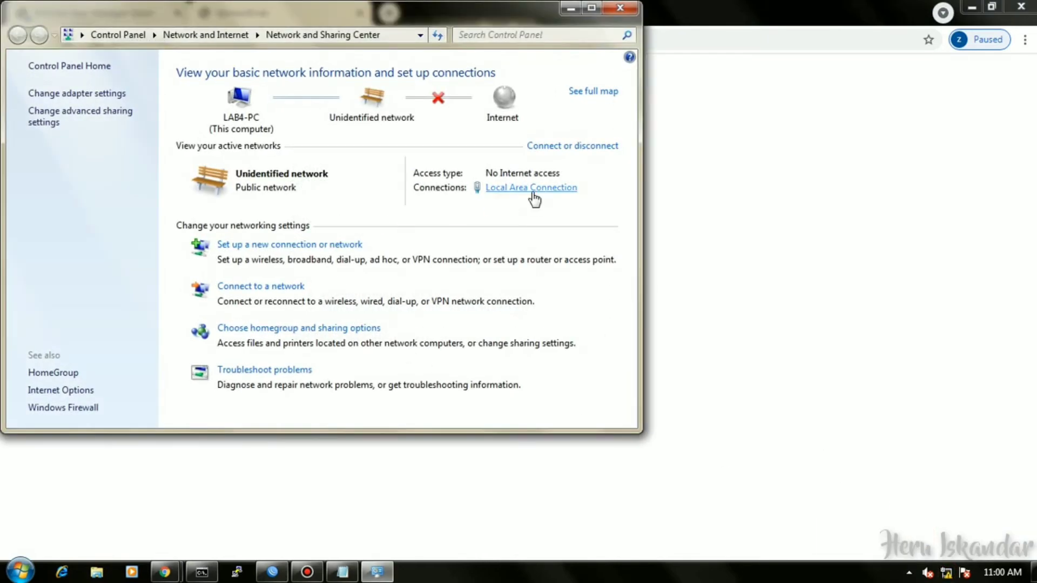
{"action": "left_click", "coordinate": [532, 193]}
{"action": "left_click", "coordinate": [430, 409]}
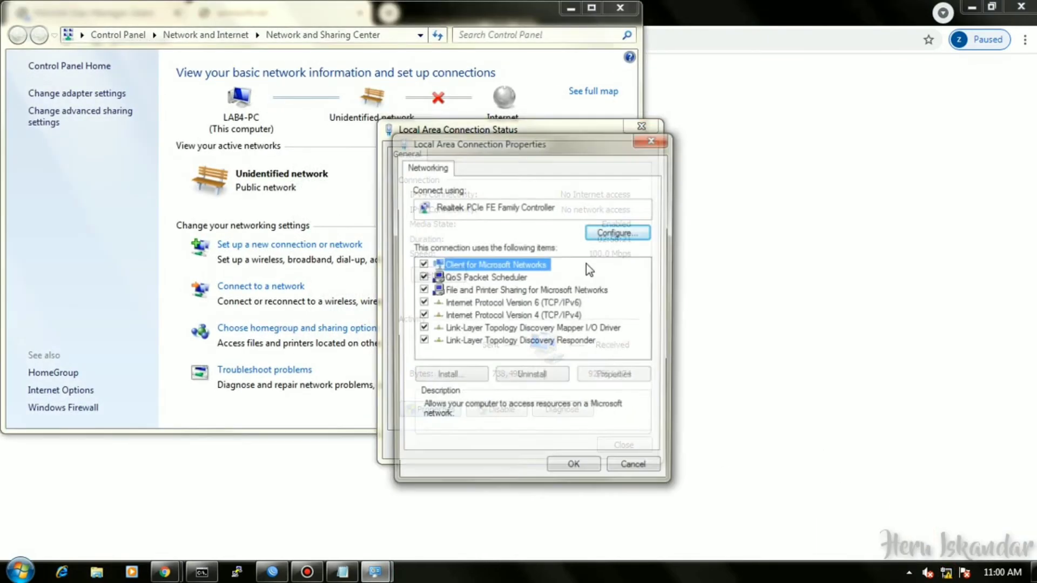
{"action": "left_click", "coordinate": [545, 315]}
{"action": "left_click", "coordinate": [640, 373]}
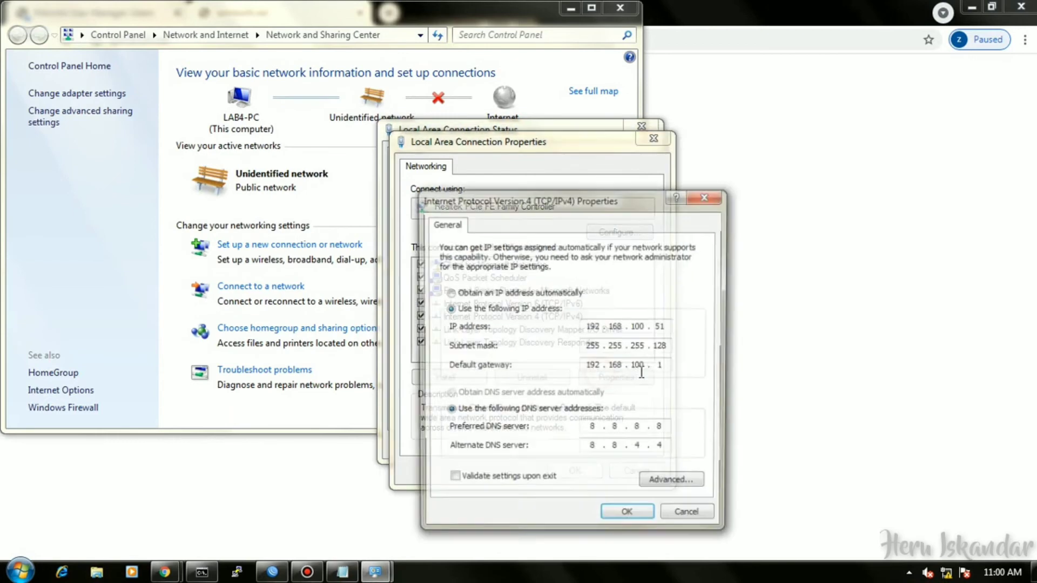
{"action": "left_click", "coordinate": [467, 294]}
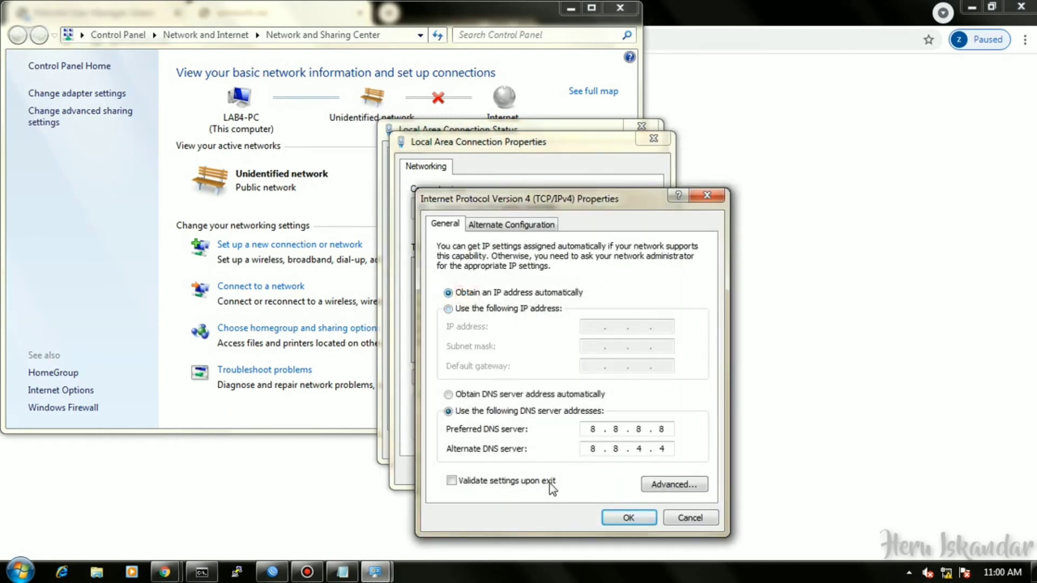
{"action": "left_click", "coordinate": [508, 394]}
{"action": "left_click", "coordinate": [628, 517]}
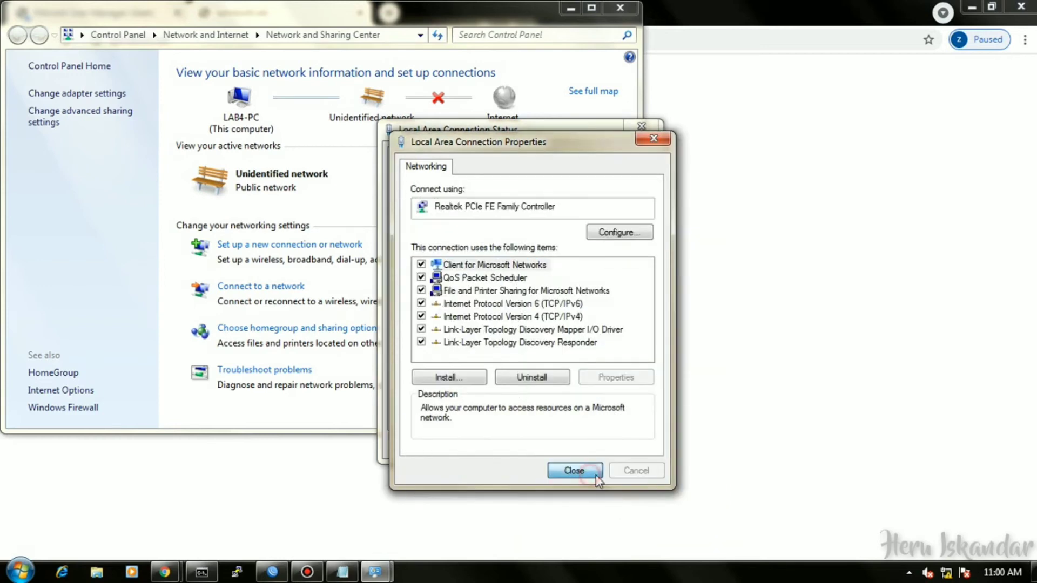
{"action": "left_click", "coordinate": [577, 475]}
{"action": "left_click", "coordinate": [597, 450]}
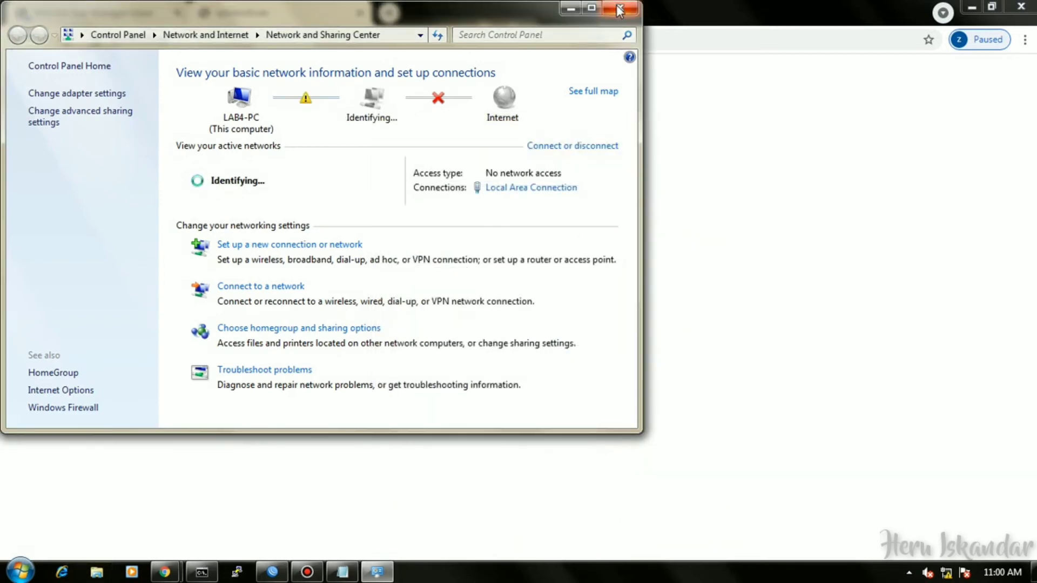
{"action": "left_click", "coordinate": [685, 203]}
{"action": "left_click", "coordinate": [66, 39]}
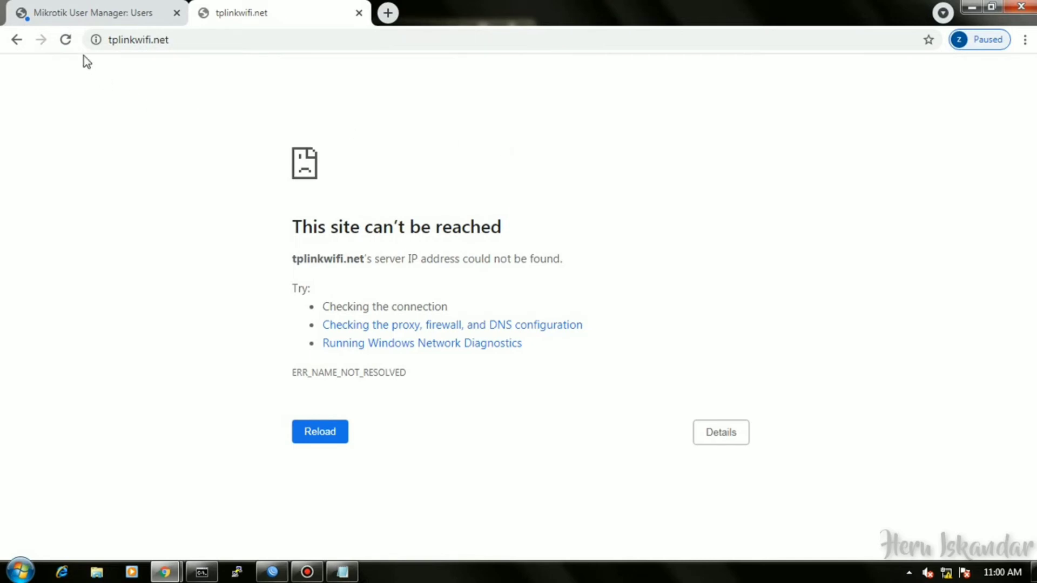
Reload and re-enter tplinkwifi.net until the TP-Link WR840N login page appears.
{"action": "left_click", "coordinate": [65, 40]}
{"action": "left_click", "coordinate": [68, 42]}
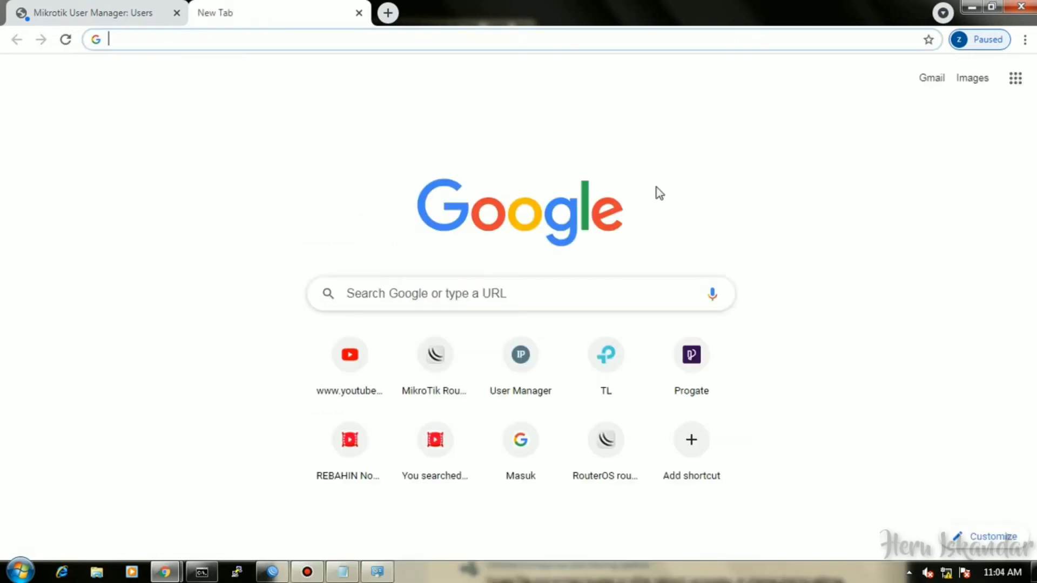
{"action": "type", "text": "tp"}
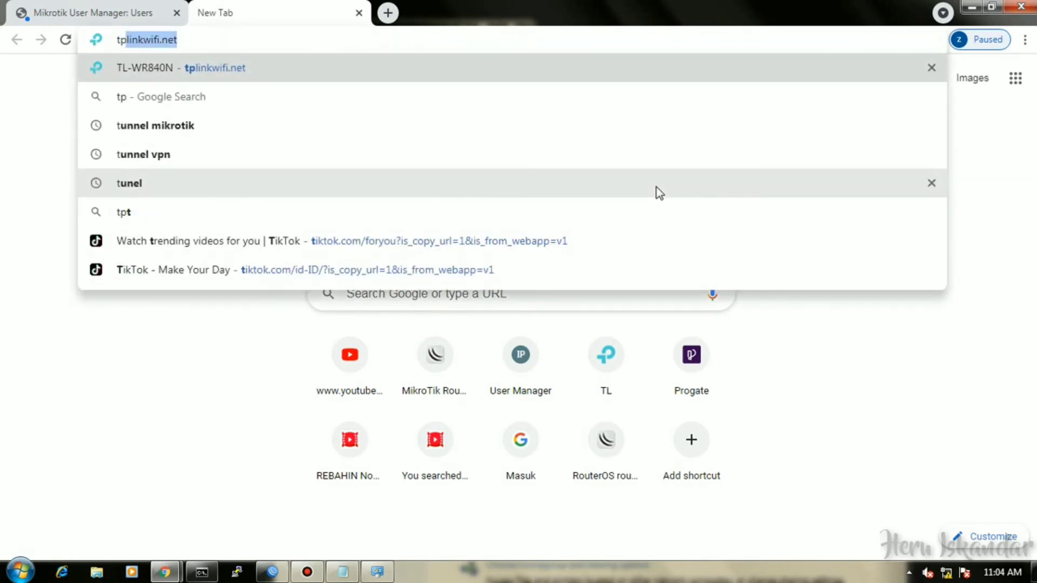
{"action": "key", "text": "Return"}
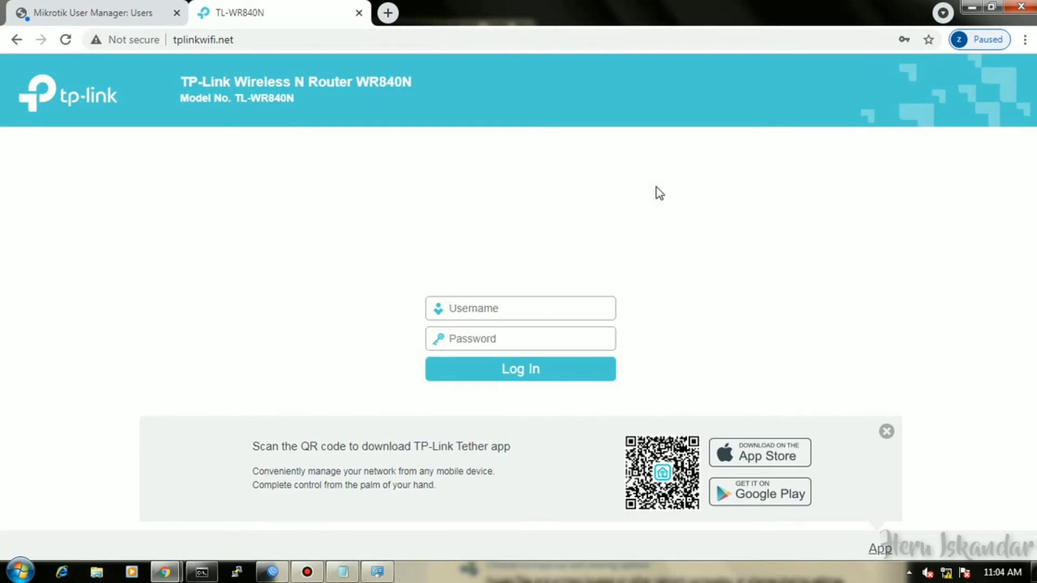
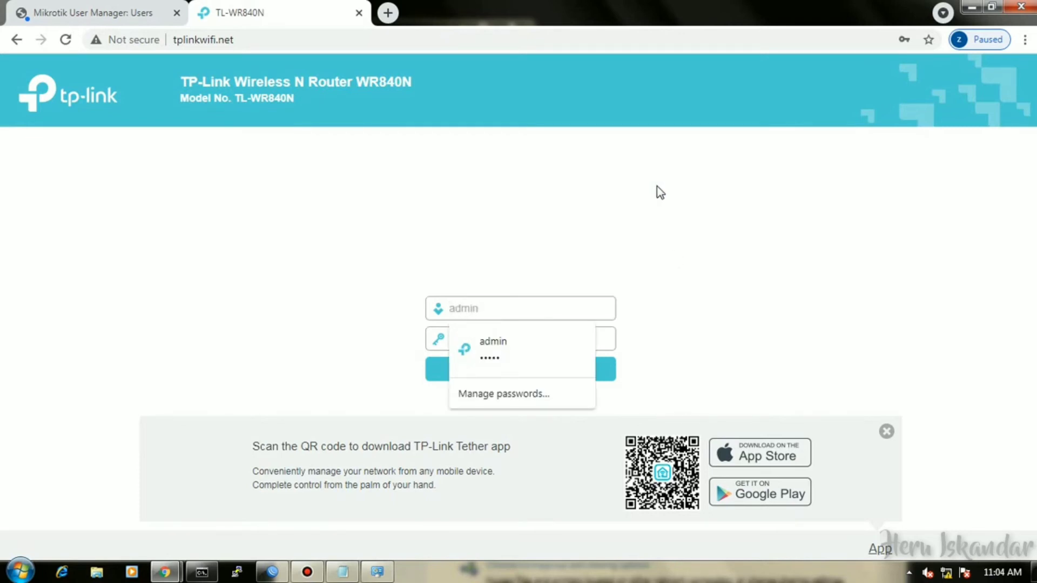
Log in with the admin username and password and pick Access Point as Quick Setup's operation mode.
{"action": "left_click", "coordinate": [504, 338]}
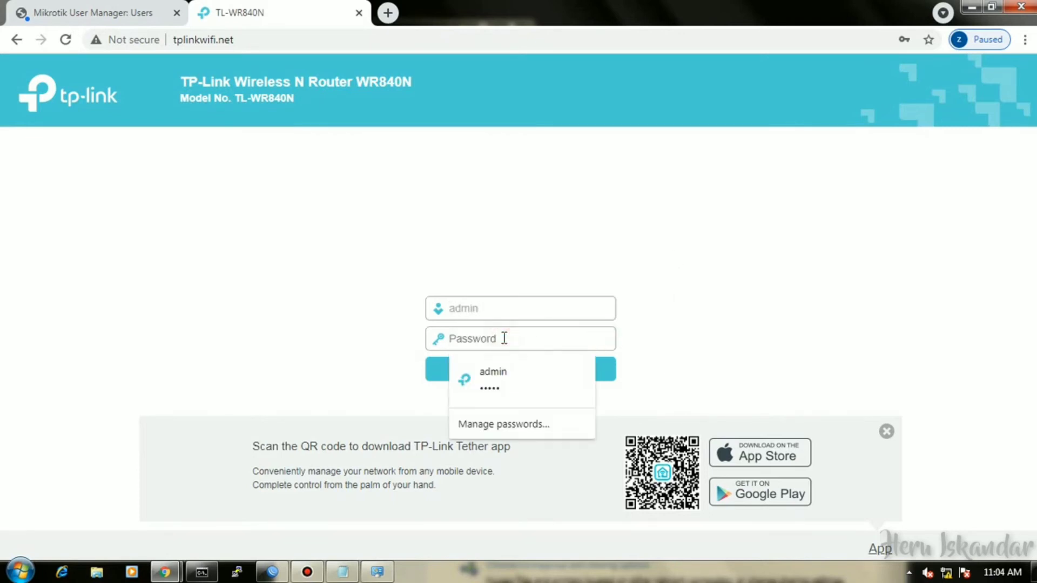
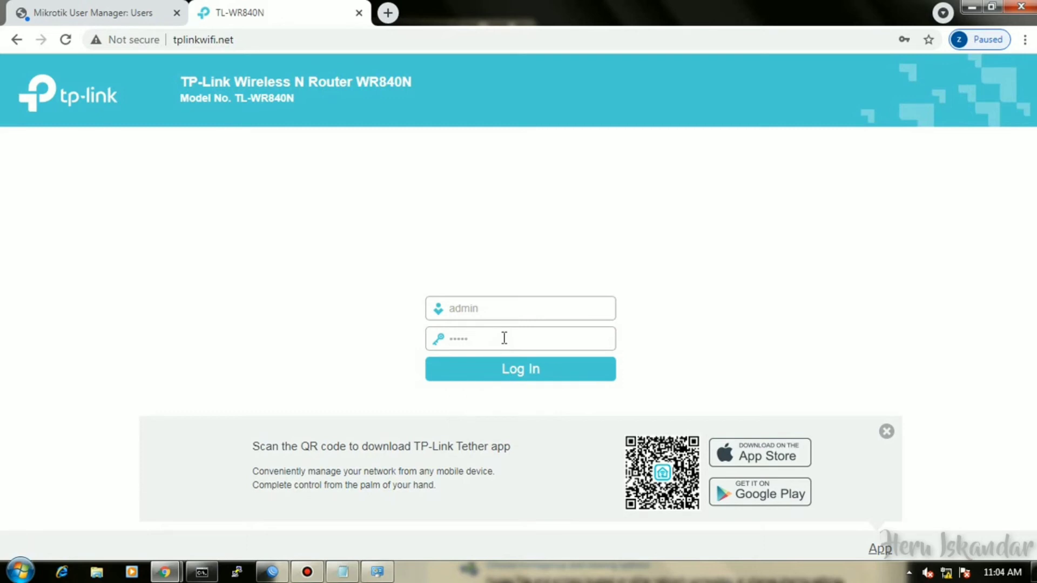
{"action": "left_click", "coordinate": [538, 376]}
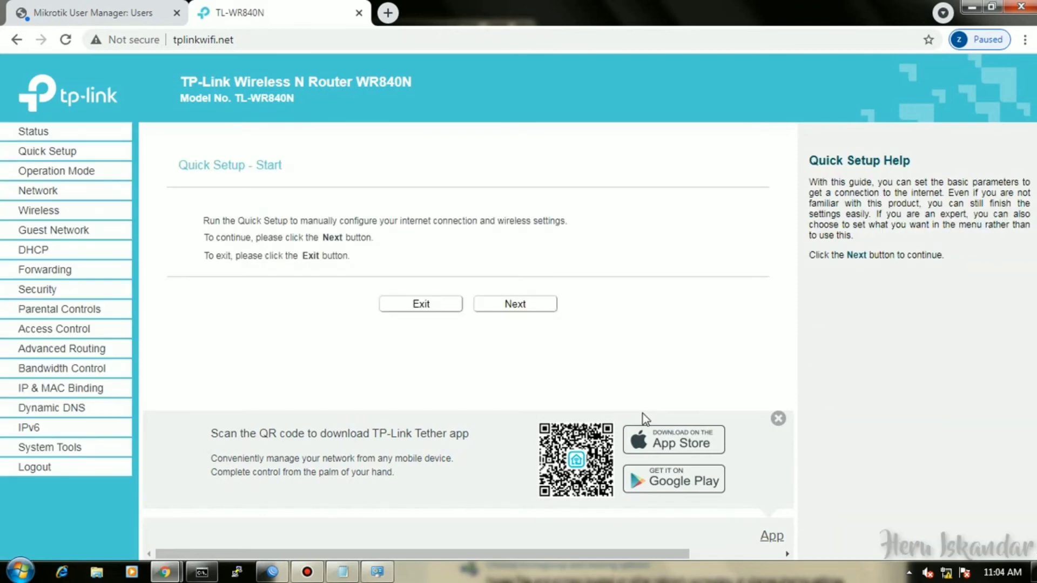
{"action": "left_click", "coordinate": [522, 305]}
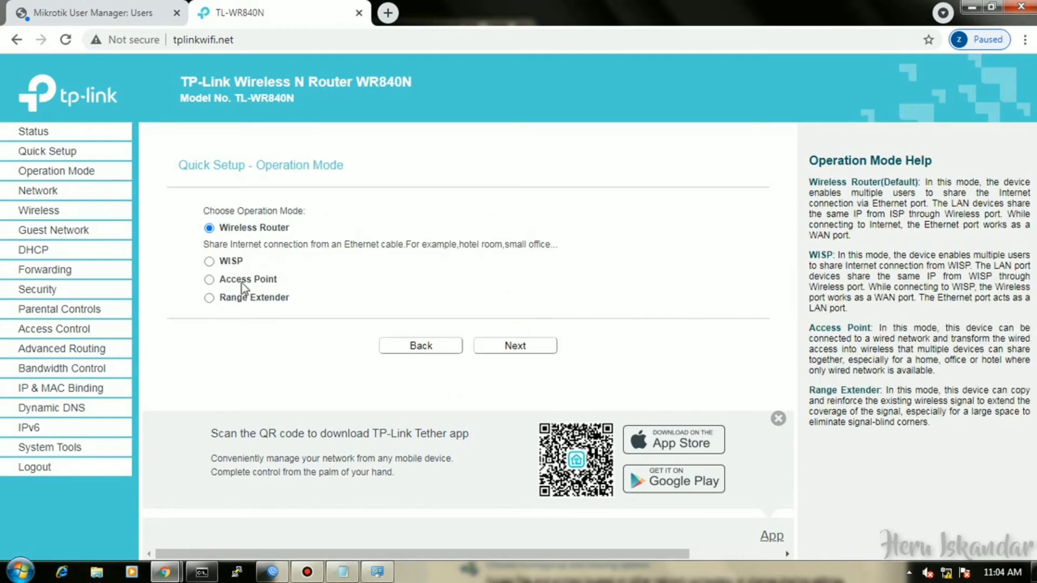
{"action": "left_click", "coordinate": [209, 279]}
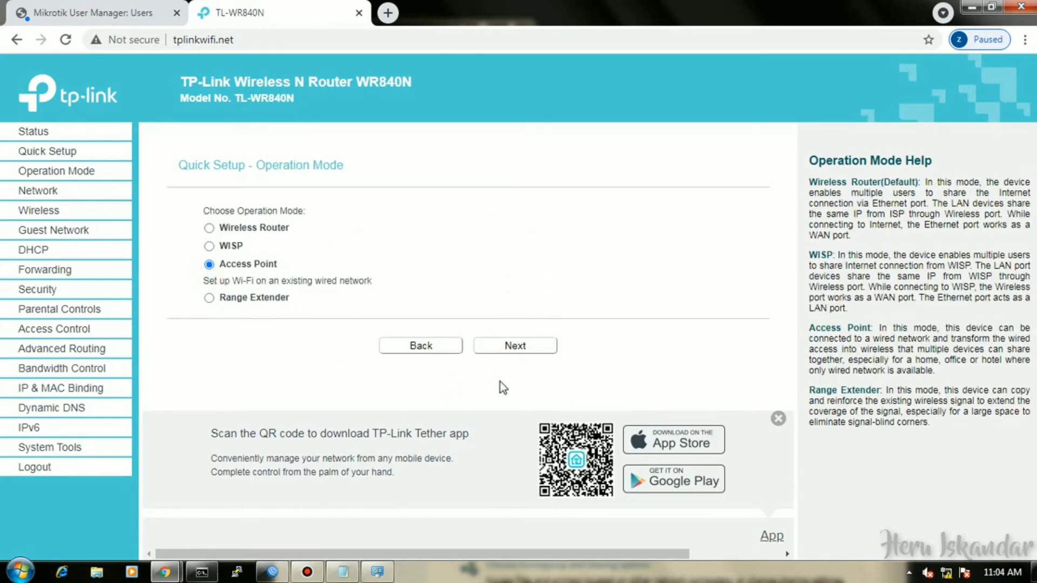
{"action": "left_click", "coordinate": [516, 348]}
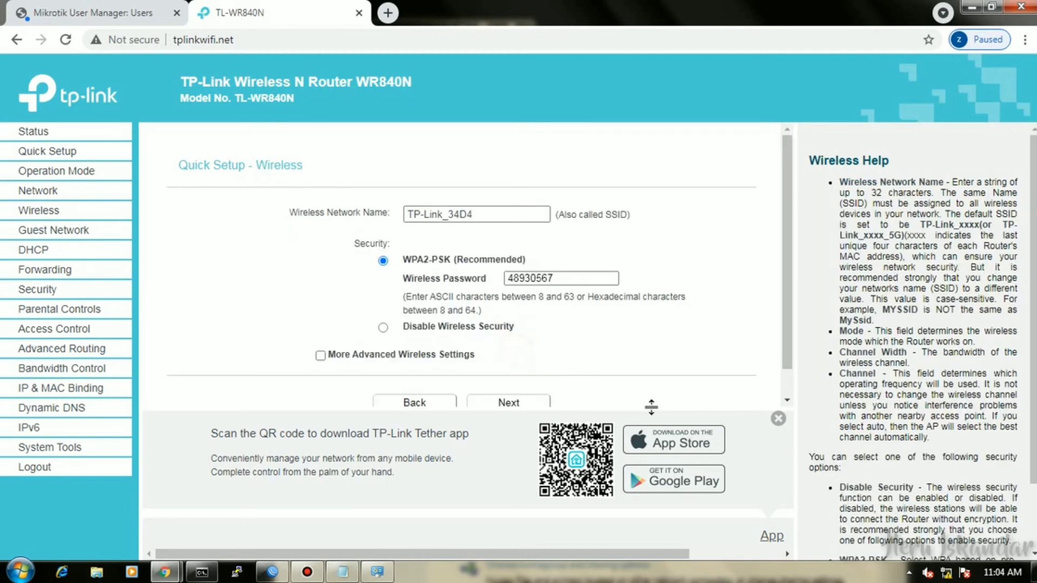
{"action": "triple_click", "coordinate": [531, 221]}
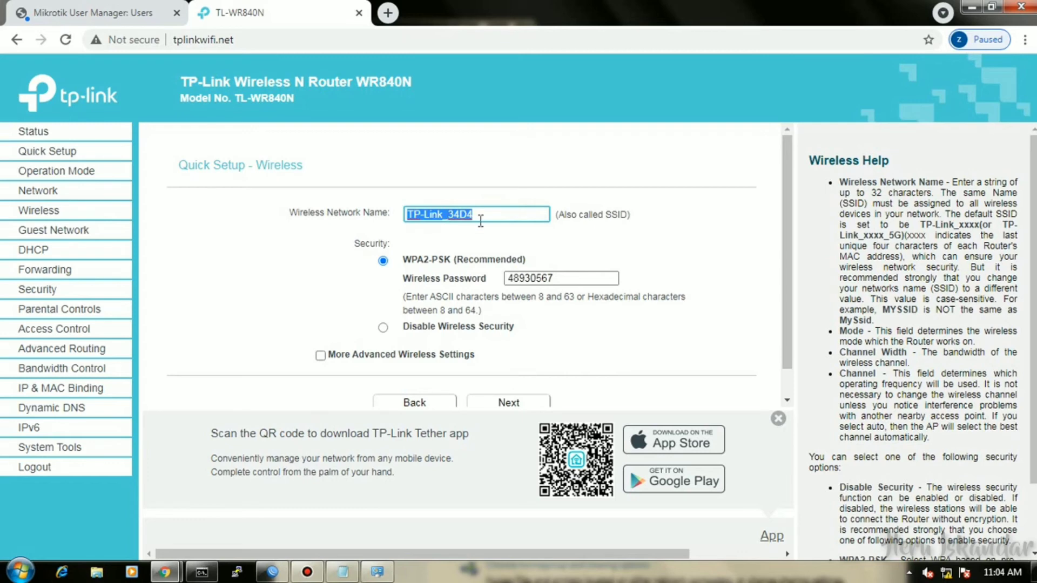
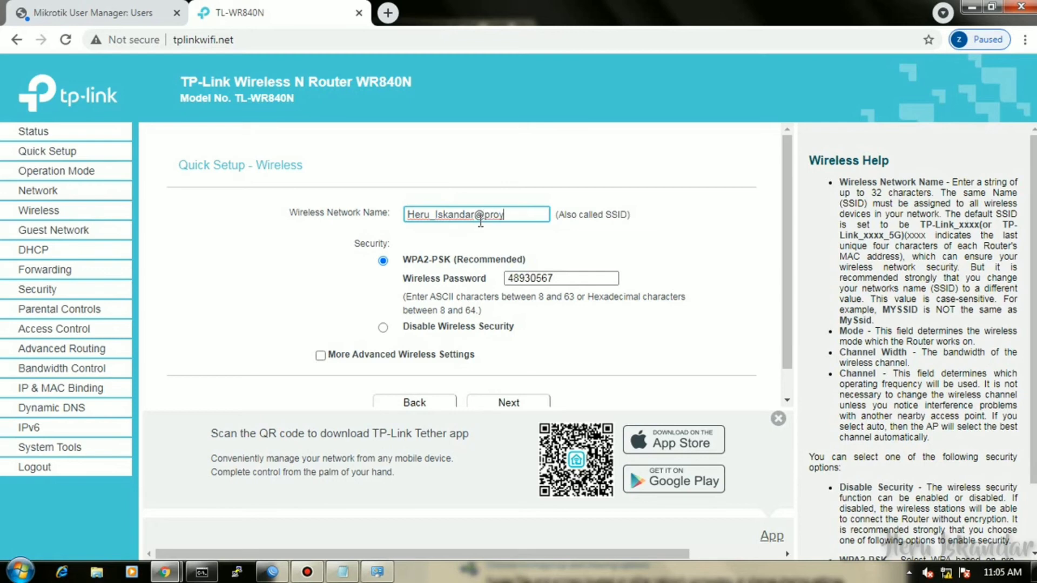
{"action": "left_click", "coordinate": [382, 327]}
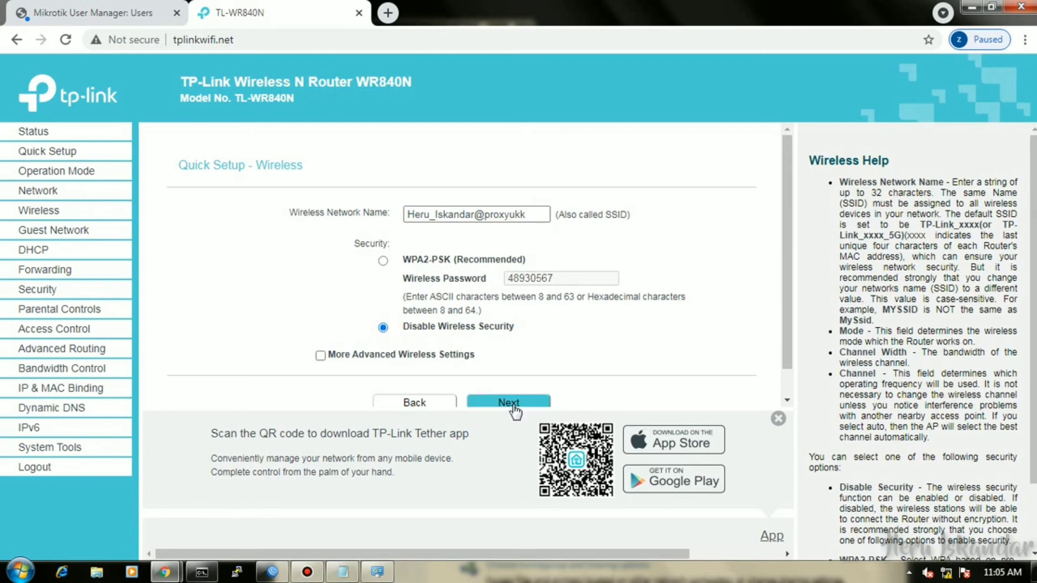
{"action": "left_click", "coordinate": [512, 405]}
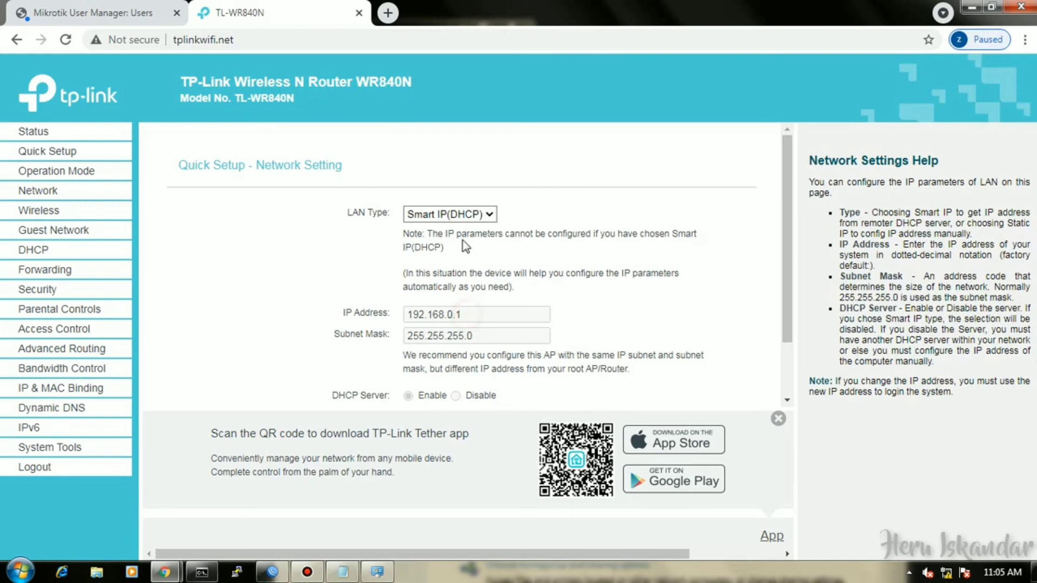
Set the LAN type to Static IP with address 192.168.200.100 and mask 255.255.255.0.
{"action": "left_click", "coordinate": [470, 214]}
{"action": "left_click", "coordinate": [468, 228]}
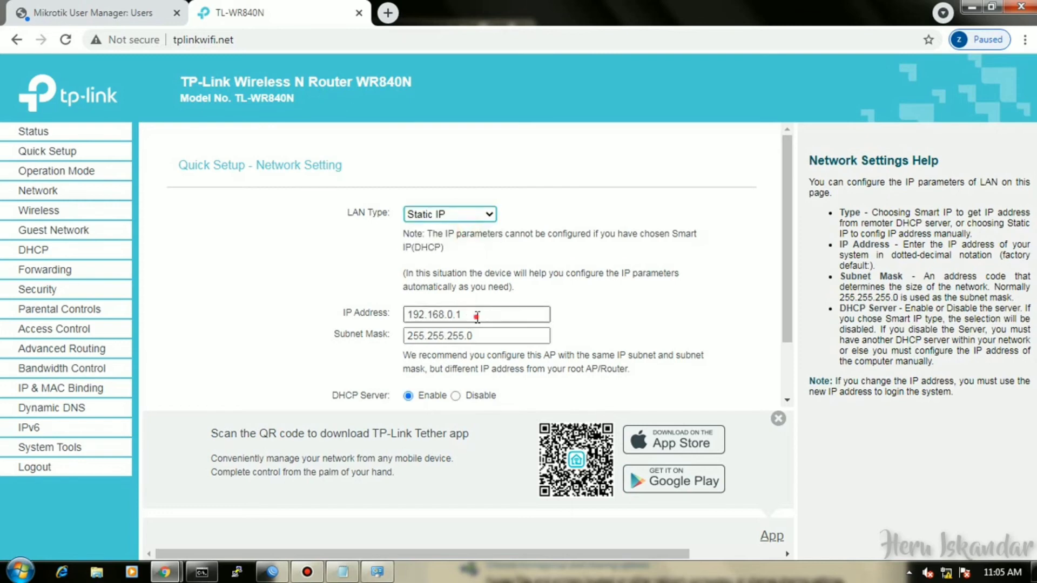
{"action": "left_click", "coordinate": [495, 319]}
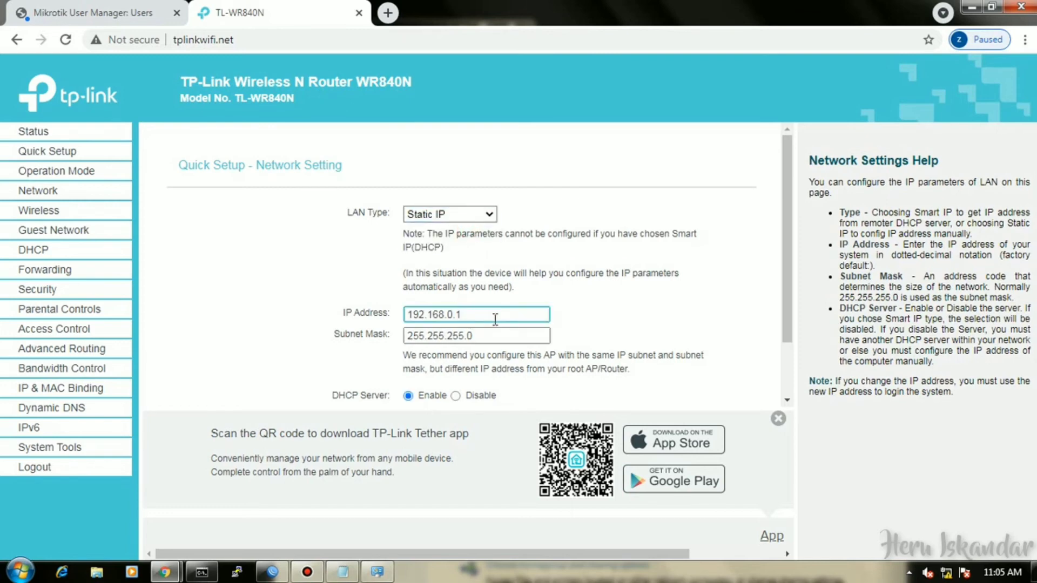
{"action": "key", "text": "BackSpace"}
{"action": "key", "text": "BackSpace"}
{"action": "key", "text": "BackSpace"}
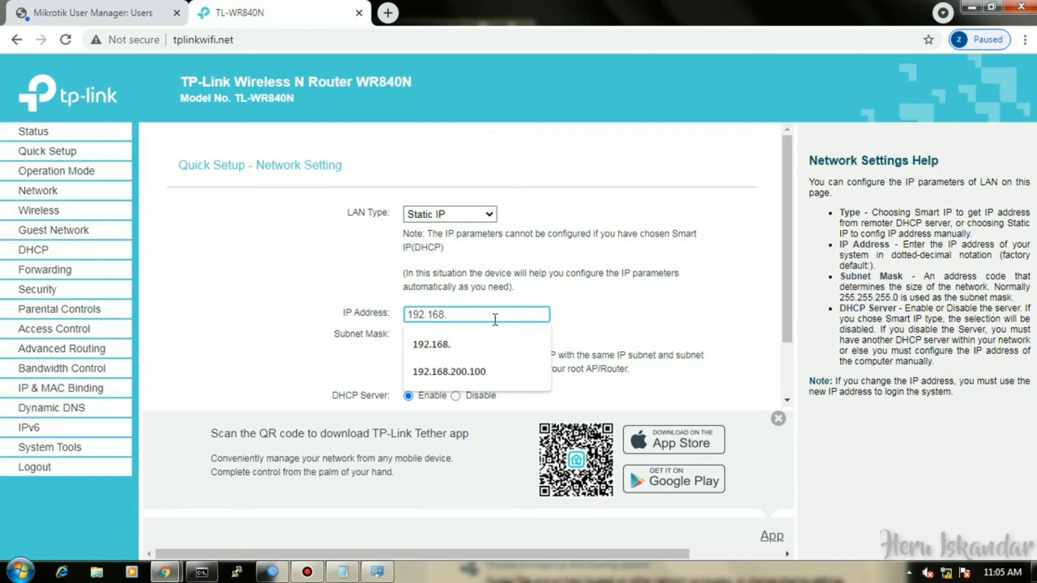
{"action": "type", "text": "200"}
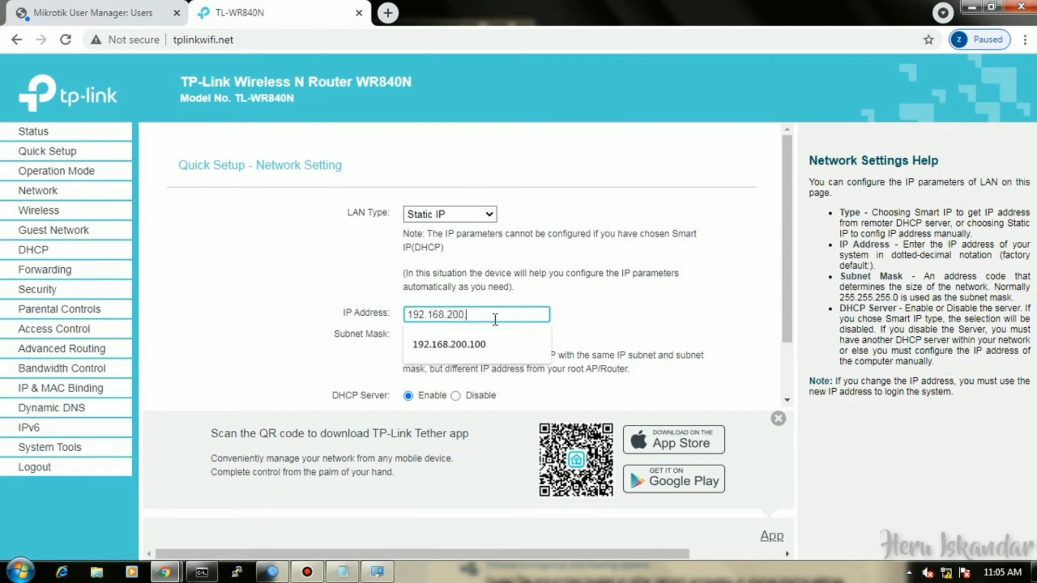
{"action": "key", "text": "Down"}
{"action": "key", "text": "Return"}
{"action": "left_click", "coordinate": [512, 336]}
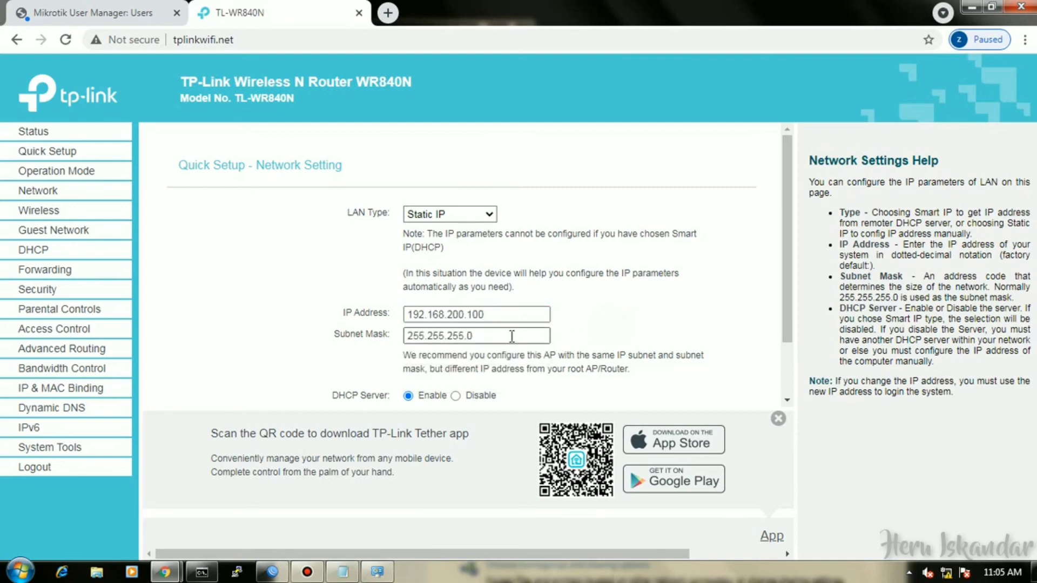
Disable the DHCP server and move on to the Review Setting summary.
{"action": "left_click", "coordinate": [472, 396]}
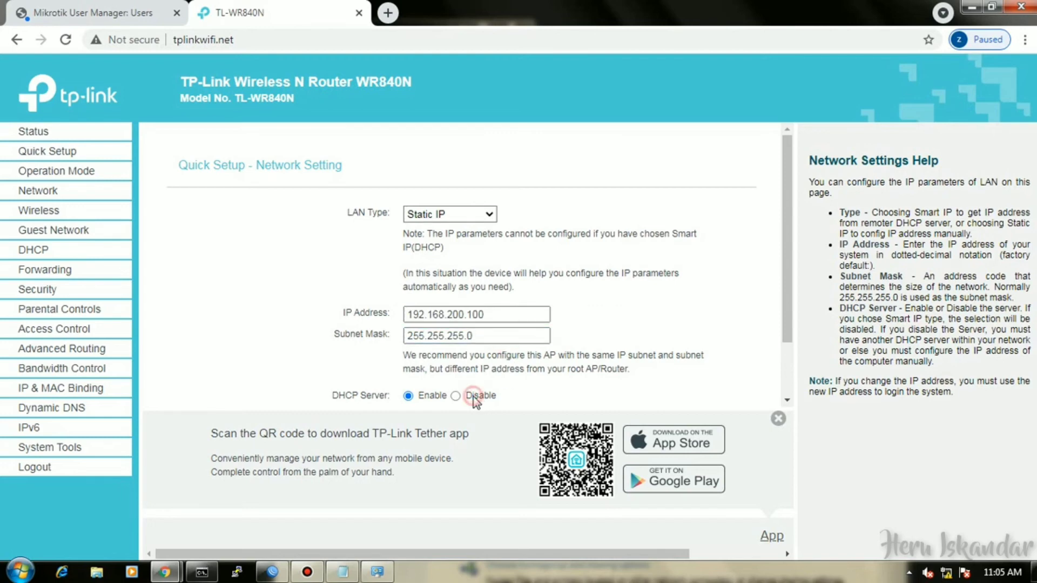
{"action": "left_click", "coordinate": [456, 395]}
{"action": "scroll", "coordinate": [784, 297], "scroll_direction": "down", "scroll_amount": 1}
{"action": "left_click", "coordinate": [778, 418]}
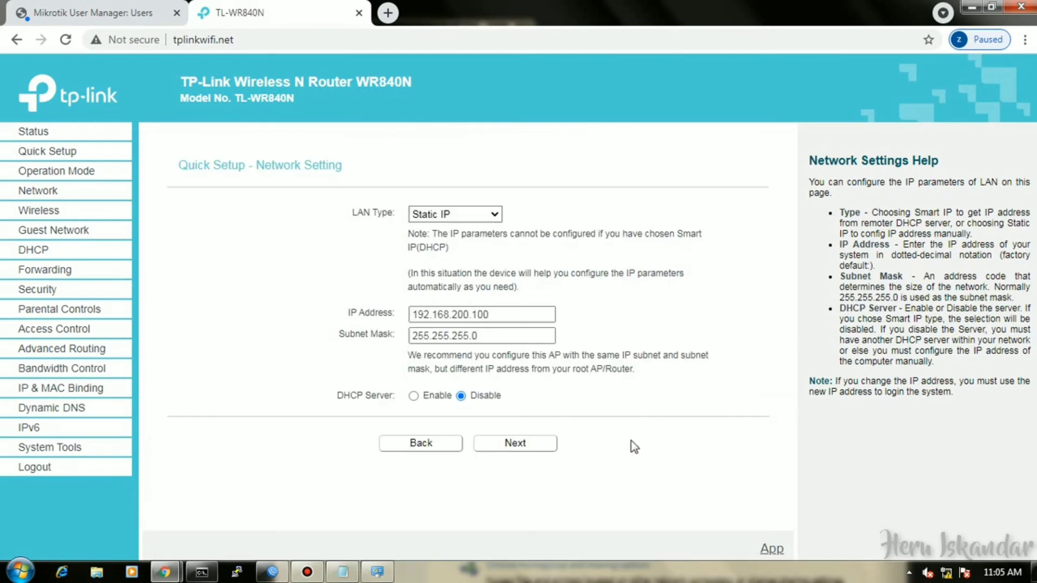
{"action": "left_click", "coordinate": [529, 448]}
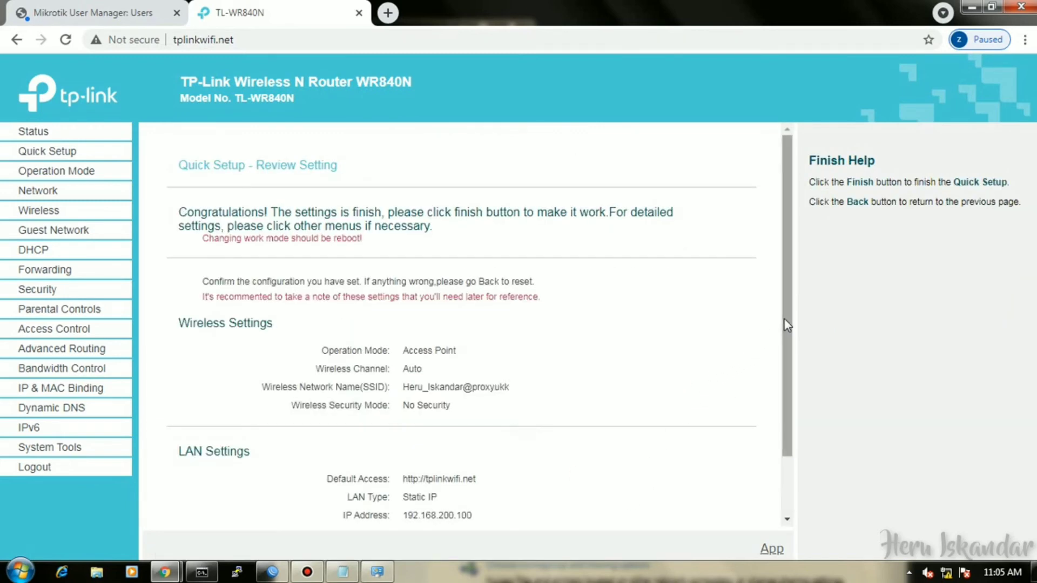
Finish Quick Setup so the router reboots, then swap its admin tab for a blank Chrome tab.
{"action": "scroll", "coordinate": [702, 378], "scroll_direction": "down", "scroll_amount": 1}
{"action": "left_click", "coordinate": [517, 494]}
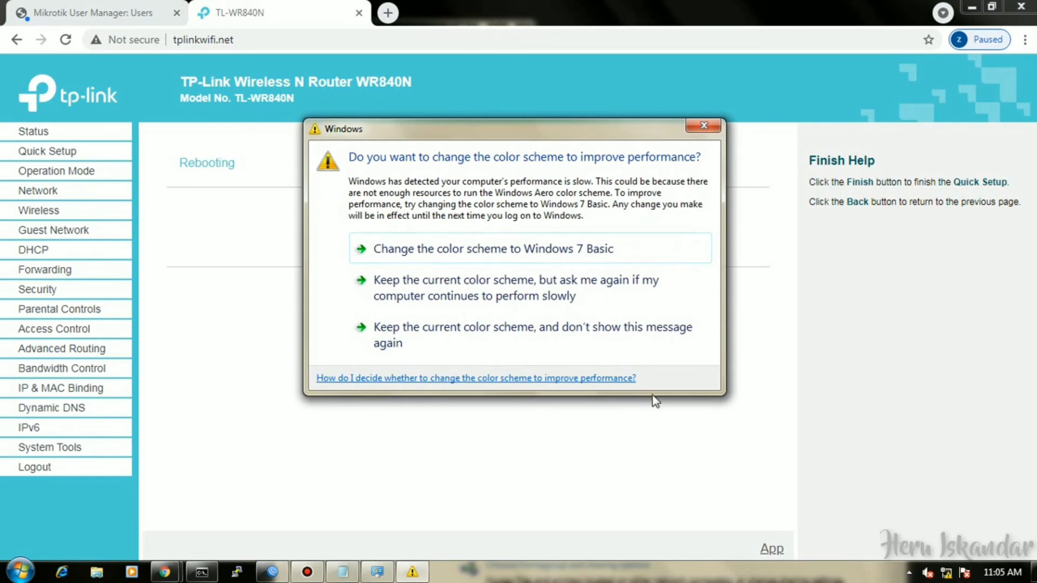
{"action": "left_click", "coordinate": [703, 125]}
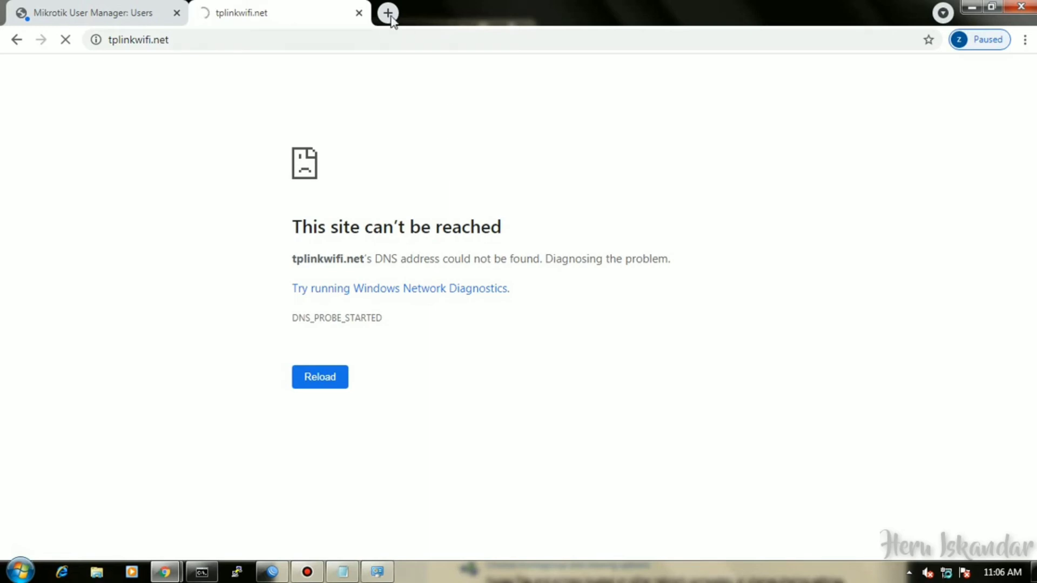
{"action": "left_click", "coordinate": [358, 13]}
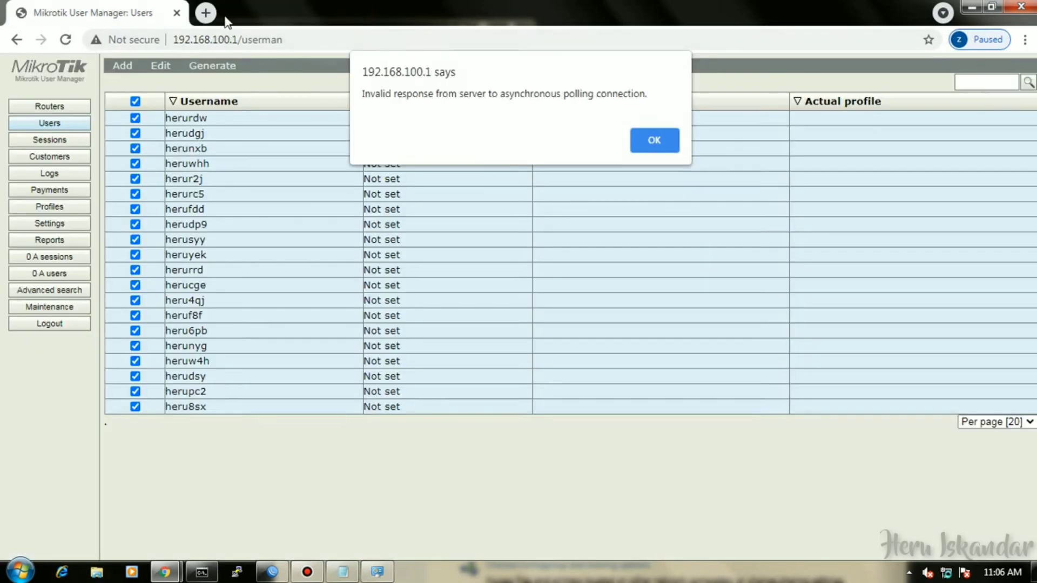
{"action": "left_click", "coordinate": [210, 16]}
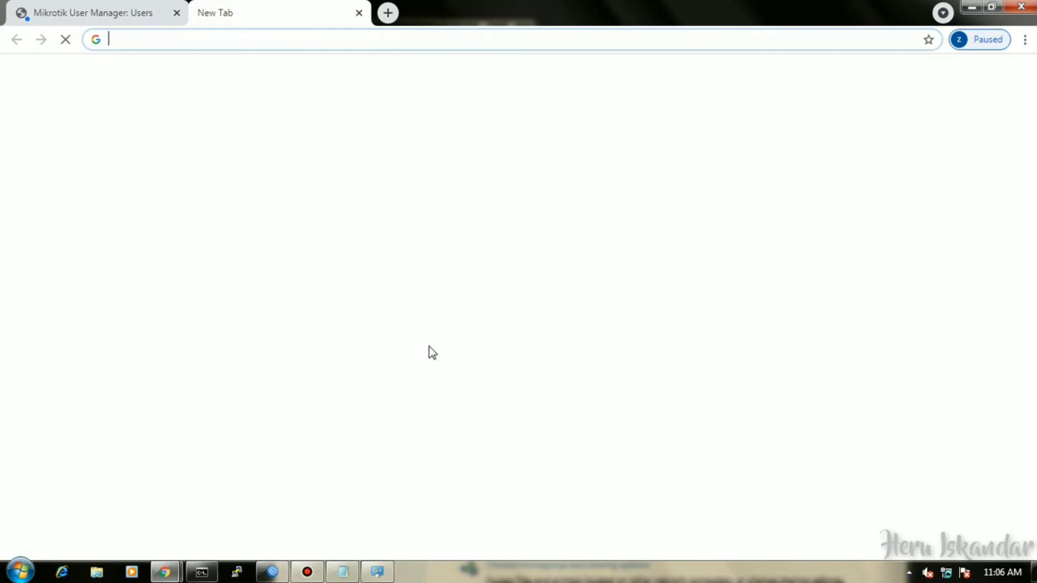
Replace the Notepad note with 'Hubungkan PC ke Router port 2 dan AP ke port 3' and minimize it.
{"action": "left_click", "coordinate": [349, 578]}
{"action": "left_click", "coordinate": [343, 573]}
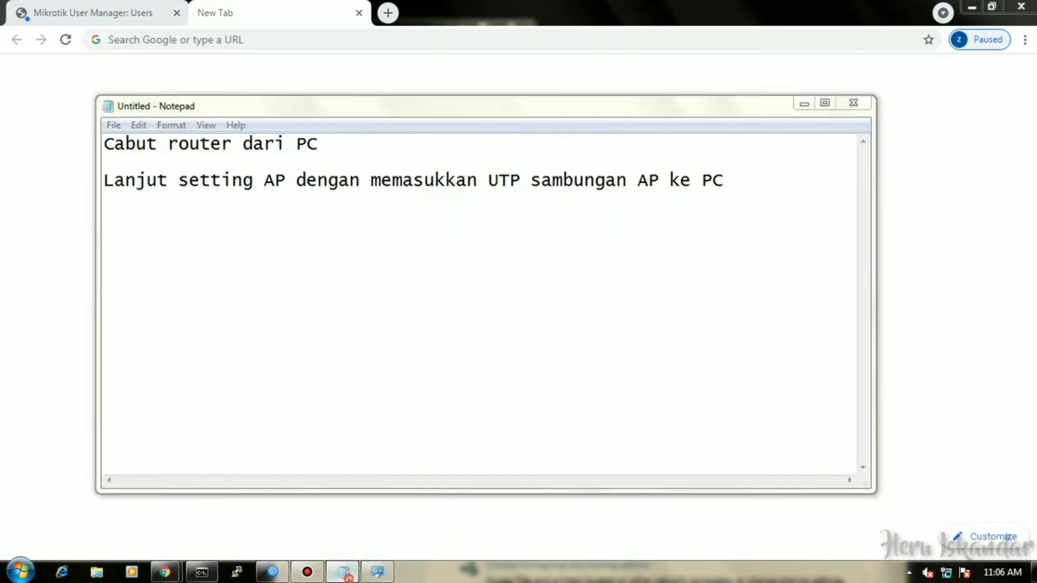
{"action": "left_click", "coordinate": [343, 573]}
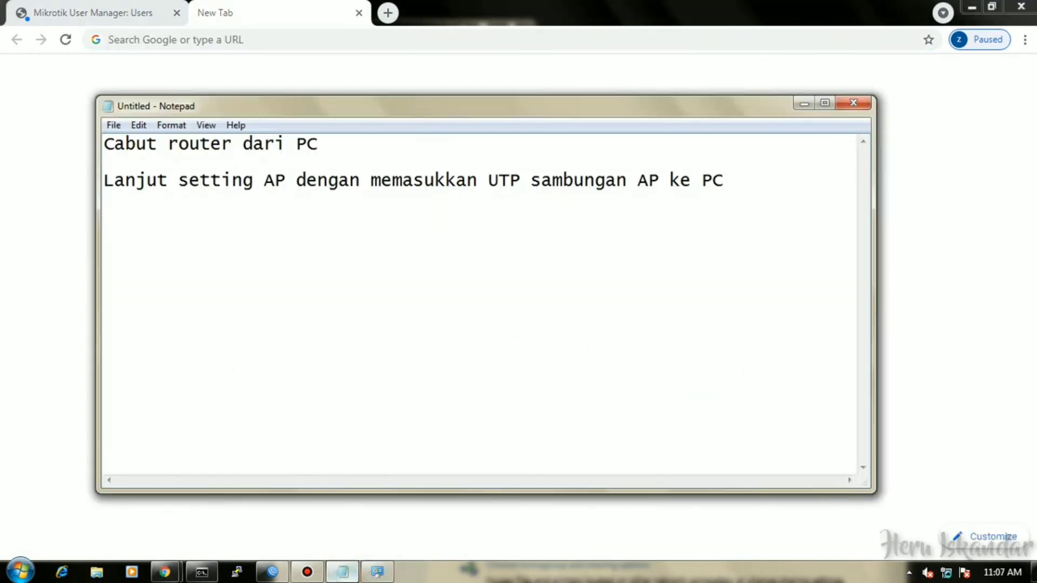
{"action": "left_click_drag", "start_coordinate": [752, 182], "coordinate": [103, 141]}
{"action": "type", "text": "H"}
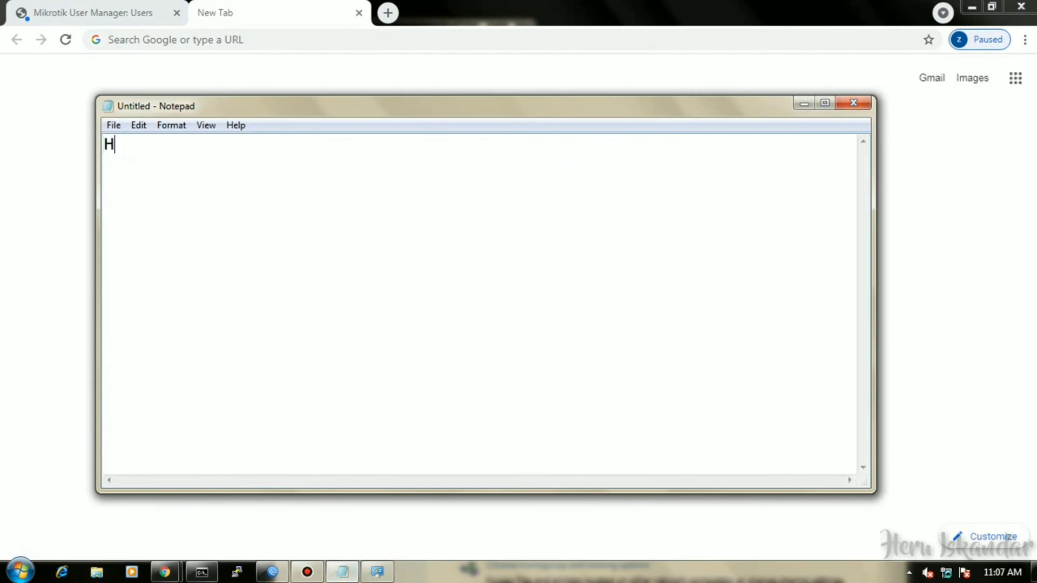
{"action": "type", "text": "ubungkan P"}
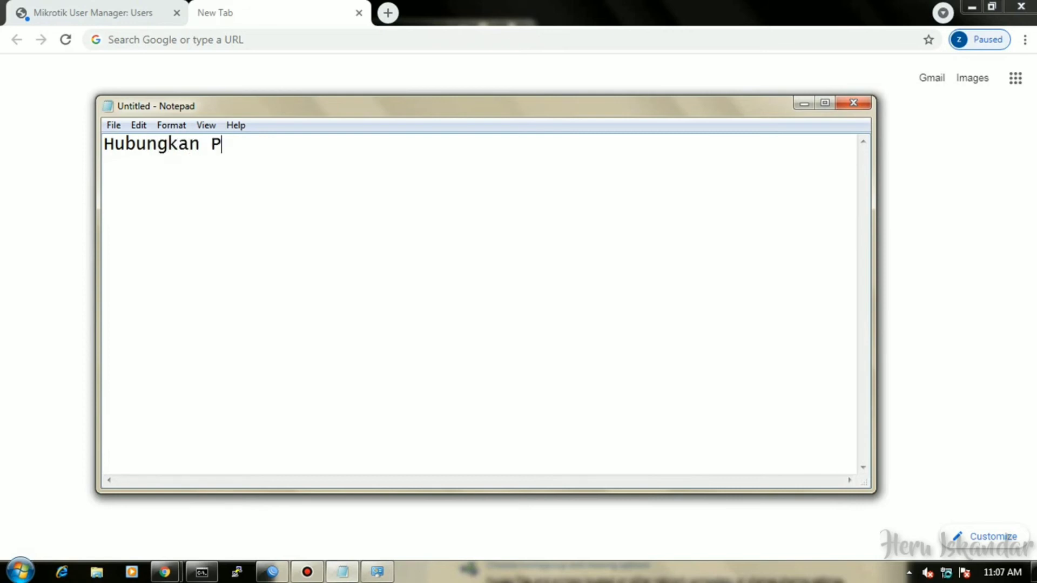
{"action": "type", "text": "C ke Router"}
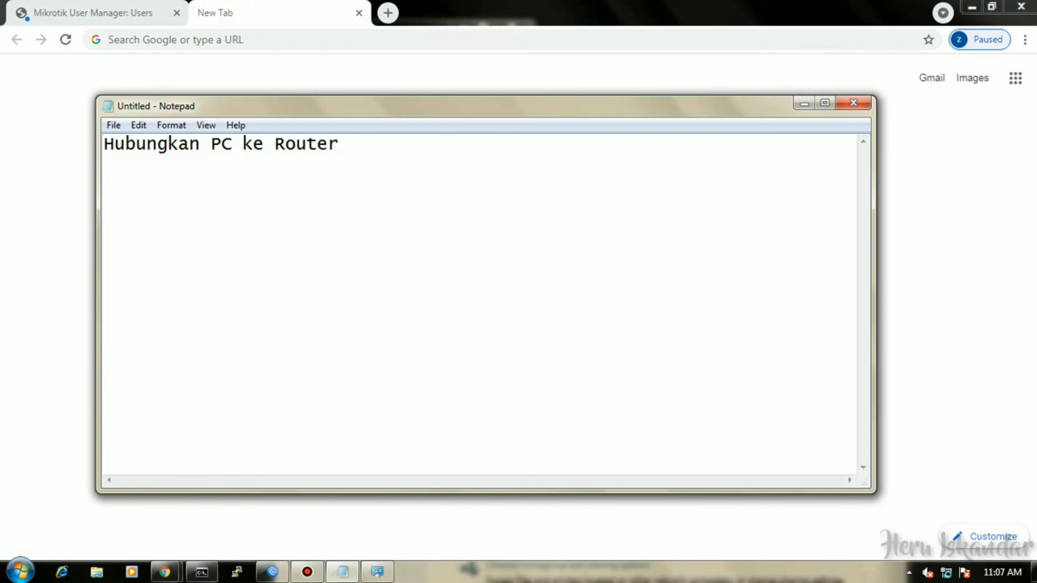
{"action": "type", "text": "port 1 d"}
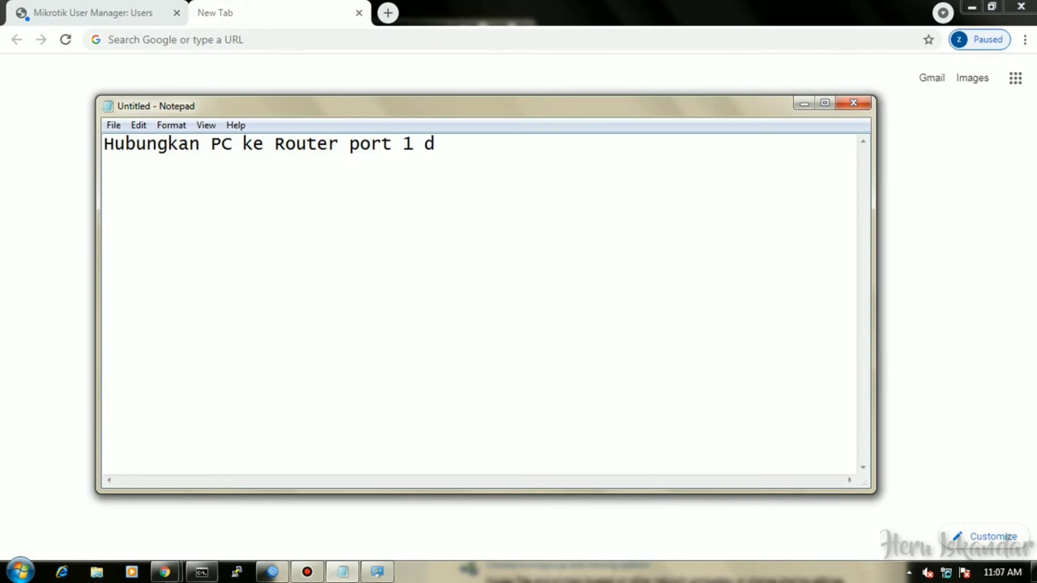
{"action": "type", "text": "an AP ke Por"}
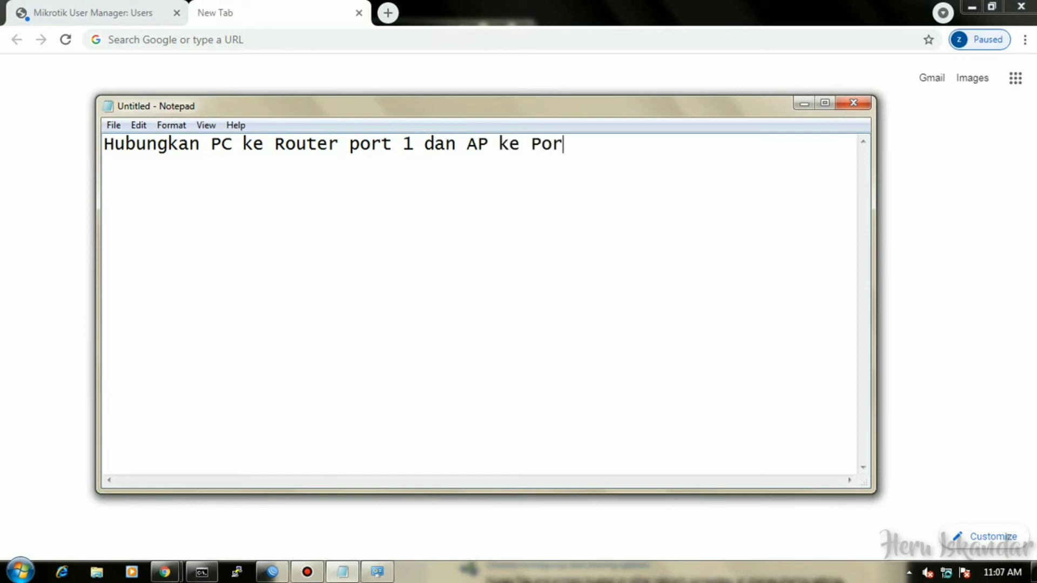
{"action": "key", "text": "BackSpace"}
{"action": "key", "text": "BackSpace"}
{"action": "key", "text": "BackSpace"}
{"action": "key", "text": "BackSpace"}
{"action": "key", "text": "BackSpace"}
{"action": "key", "text": "BackSpace"}
{"action": "key", "text": "BackSpace"}
{"action": "key", "text": "BackSpace"}
{"action": "key", "text": "BackSpace"}
{"action": "key", "text": "BackSpace"}
{"action": "key", "text": "BackSpace"}
{"action": "key", "text": "BackSpace"}
{"action": "key", "text": "BackSpace"}
{"action": "key", "text": "BackSpace"}
{"action": "key", "text": "BackSpace"}
{"action": "type", "text": "2"}
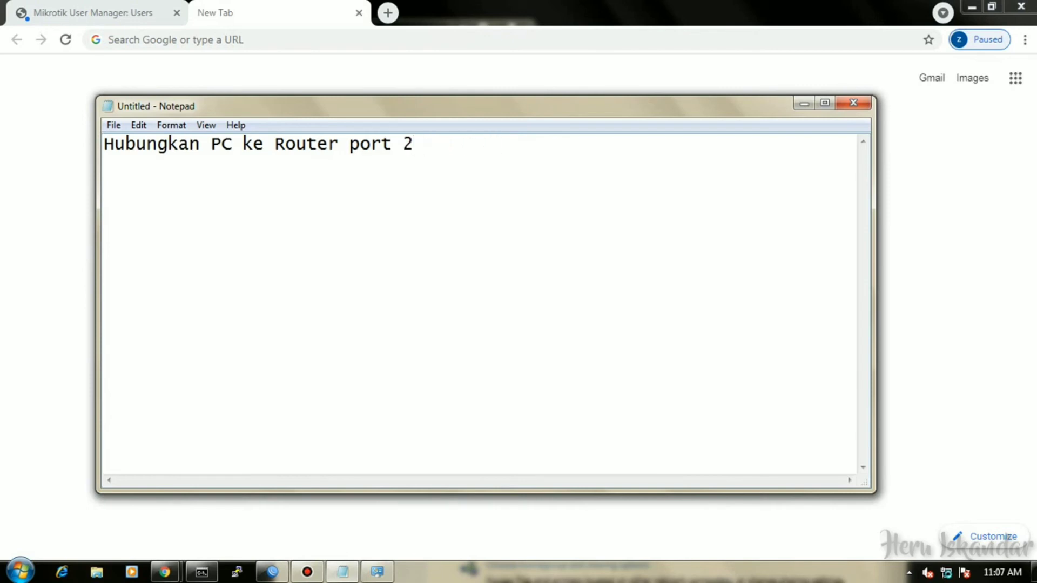
{"action": "type", "text": " dan AP ke port 3"}
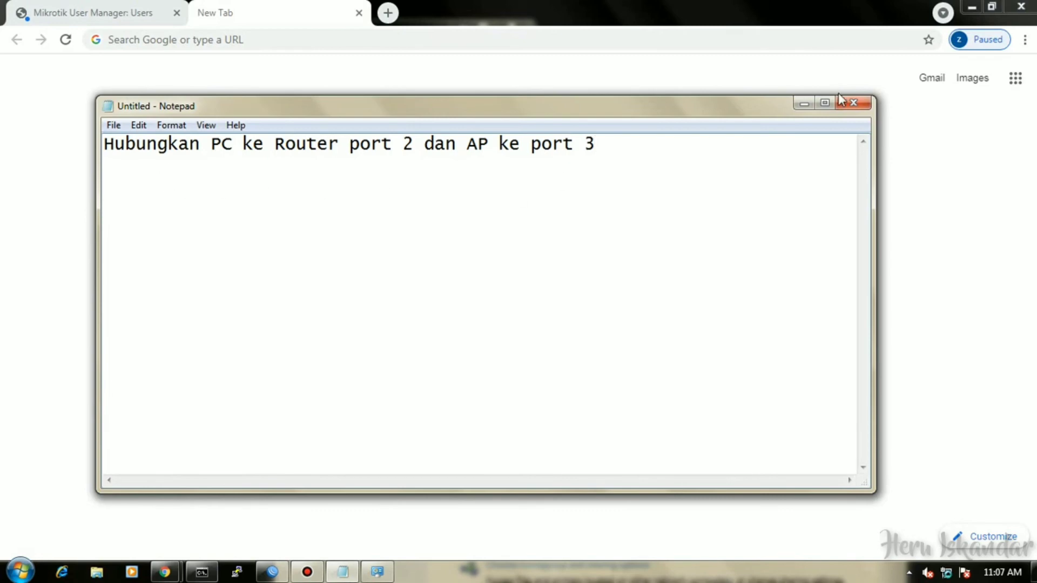
{"action": "left_click", "coordinate": [804, 105]}
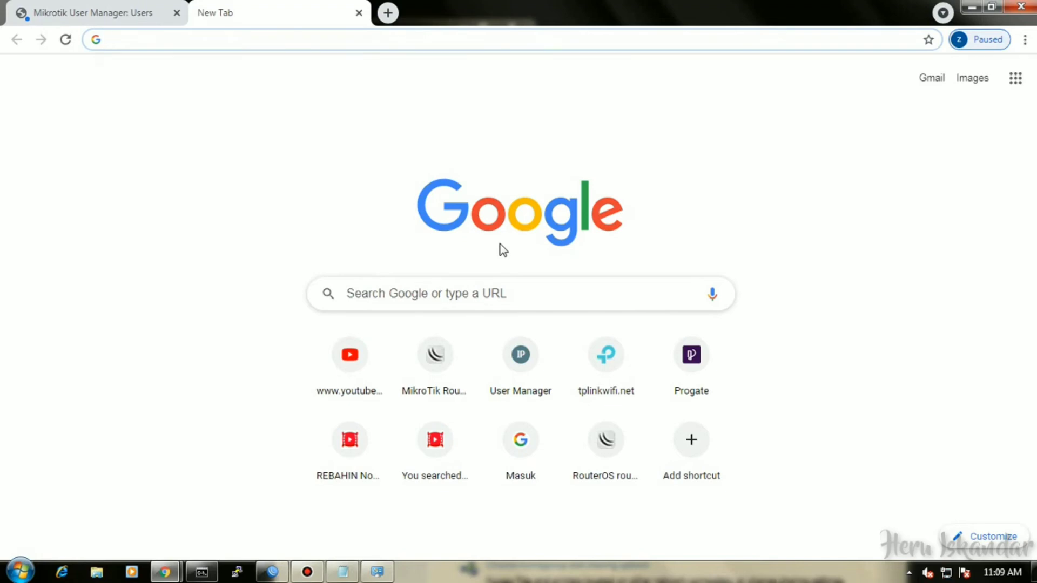
Load linux.org in Chrome to test the Linux block, then return to WinBox.
{"action": "left_click", "coordinate": [195, 41]}
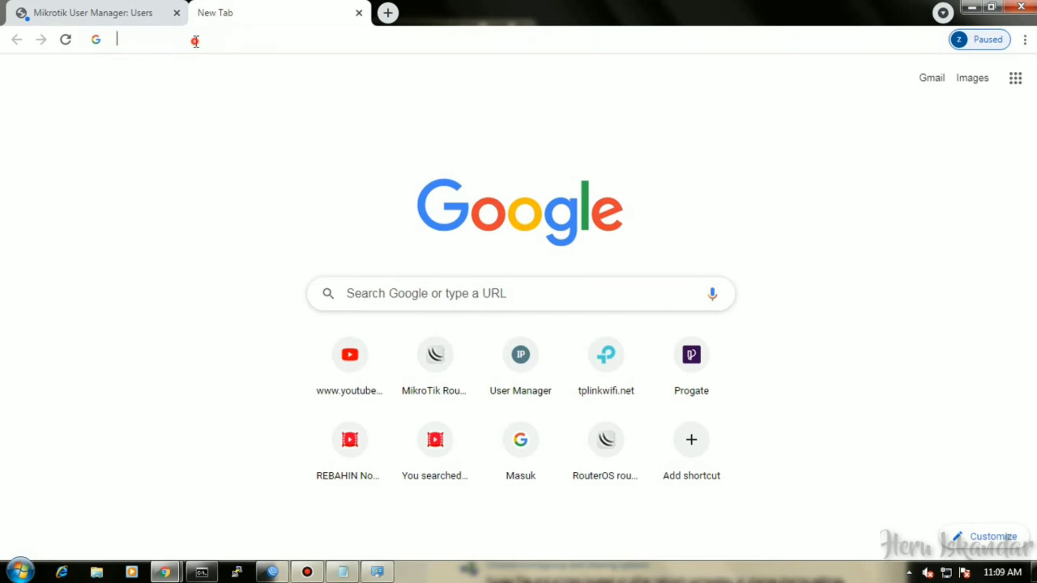
{"action": "type", "text": "li"}
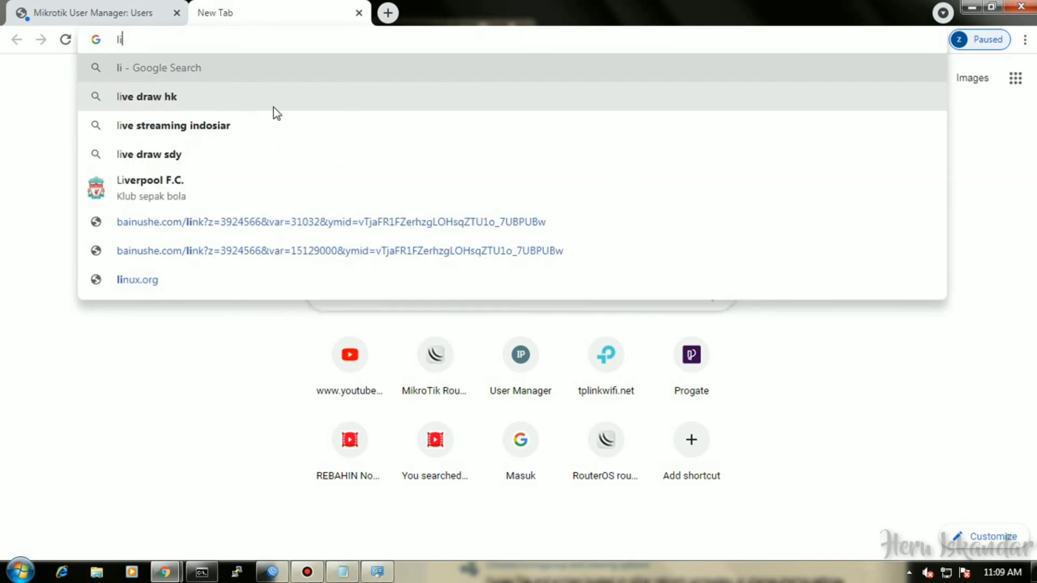
{"action": "type", "text": "nux."}
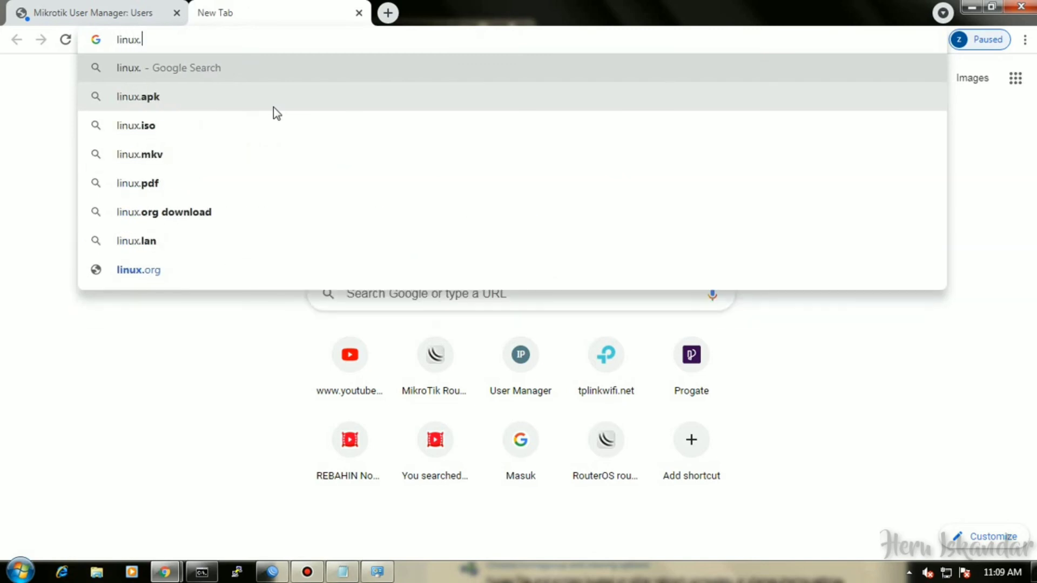
{"action": "type", "text": "org"}
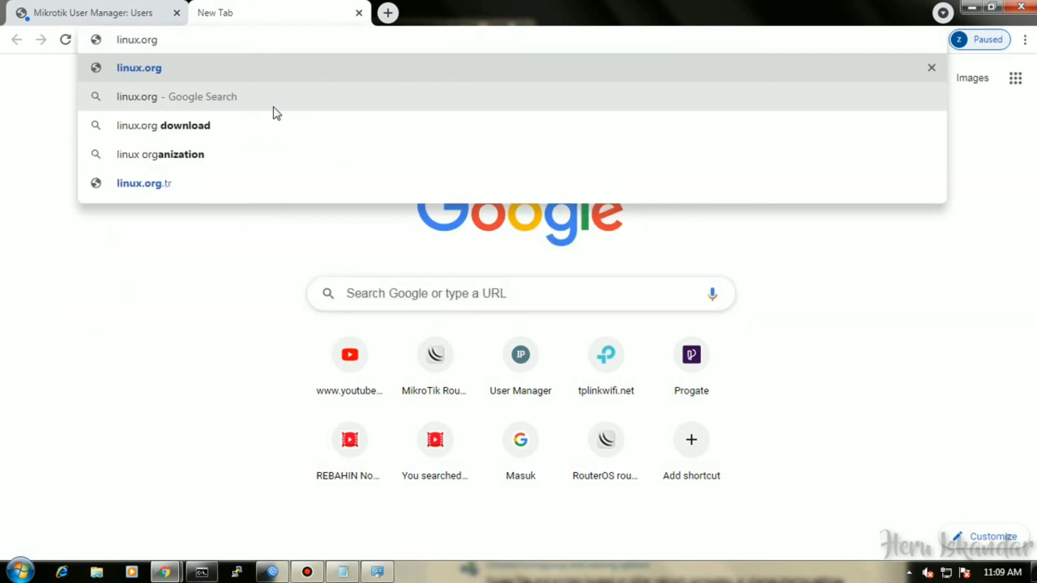
{"action": "key", "text": "Return"}
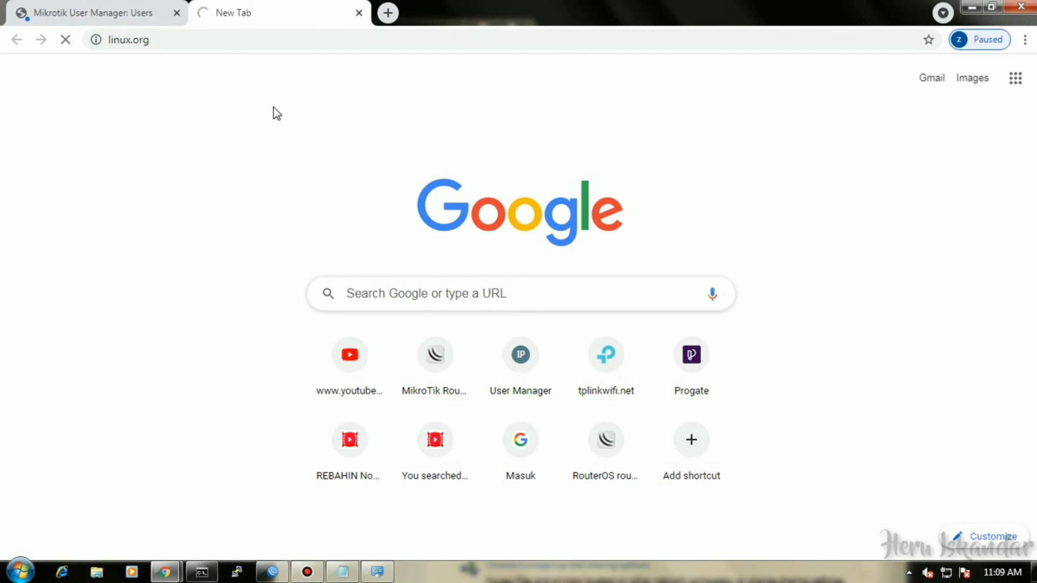
{"action": "left_click", "coordinate": [272, 572]}
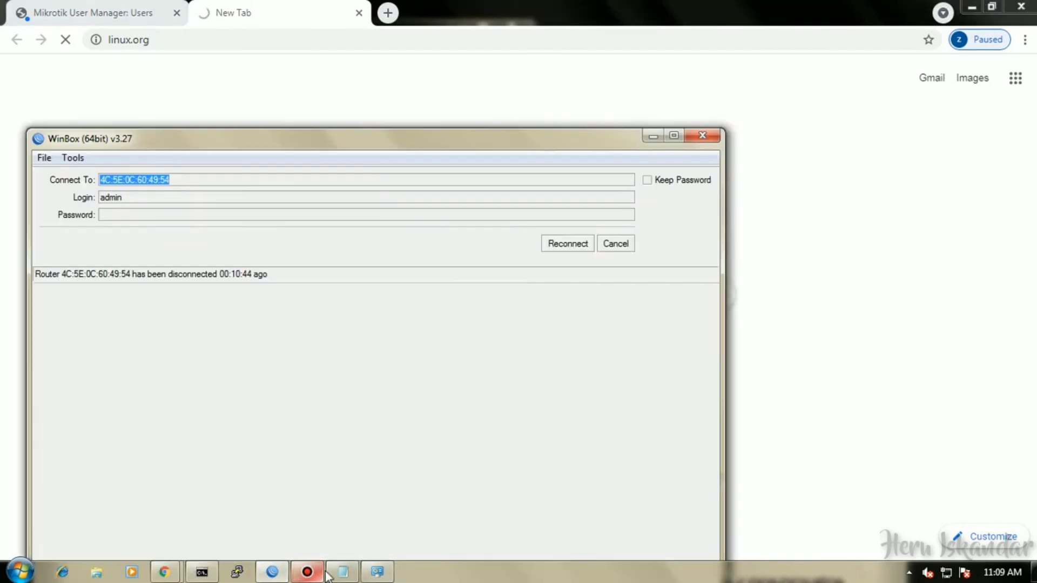
Reconnect to the router and show Firewall filter rules 15–17 with their Bytes and Packets counts.
{"action": "left_click", "coordinate": [574, 244]}
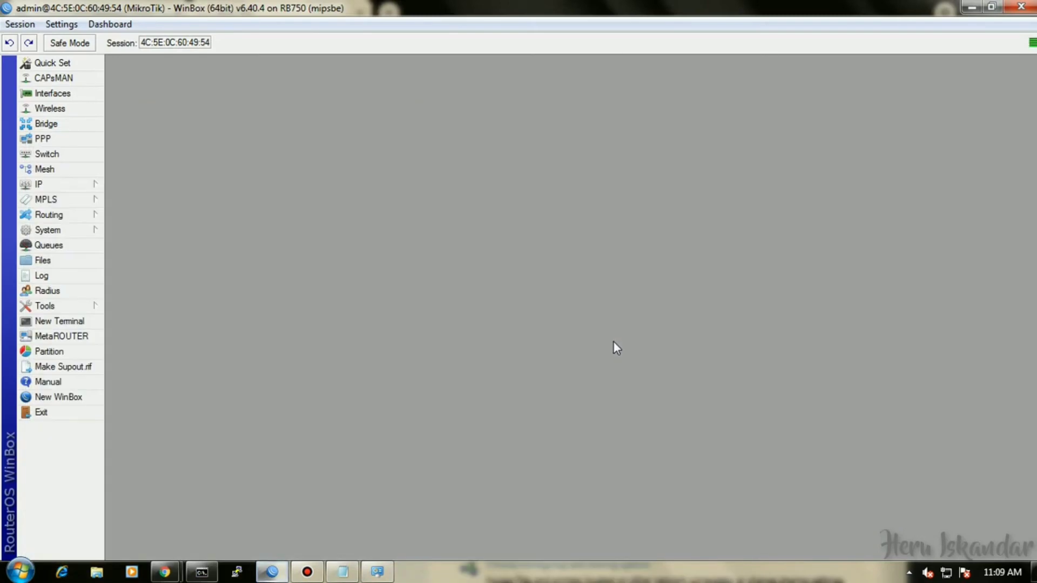
{"action": "left_click", "coordinate": [85, 184]}
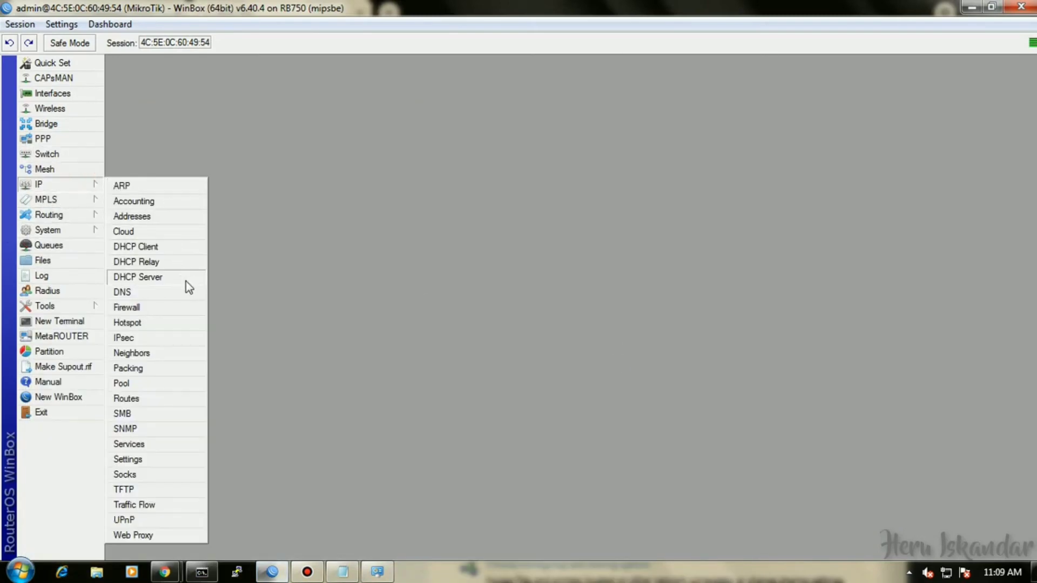
{"action": "left_click", "coordinate": [169, 316]}
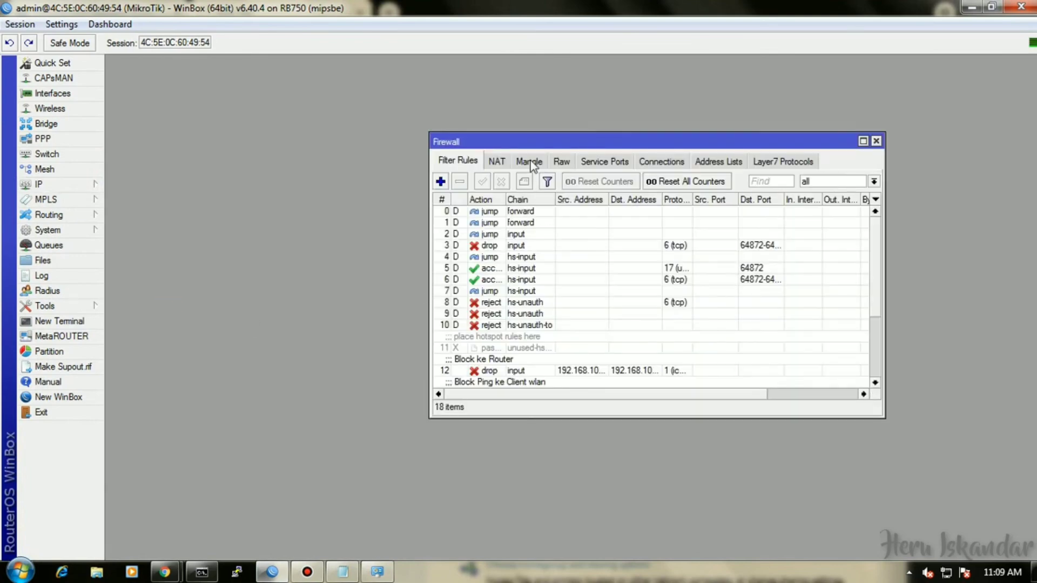
{"action": "scroll", "coordinate": [790, 318], "scroll_direction": "down", "scroll_amount": 3}
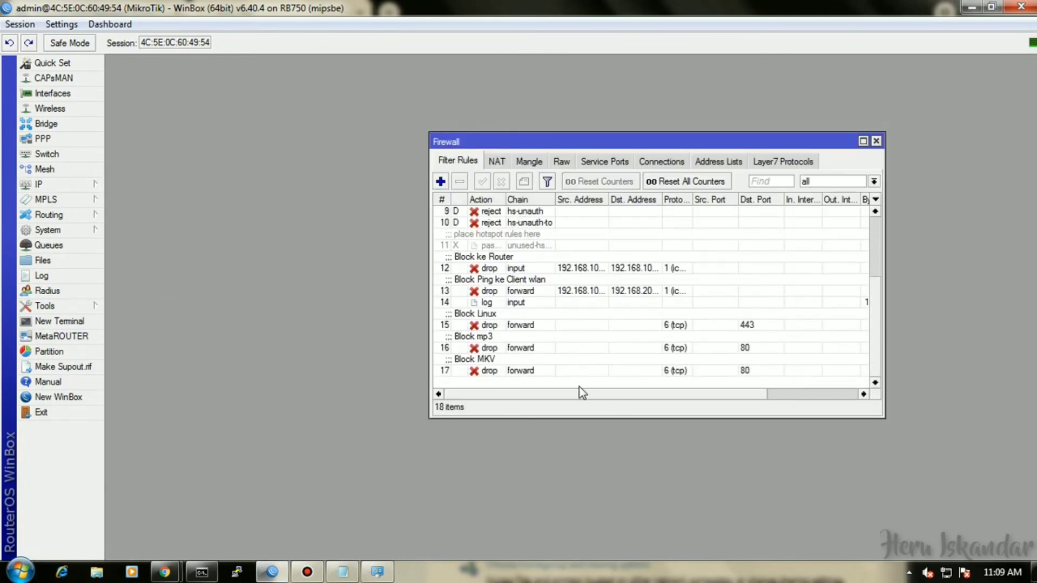
{"action": "left_click_drag", "start_coordinate": [599, 399], "coordinate": [720, 393]}
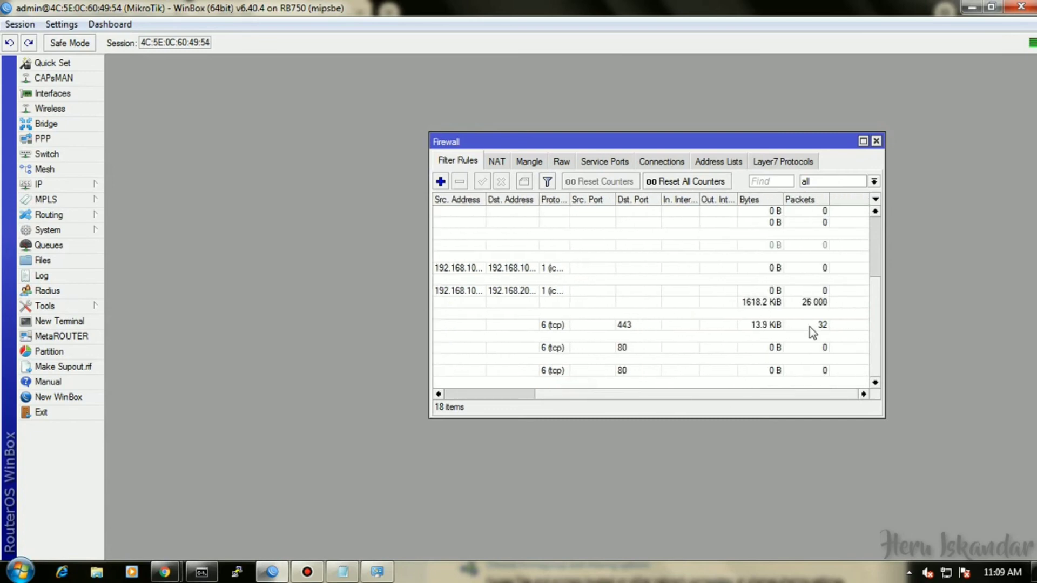
Search 'index of mp3' and try downloading Metallica's '2 x 4' mp3 from the directory listing.
{"action": "mouse_move", "coordinate": [164, 572]}
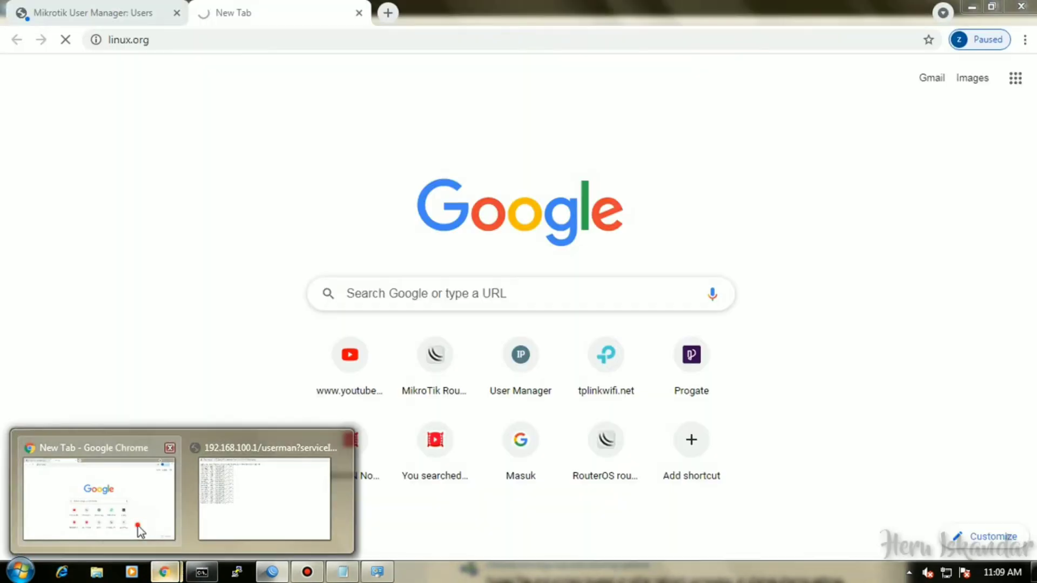
{"action": "left_click", "coordinate": [139, 532]}
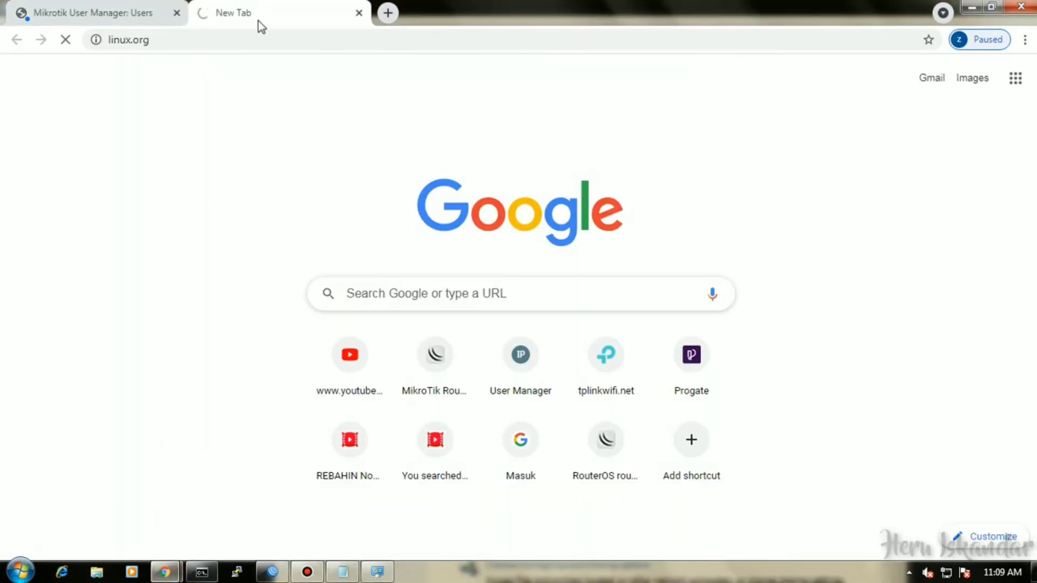
{"action": "left_click", "coordinate": [378, 13]}
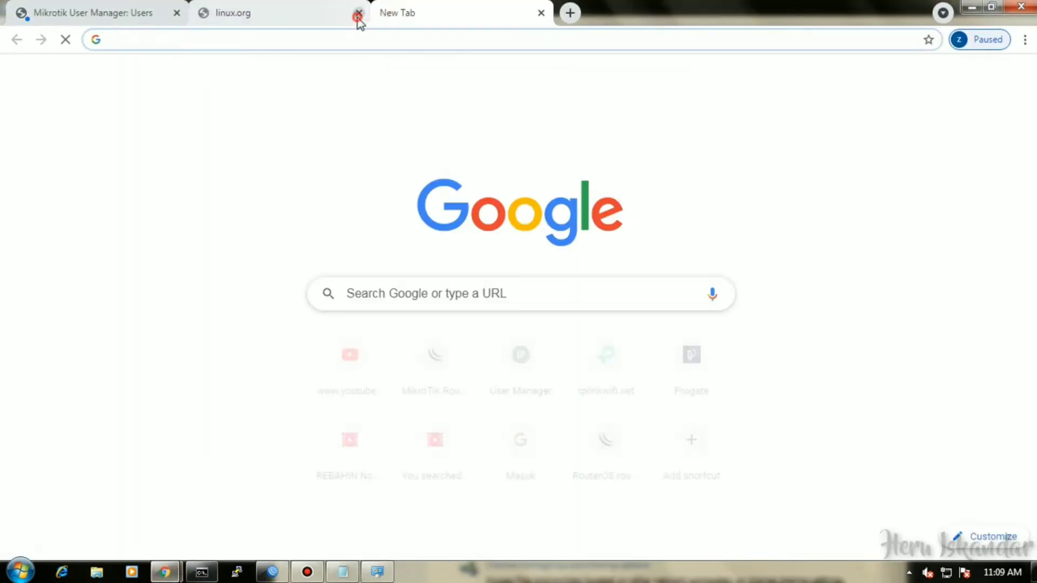
{"action": "left_click", "coordinate": [358, 15]}
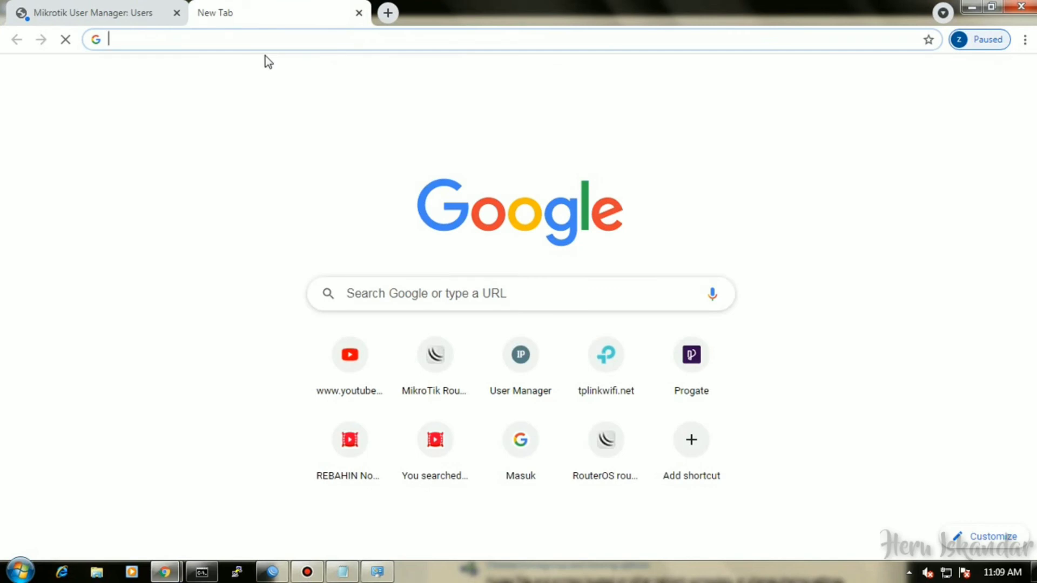
{"action": "type", "text": "index"}
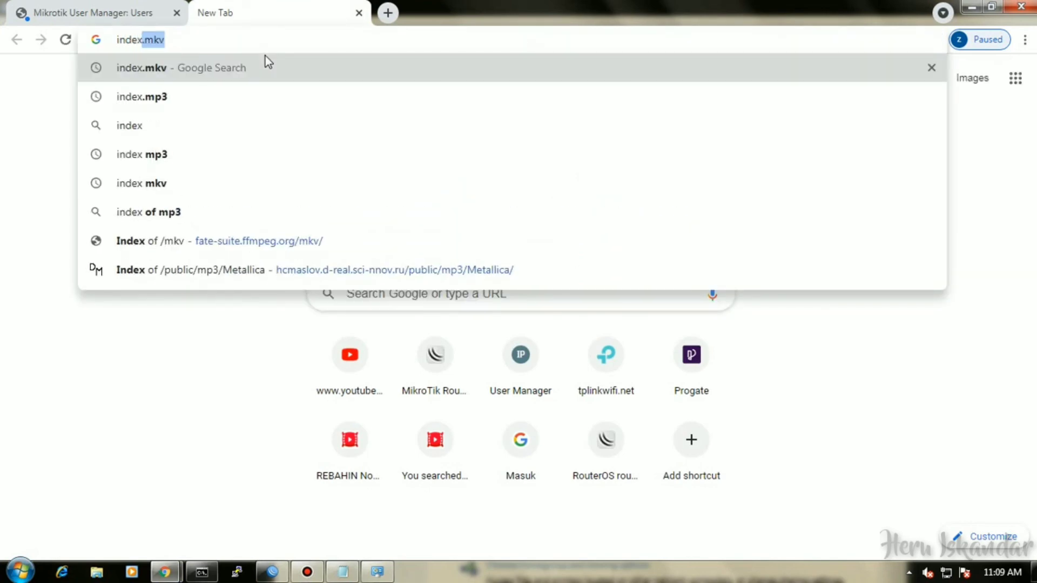
{"action": "type", "text": " of"}
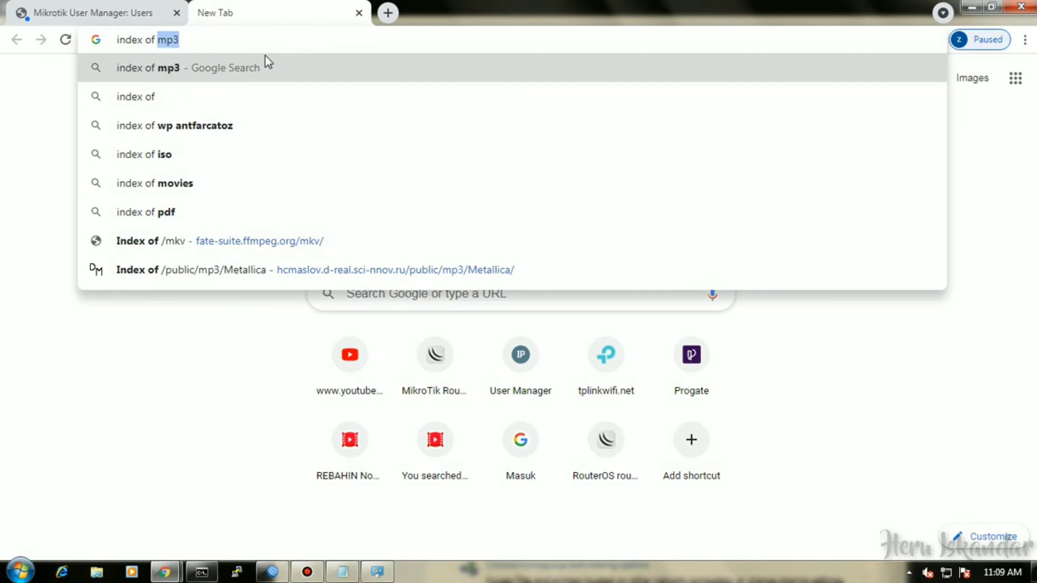
{"action": "key", "text": "Return"}
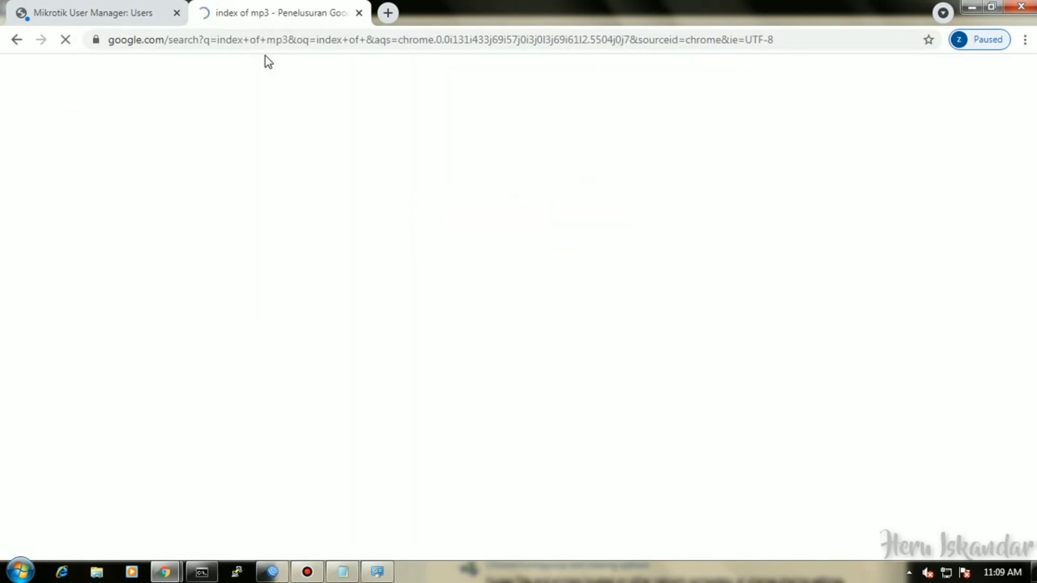
{"action": "left_click", "coordinate": [305, 211]}
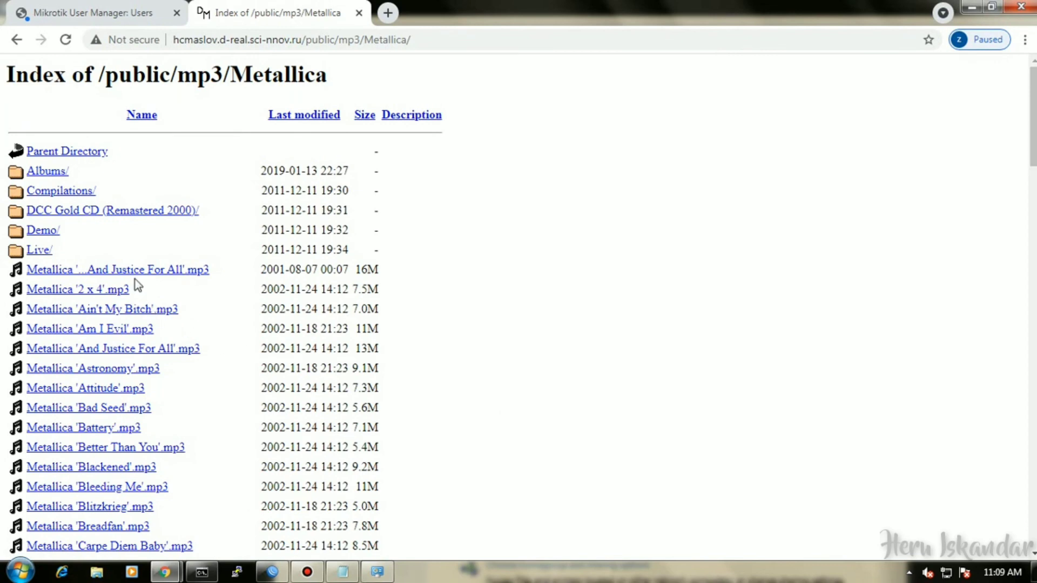
{"action": "left_click", "coordinate": [102, 291]}
{"action": "left_click", "coordinate": [272, 572]}
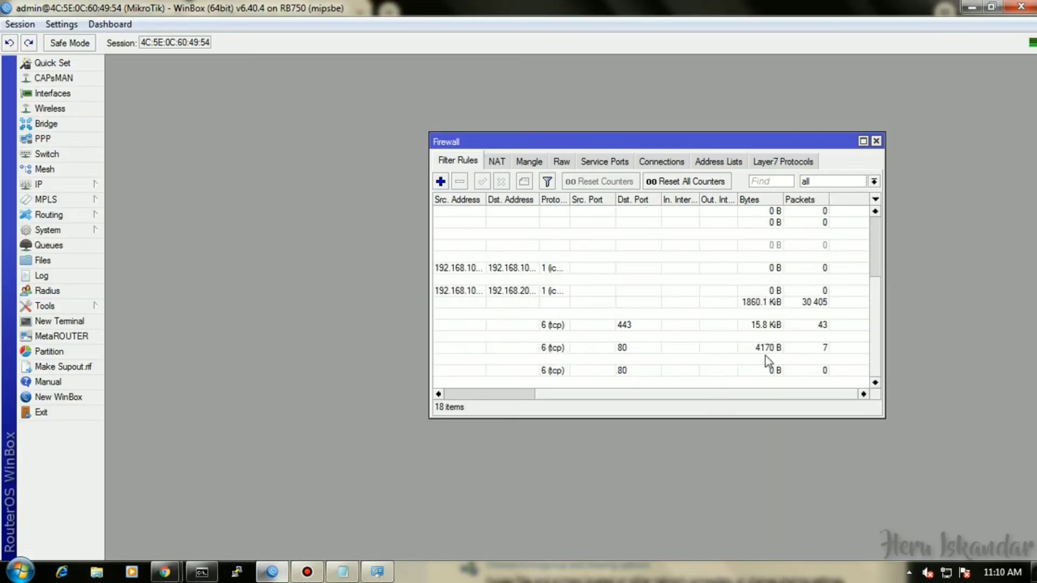
Confirm the Block mp3 rule has risen to 9 packets (5.2 KiB), then bring Chrome back.
{"action": "left_click", "coordinate": [486, 395]}
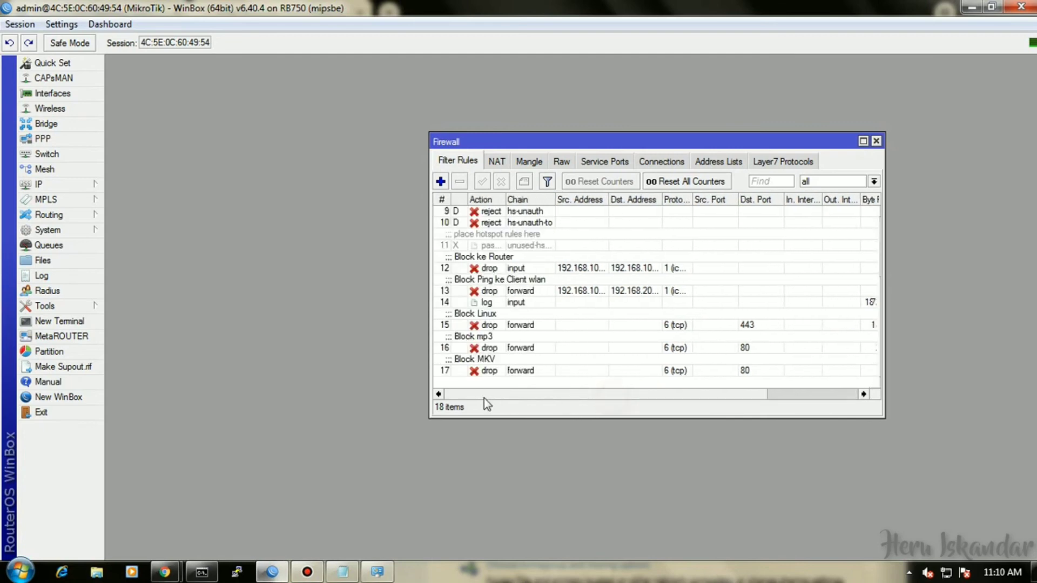
{"action": "left_click_drag", "start_coordinate": [533, 392], "coordinate": [694, 398]}
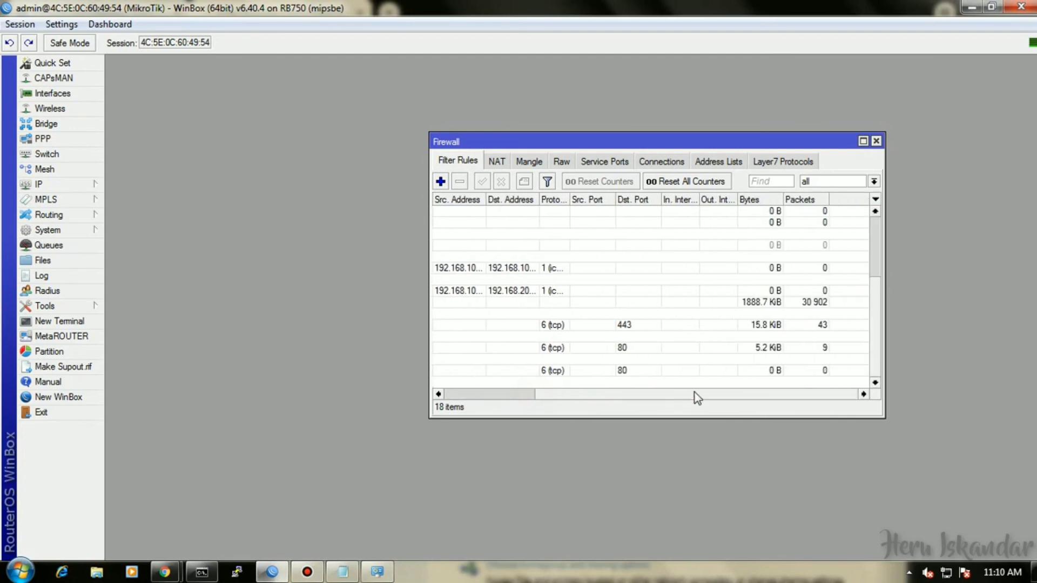
{"action": "mouse_move", "coordinate": [165, 572]}
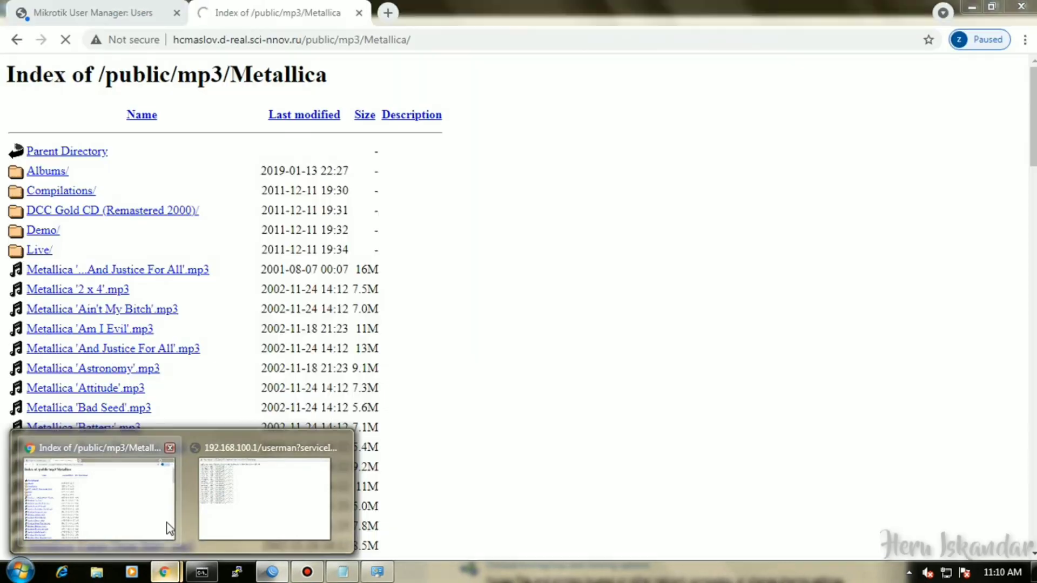
{"action": "left_click", "coordinate": [167, 526]}
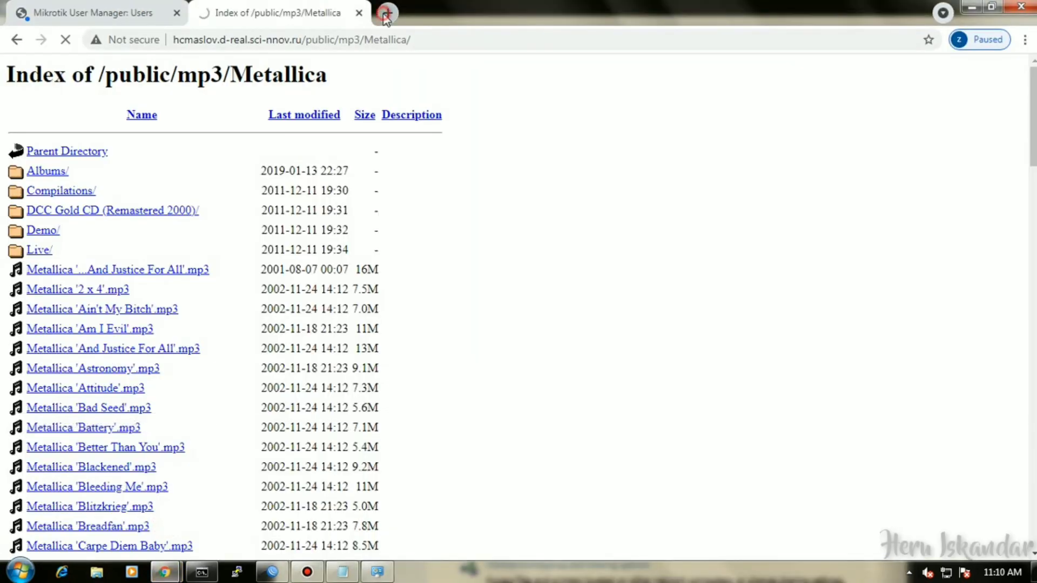
Search 'index of mkv' and try downloading 1242-small.mkv from the Index of /mkv listing.
{"action": "left_click", "coordinate": [388, 13]}
{"action": "left_click", "coordinate": [359, 13]}
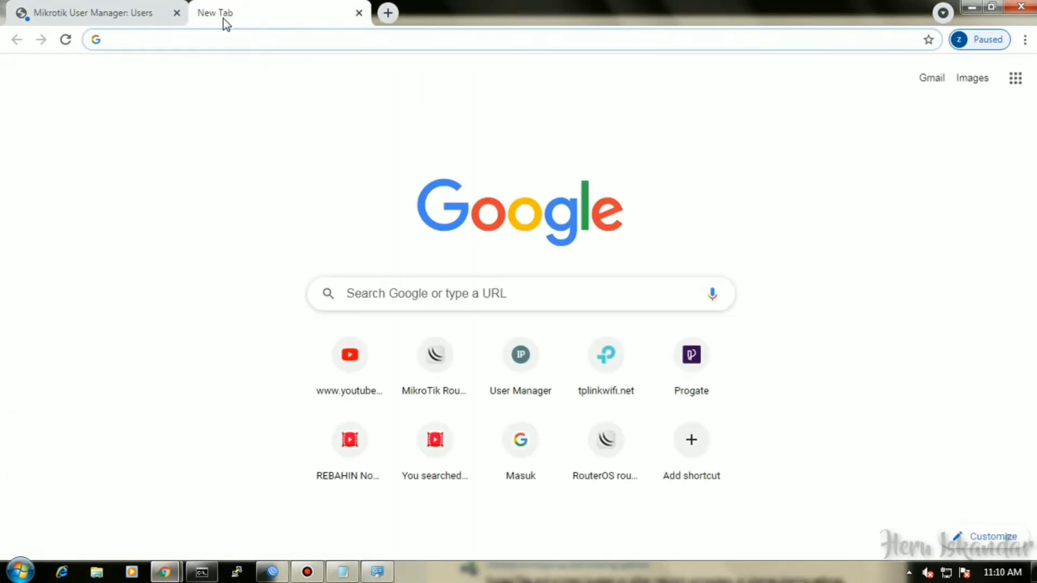
{"action": "type", "text": "index"}
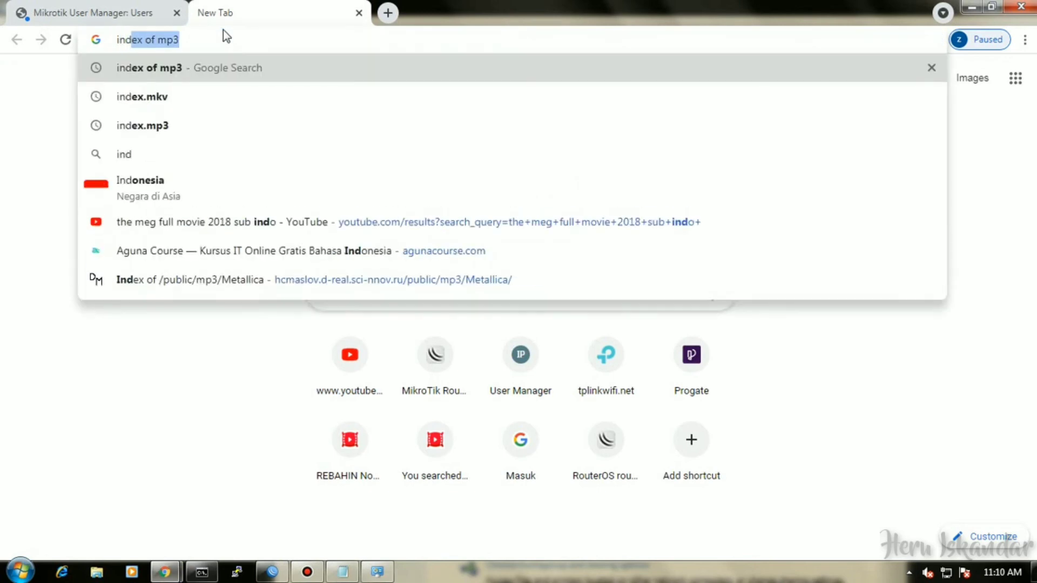
{"action": "type", "text": " of "}
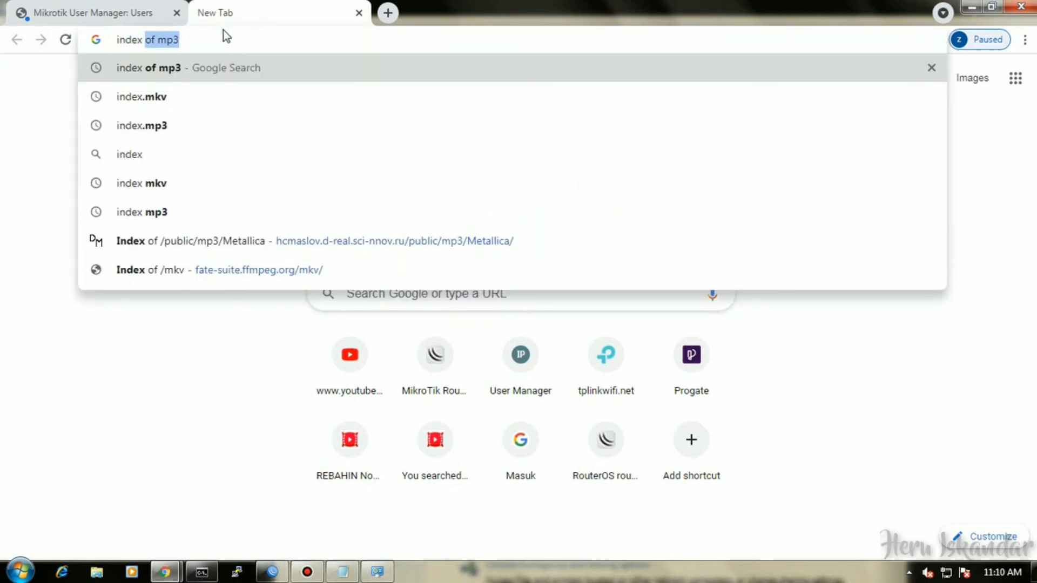
{"action": "type", "text": "mk"}
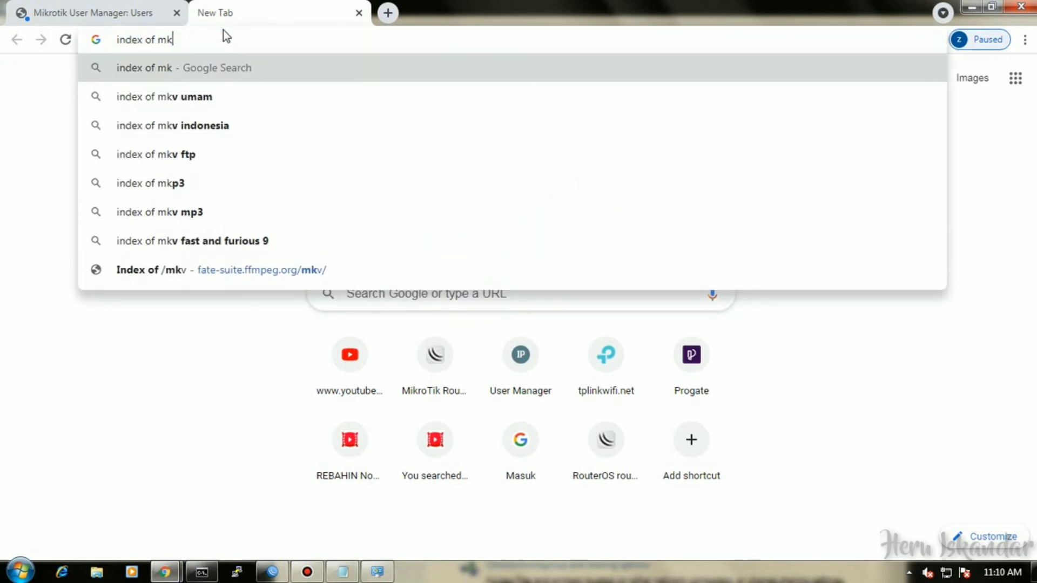
{"action": "type", "text": "v"}
{"action": "key", "text": "Return"}
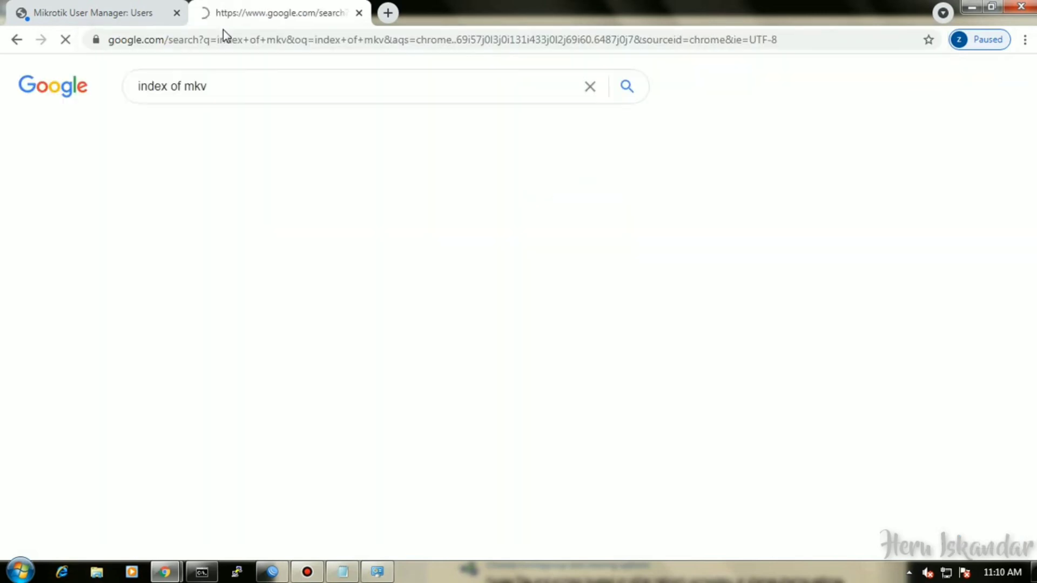
{"action": "left_click", "coordinate": [189, 214]}
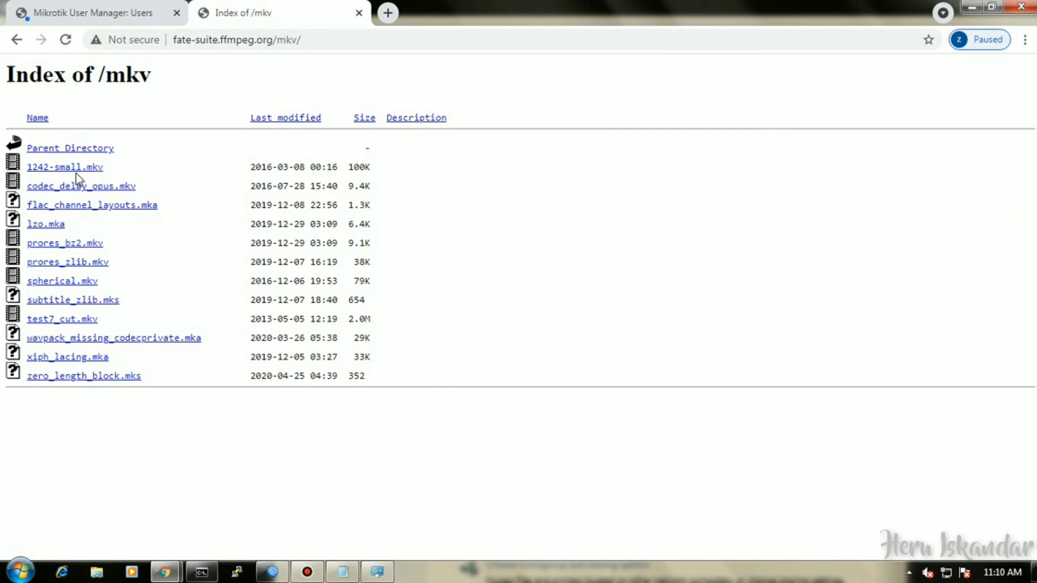
{"action": "left_click", "coordinate": [76, 170]}
{"action": "left_click", "coordinate": [272, 571]}
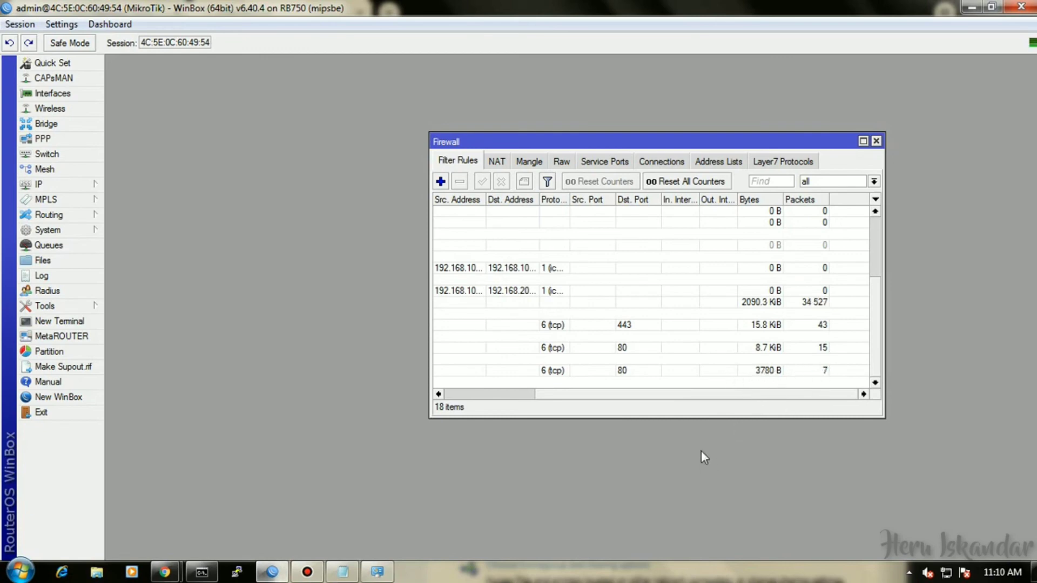
Read the setup note about plugging the PC into router port 2, then show the network connection popup.
{"action": "left_click", "coordinate": [342, 572]}
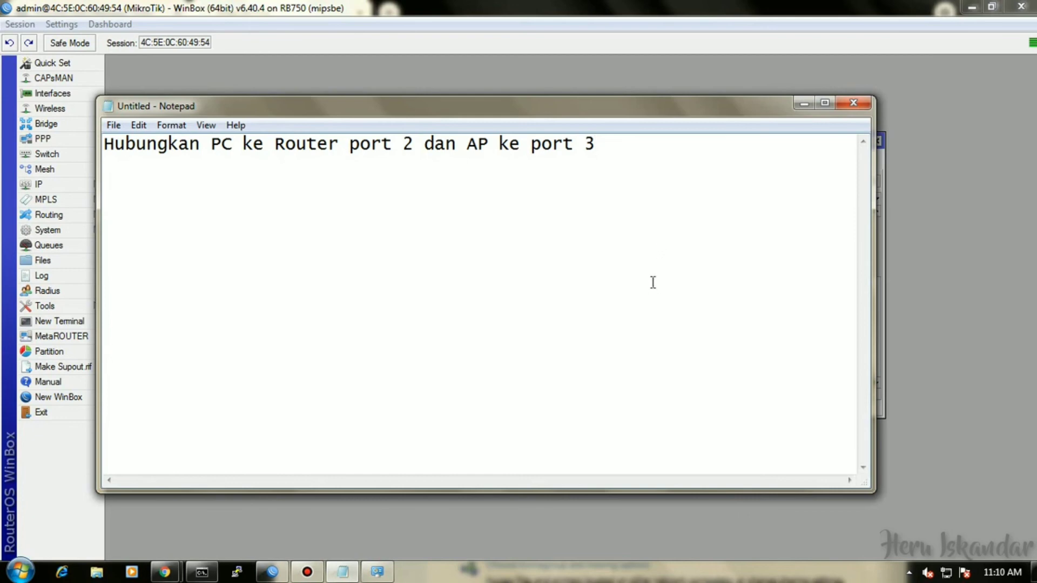
{"action": "left_click", "coordinate": [807, 106]}
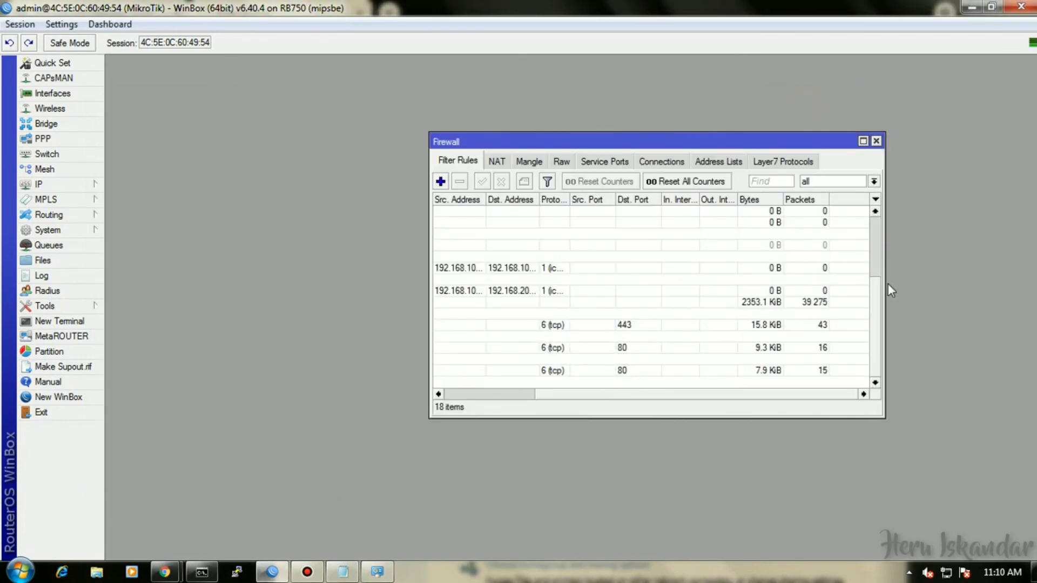
{"action": "left_click", "coordinate": [945, 573]}
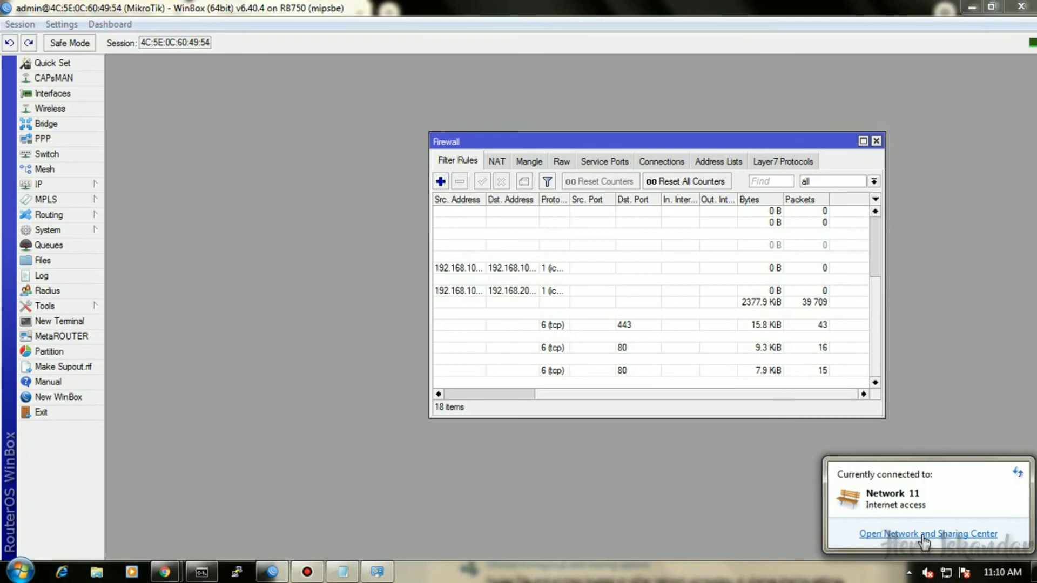
Open the Local Area Connection's IPv4 properties and switch to a manually set address.
{"action": "left_click", "coordinate": [924, 534]}
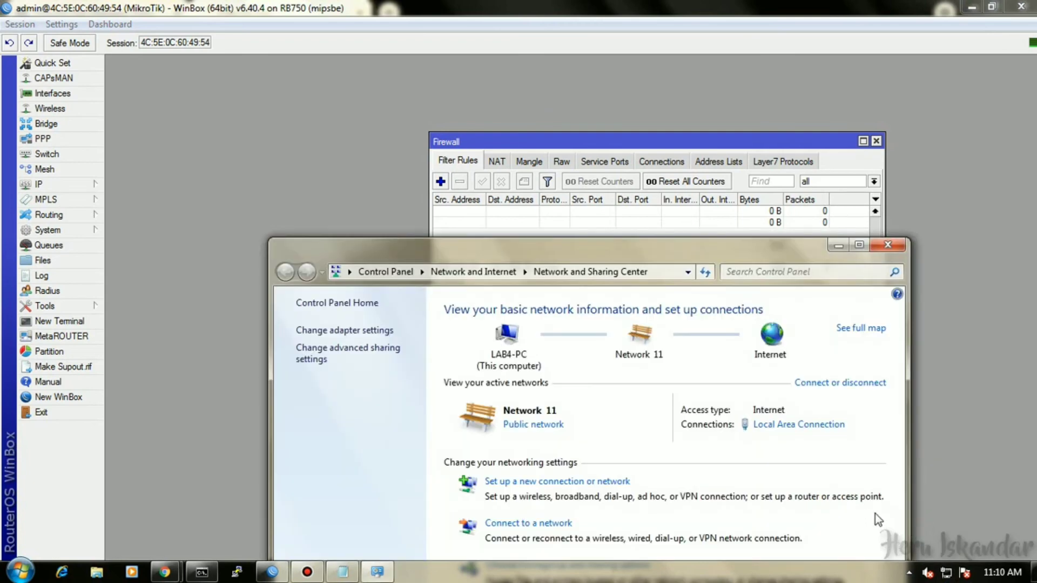
{"action": "left_click_drag", "start_coordinate": [600, 247], "coordinate": [541, 105]}
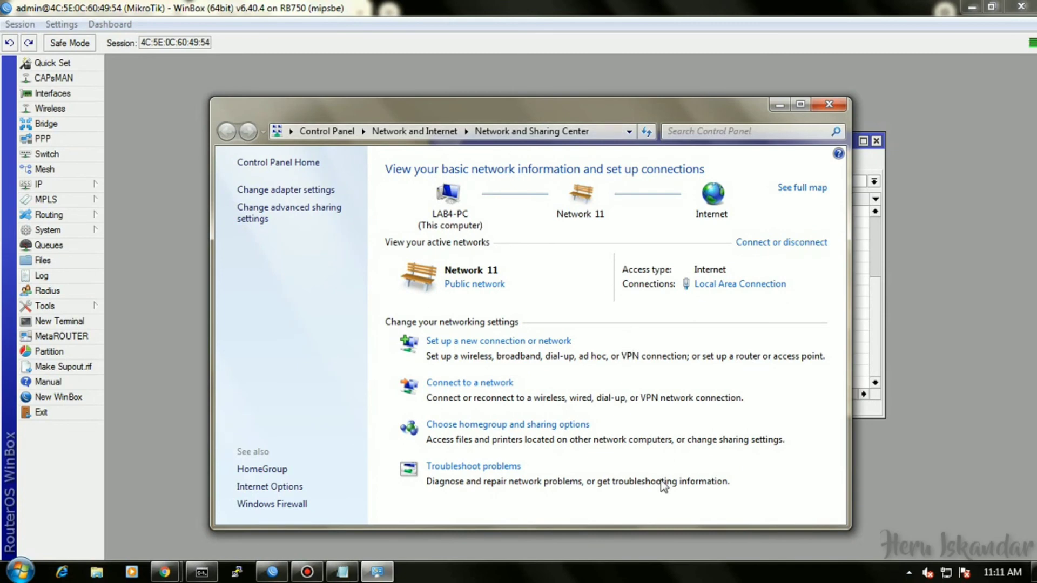
{"action": "left_click", "coordinate": [712, 285]}
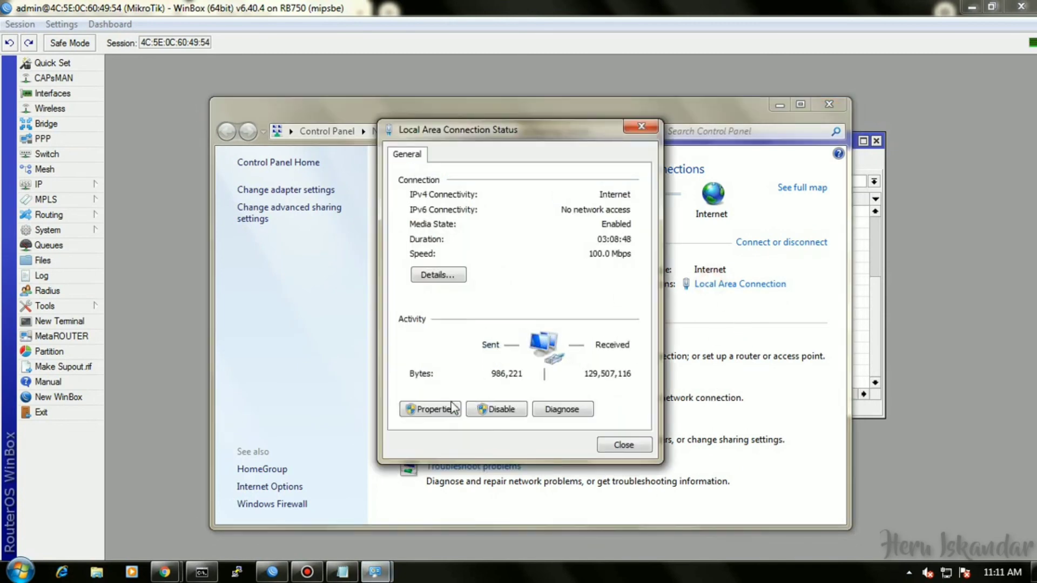
{"action": "left_click", "coordinate": [453, 410]}
{"action": "left_click", "coordinate": [544, 316]}
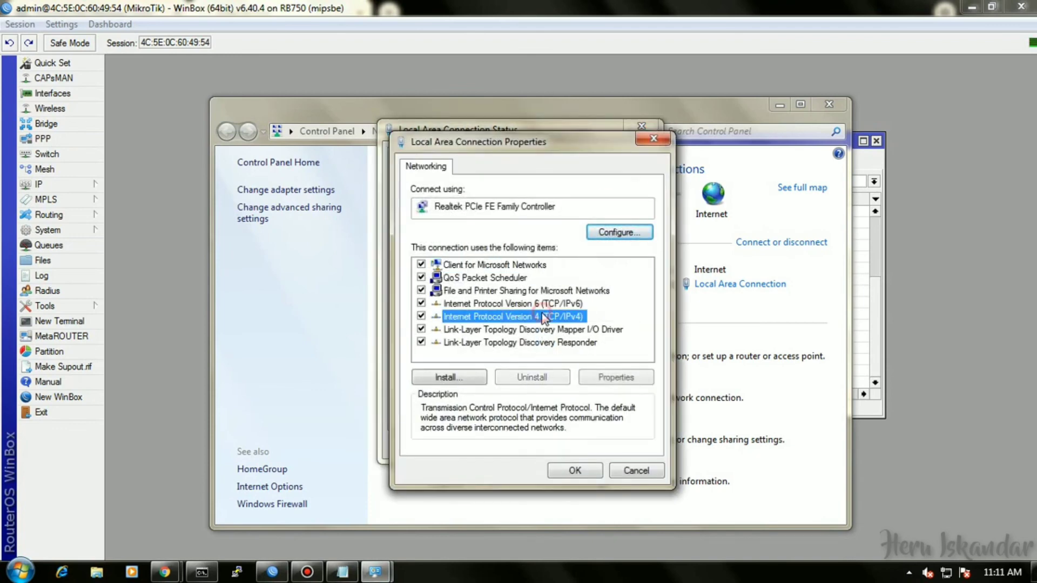
{"action": "left_click", "coordinate": [620, 379]}
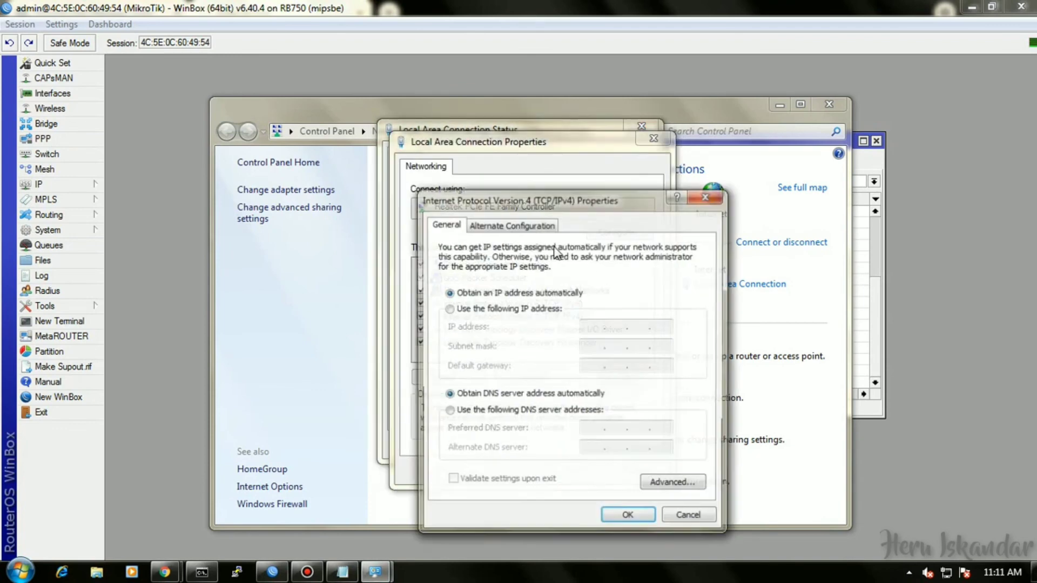
{"action": "left_click", "coordinate": [500, 306]}
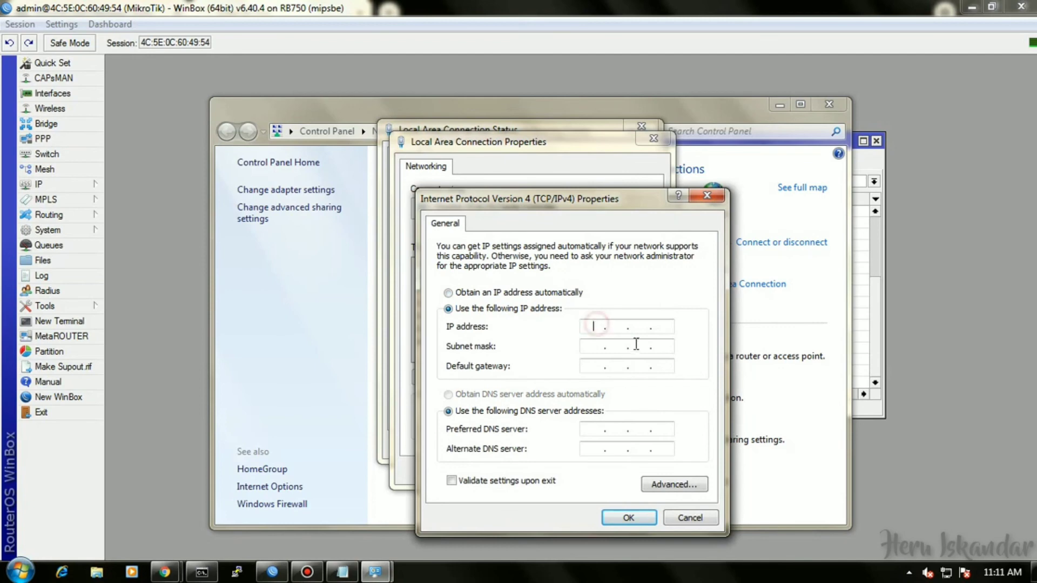
Enter IP 192.168.100.51, mask 255.255.255.128, gateway 192.168.100.1, and DNS 8.8.8.8 / 8.8.4.4.
{"action": "type", "text": "192 . 168 . 100 . 5"}
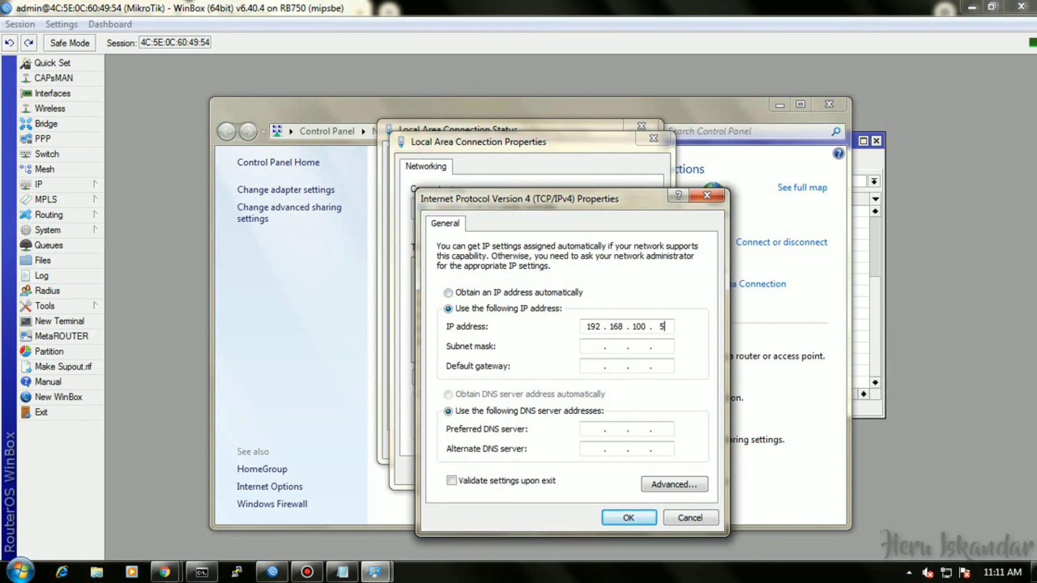
{"action": "key", "text": "Tab"}
{"action": "key", "text": "Tab"}
{"action": "type", "text": "128"}
{"action": "type", "text": "192 . "}
{"action": "type", "text": "168 . 100 . "}
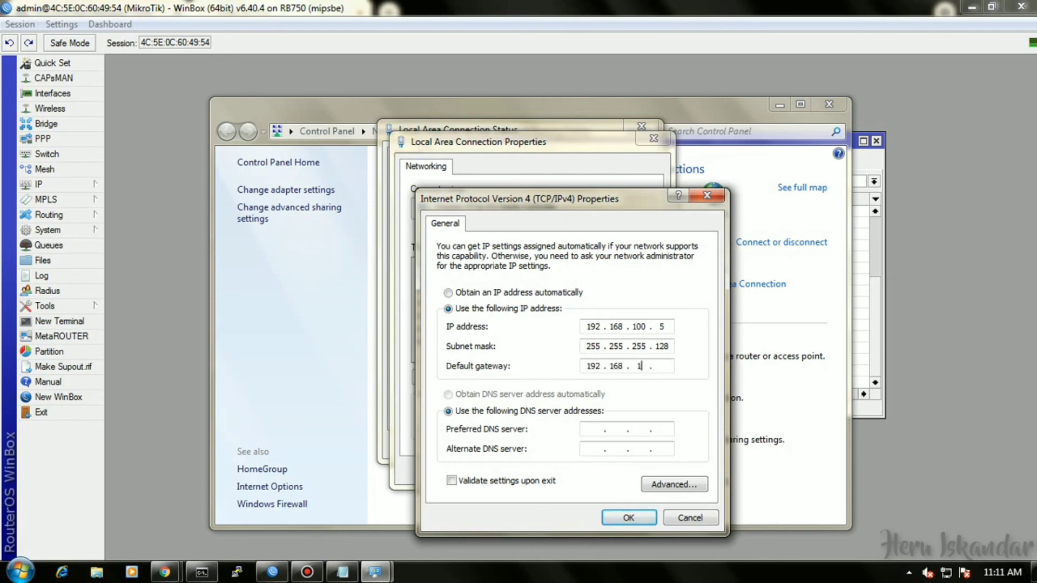
{"action": "type", "text": "1"}
{"action": "key", "text": "Tab"}
{"action": "key", "text": "Tab"}
{"action": "type", "text": "8 . 8 . 8 . 8"}
{"action": "key", "text": "Tab"}
{"action": "type", "text": "8 . 8 . 4 . 4"}
{"action": "left_click", "coordinate": [628, 517]}
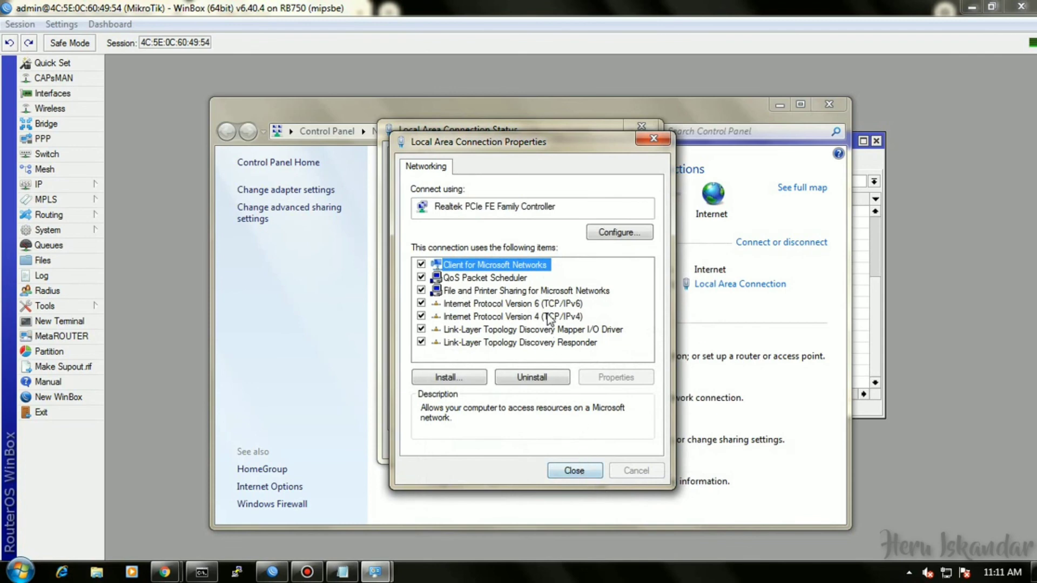
Recheck the saved IPv4 settings, close the adapter windows, and begin a ping in Command Prompt.
{"action": "double_click", "coordinate": [551, 317]}
{"action": "left_click", "coordinate": [622, 517]}
{"action": "left_click", "coordinate": [578, 471]}
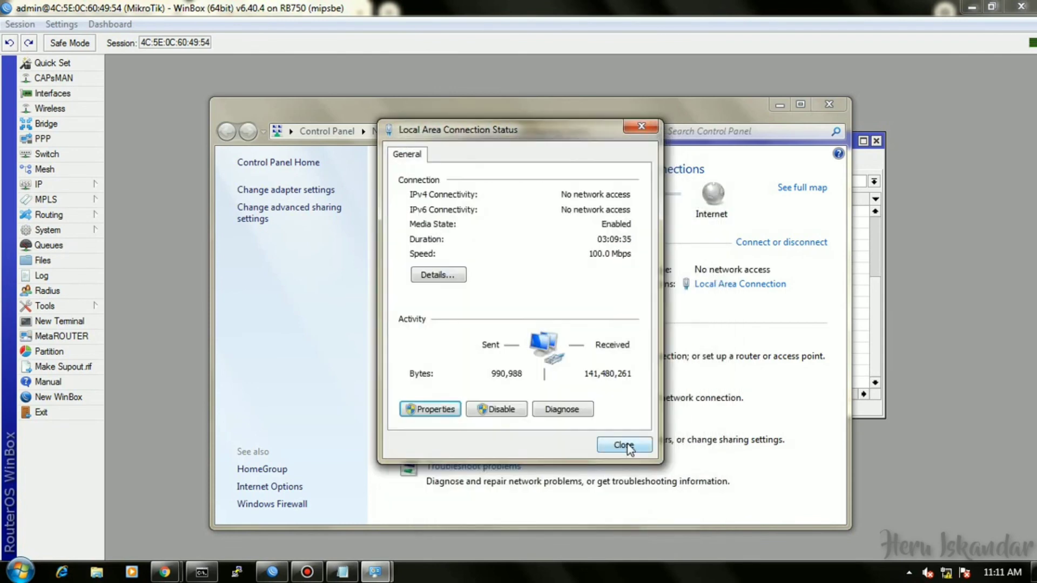
{"action": "left_click", "coordinate": [624, 444]}
{"action": "left_click", "coordinate": [208, 573]}
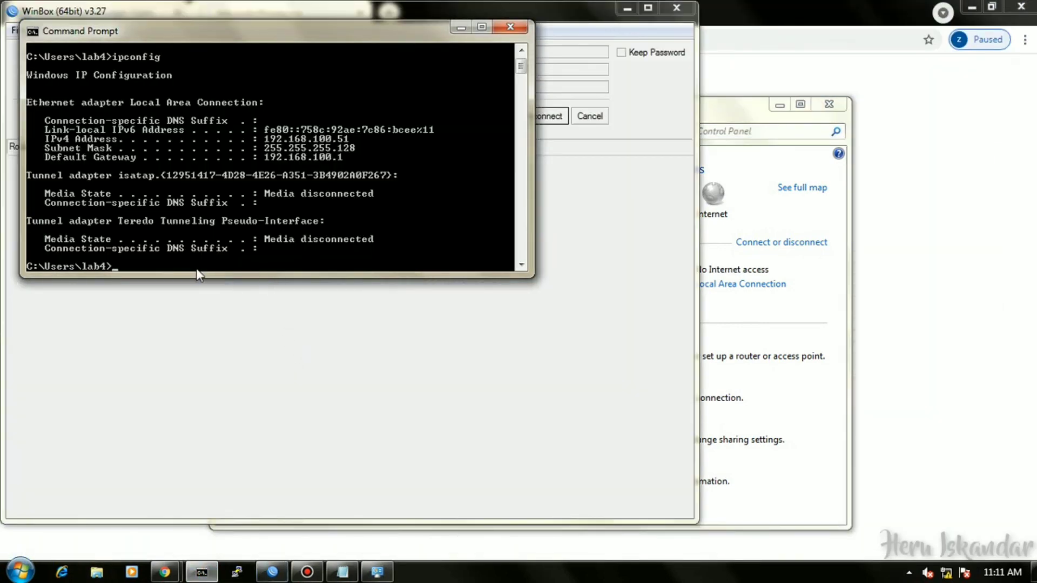
{"action": "type", "text": "ping 192"}
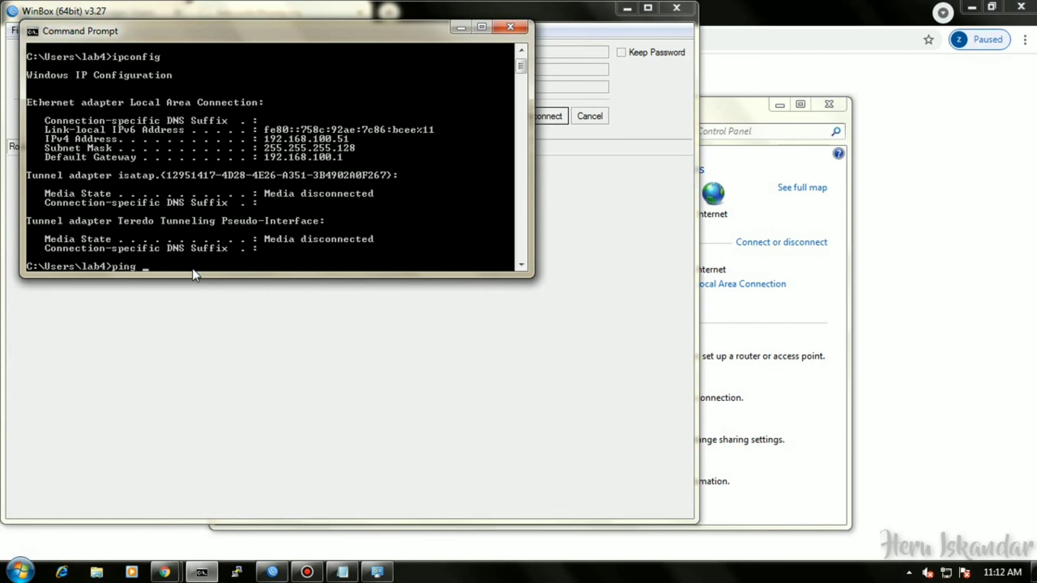
{"action": "type", "text": ".168.100.1"}
Ping 192.168.100.1, which times out, then ping 192.168.200.1 with 4 of 4 replies.
{"action": "key", "text": "Return"}
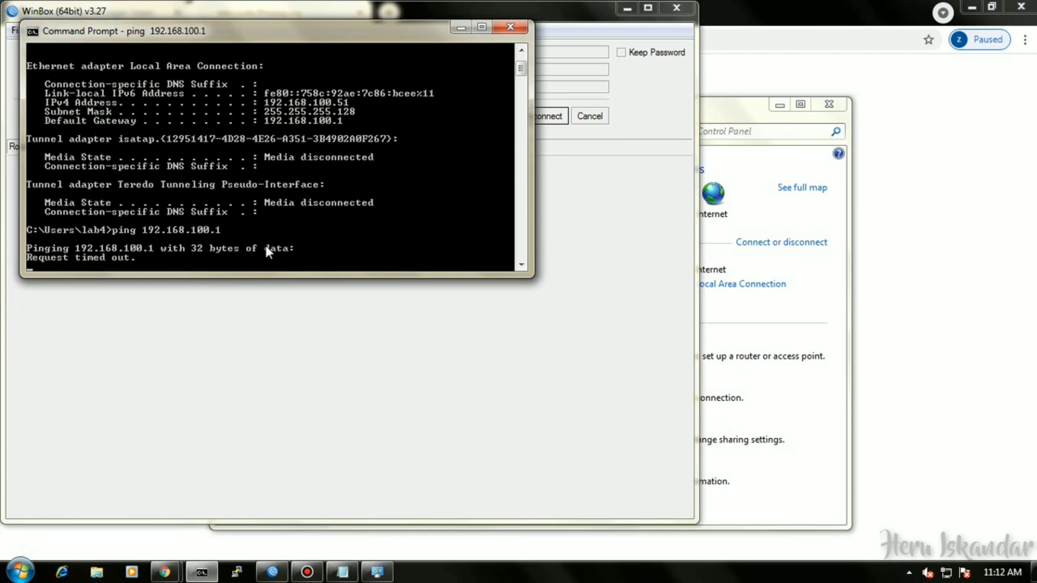
{"action": "key", "text": "ctrl+c"}
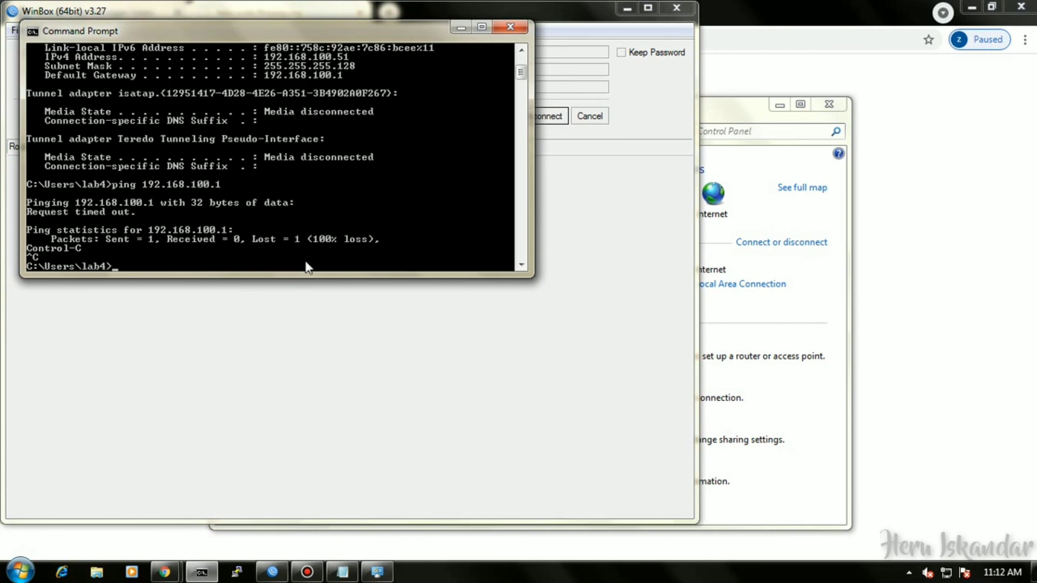
{"action": "type", "text": "192.168.200.1"}
{"action": "key", "text": "Return"}
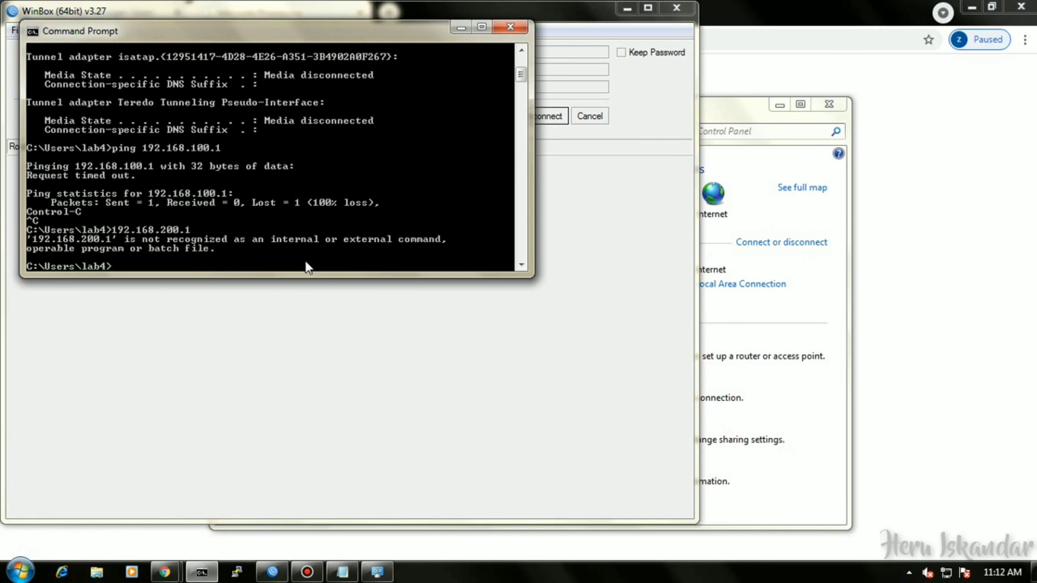
{"action": "type", "text": "ping 192.168.200"}
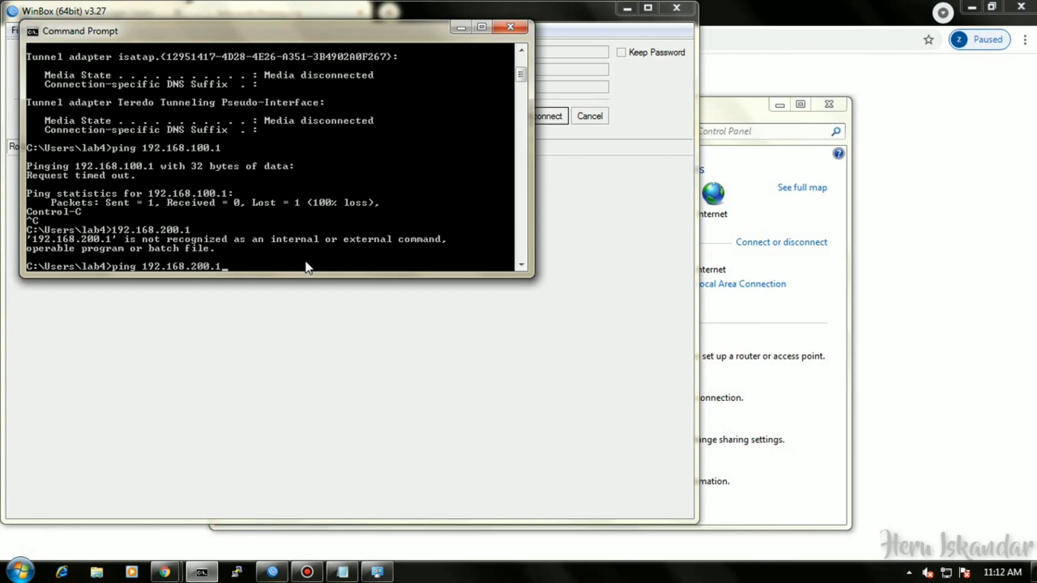
{"action": "type", "text": ".1"}
{"action": "key", "text": "Return"}
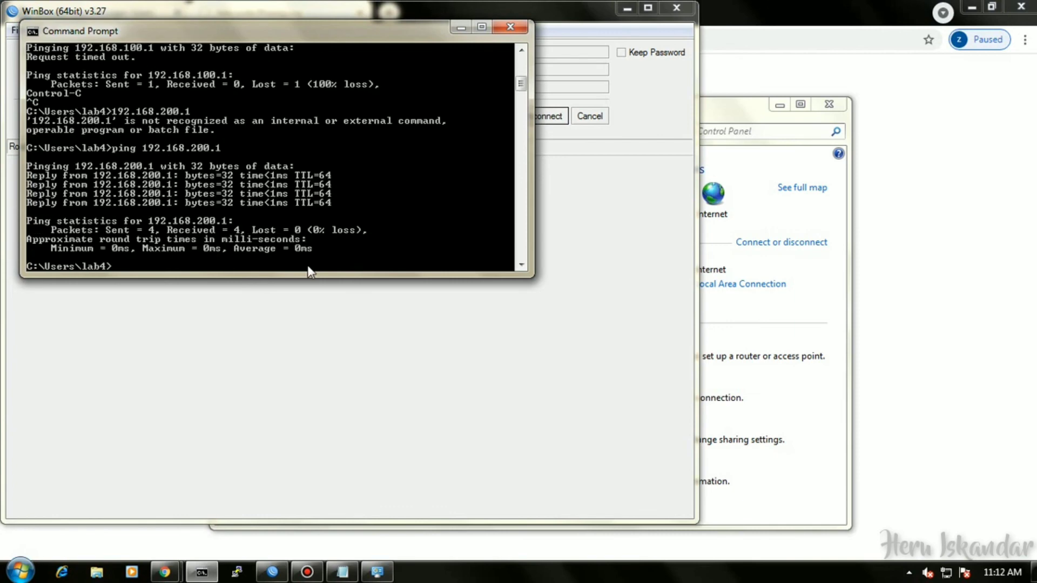
{"action": "key", "text": "Return"}
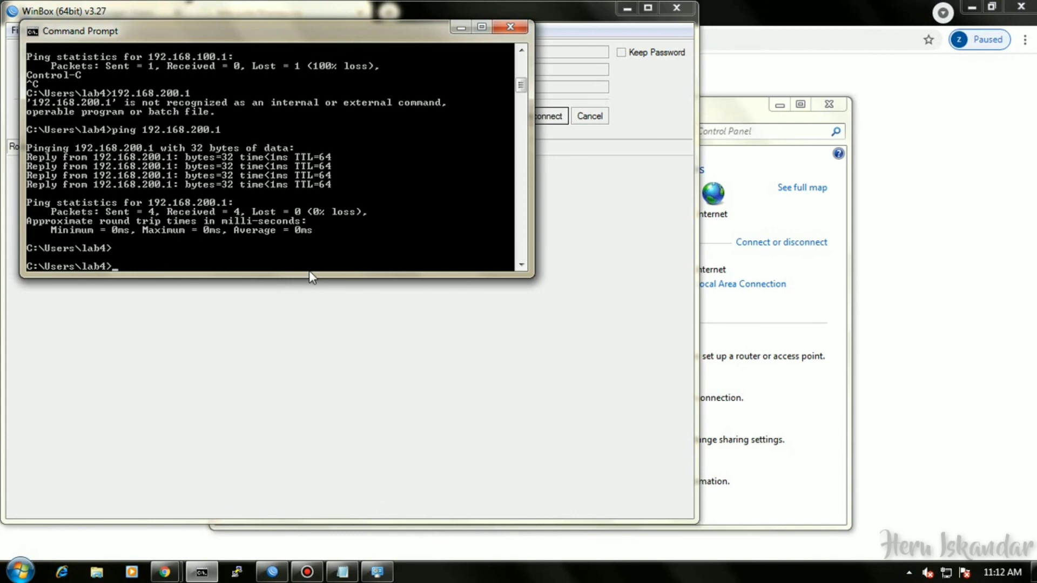
Reconnect WinBox to the router and ping 192.168.200.100 from a new router terminal.
{"action": "left_click", "coordinate": [460, 27]}
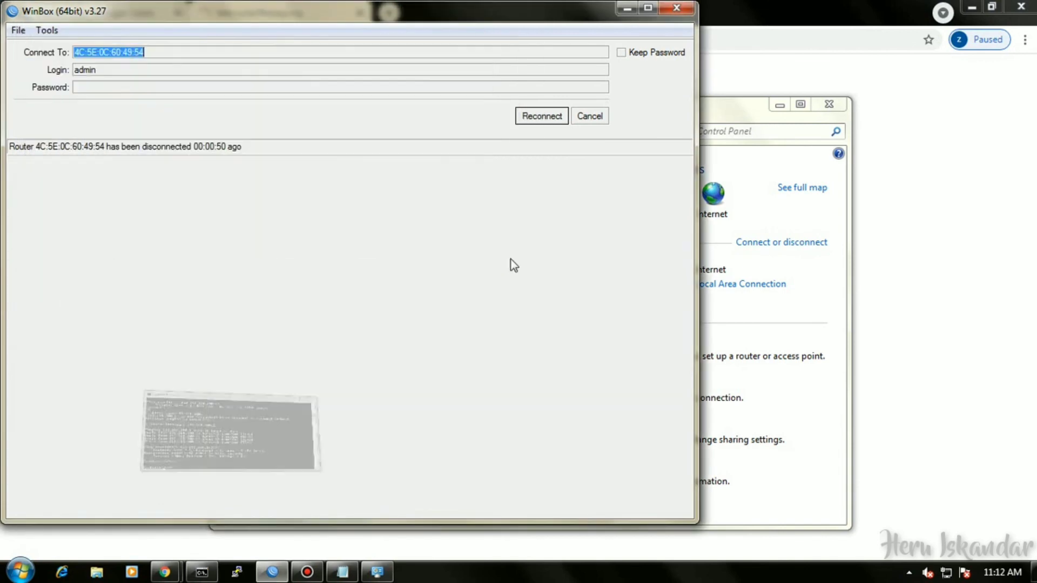
{"action": "left_click", "coordinate": [552, 119]}
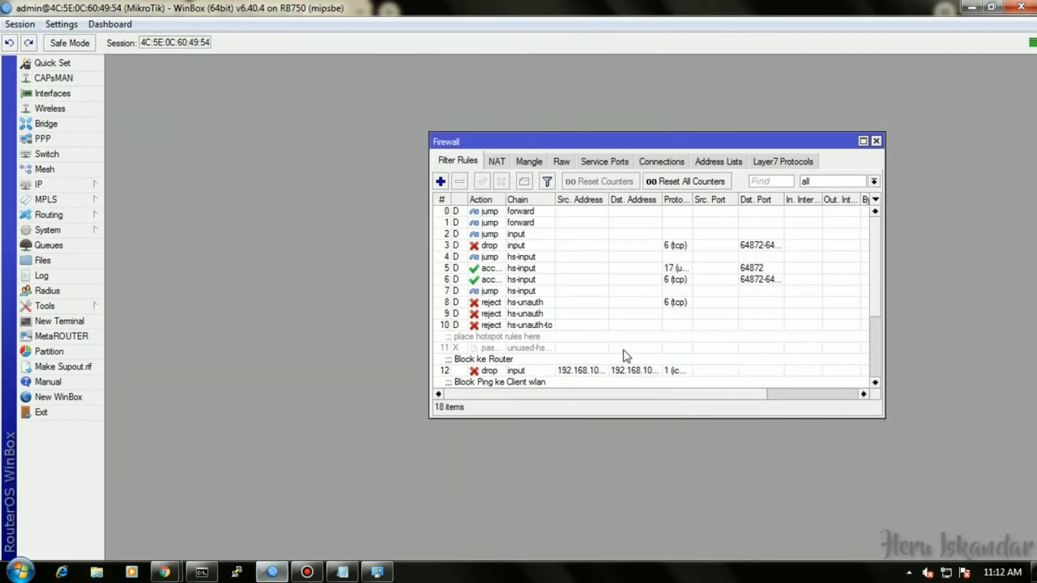
{"action": "left_click", "coordinate": [69, 322]}
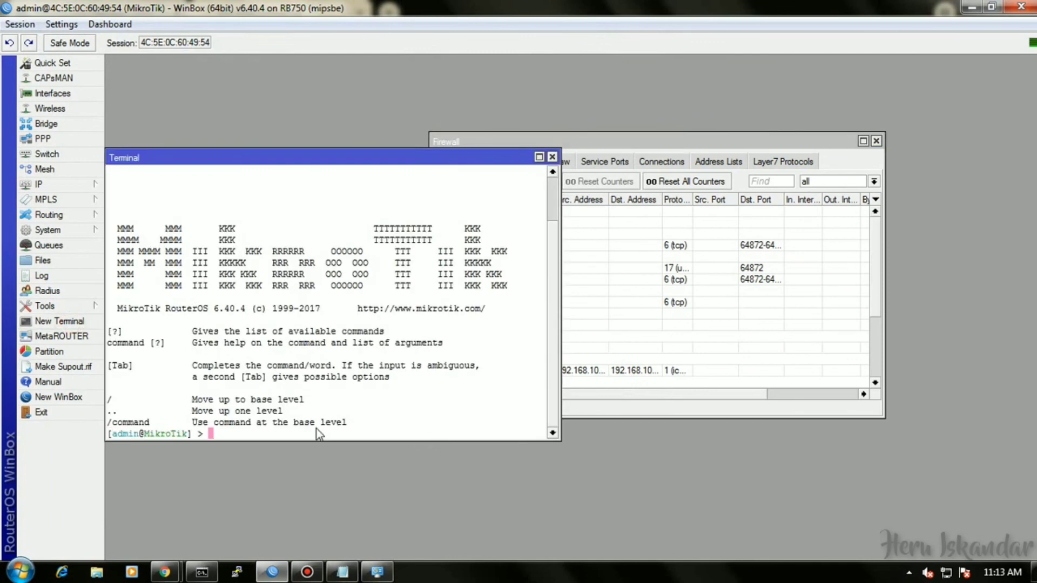
{"action": "type", "text": "ping 192.168.200"}
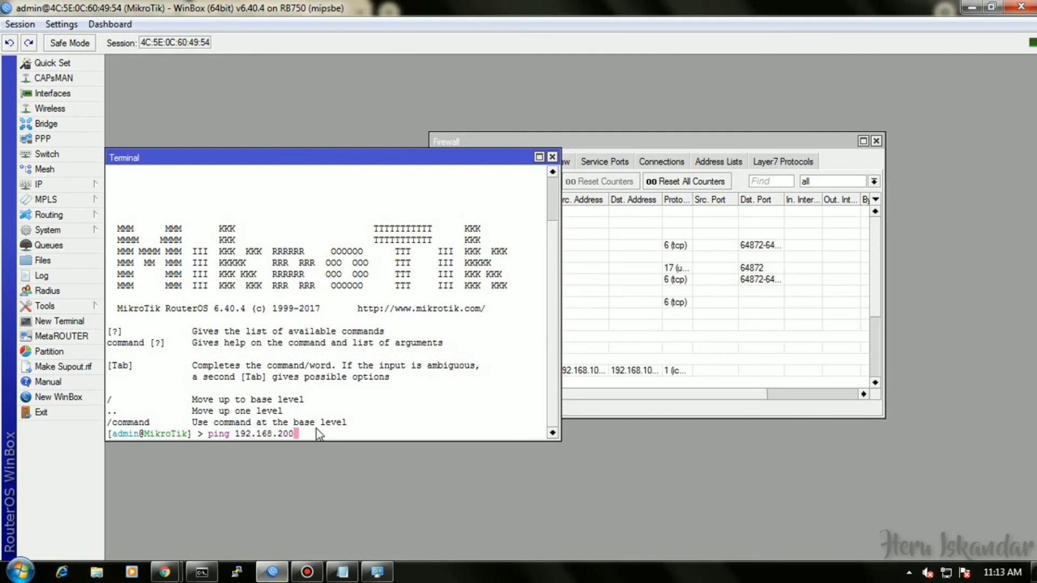
{"action": "type", "text": ".100"}
{"action": "key", "text": "Return"}
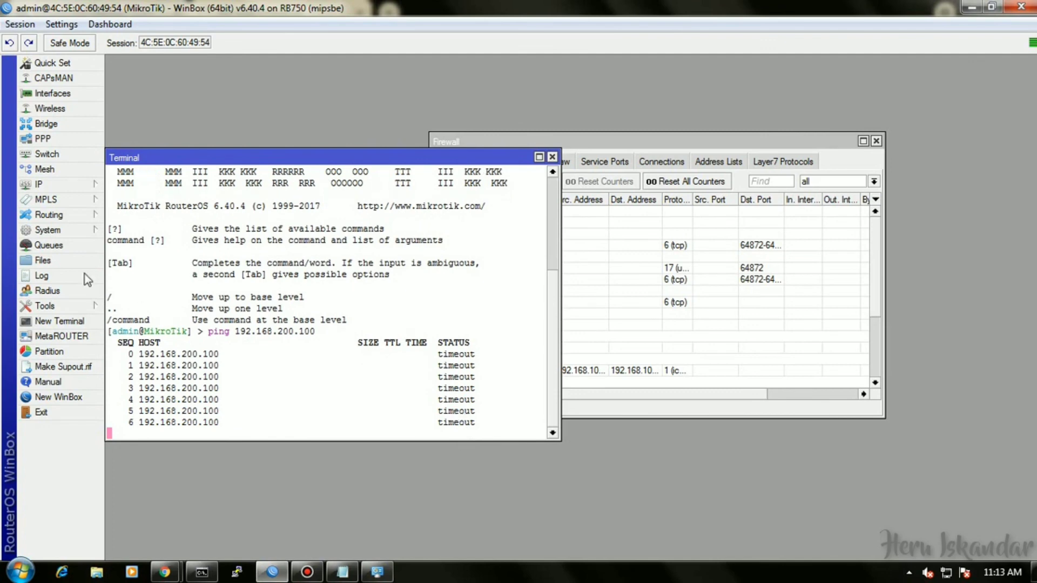
{"action": "left_click", "coordinate": [65, 184]}
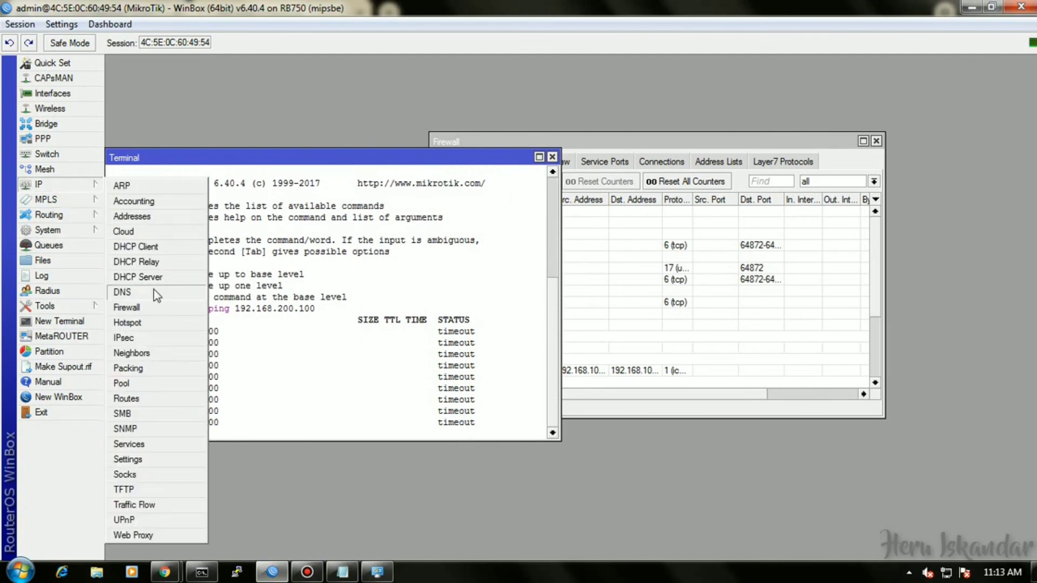
Make a bypassed IP binding for hotspot host 192.168.200.100 and watch the terminal's ping replies.
{"action": "left_click", "coordinate": [168, 324]}
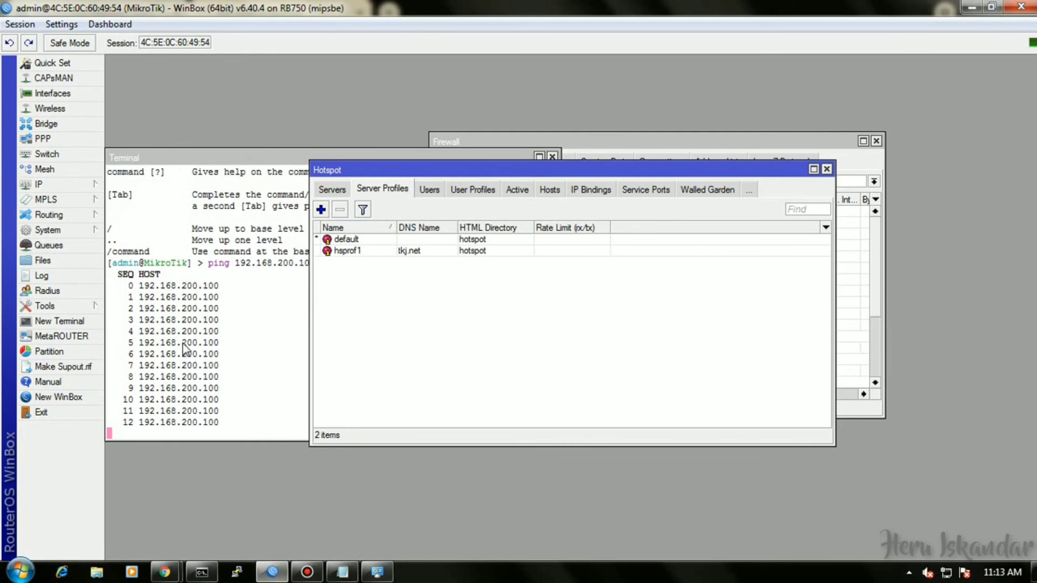
{"action": "left_click", "coordinate": [549, 189]}
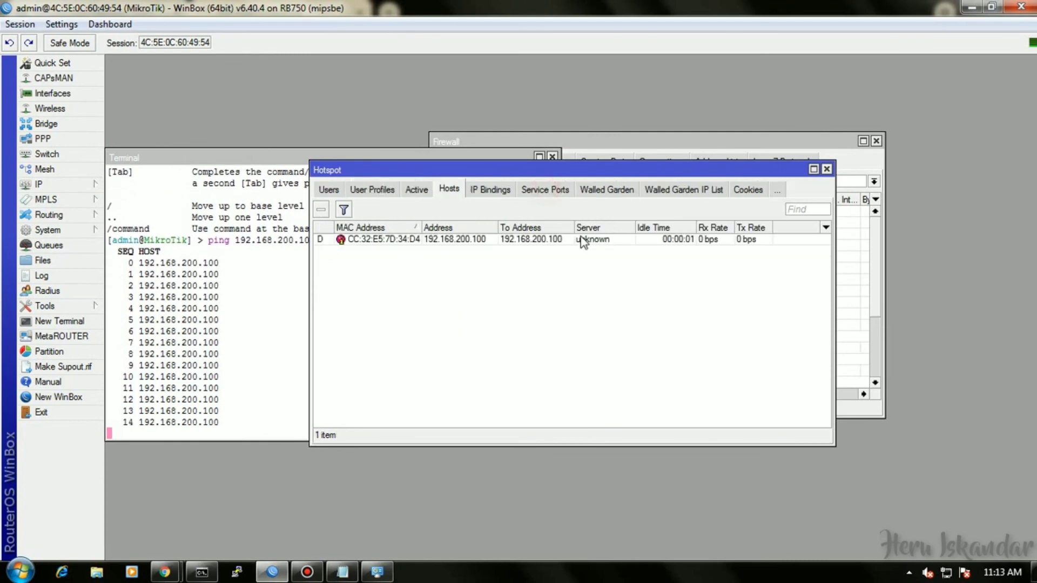
{"action": "left_click", "coordinate": [409, 239]}
{"action": "double_click", "coordinate": [410, 238]}
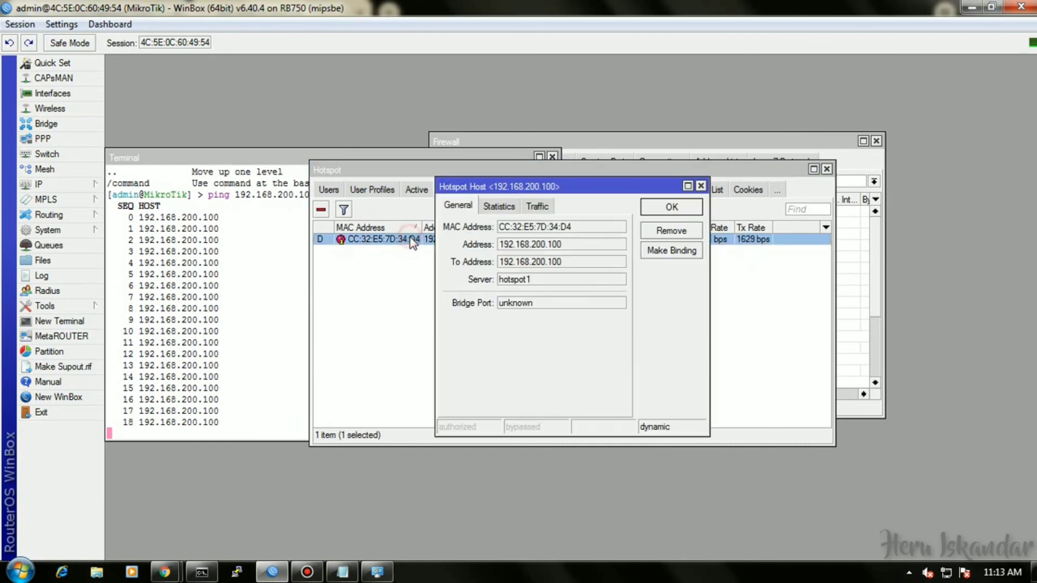
{"action": "left_click", "coordinate": [562, 301]}
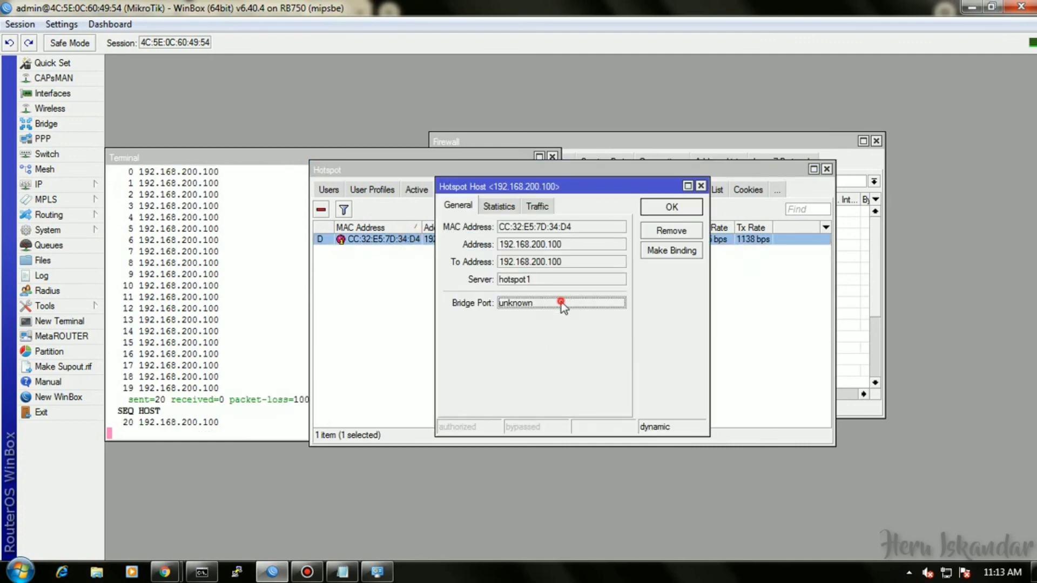
{"action": "left_click", "coordinate": [662, 252]}
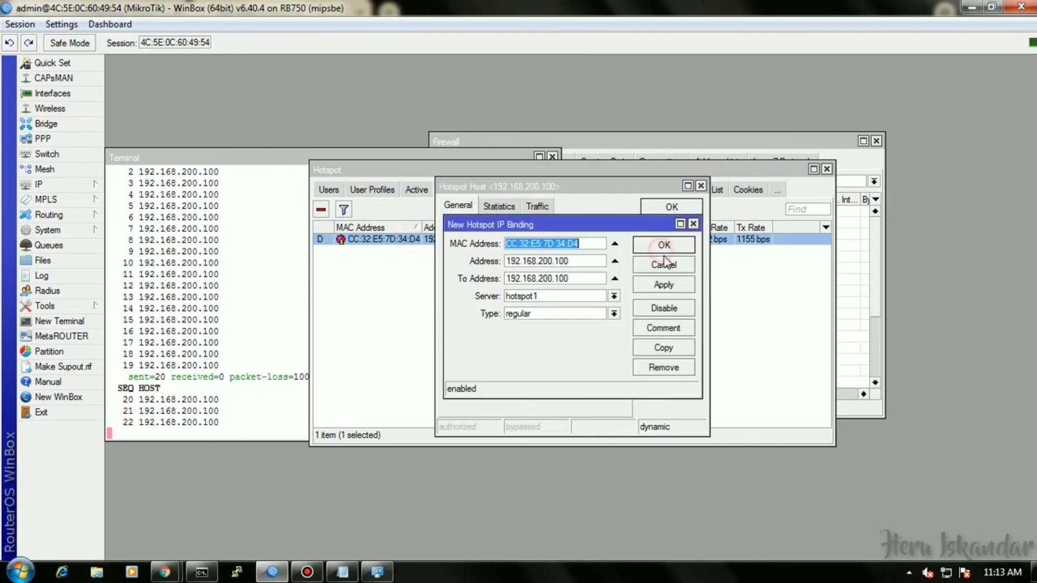
{"action": "left_click", "coordinate": [579, 315]}
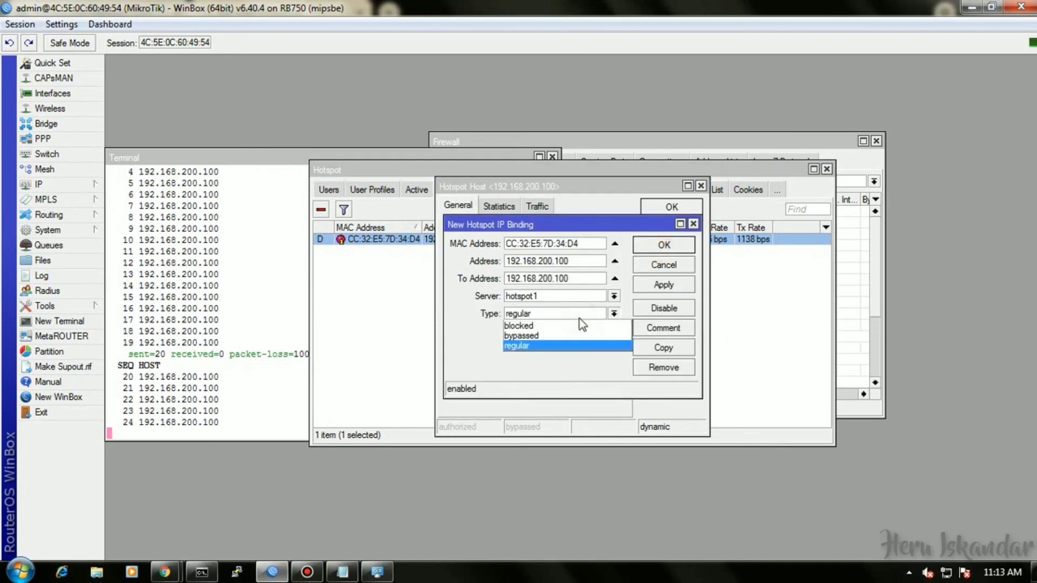
{"action": "left_click", "coordinate": [624, 336]}
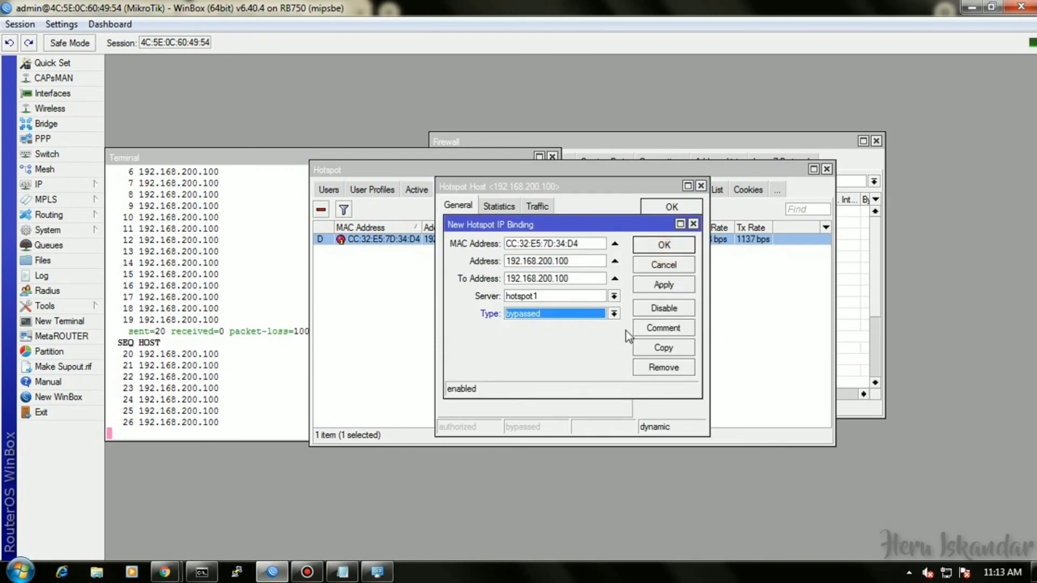
{"action": "left_click", "coordinate": [666, 246]}
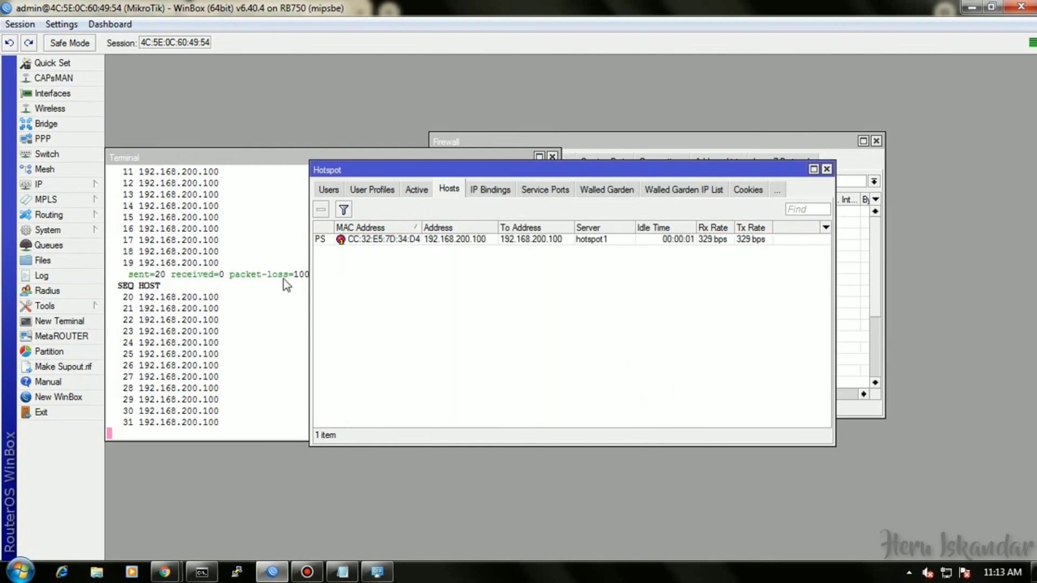
{"action": "left_click", "coordinate": [265, 313]}
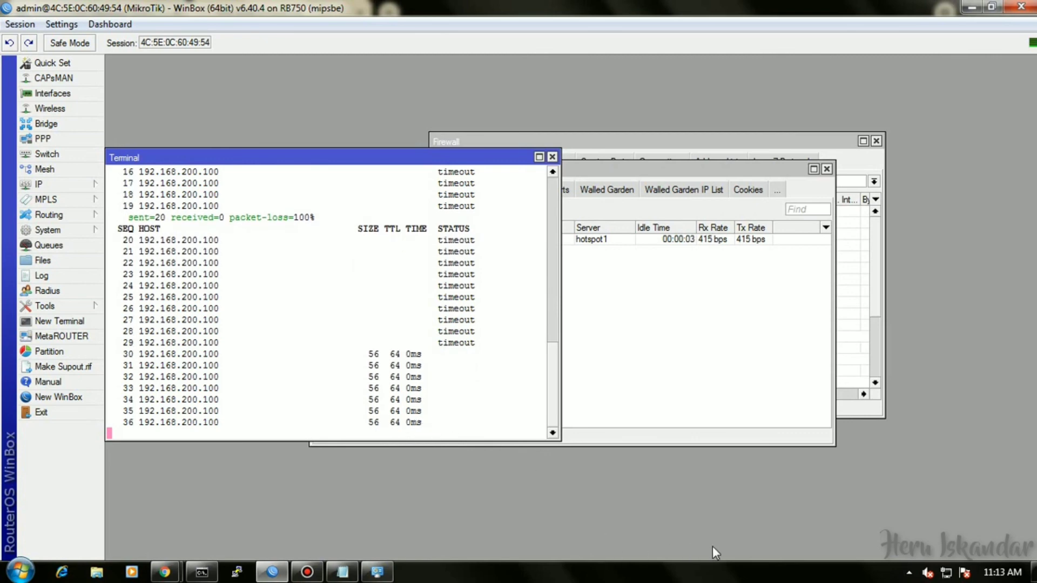
{"action": "left_click", "coordinate": [946, 572]}
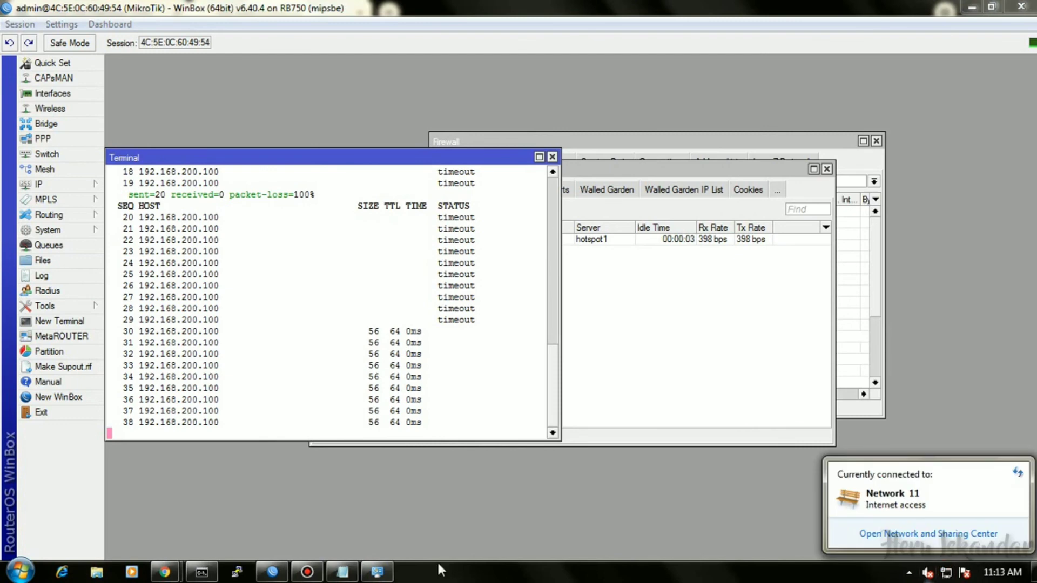
Change the adapter's static IPv4 address to 192.168.100.52, close the windows, and return to Command Prompt.
{"action": "left_click", "coordinate": [377, 571]}
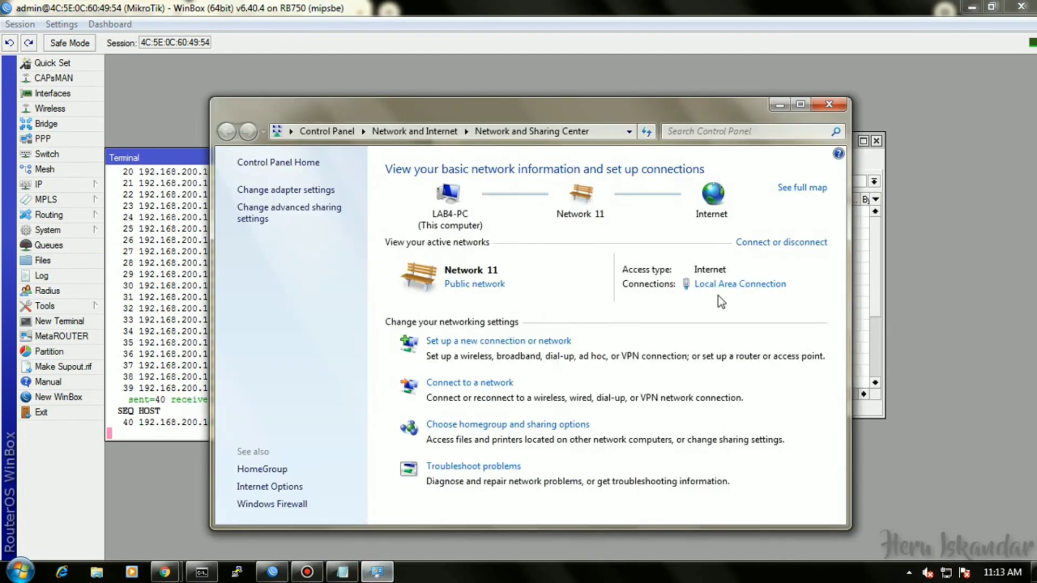
{"action": "left_click", "coordinate": [720, 285]}
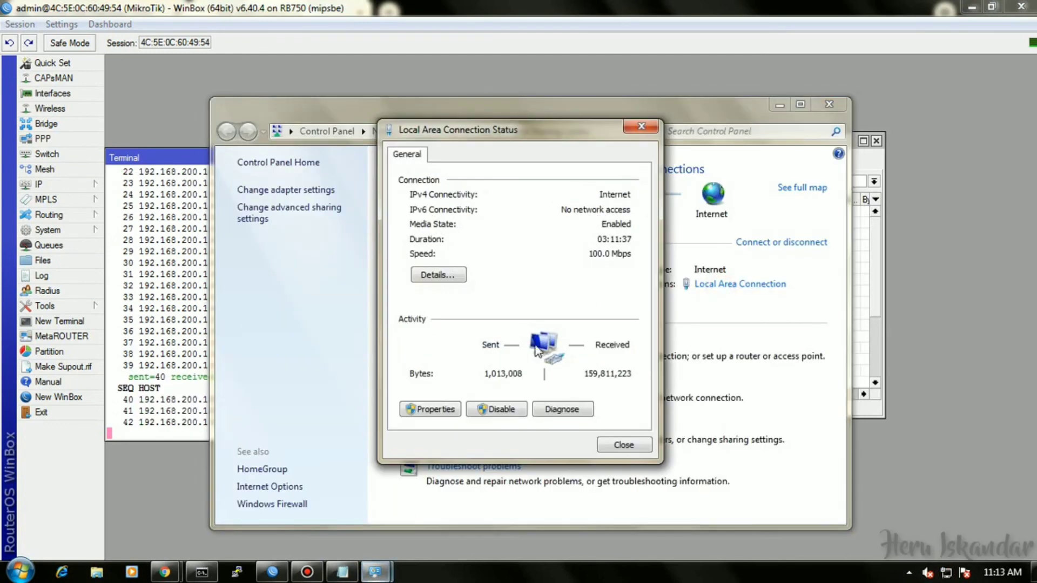
{"action": "left_click", "coordinate": [432, 414]}
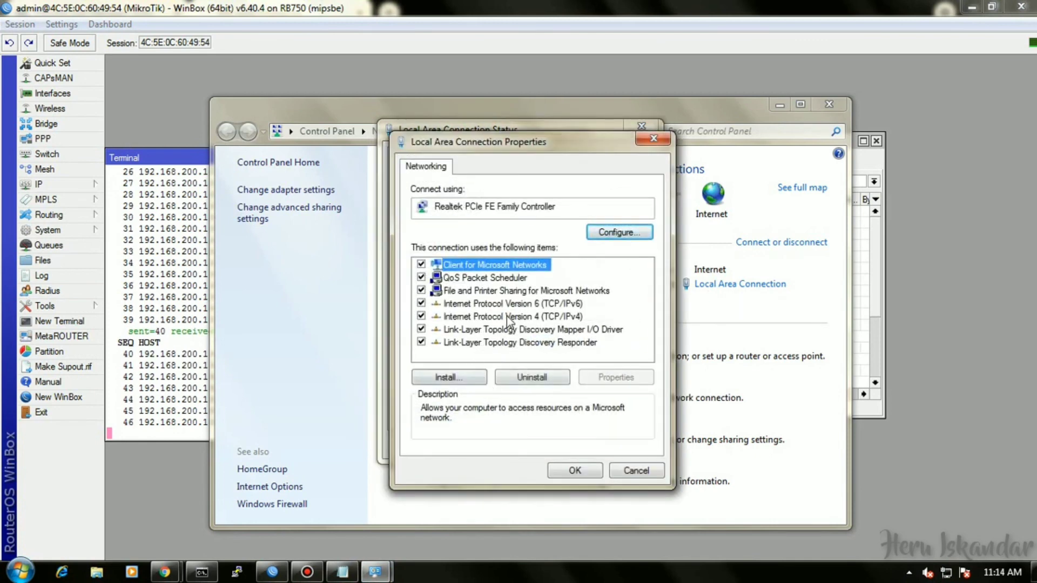
{"action": "left_click", "coordinate": [507, 316]}
{"action": "left_click", "coordinate": [615, 376]}
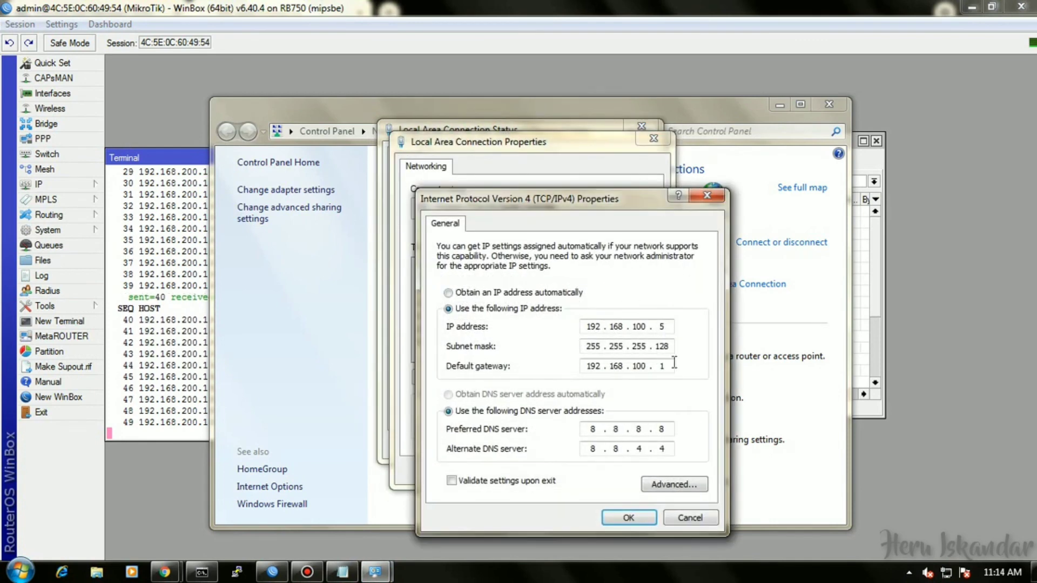
{"action": "left_click", "coordinate": [667, 327]}
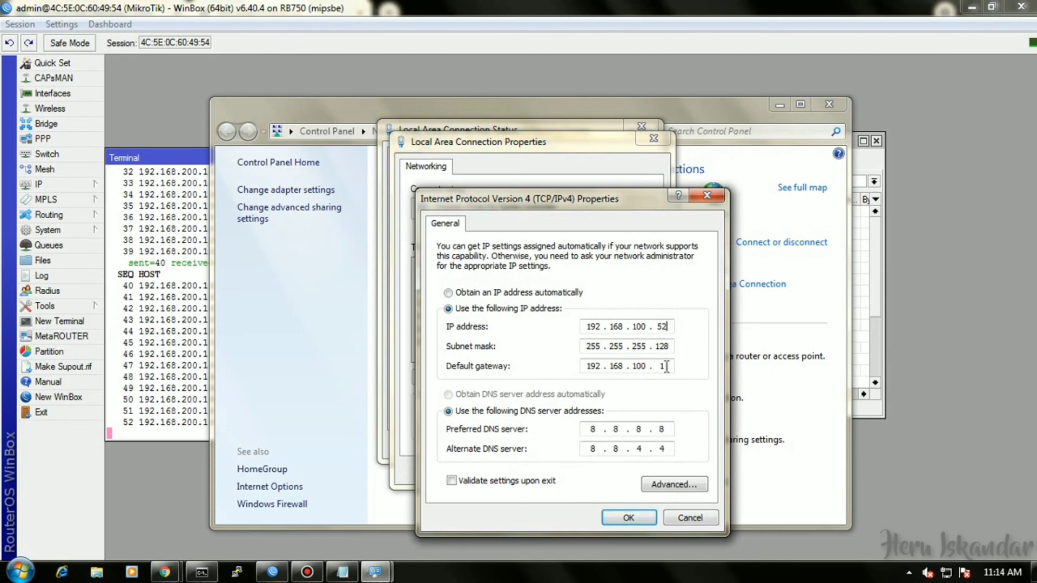
{"action": "left_click", "coordinate": [628, 518]}
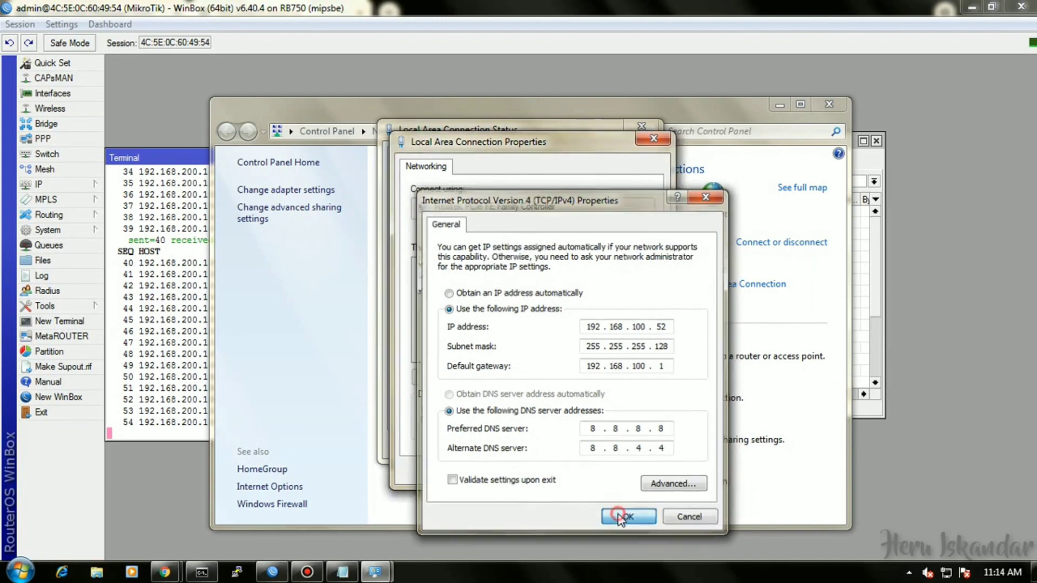
{"action": "left_click", "coordinate": [577, 470]}
{"action": "left_click", "coordinate": [623, 454]}
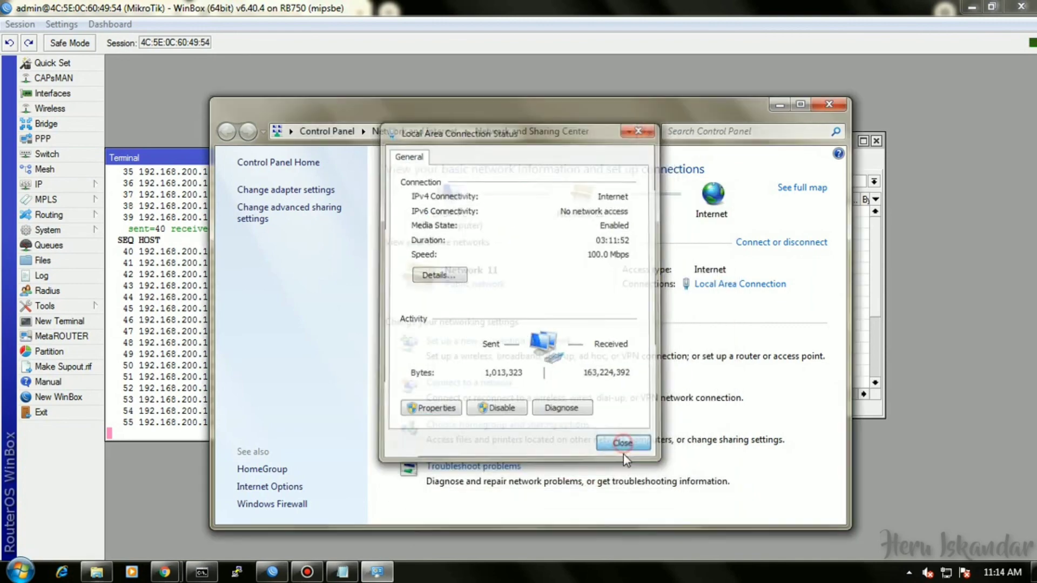
{"action": "left_click", "coordinate": [201, 573]}
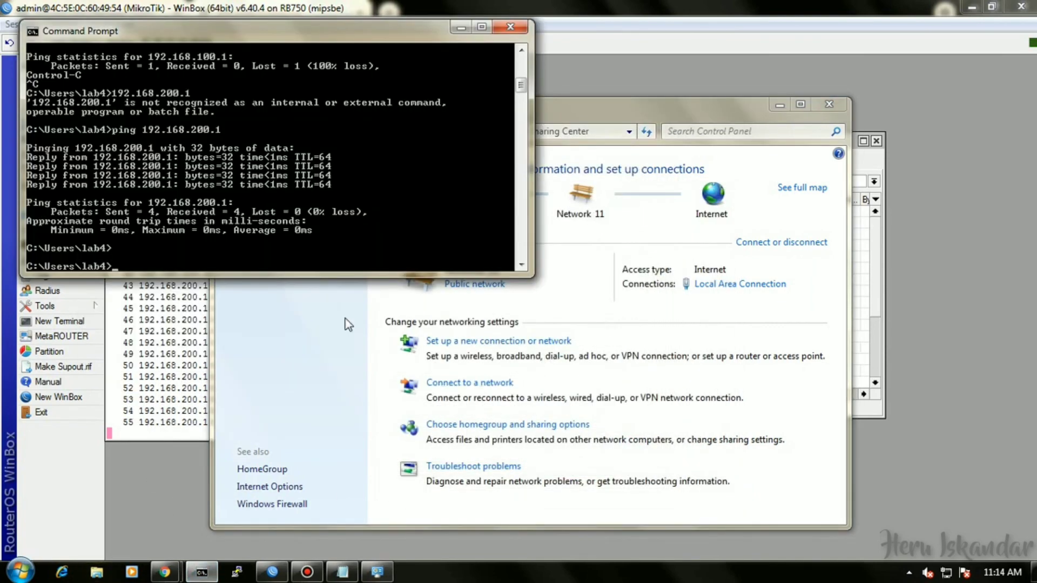
Ping 192.168.200.100 from the PC, stop it after 100% loss, and minimize the prompt.
{"action": "type", "text": "192"}
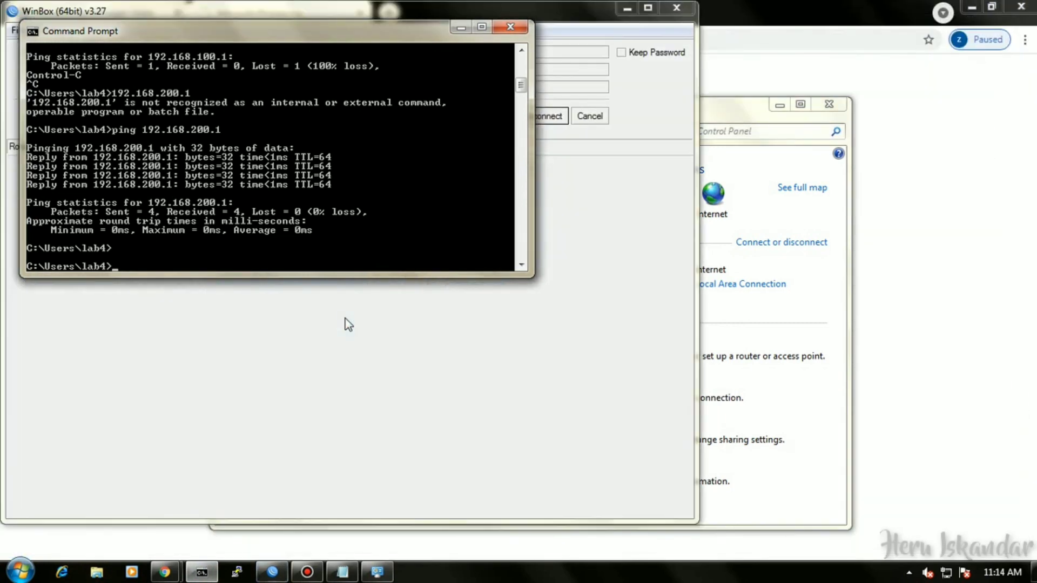
{"action": "type", "text": ".168"}
{"action": "key", "text": "BackSpace"}
{"action": "key", "text": "BackSpace"}
{"action": "key", "text": "BackSpace"}
{"action": "key", "text": "BackSpace"}
{"action": "key", "text": "BackSpace"}
{"action": "key", "text": "BackSpace"}
{"action": "key", "text": "BackSpace"}
{"action": "type", "text": "ping 192.168.200.1"}
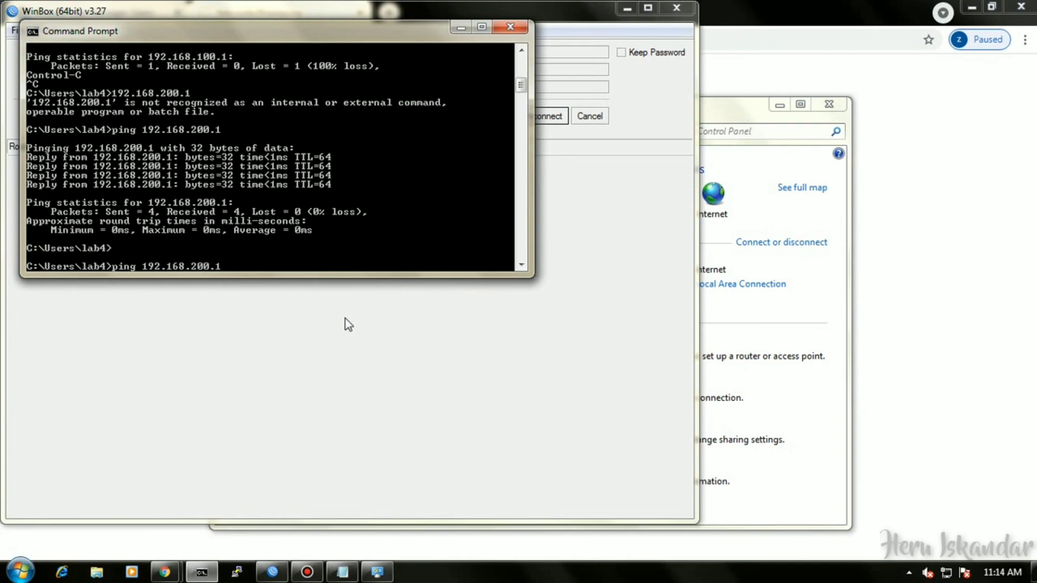
{"action": "type", "text": "00"}
{"action": "key", "text": "Return"}
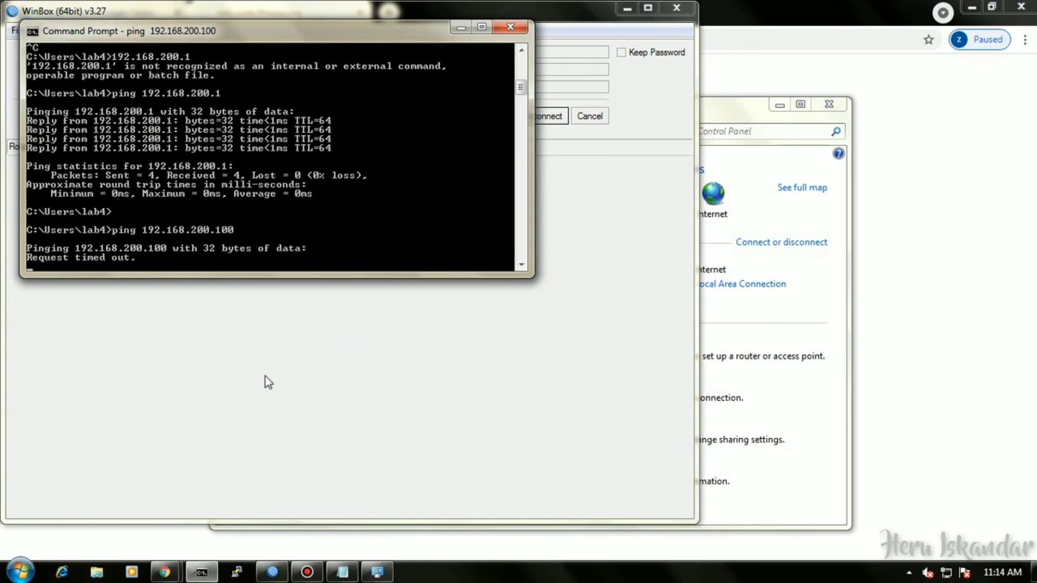
{"action": "key", "text": "ctrl+c"}
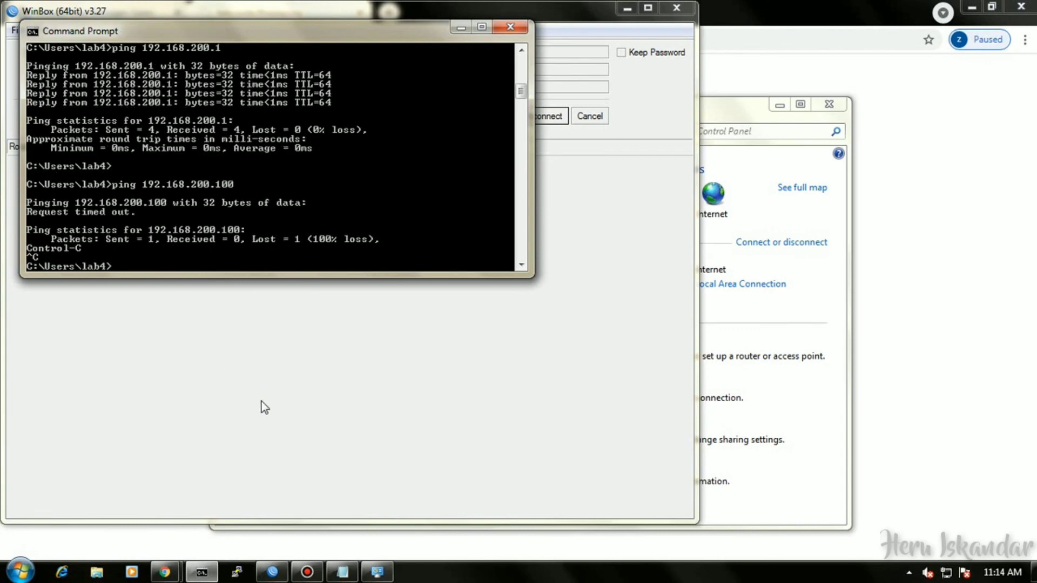
{"action": "left_click", "coordinate": [460, 27]}
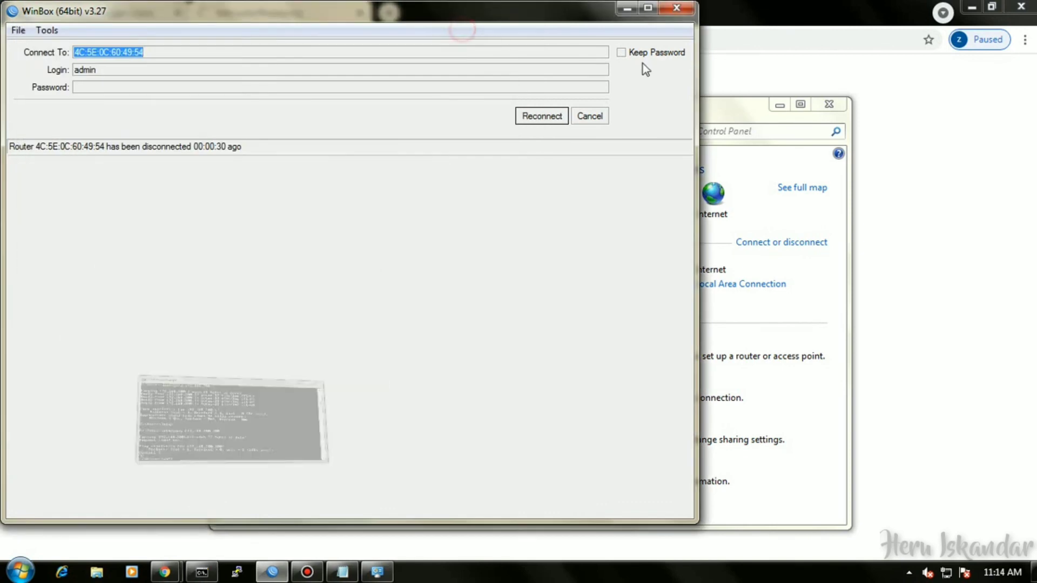
Minimize WinBox, Network and Sharing Center, and Chrome's No internet page to reveal the desktop.
{"action": "left_click", "coordinate": [627, 8]}
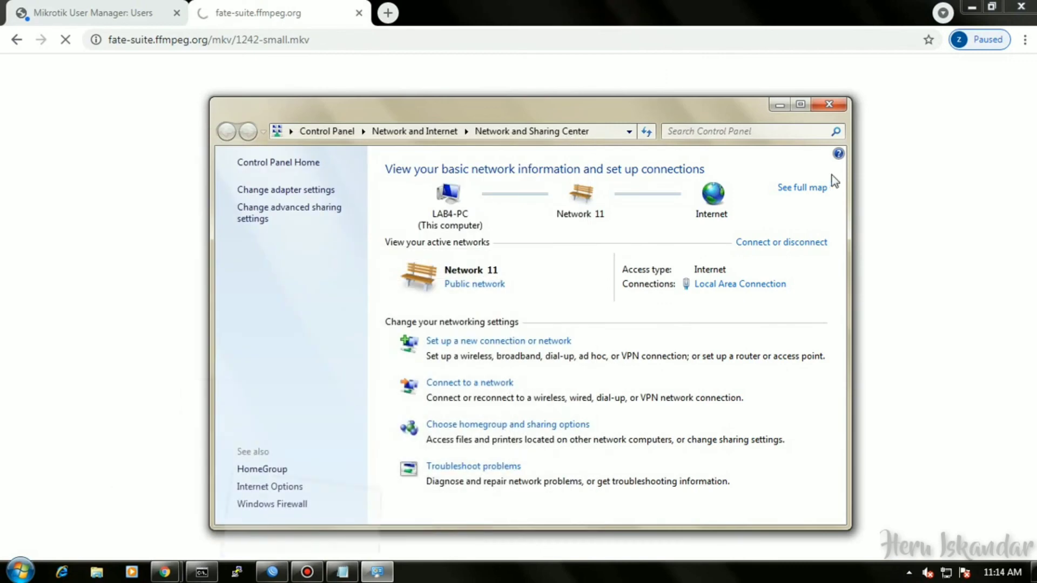
{"action": "left_click", "coordinate": [785, 106]}
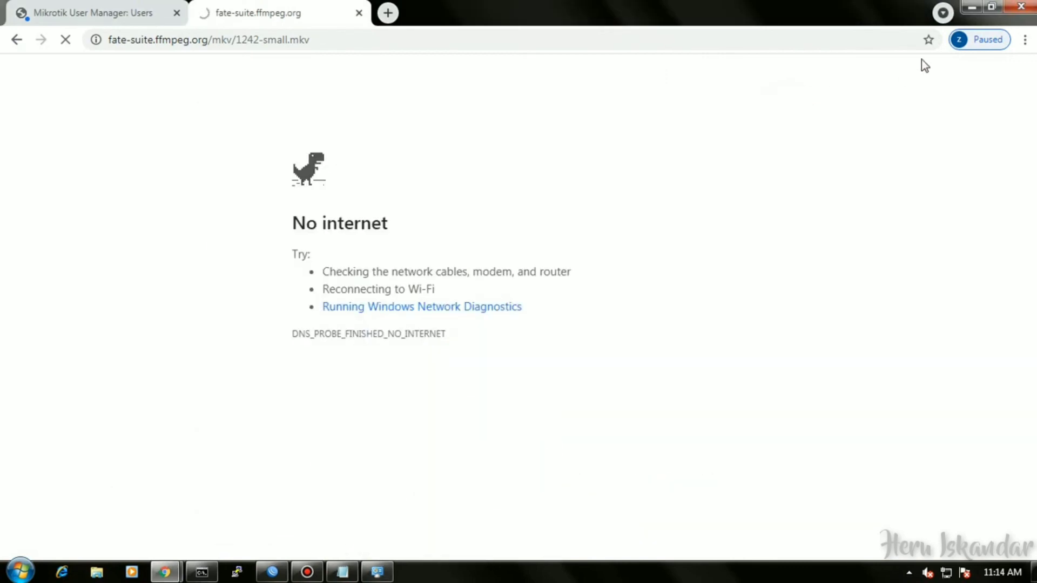
{"action": "left_click", "coordinate": [971, 6]}
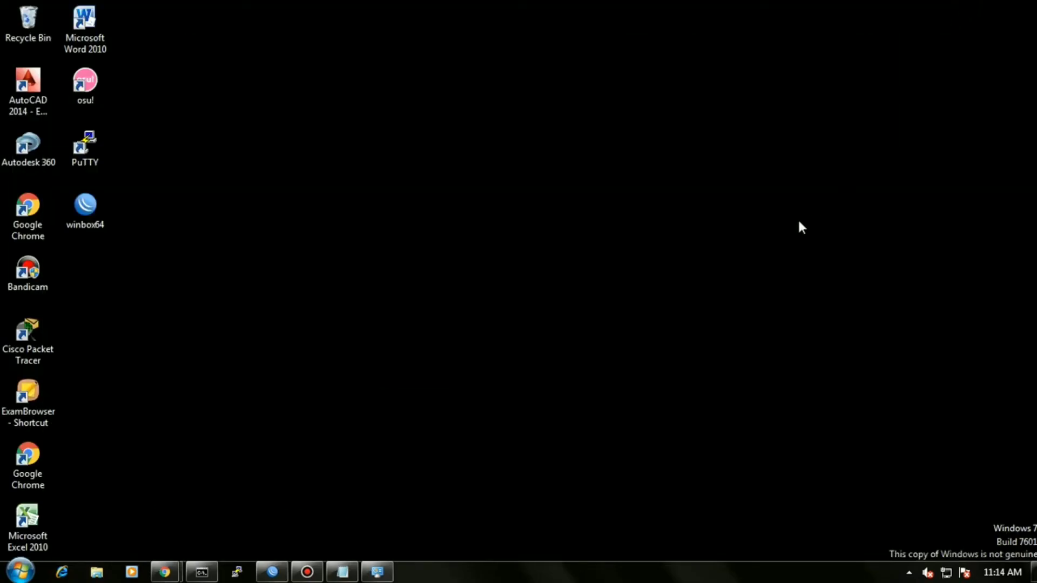